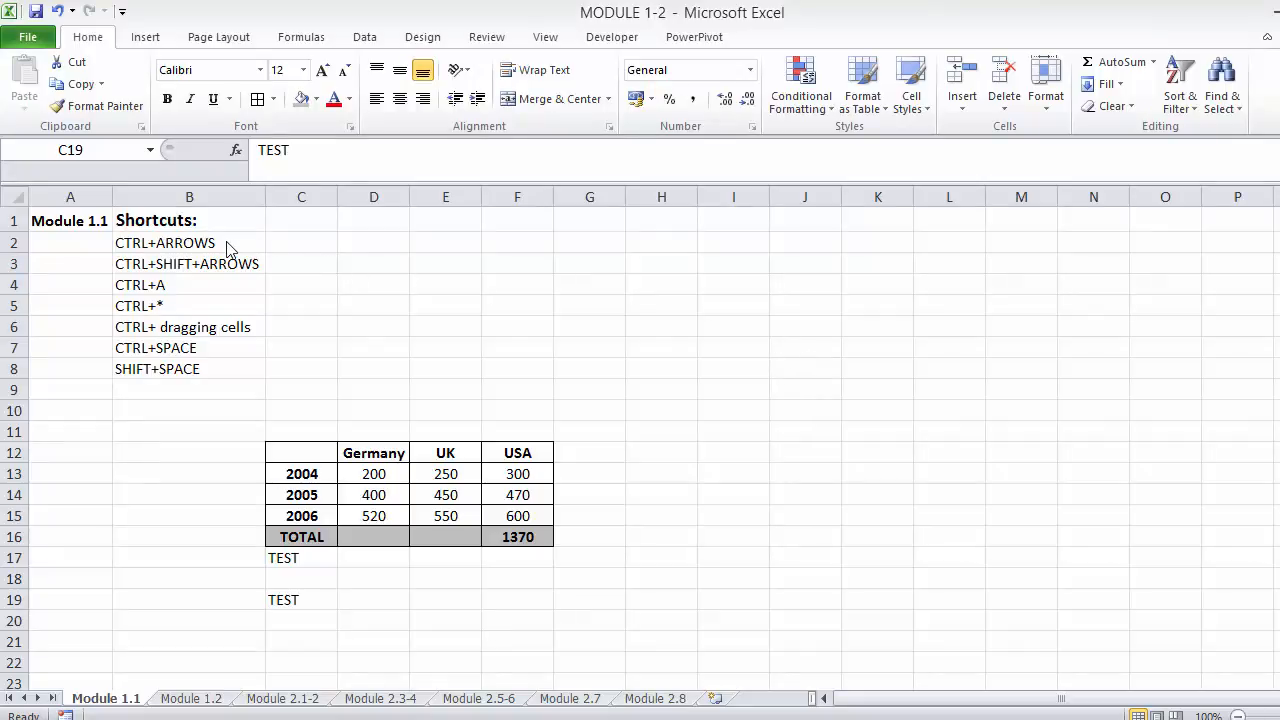
# - Go through the listed shortcuts in B2 to B6, then return to the first entry in B2
pyautogui.click(195, 242)
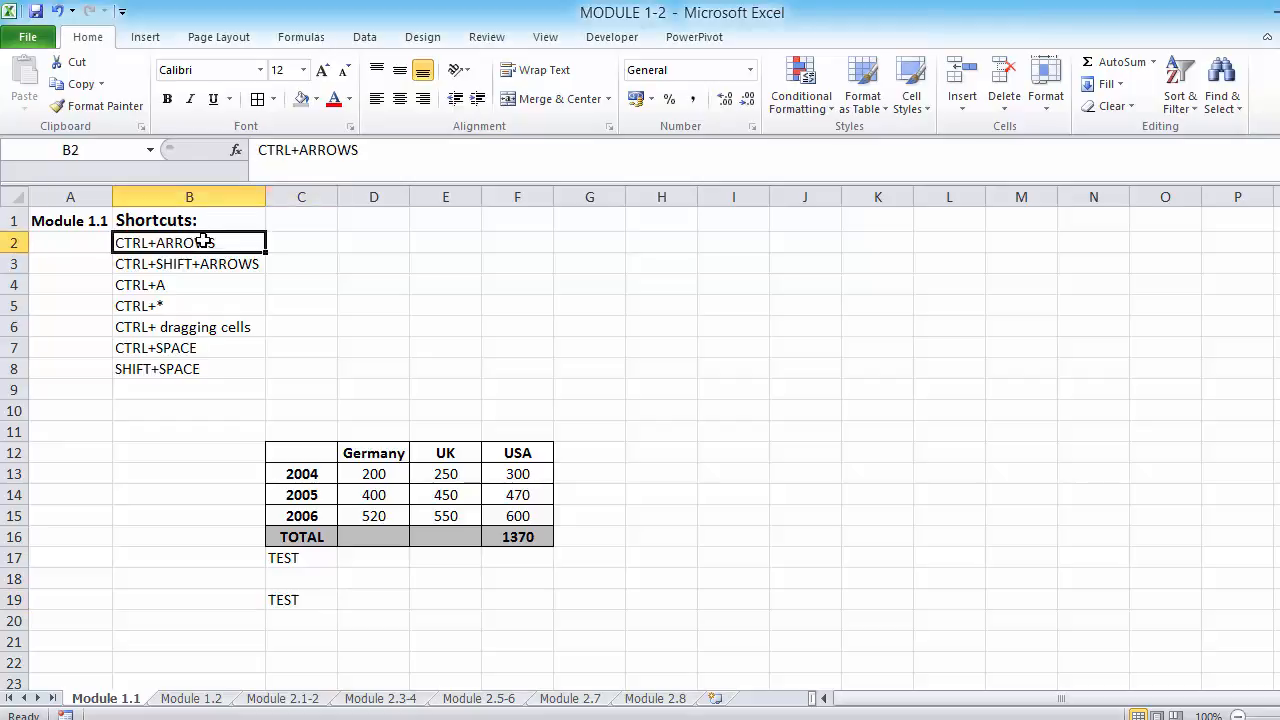
pyautogui.click(216, 263)
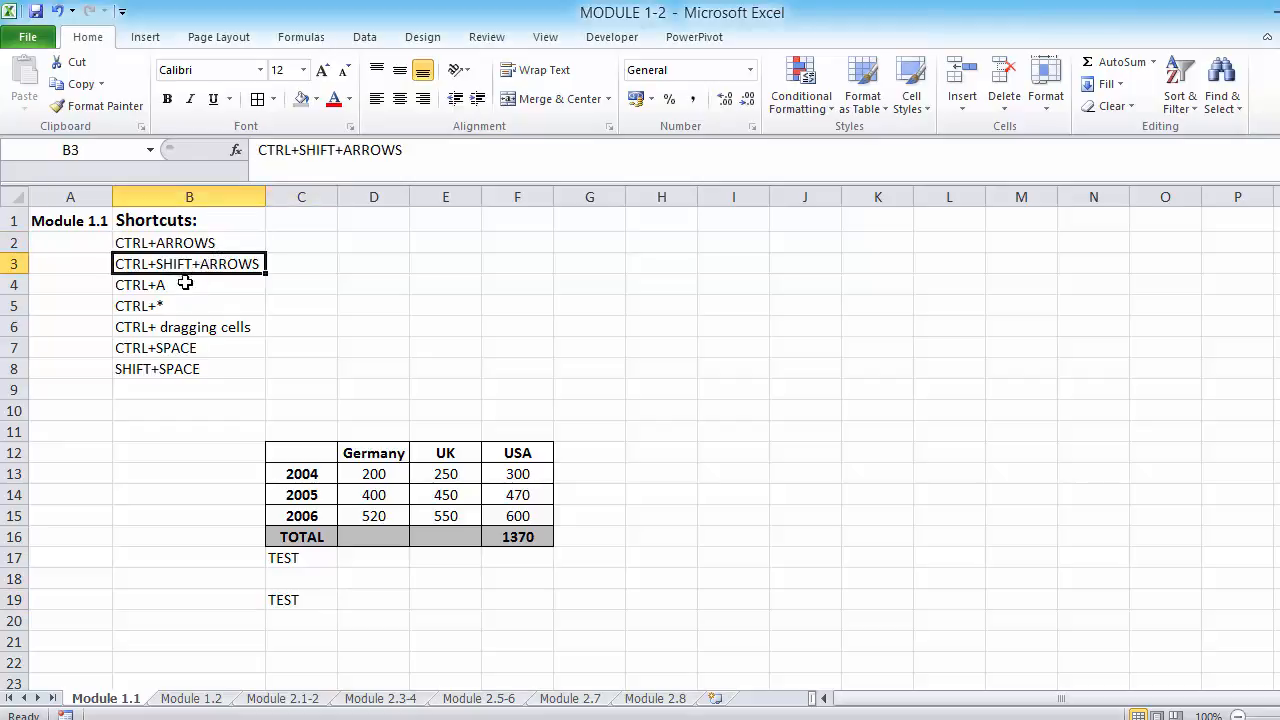
pyautogui.click(176, 286)
pyautogui.moveTo(176, 286); pyautogui.dragTo(175, 306)
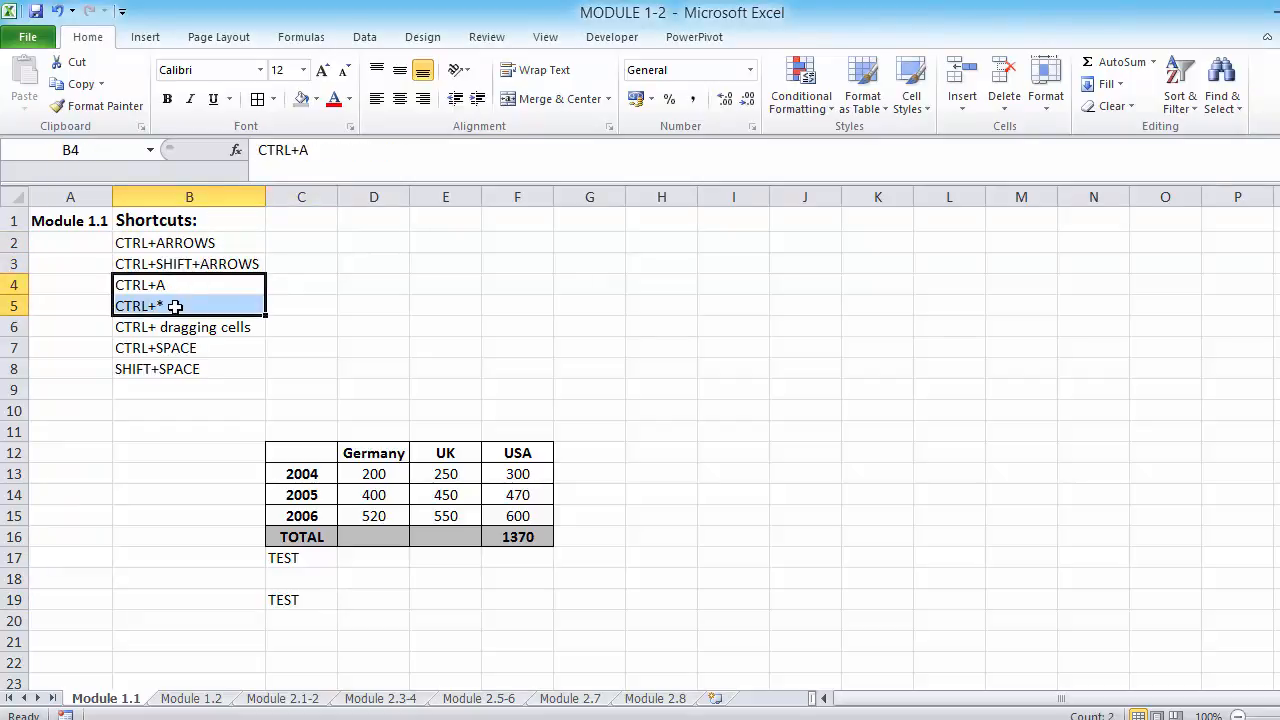
pyautogui.click(211, 330)
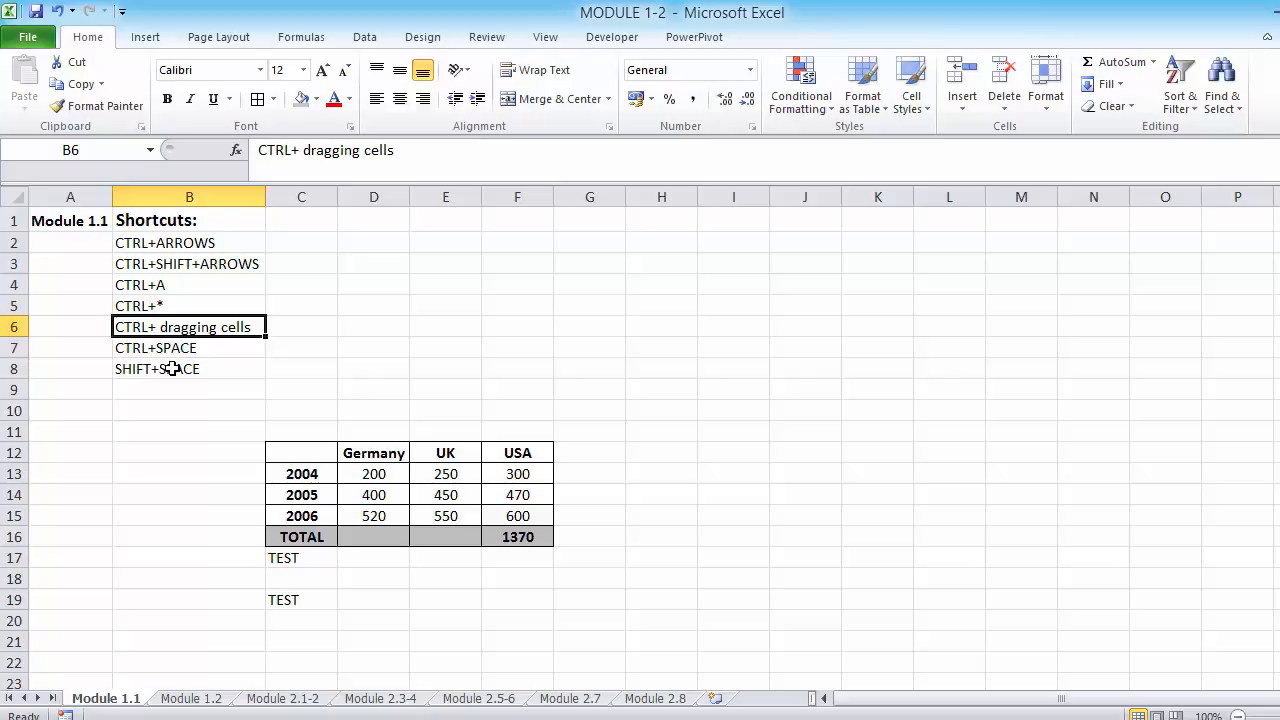
pyautogui.click(198, 245)
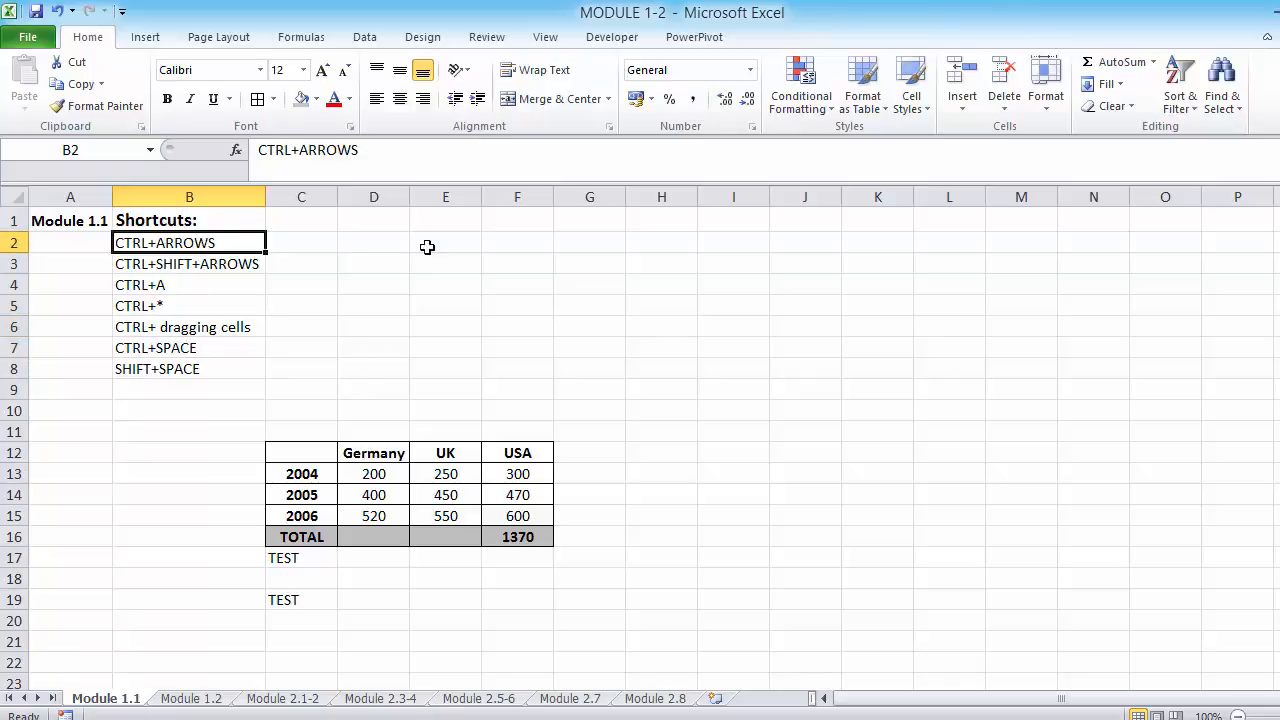
# - Jump from empty cell B18 up to the last entry of the shortcut list, and from heading B1 down to the same entry
pyautogui.click(521, 457)
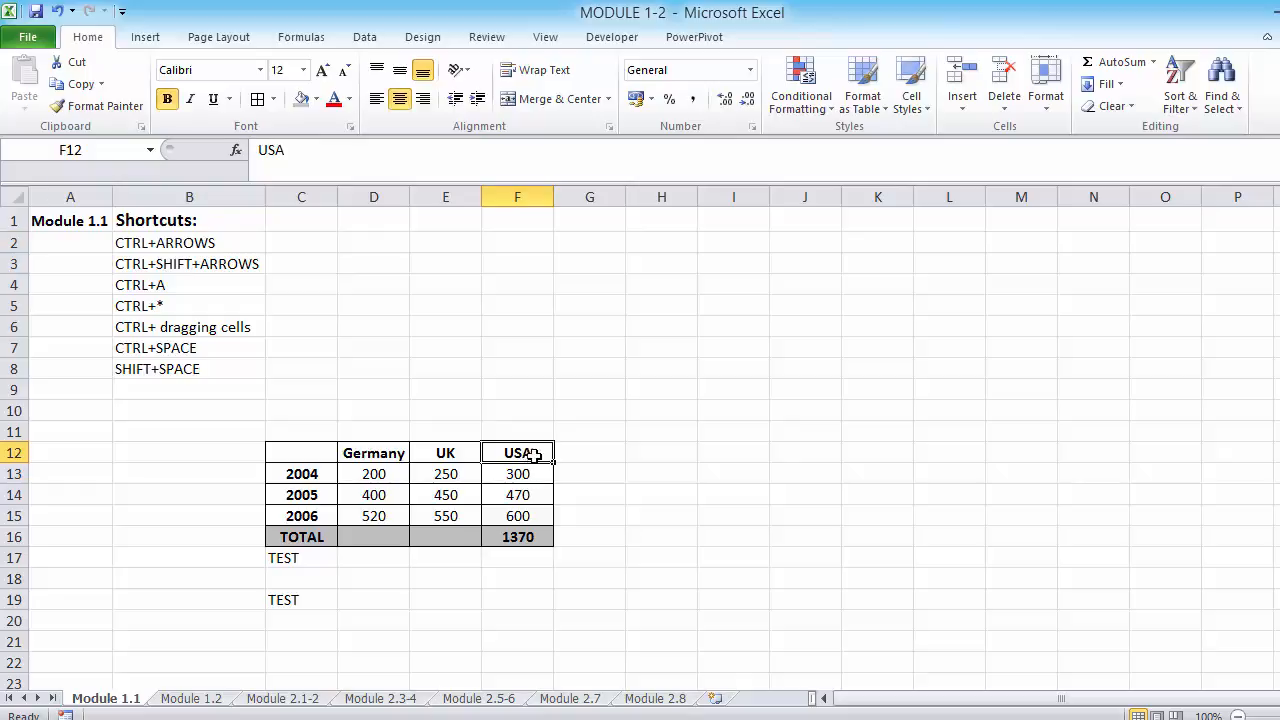
pyautogui.click(145, 570)
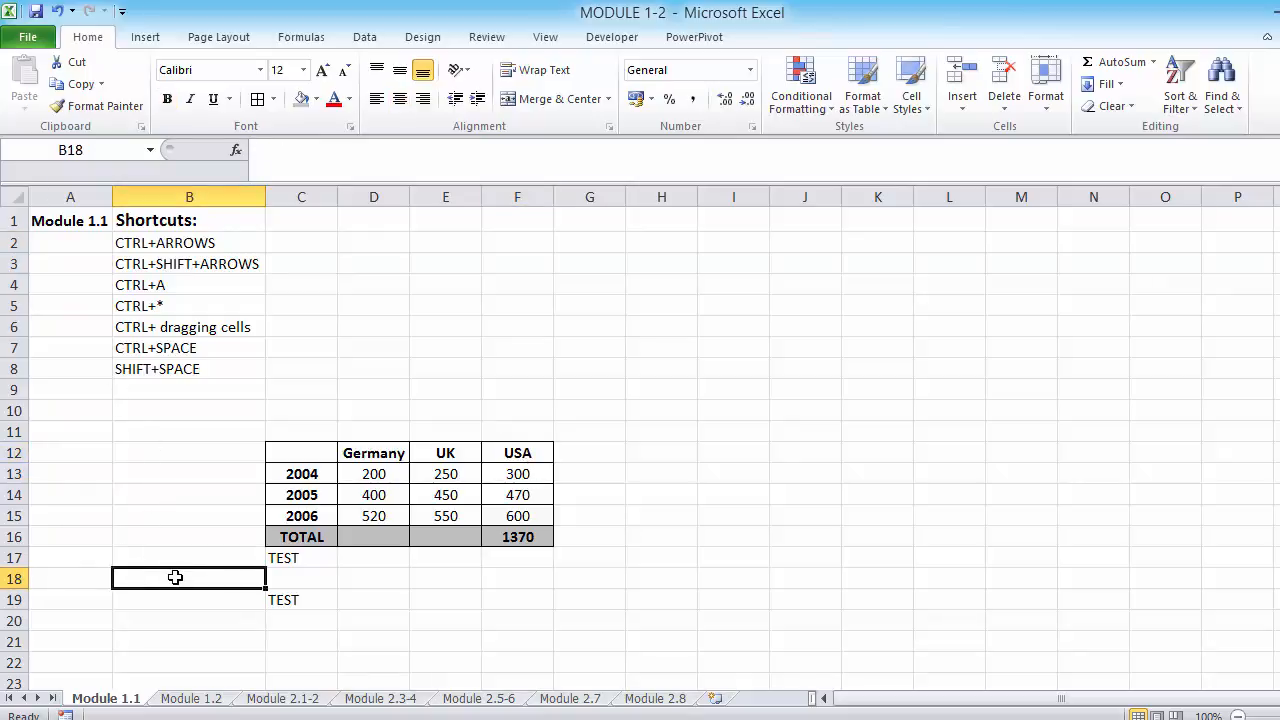
pyautogui.hotkey('ctrl', 'Up')
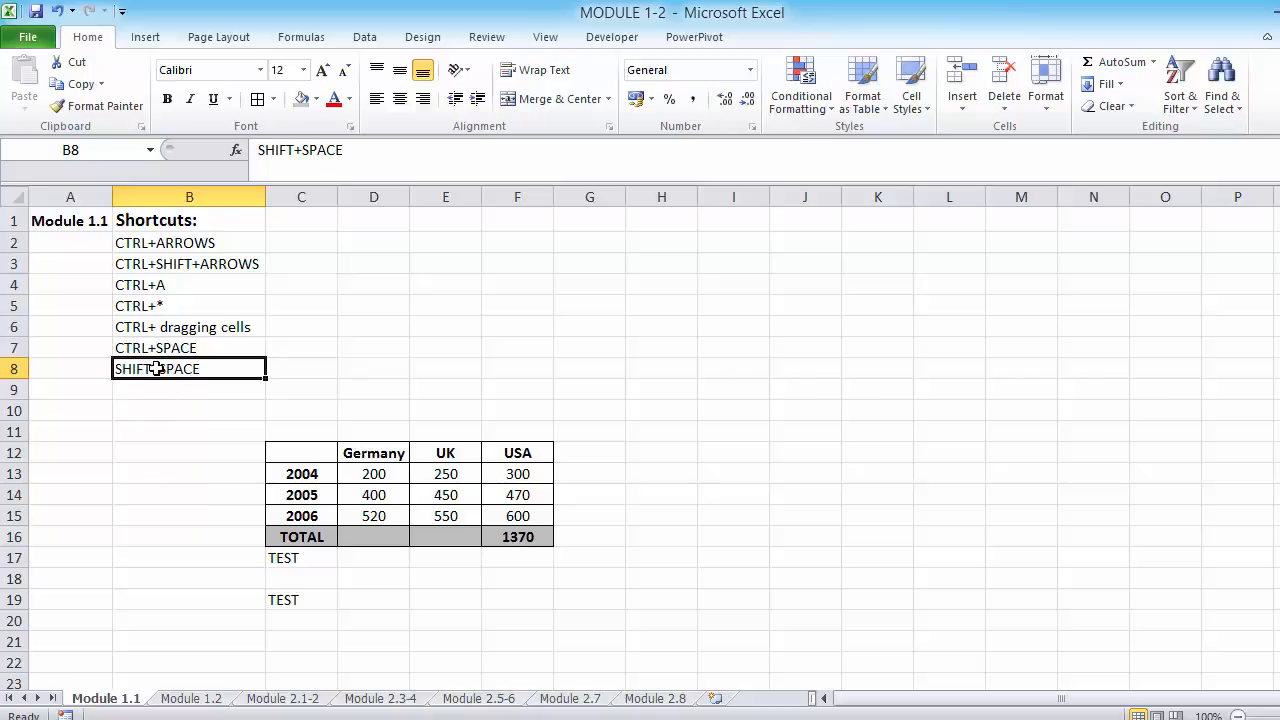
pyautogui.click(160, 222)
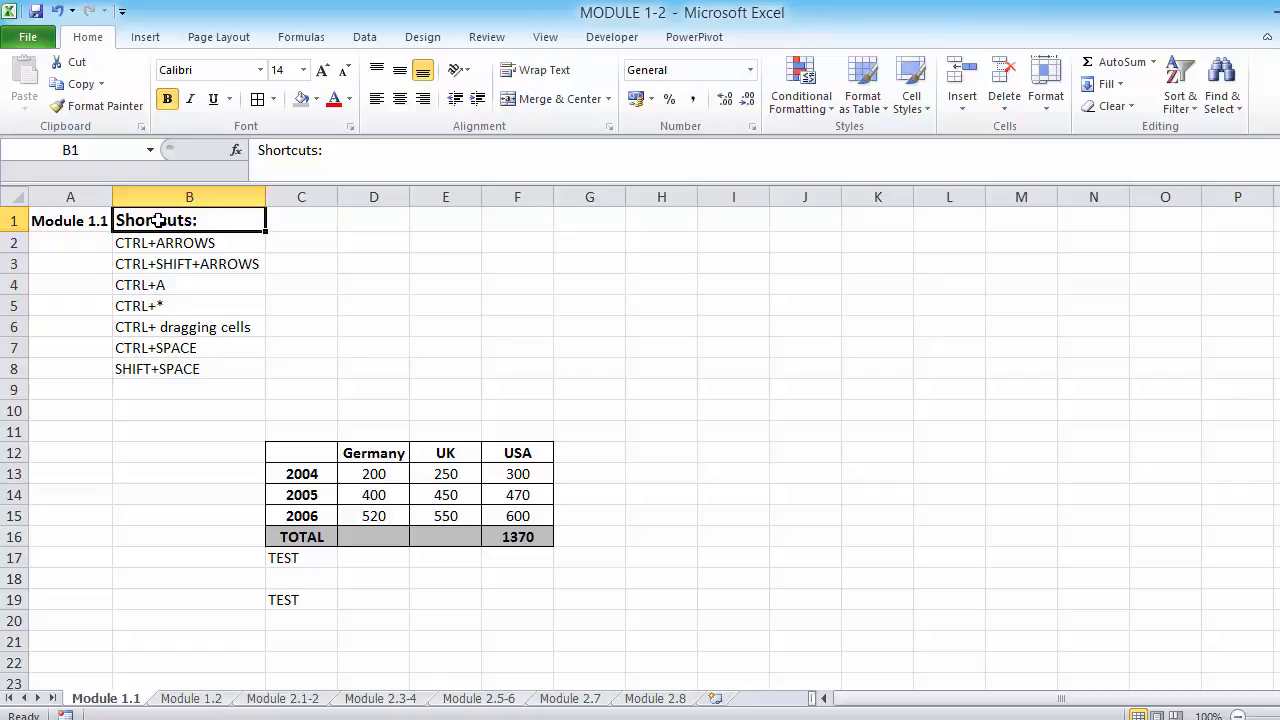
pyautogui.hotkey('ctrl', 'Down')
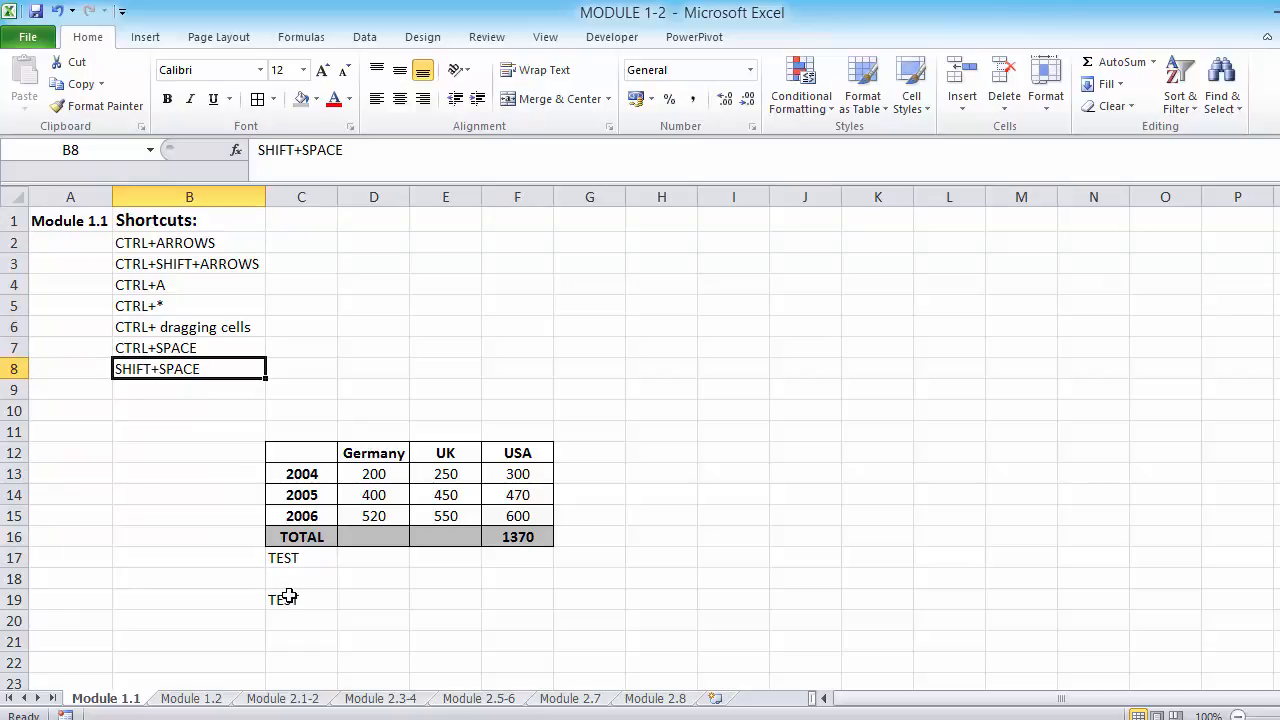
# - Clear the TEST entries from C17:C19 below the table
pyautogui.moveTo(297, 557); pyautogui.dragTo(309, 603)
pyautogui.press('Delete')
# - Extend the selection from TOTAL cell C16 to the data edges upward, rightward and leftward, and finish with only C14 selected
pyautogui.click(290, 539)
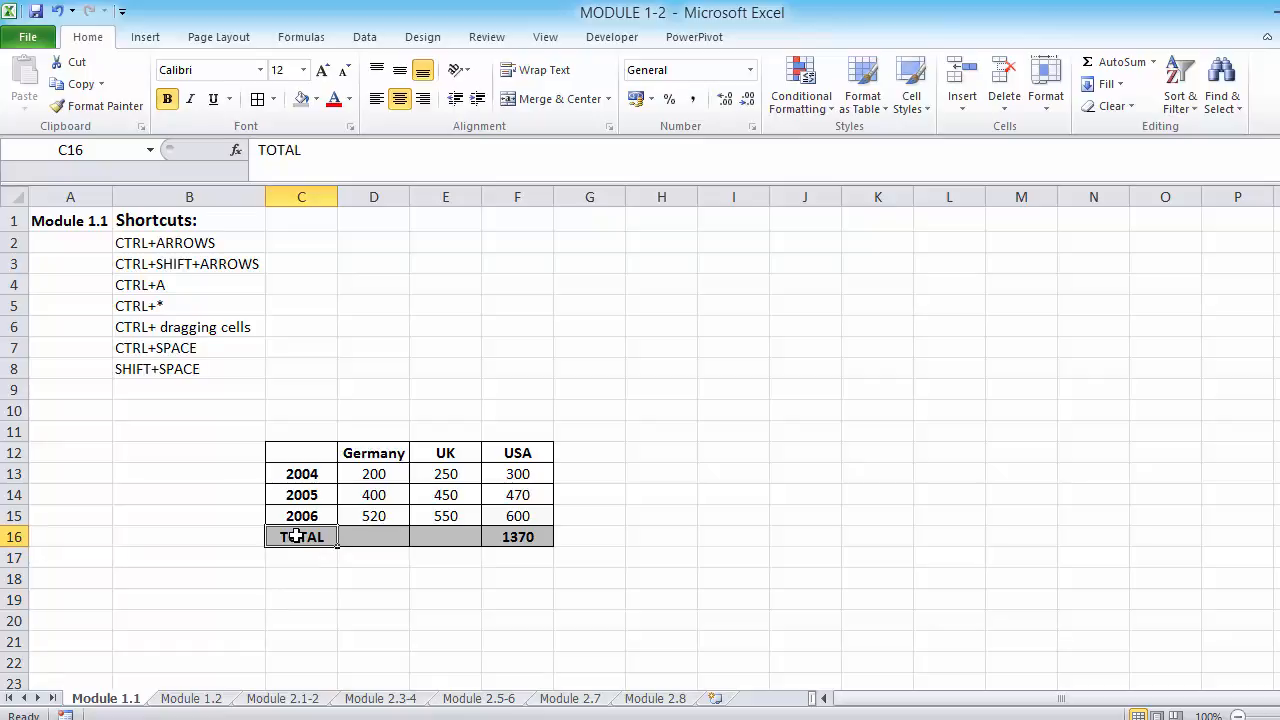
pyautogui.hotkey('ctrl', 'shift', 'Up')
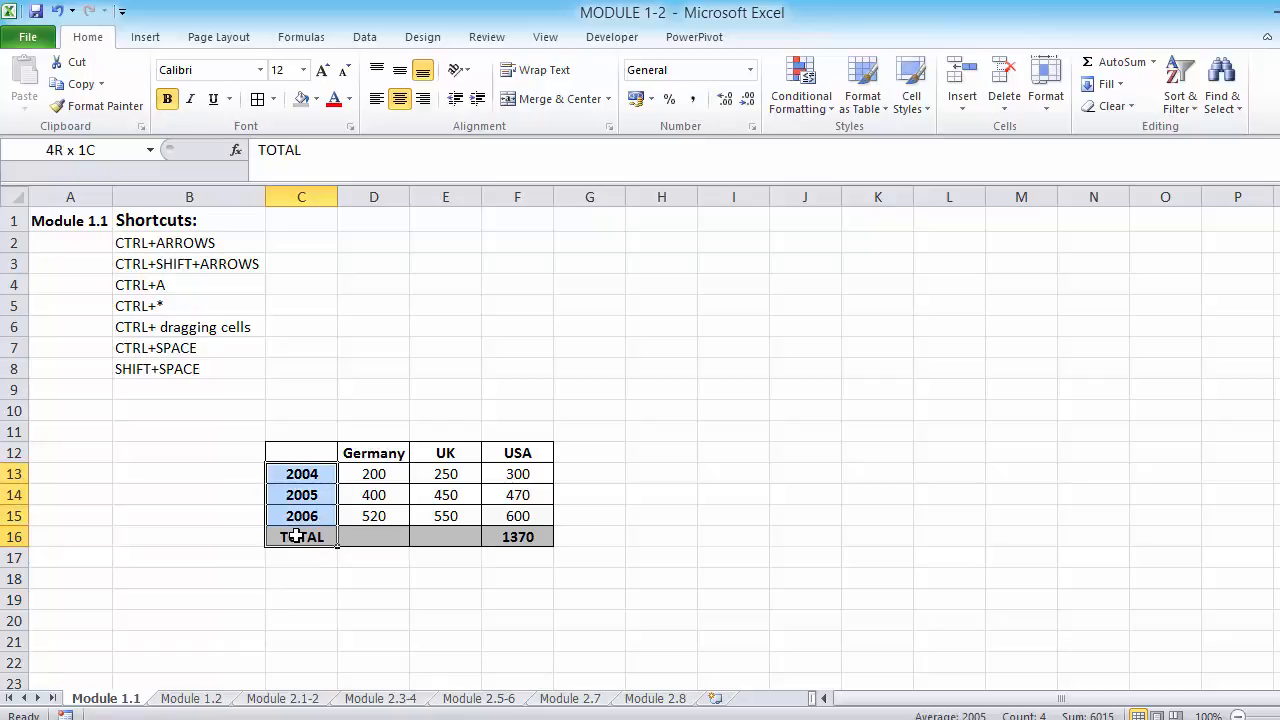
pyautogui.hotkey('ctrl', 'shift', 'Right')
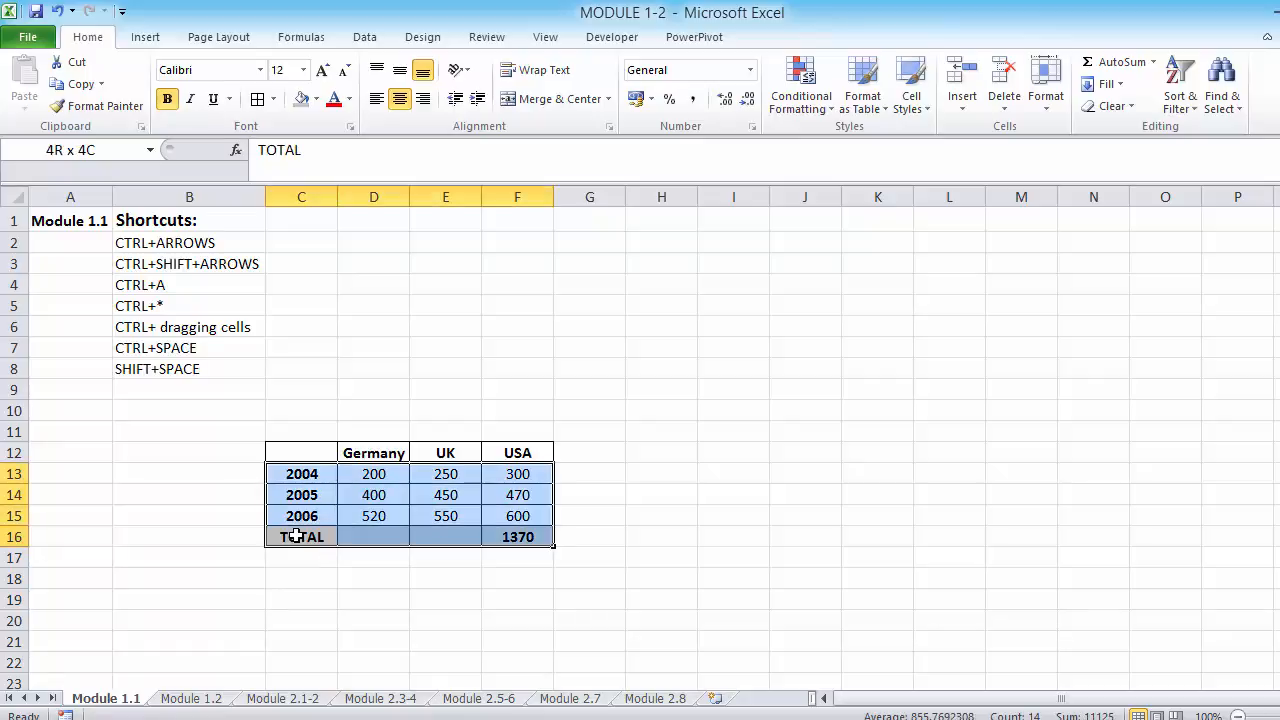
pyautogui.hotkey('ctrl', 'shift', 'Up')
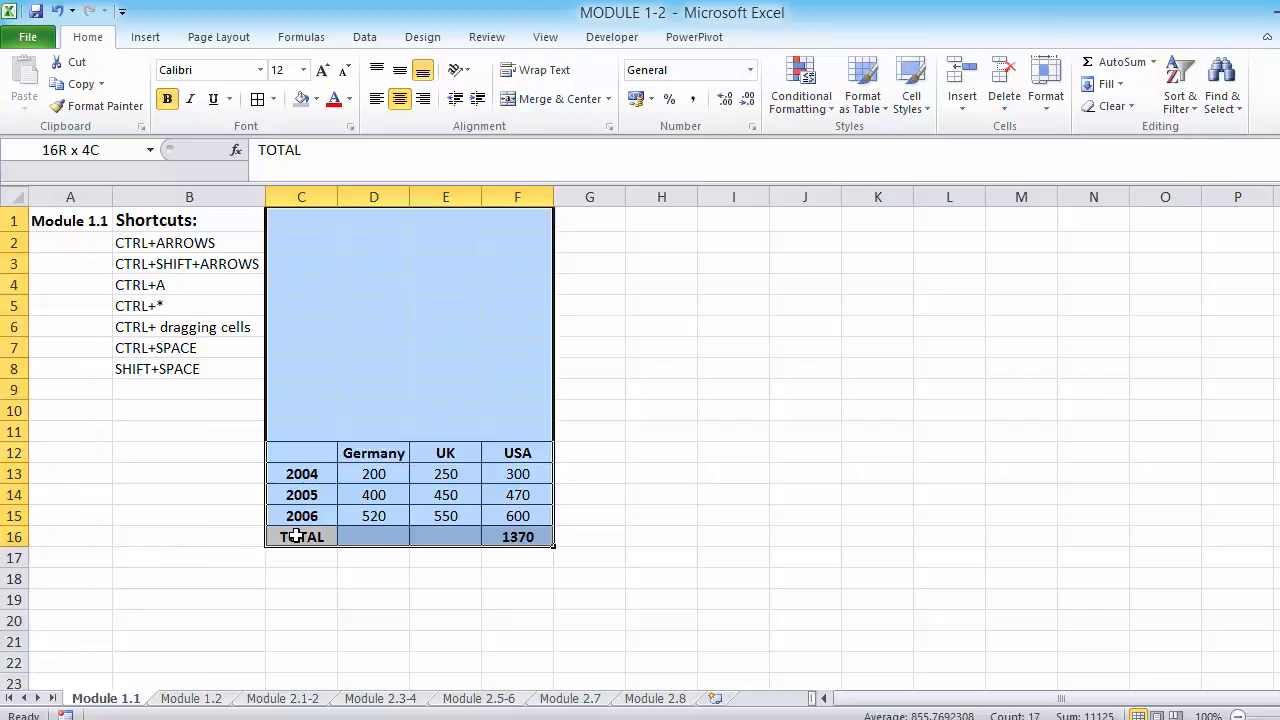
pyautogui.hotkey('ctrl', 'shift', 'Down')
pyautogui.hotkey('ctrl', 'shift', 'Left')
pyautogui.hotkey('ctrl', 'shift', 'Left')
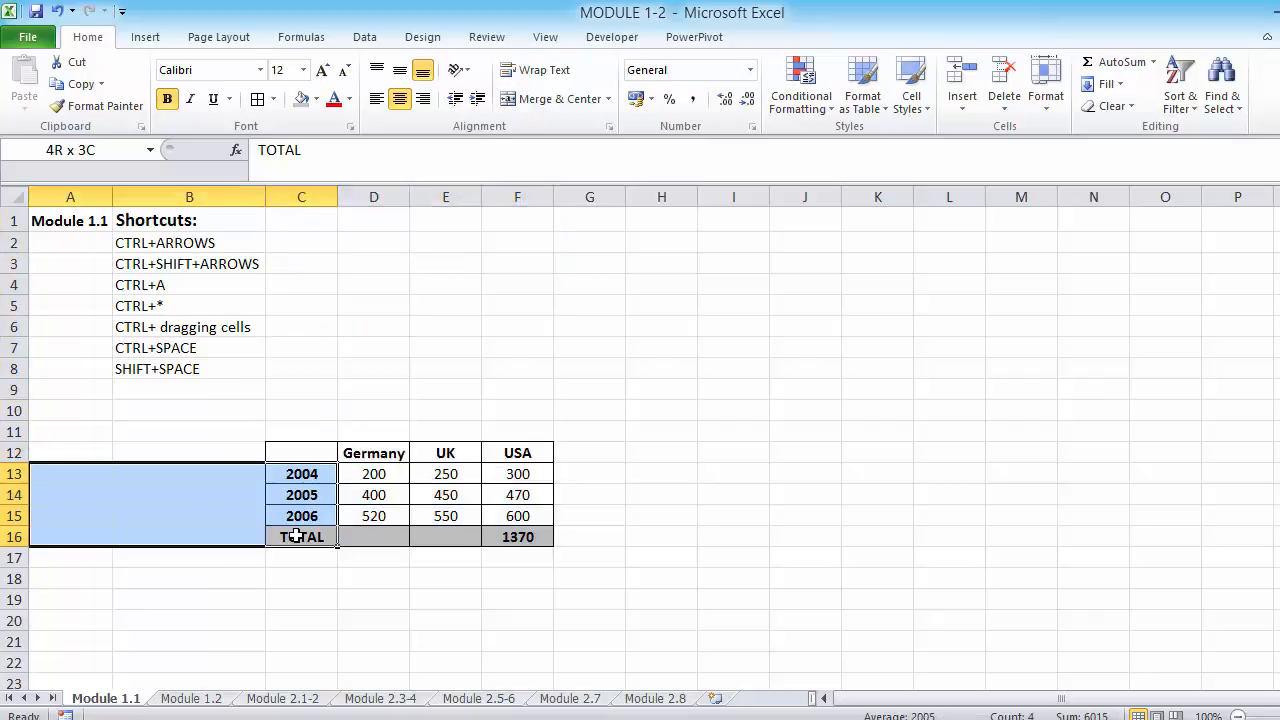
pyautogui.click(301, 493)
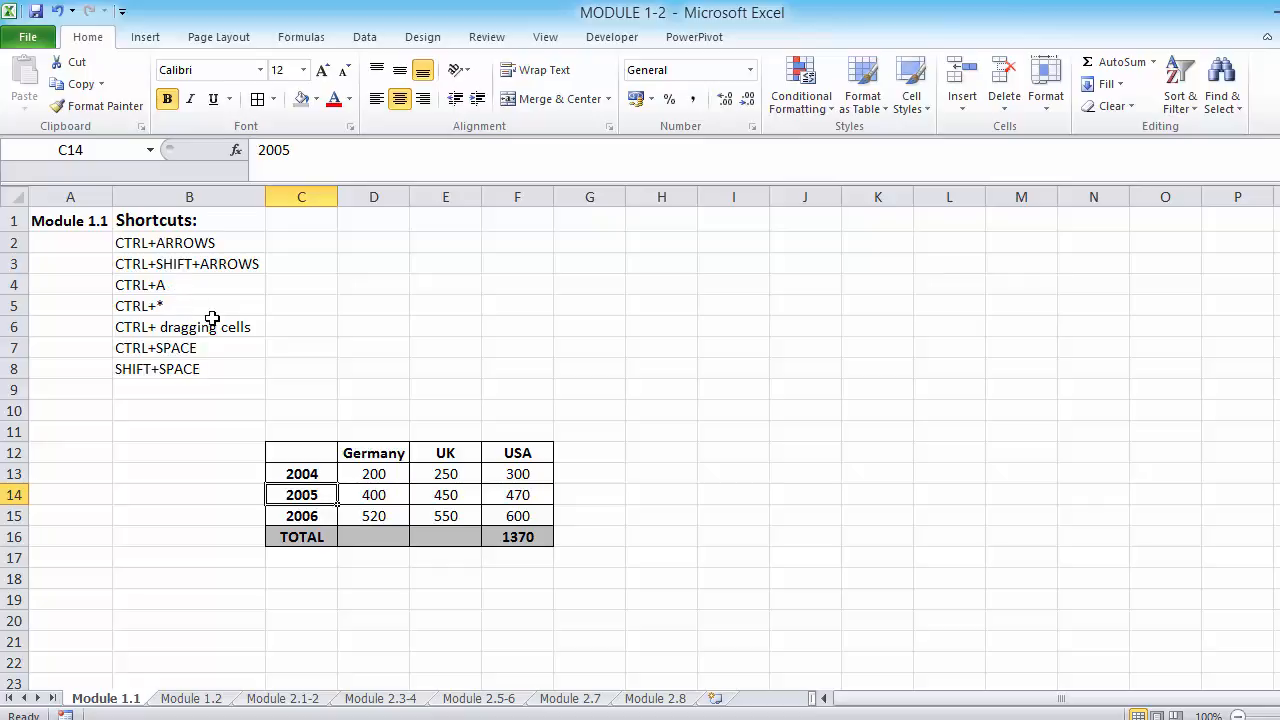
# - Select the whole table C12:F16 from inside cell E14, and repeat from D14 with the current-region shortcut
pyautogui.click(444, 490)
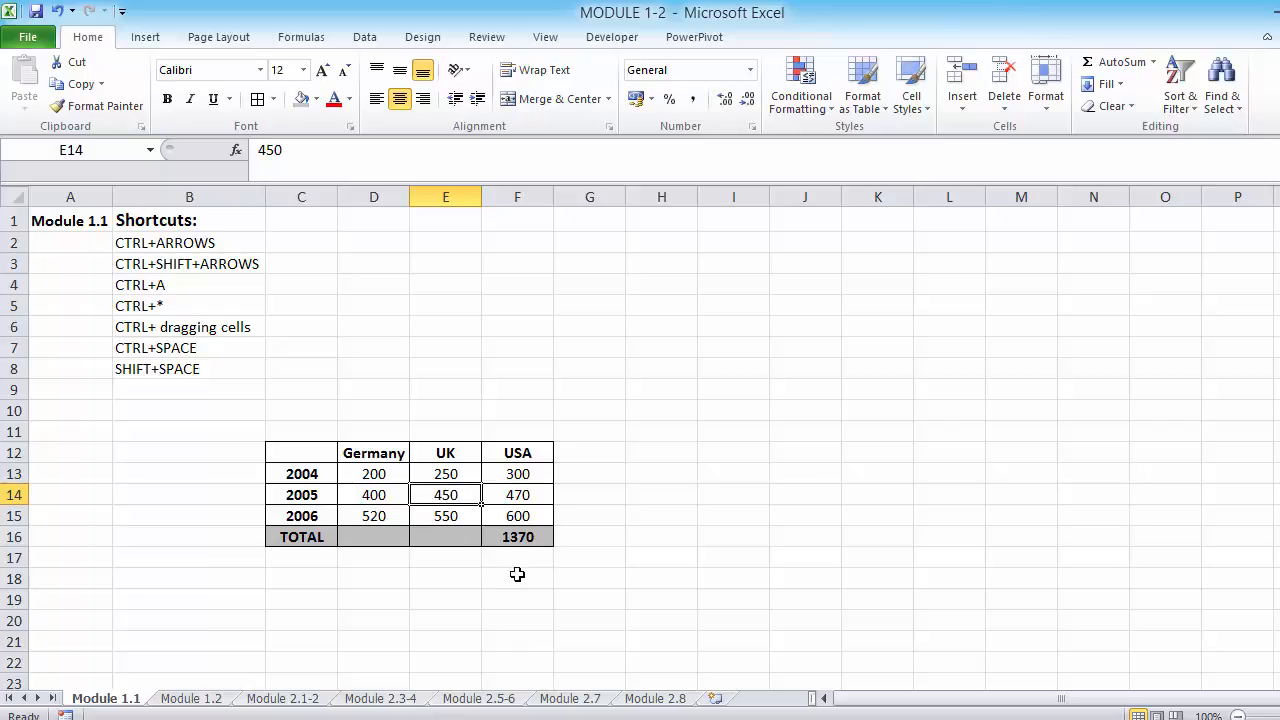
pyautogui.hotkey('ctrl', 'a')
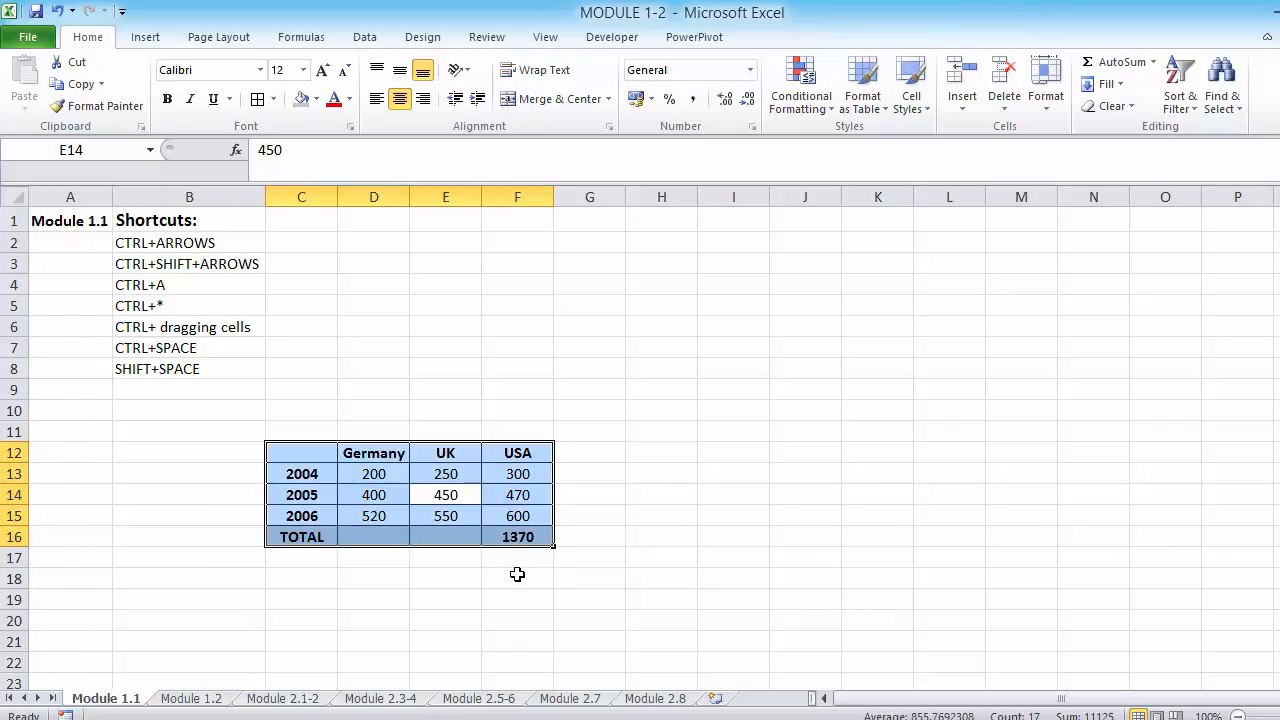
pyautogui.click(387, 495)
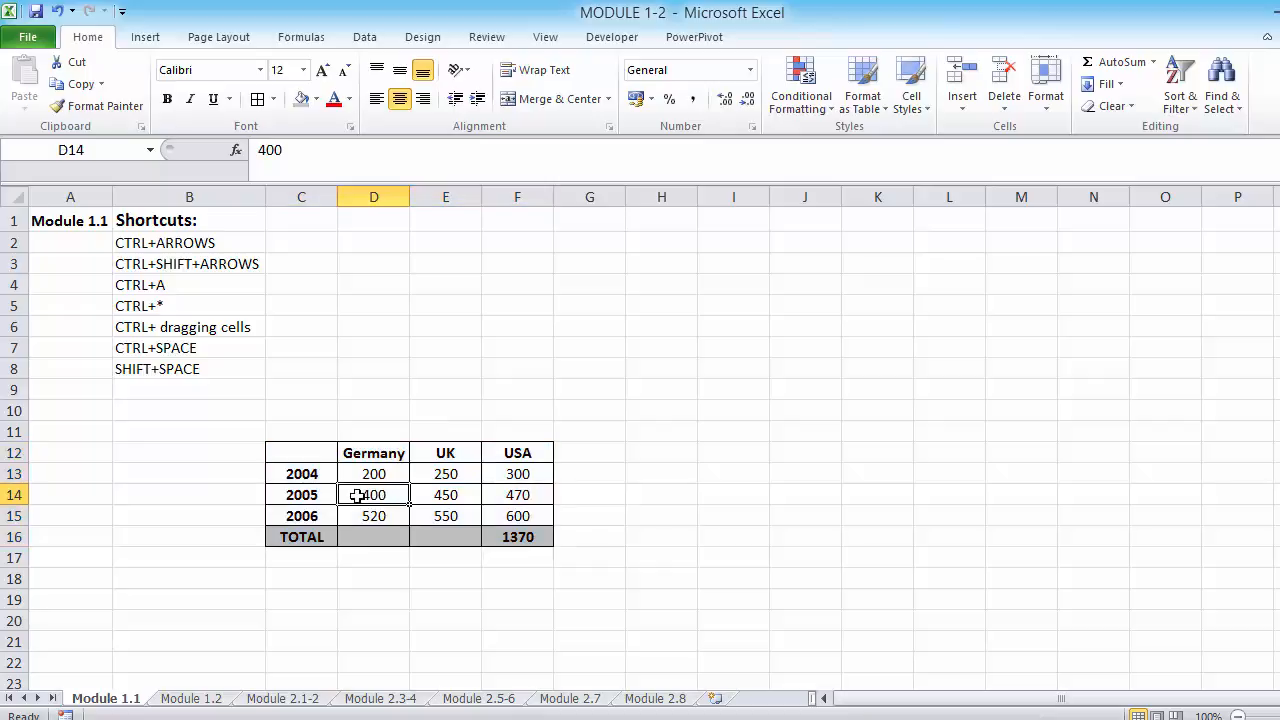
pyautogui.hotkey('ctrl', 'shift', '8')
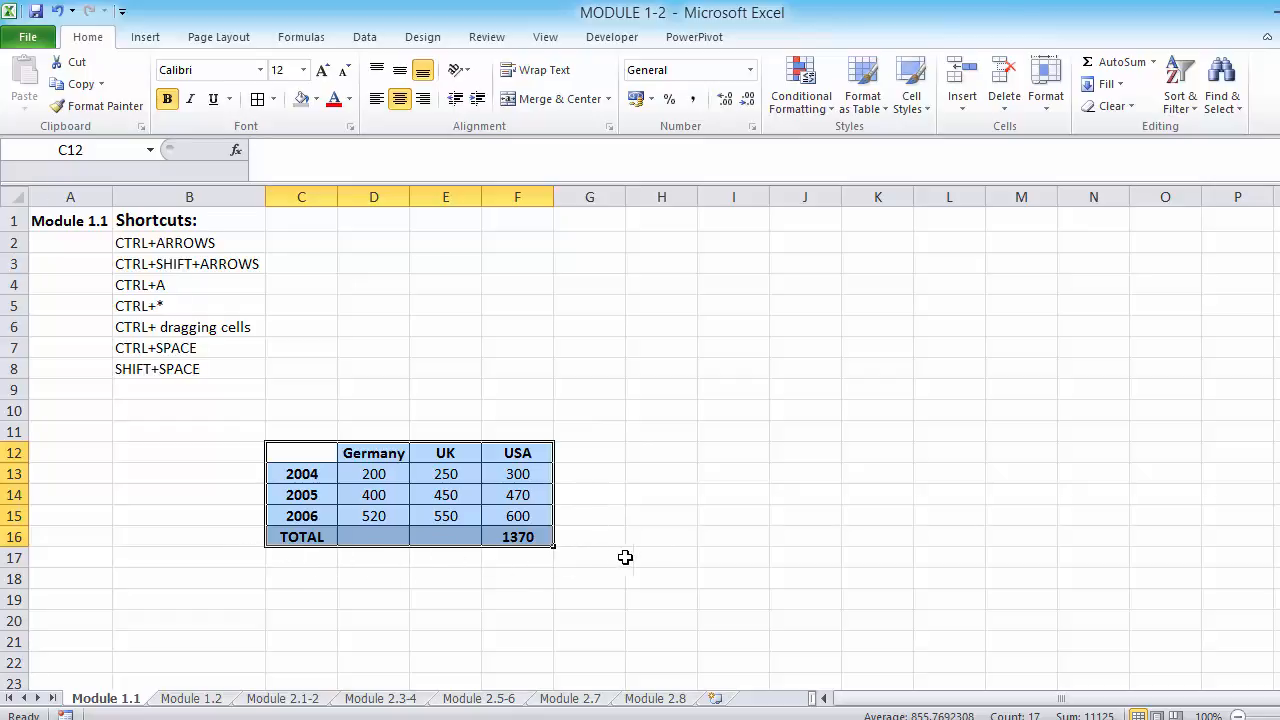
# - Enter TEST in C17 directly below the table and select the whole contiguous data block from D14
pyautogui.click(318, 560)
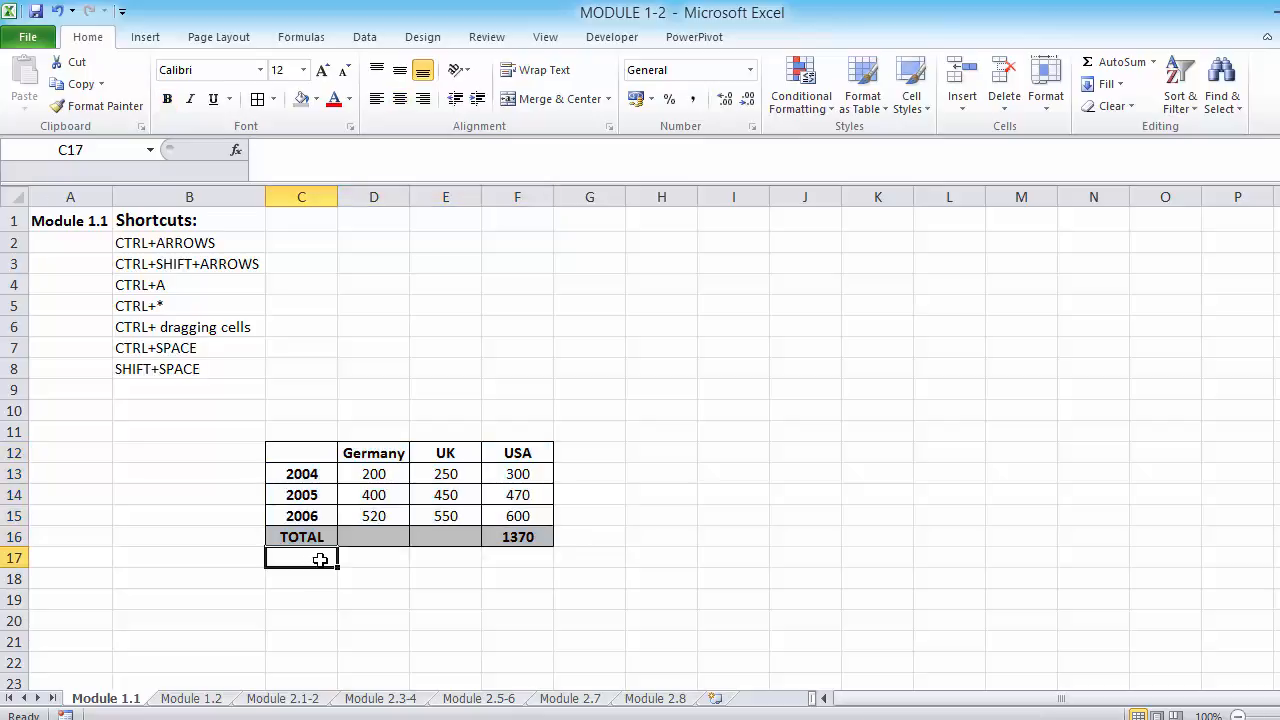
pyautogui.write('TEST')
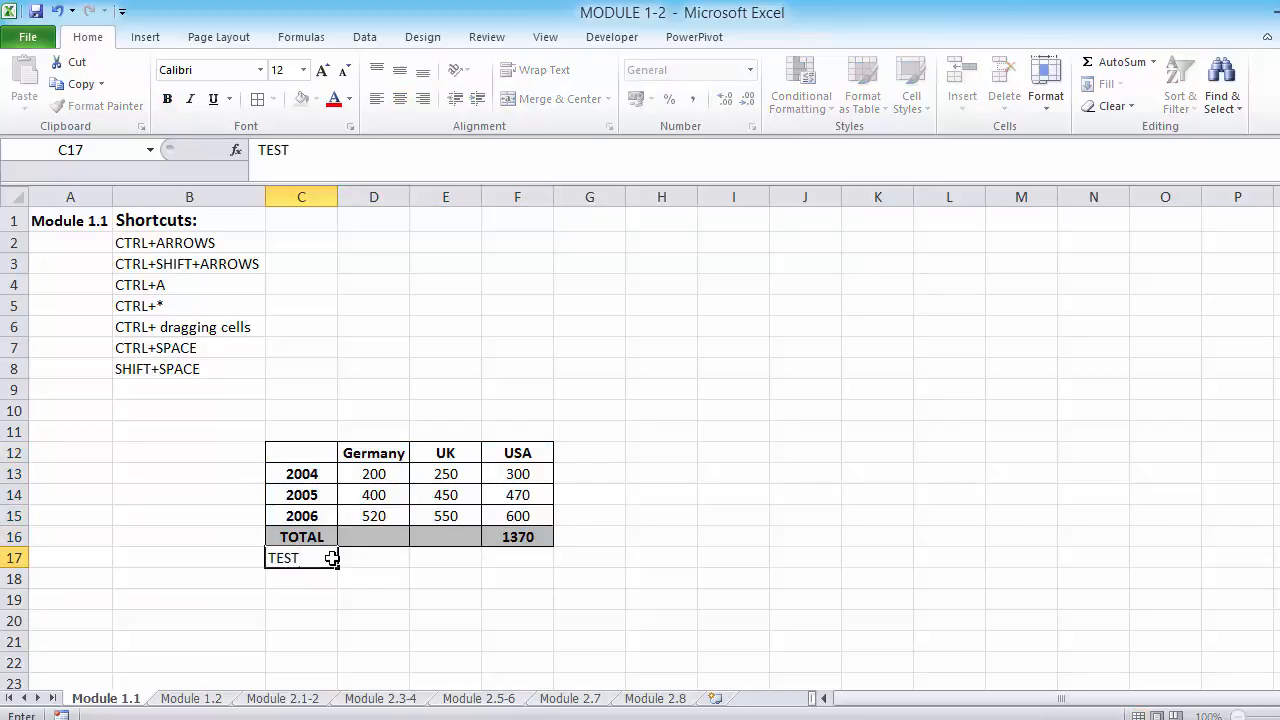
pyautogui.press('Return')
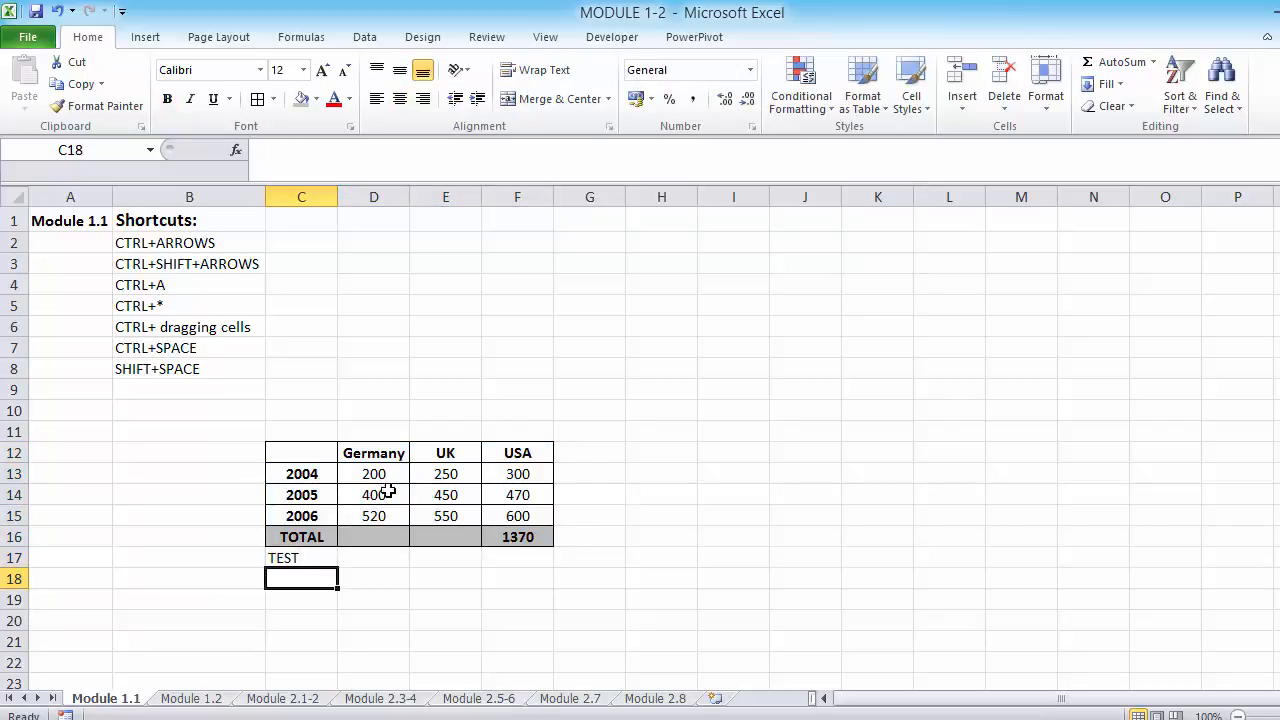
pyautogui.click(352, 500)
pyautogui.hotkey('ctrl', 'a')
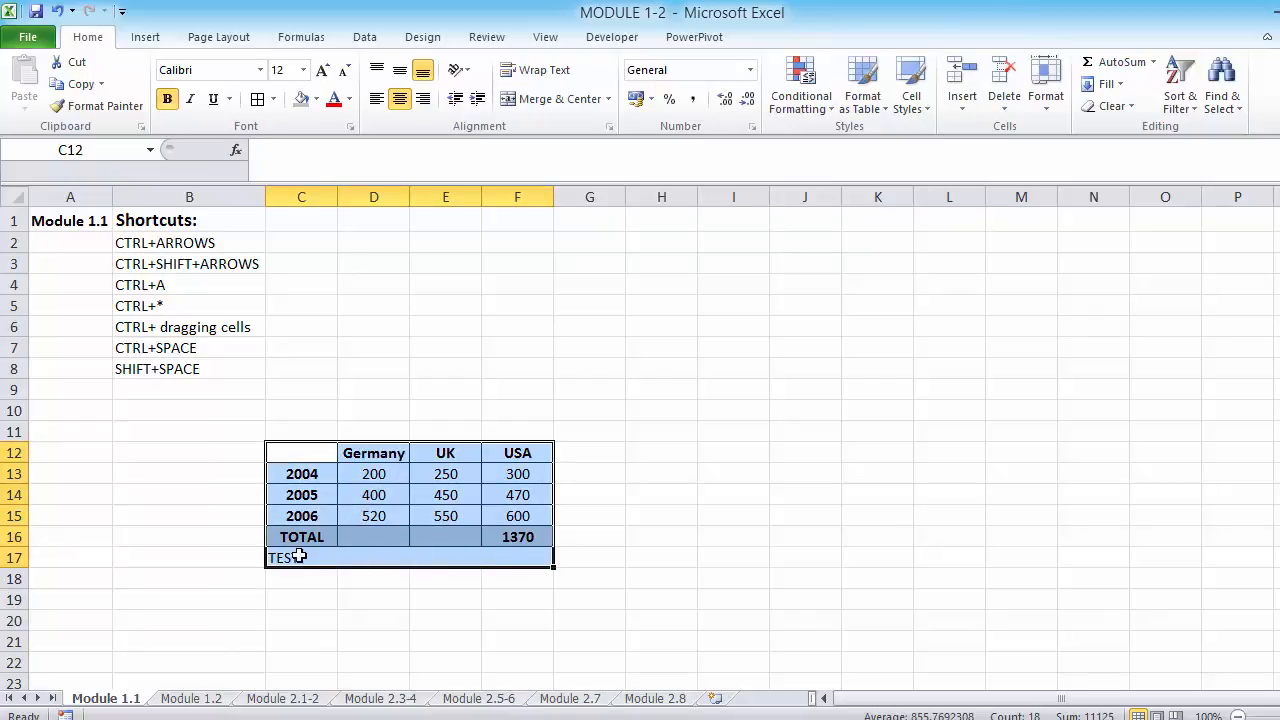
# - Enter TEST in C19, separated by an empty row, and select the contiguous data block from D14 again
pyautogui.click(310, 598)
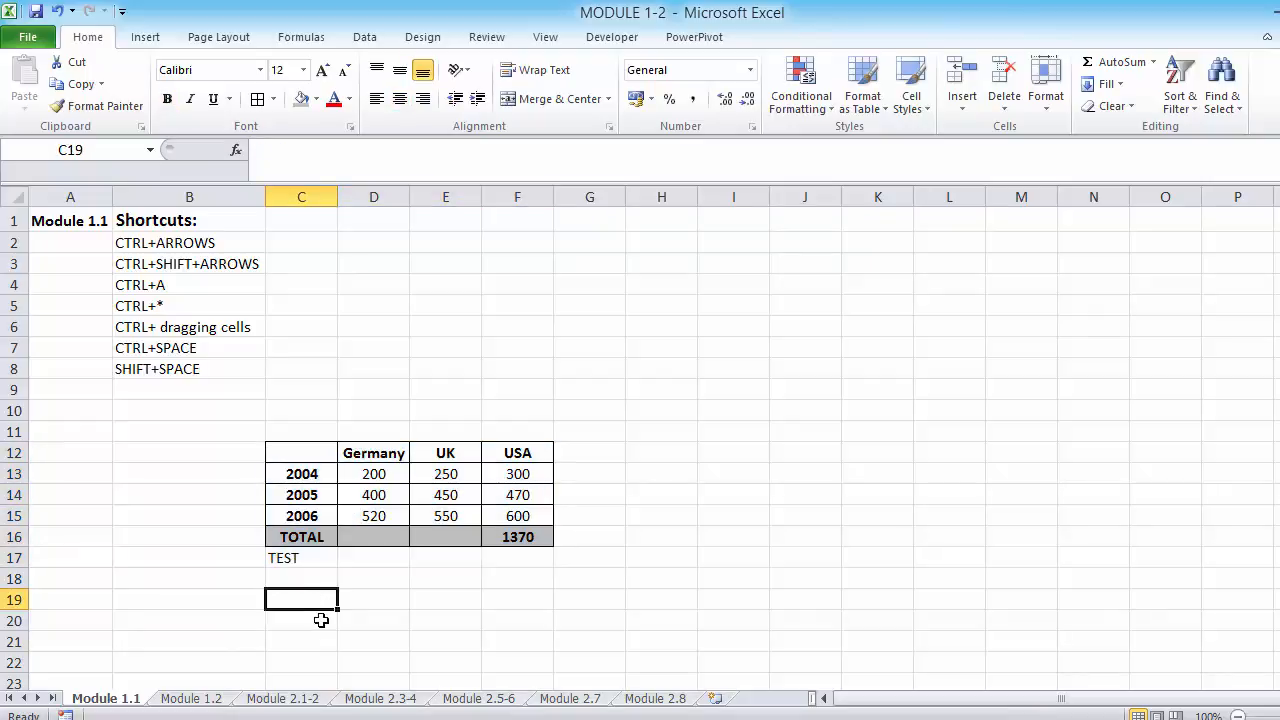
pyautogui.write('TEST')
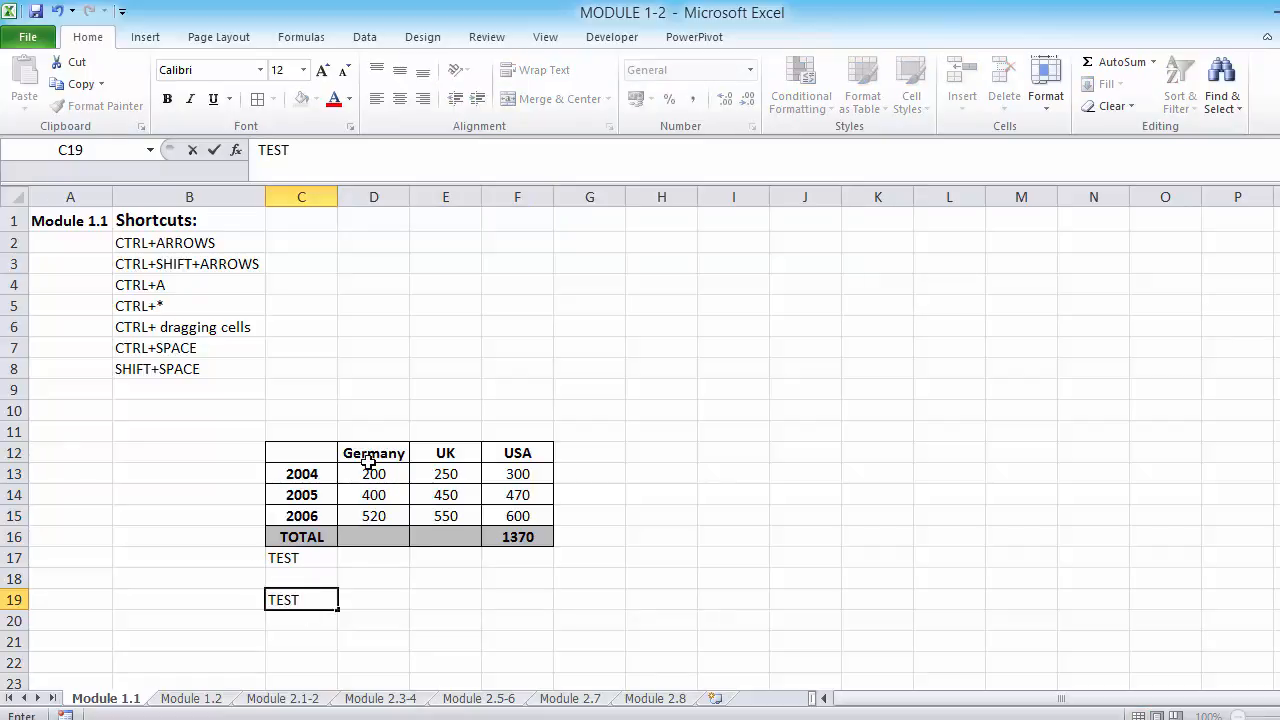
pyautogui.click(391, 494)
pyautogui.hotkey('ctrl', 'a')
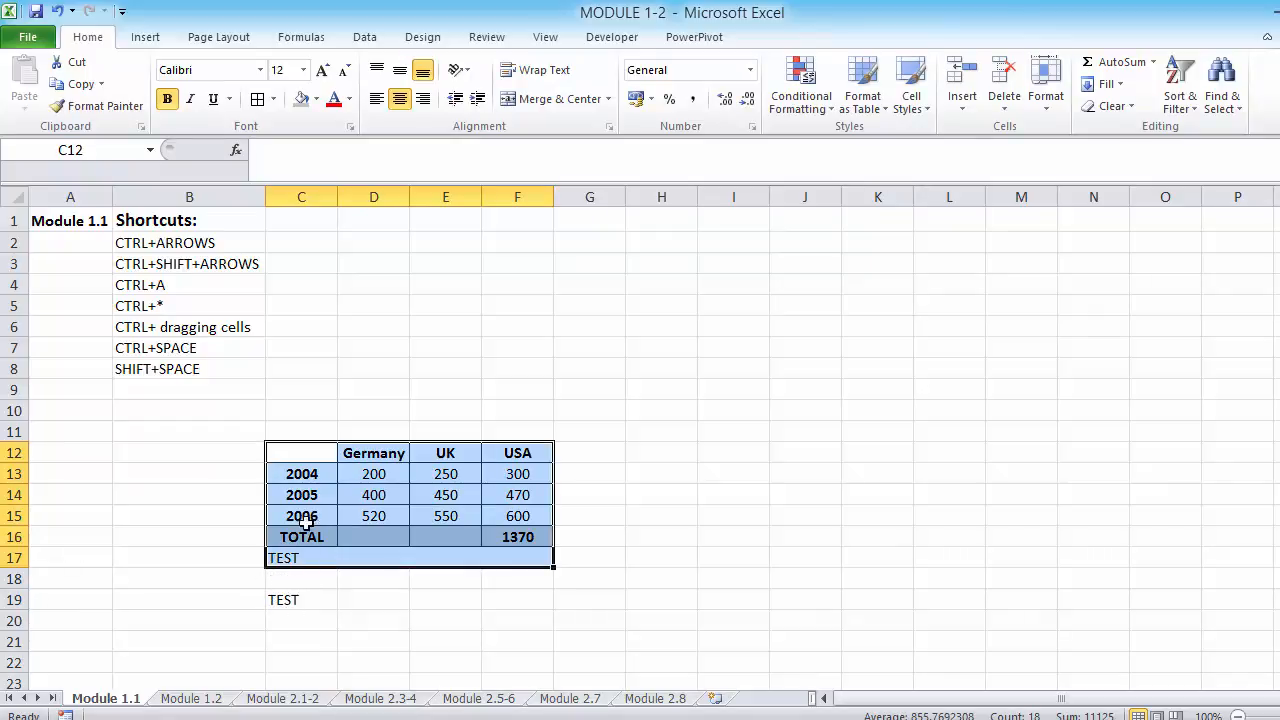
# - Clear the TEST entries in C19 and C17
pyautogui.click(290, 600)
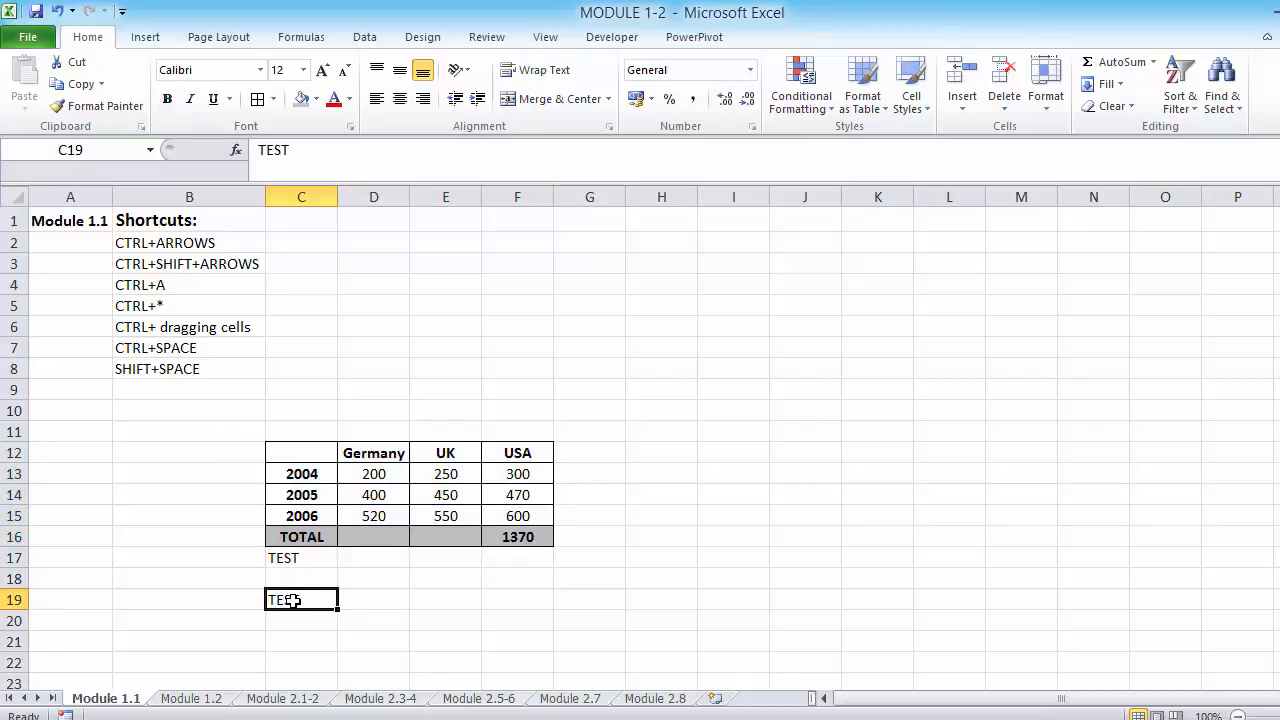
pyautogui.press('Delete')
pyautogui.click(300, 562)
pyautogui.press('Delete')
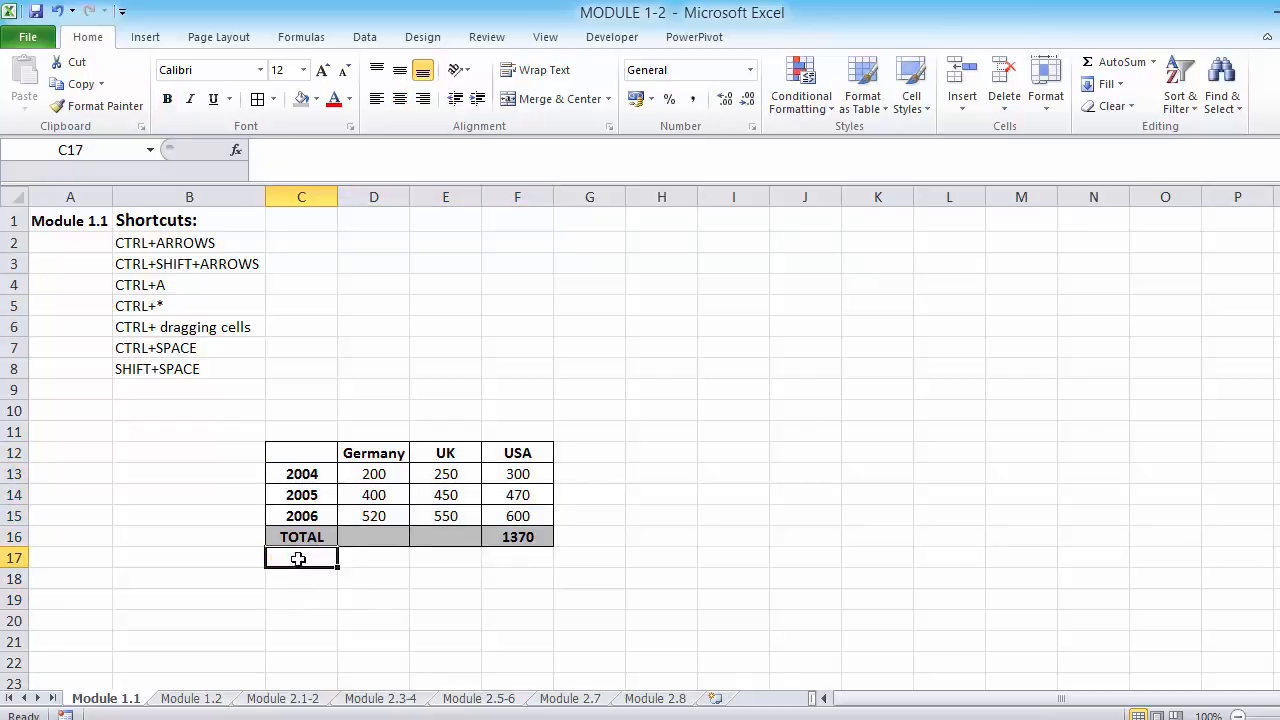
# - Select the entire worksheet from empty cell I10, then reduce the selection to the single cell I11
pyautogui.click(612, 536)
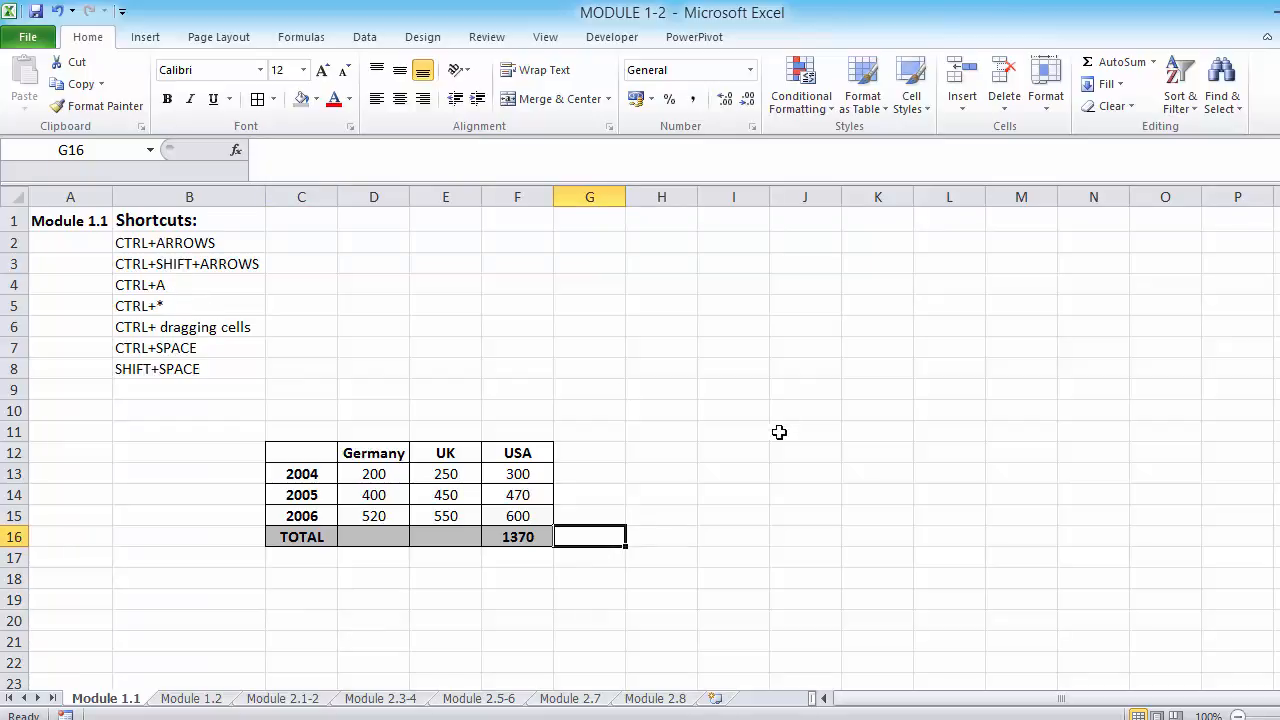
pyautogui.click(728, 412)
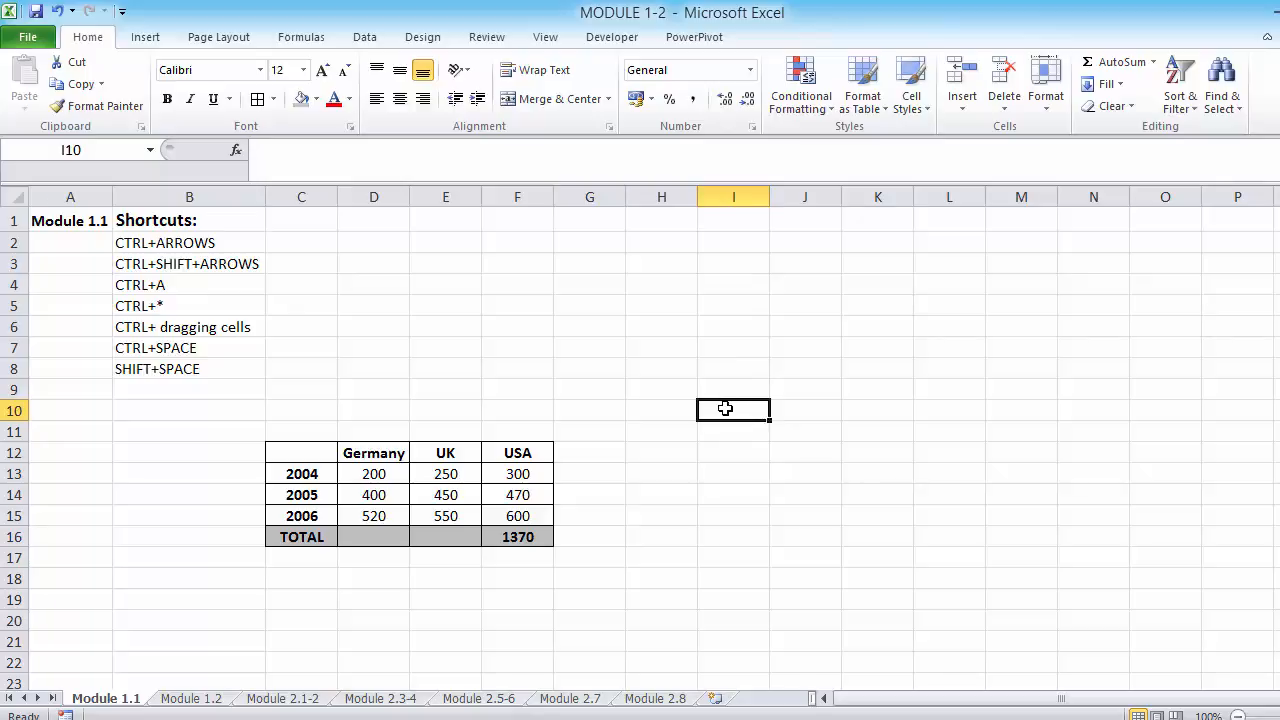
pyautogui.hotkey('ctrl', 'a')
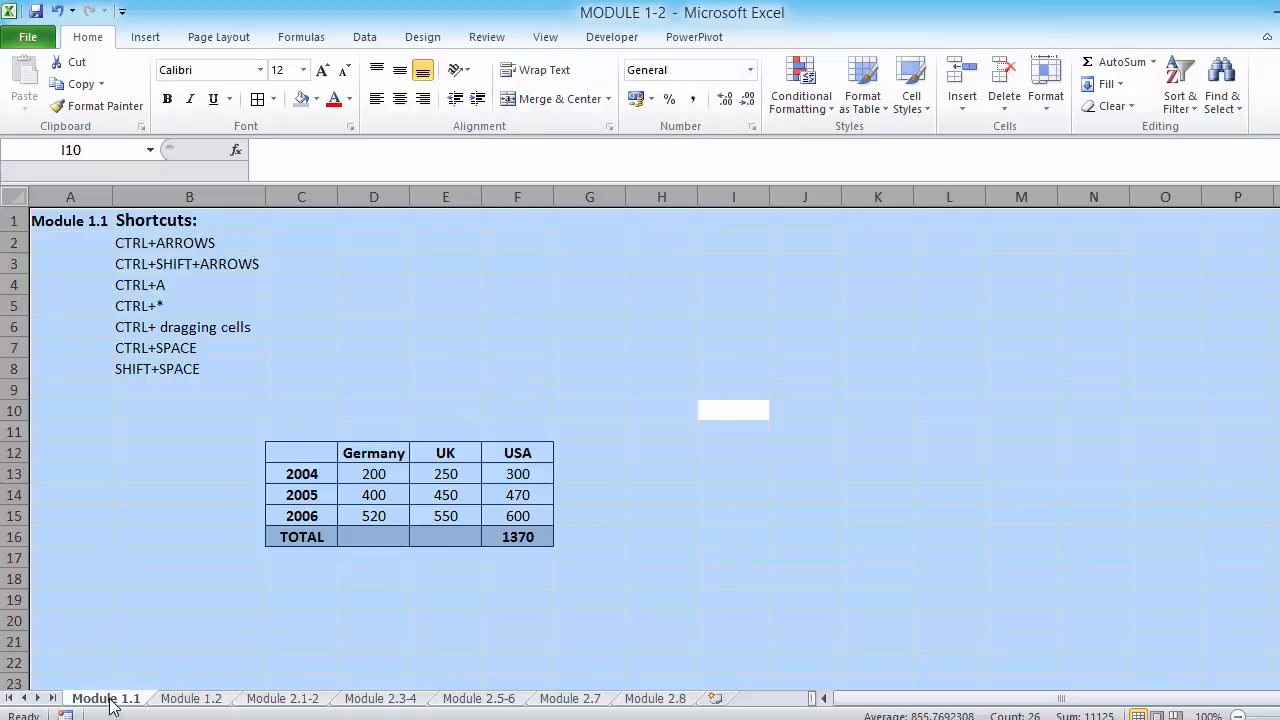
pyautogui.click(737, 440)
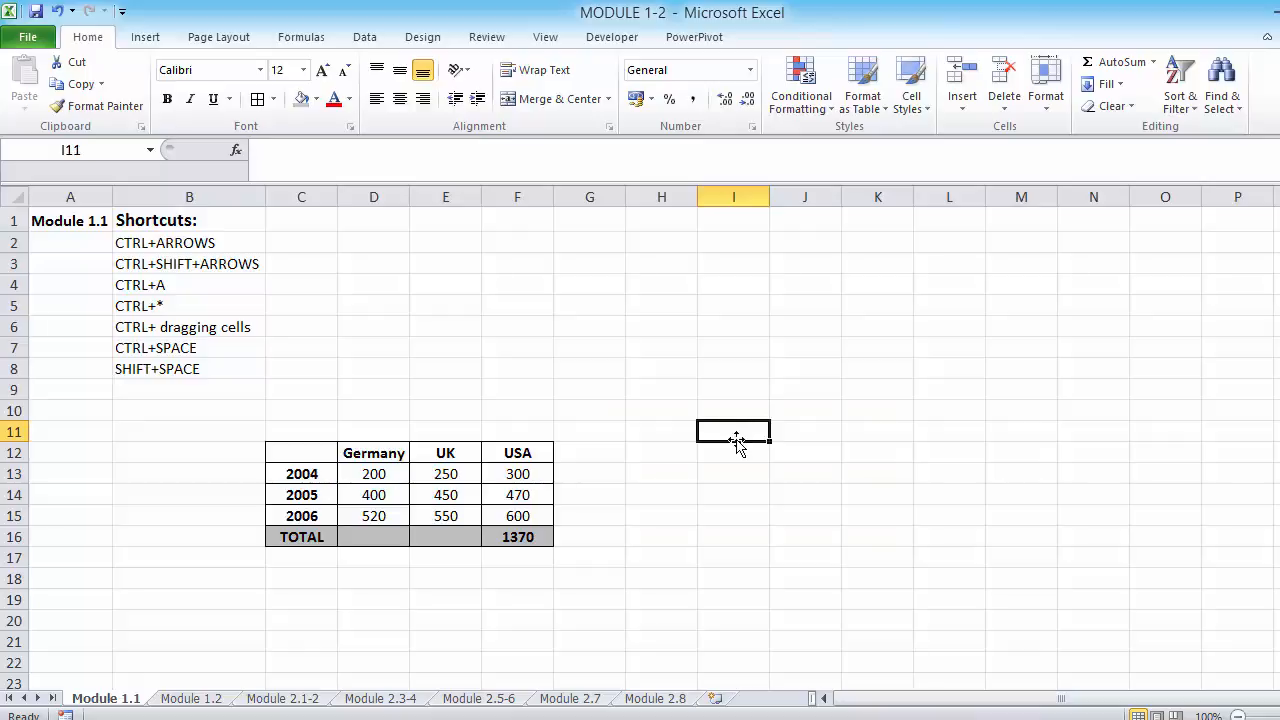
# - Copy the USA header from F12 to I12 and the 2004 value from F13 to I13 by moving duplicates of the cells
pyautogui.click(218, 327)
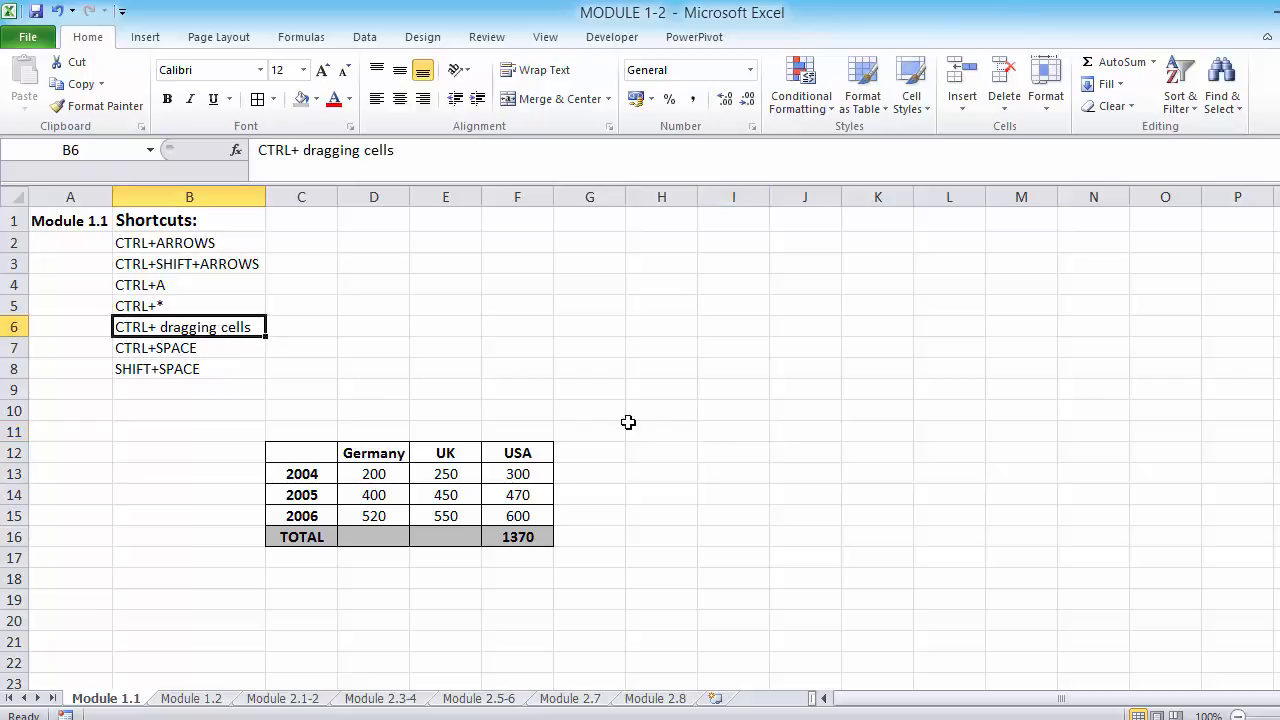
pyautogui.click(517, 453)
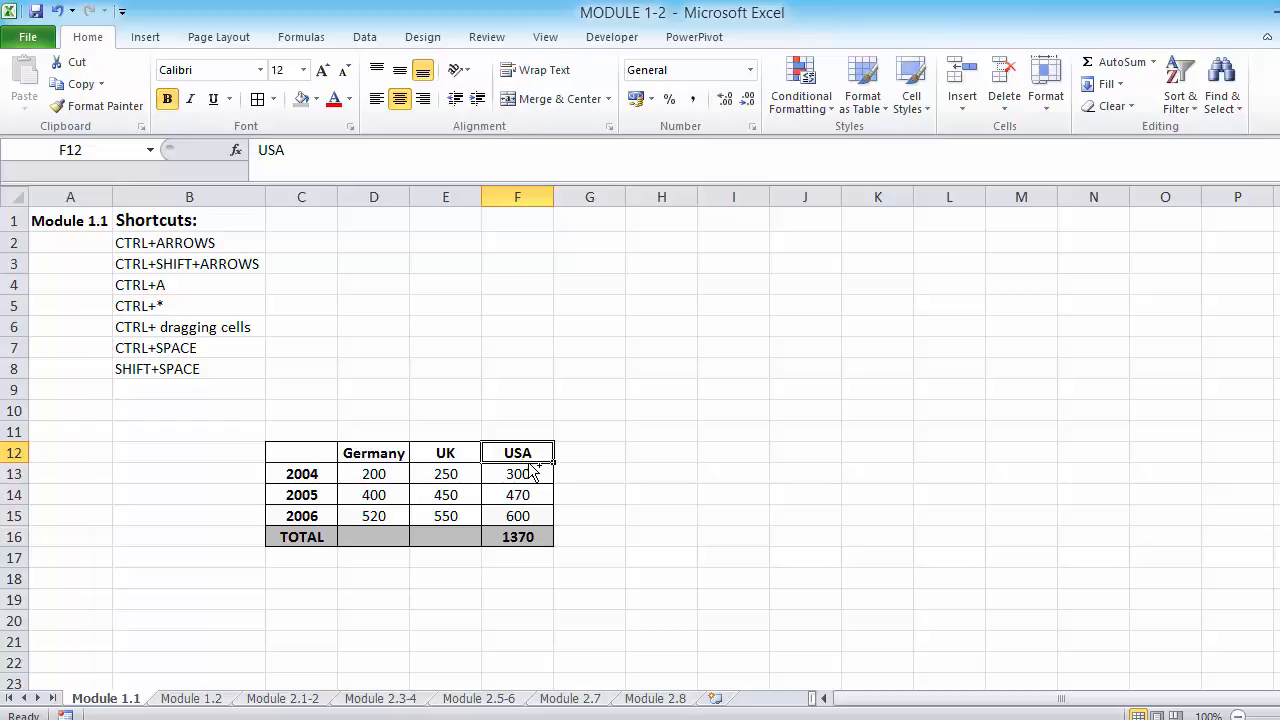
pyautogui.moveTo(531, 465); pyautogui.dragTo(531, 466)
pyautogui.moveTo(517, 443); pyautogui.dragTo(752, 451)
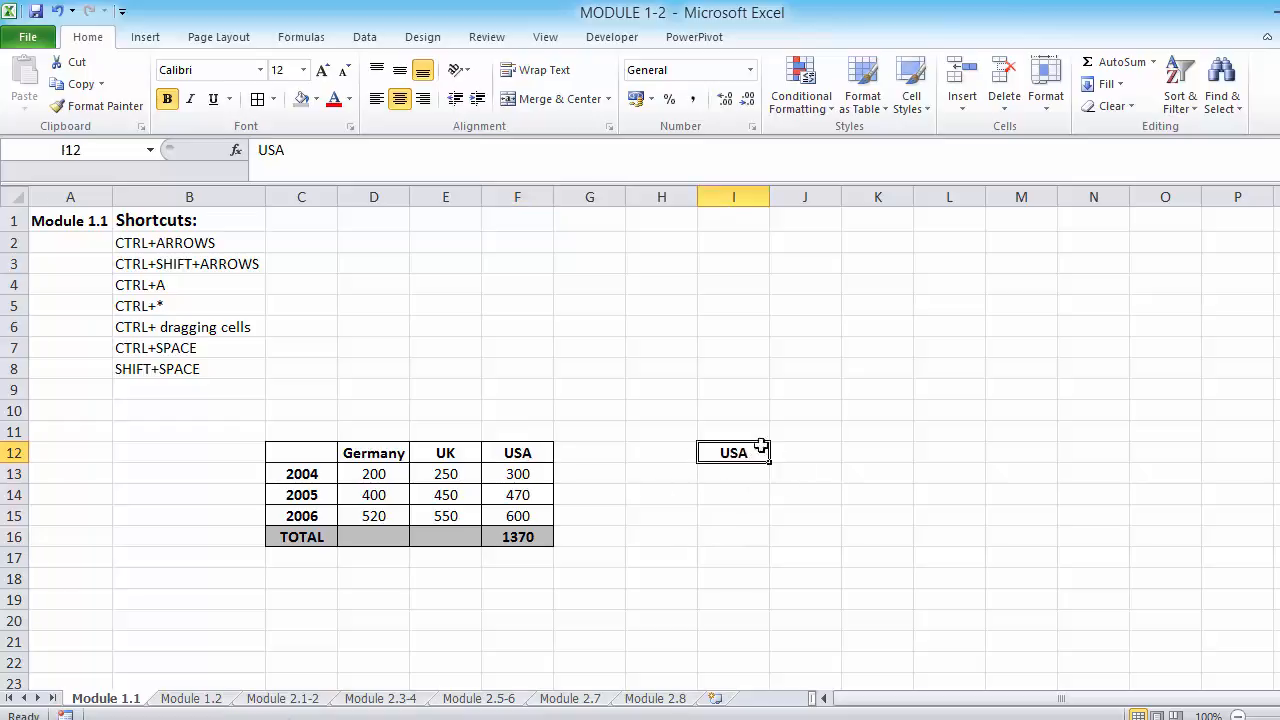
pyautogui.click(521, 472)
pyautogui.moveTo(528, 485); pyautogui.dragTo(741, 477)
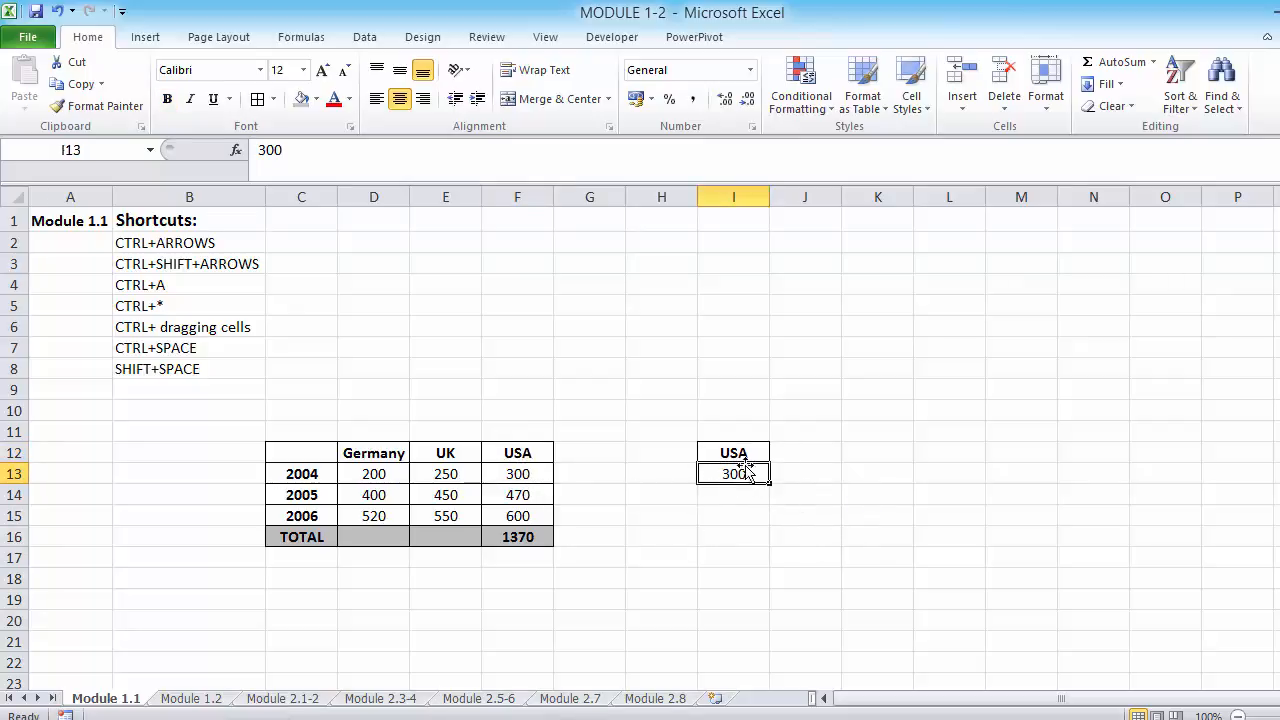
# - Copy the USA total from F16 to I16 and check the SUM formula in both the original and the copy
pyautogui.click(521, 537)
pyautogui.doubleClick(519, 537)
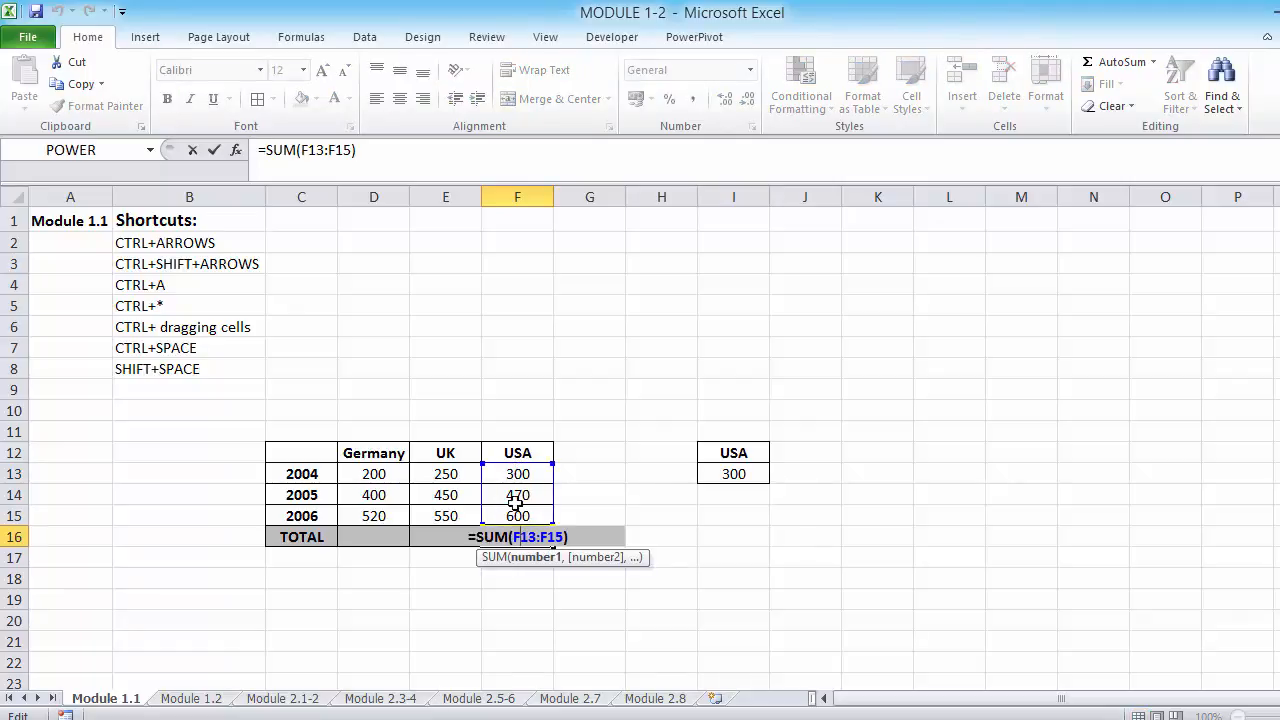
pyautogui.hotkey('ctrl', 'Return')
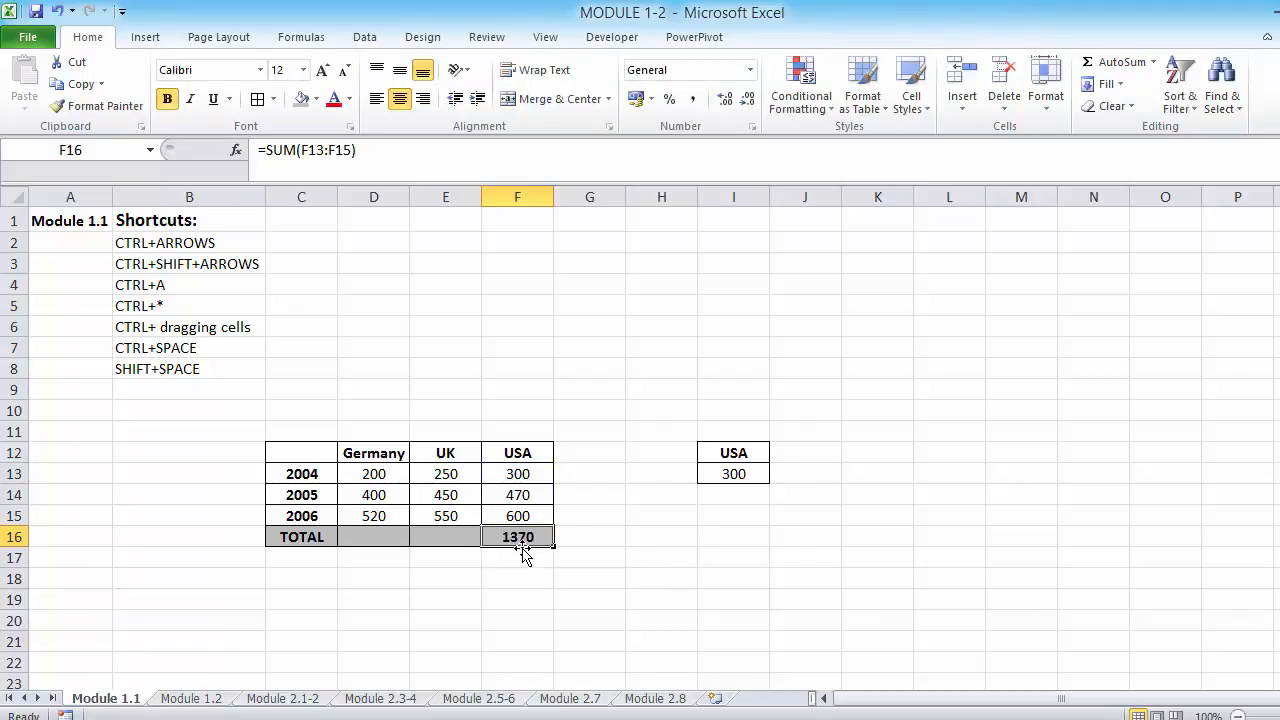
pyautogui.moveTo(520, 548); pyautogui.dragTo(726, 543)
pyautogui.doubleClick(745, 537)
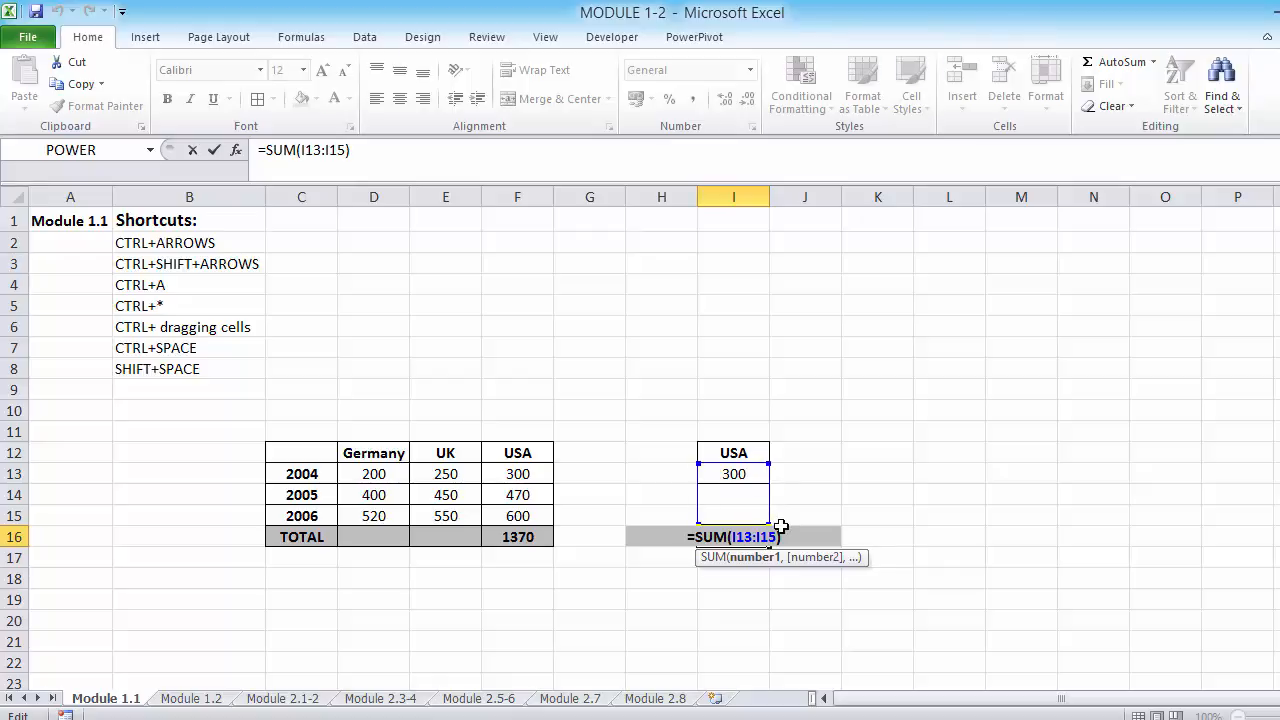
pyautogui.press('Return')
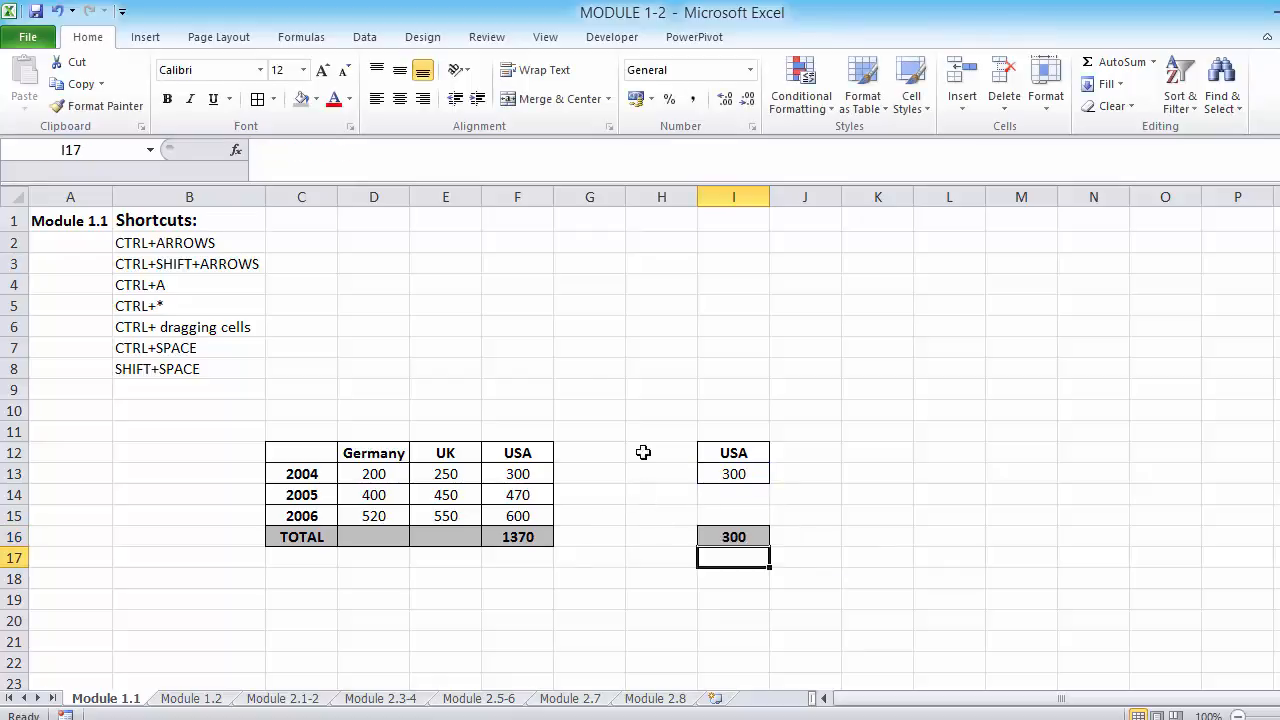
# - Remove the copied cells in column I, applying the blank format of H7 to I10:I18
pyautogui.click(660, 347)
pyautogui.click(98, 105)
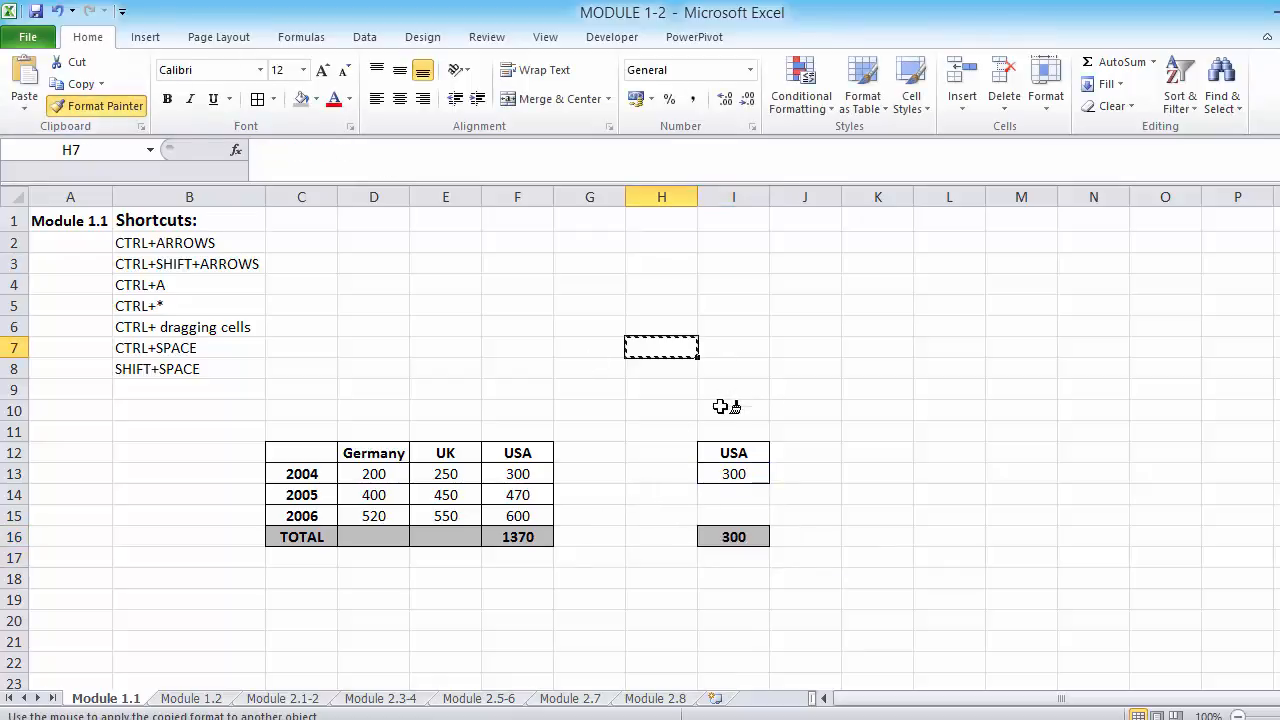
pyautogui.moveTo(720, 406); pyautogui.dragTo(745, 580)
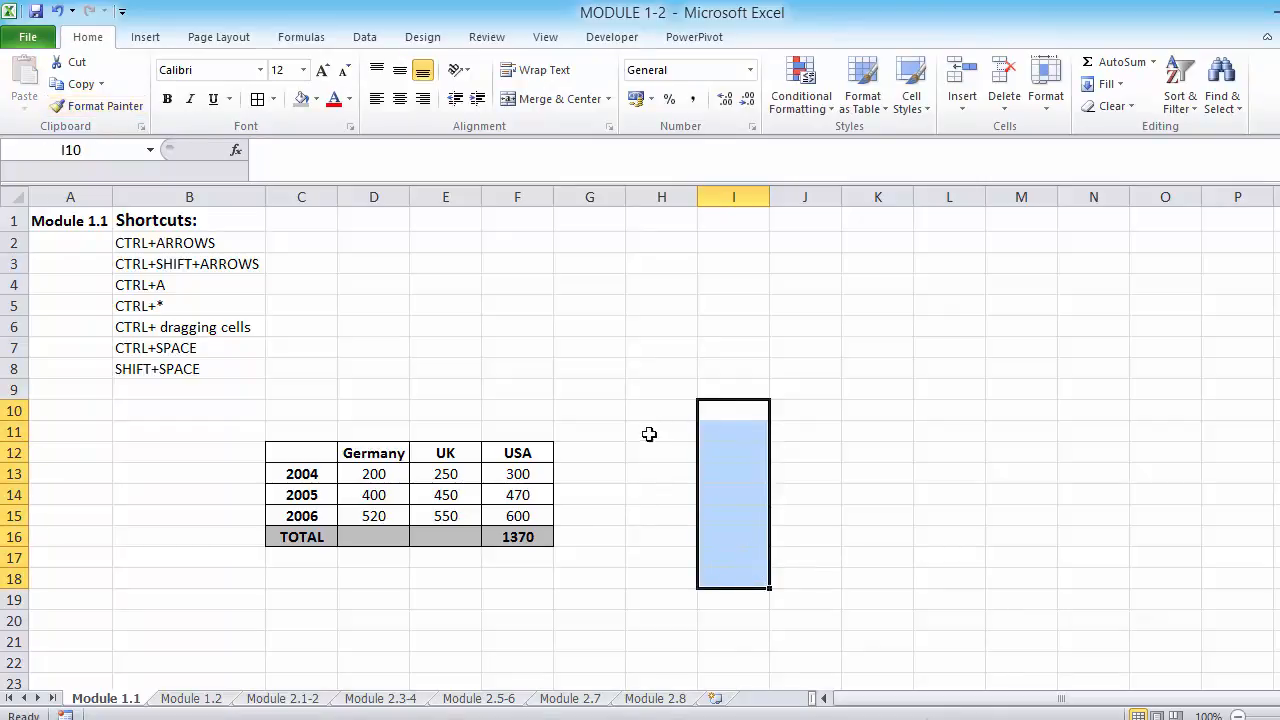
# - Select the entire column from a single cell, once each from E14, I13 and C8
pyautogui.click(329, 536)
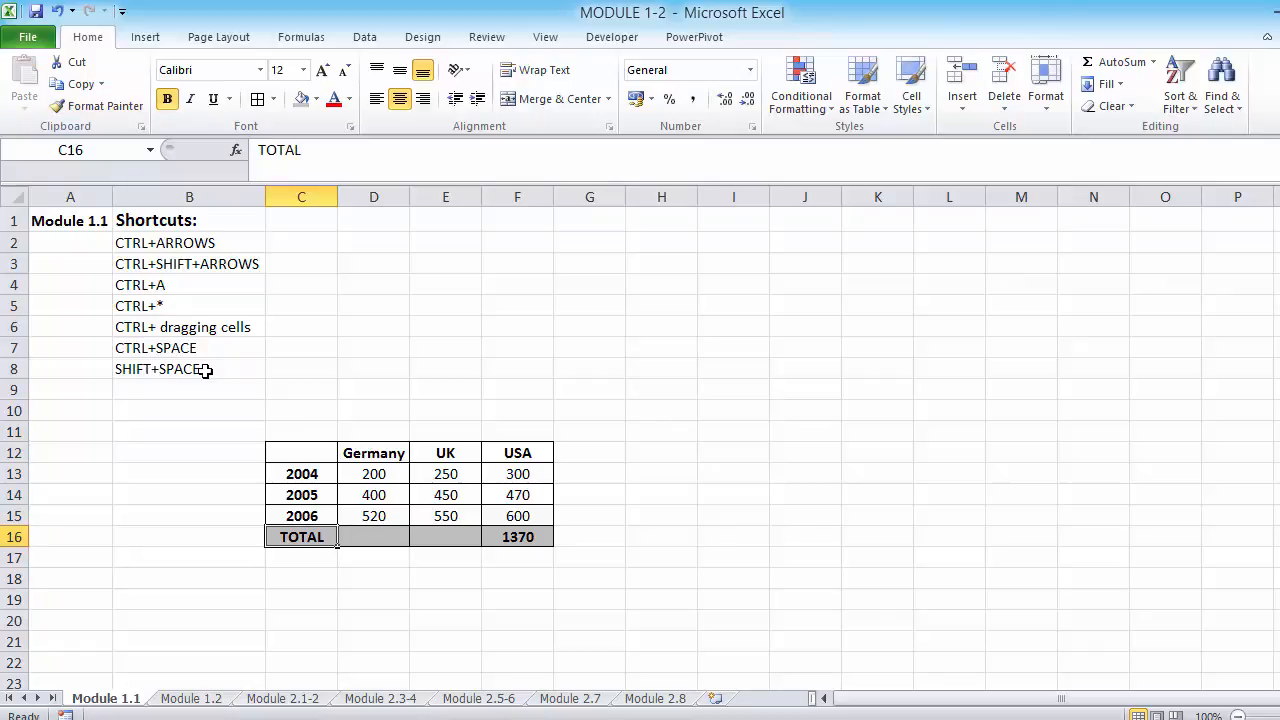
pyautogui.click(453, 494)
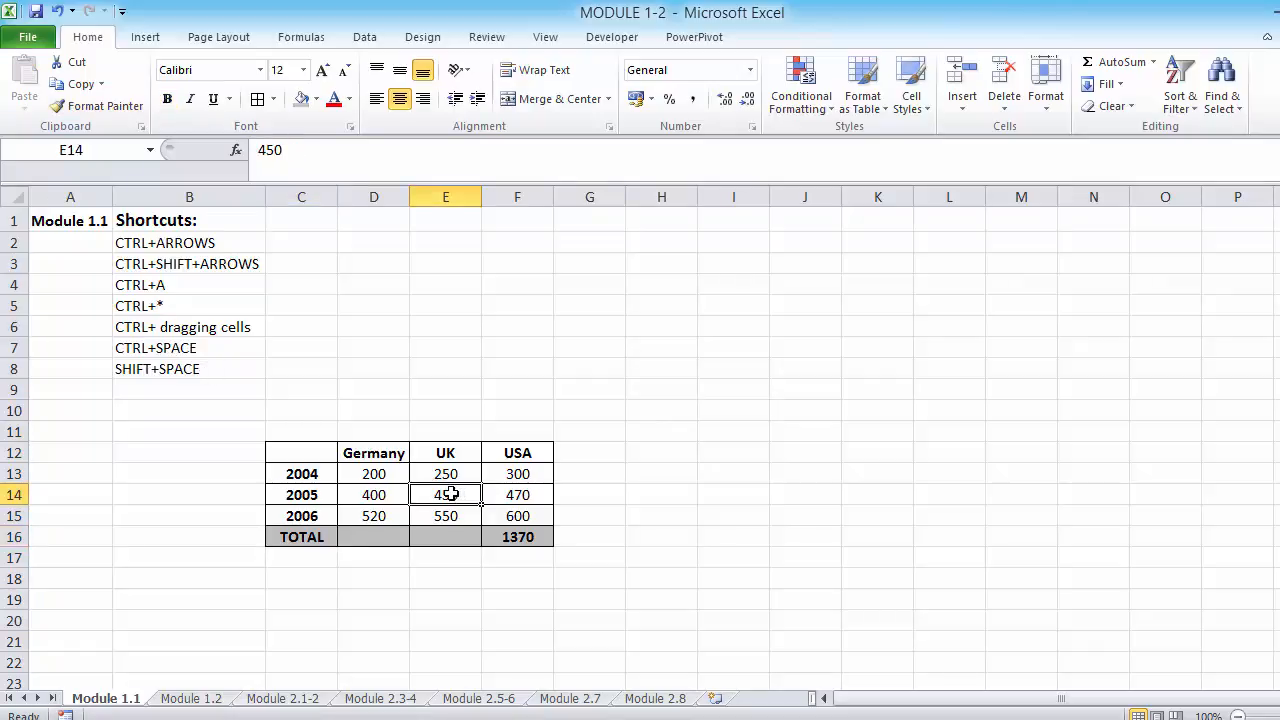
pyautogui.hotkey('ctrl', 'space')
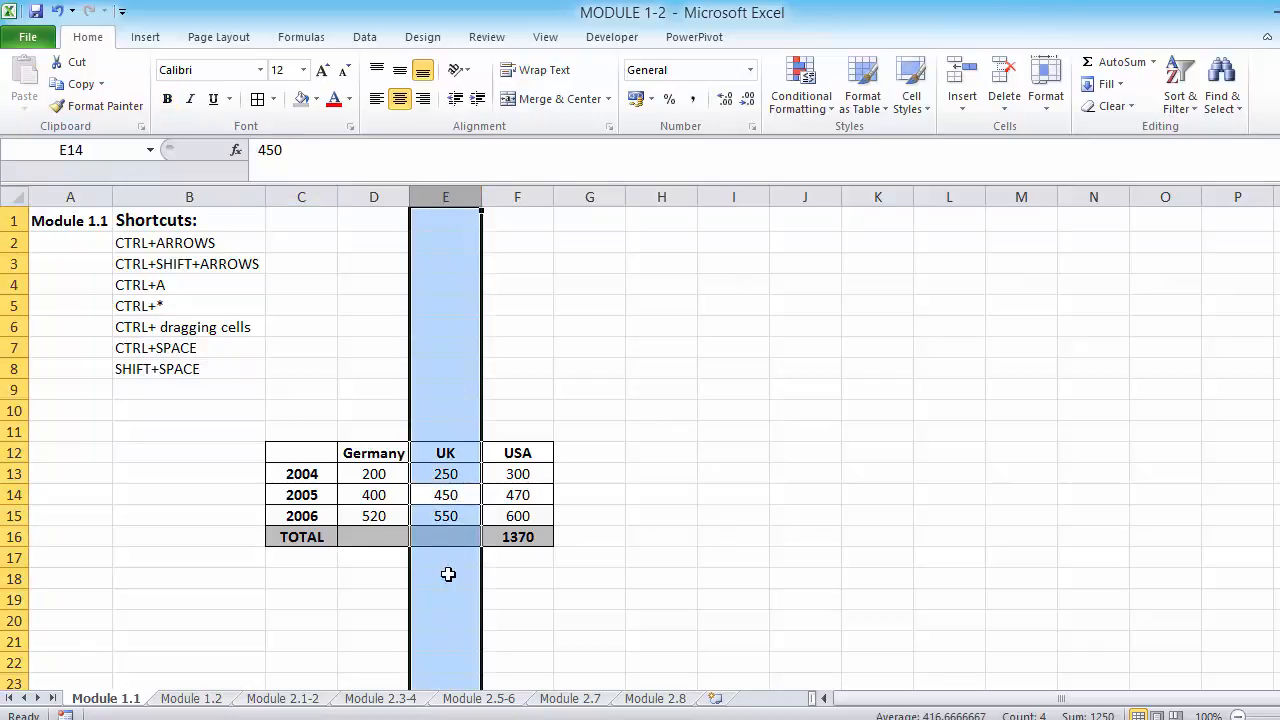
pyautogui.click(749, 472)
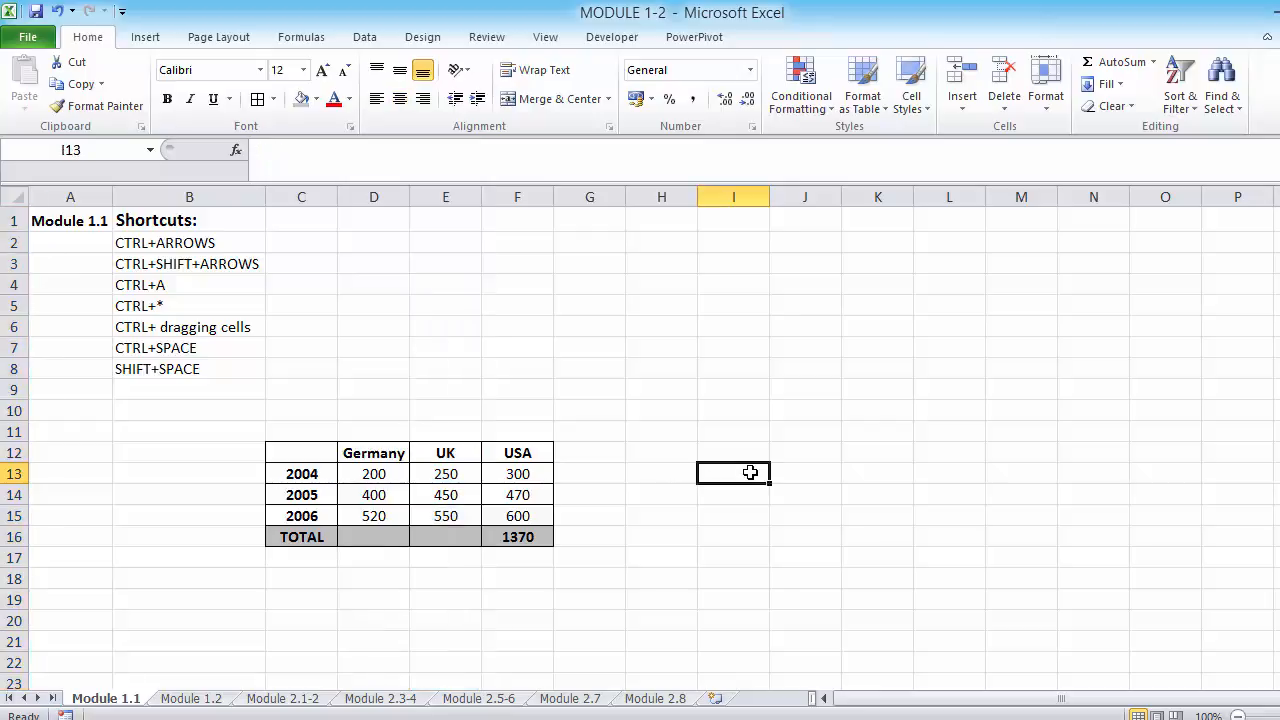
pyautogui.hotkey('ctrl', 'space')
pyautogui.click(337, 369)
pyautogui.hotkey('ctrl', 'space')
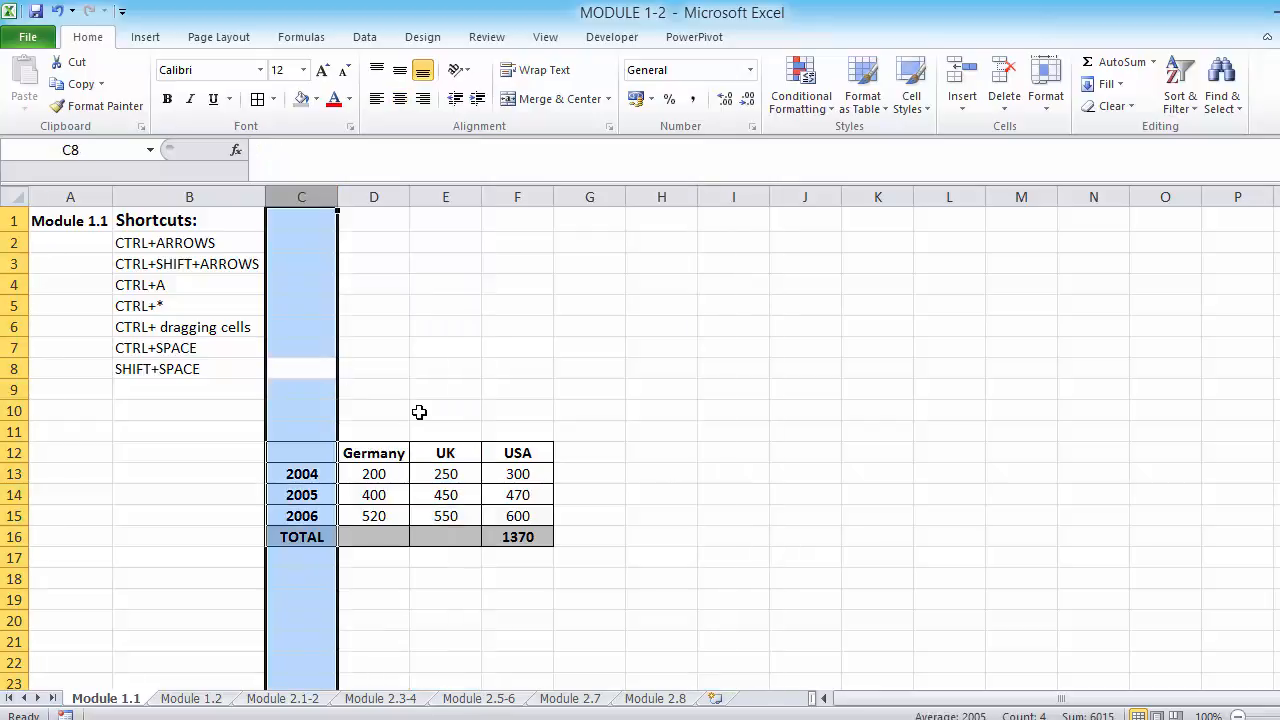
# - Select the entire row from a single cell, once each from E10, G5 and E8
pyautogui.click(418, 411)
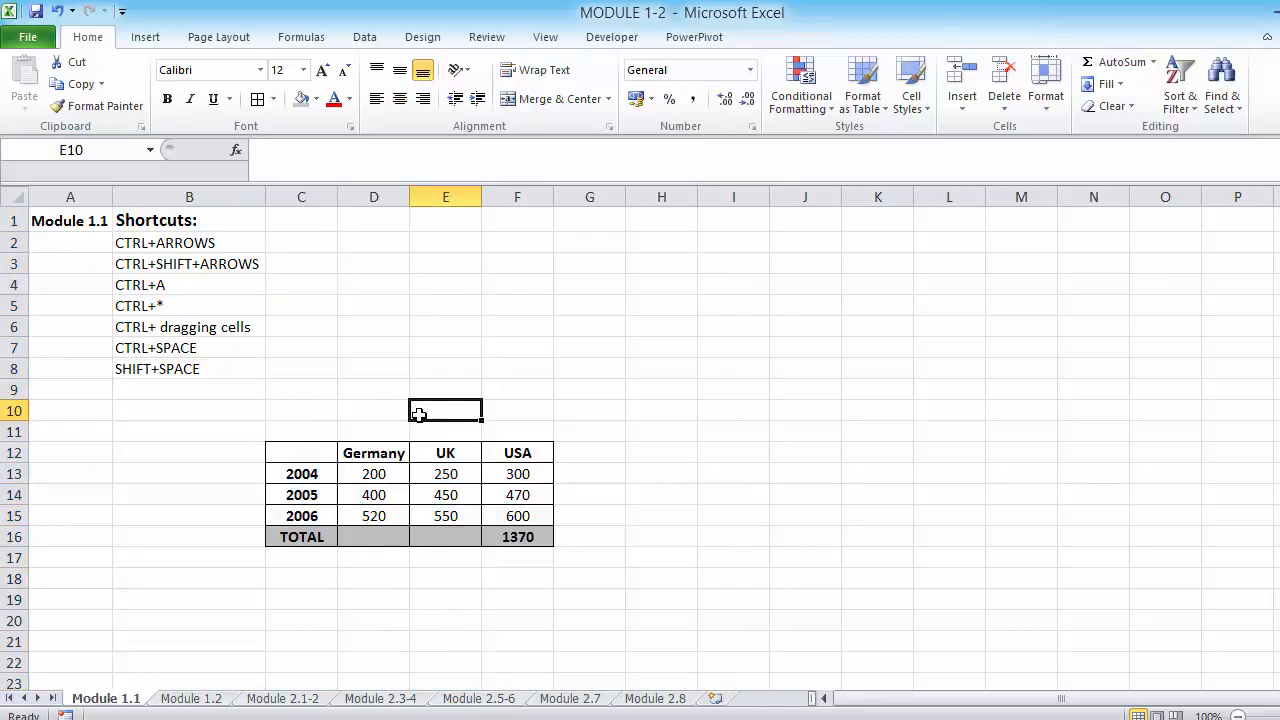
pyautogui.hotkey('shift', 'space')
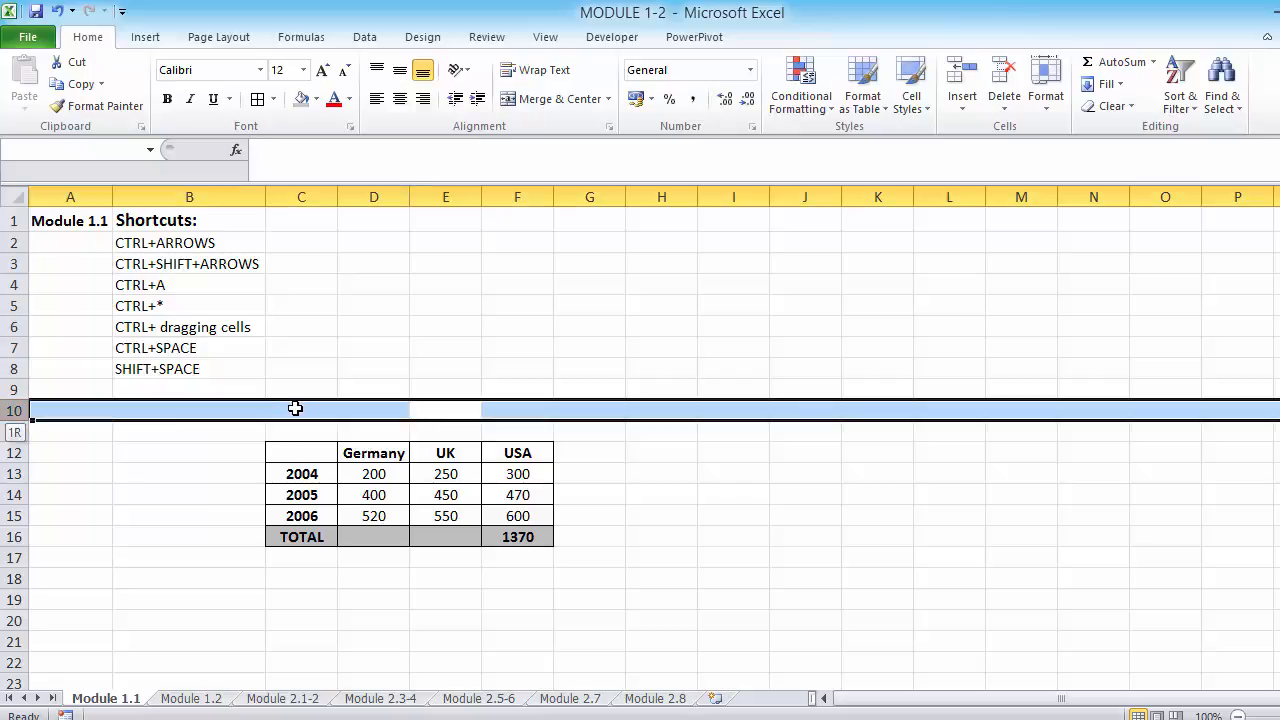
pyautogui.click(619, 314)
pyautogui.hotkey('shift', 'space')
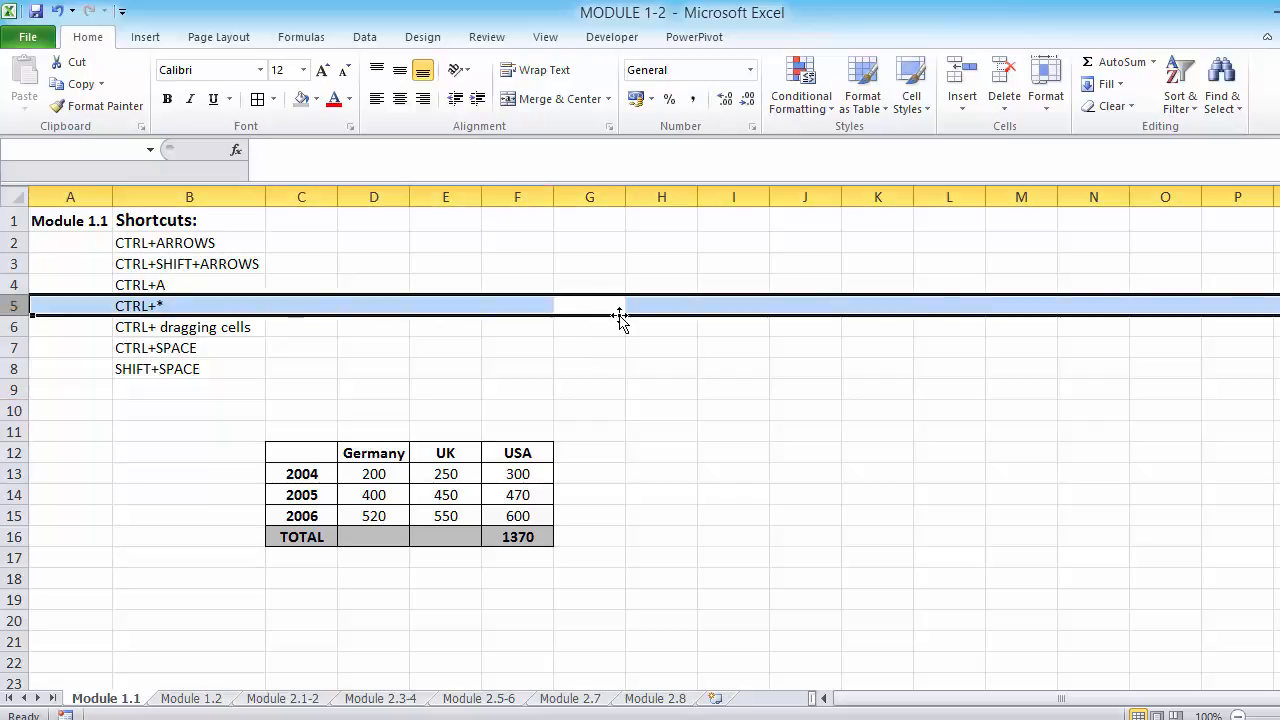
pyautogui.click(411, 368)
pyautogui.hotkey('shift', 'space')
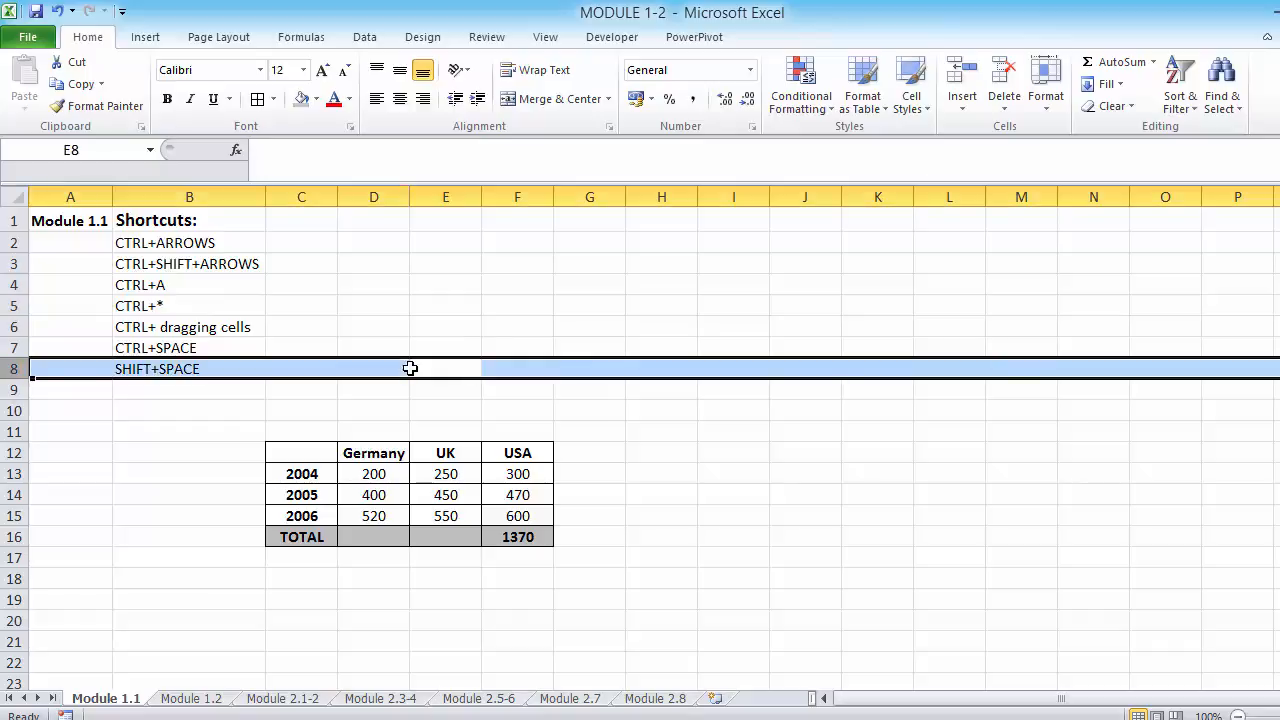
pyautogui.click(295, 407)
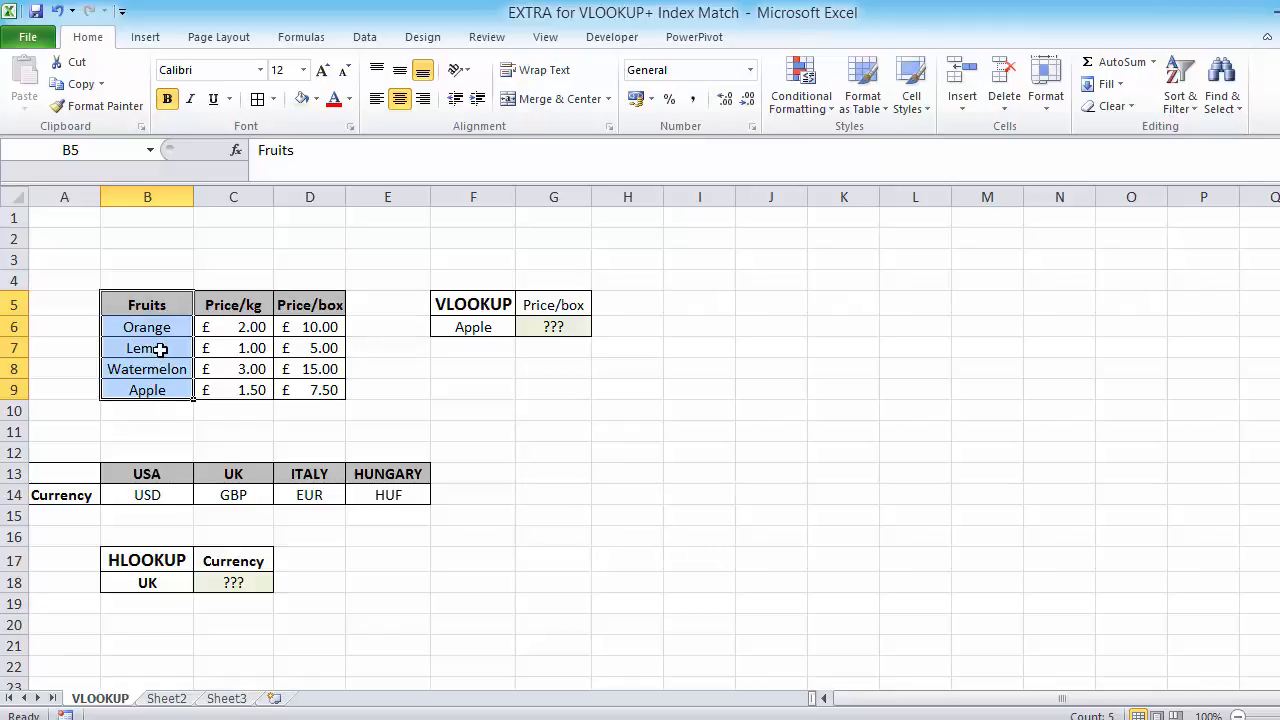
# - In the EXTRA for VLOOKUP+ Index Match workbook, highlight the Lemon row, the country headers B13:E13 and the range C13:C16 below UK
pyautogui.moveTo(149, 347); pyautogui.dragTo(318, 360)
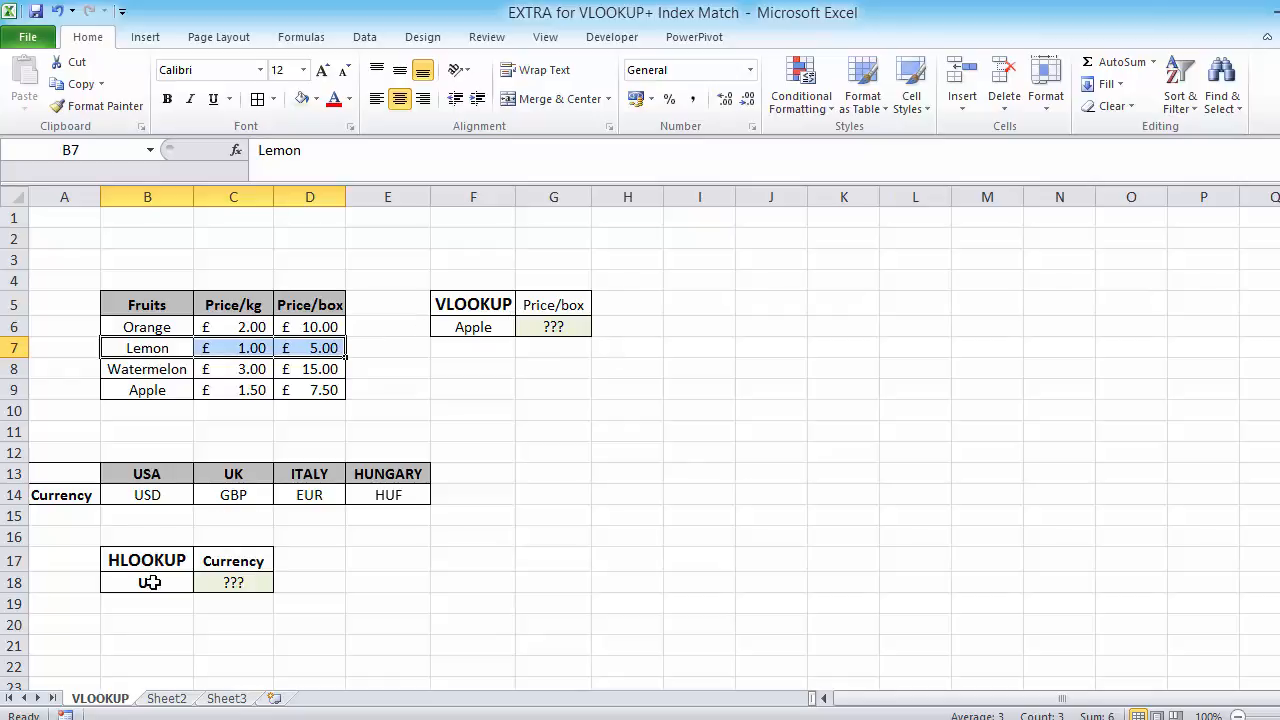
pyautogui.moveTo(133, 470); pyautogui.dragTo(392, 476)
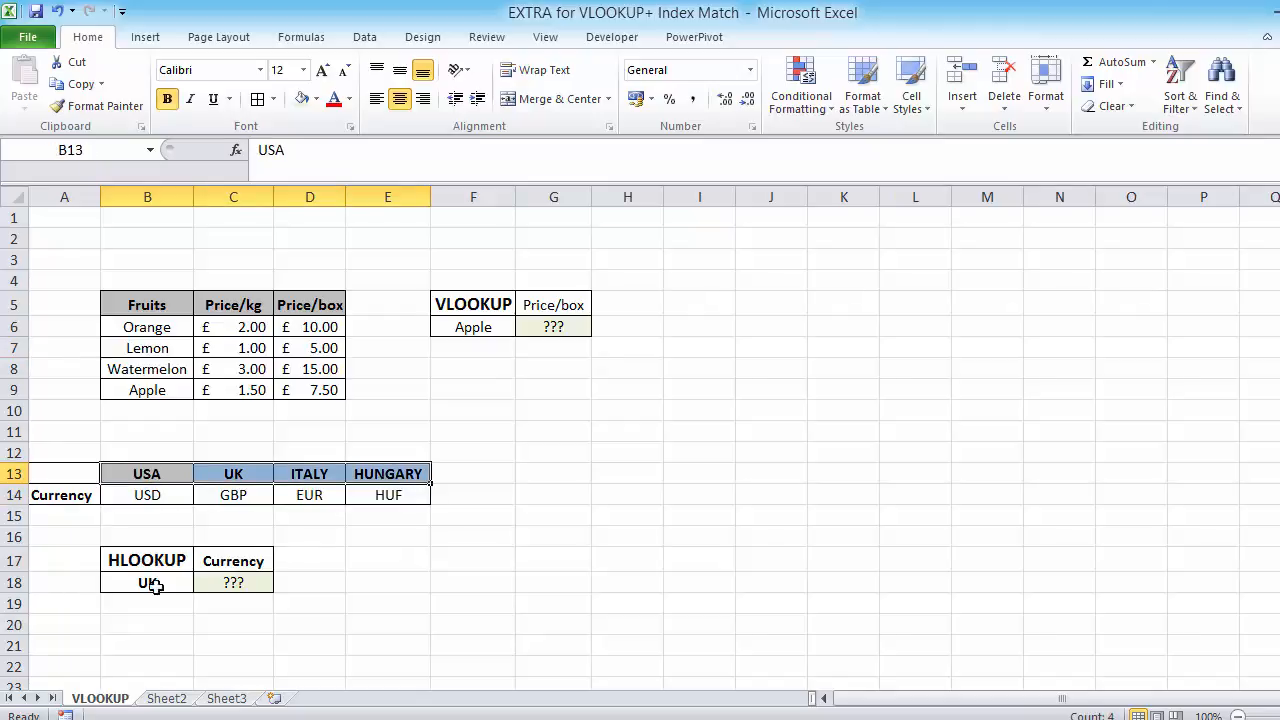
pyautogui.click(252, 474)
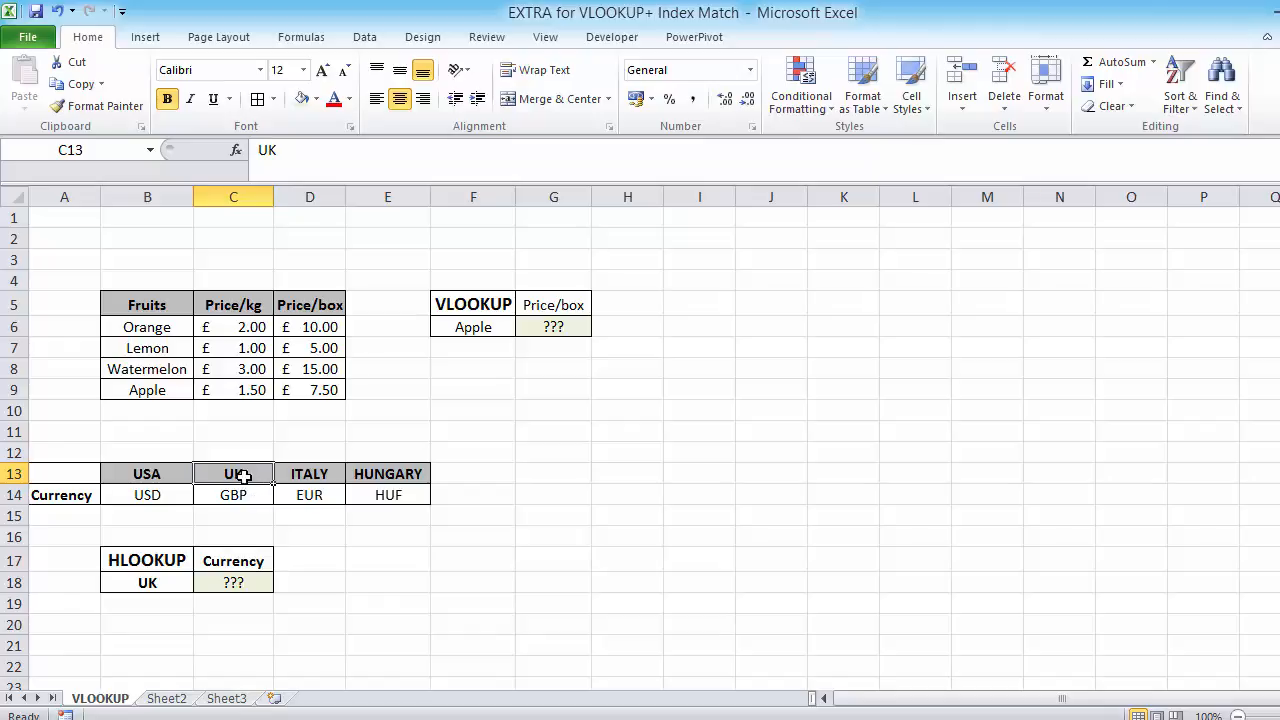
pyautogui.moveTo(238, 473); pyautogui.dragTo(236, 535)
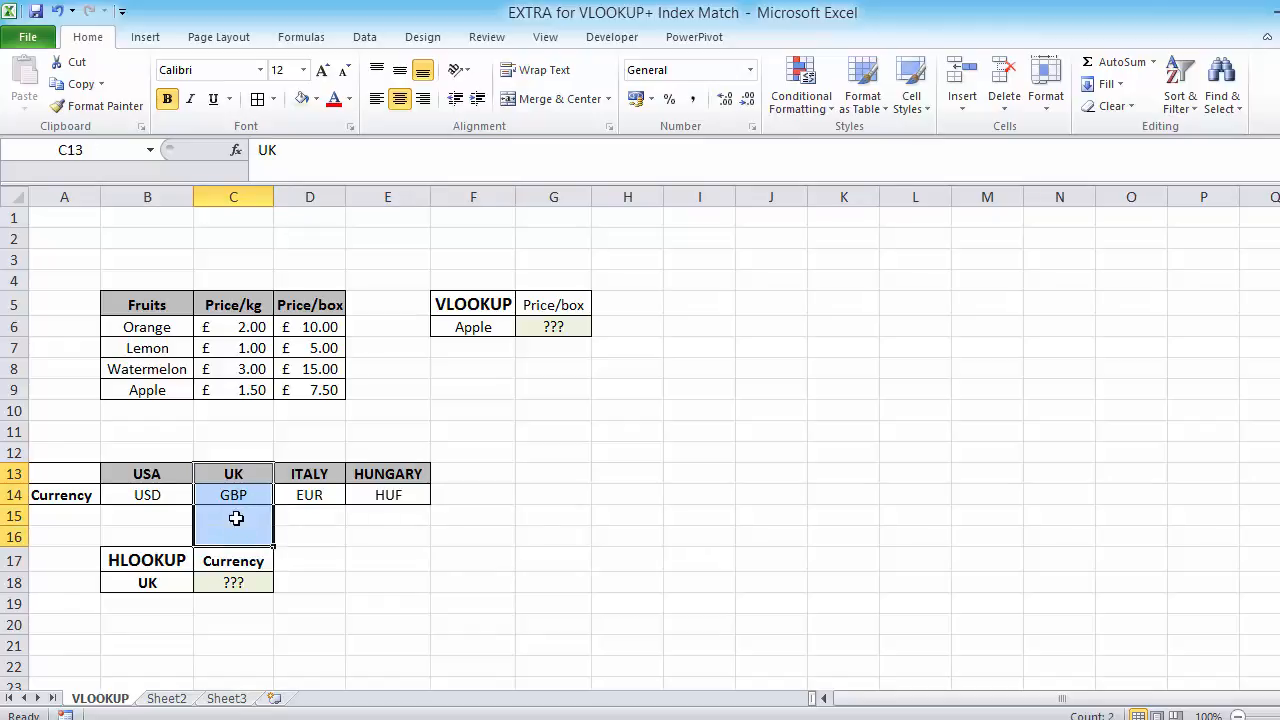
# - Point out the VLOOKUP result cell G6, the Price/box column of the fruit table and the Apple entry in B9
pyautogui.click(553, 327)
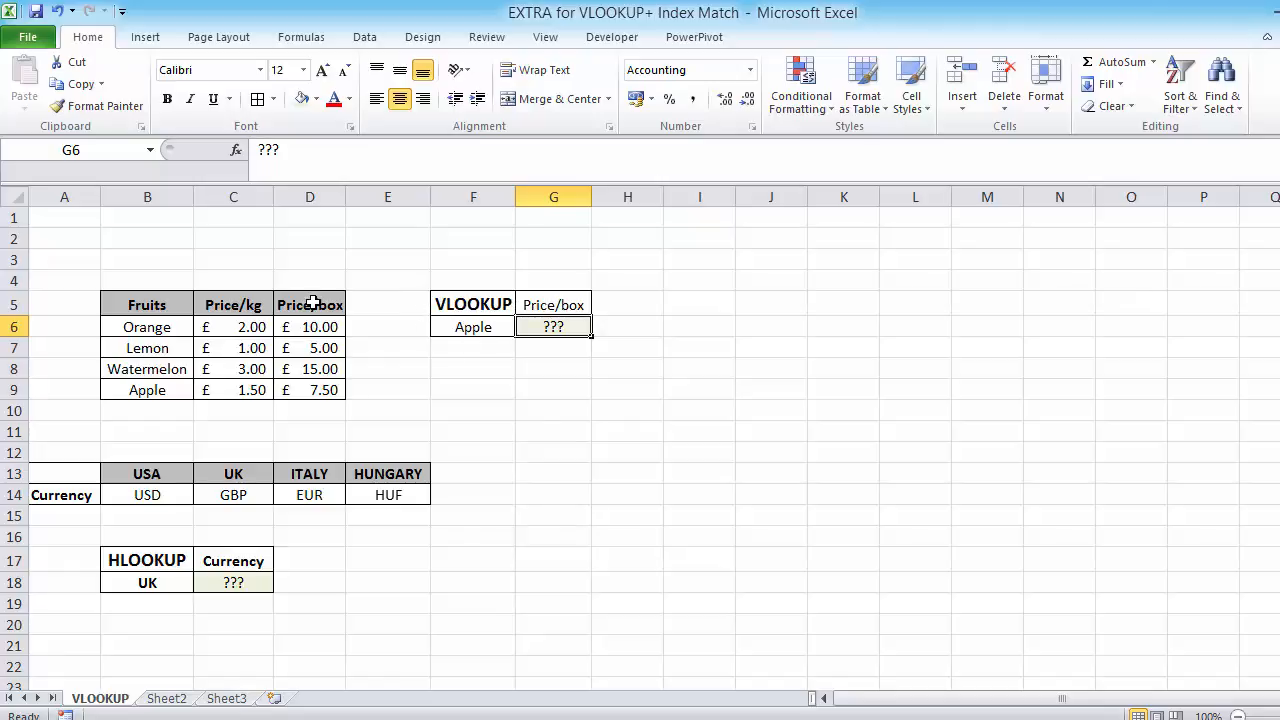
pyautogui.moveTo(313, 304); pyautogui.dragTo(313, 390)
pyautogui.click(137, 390)
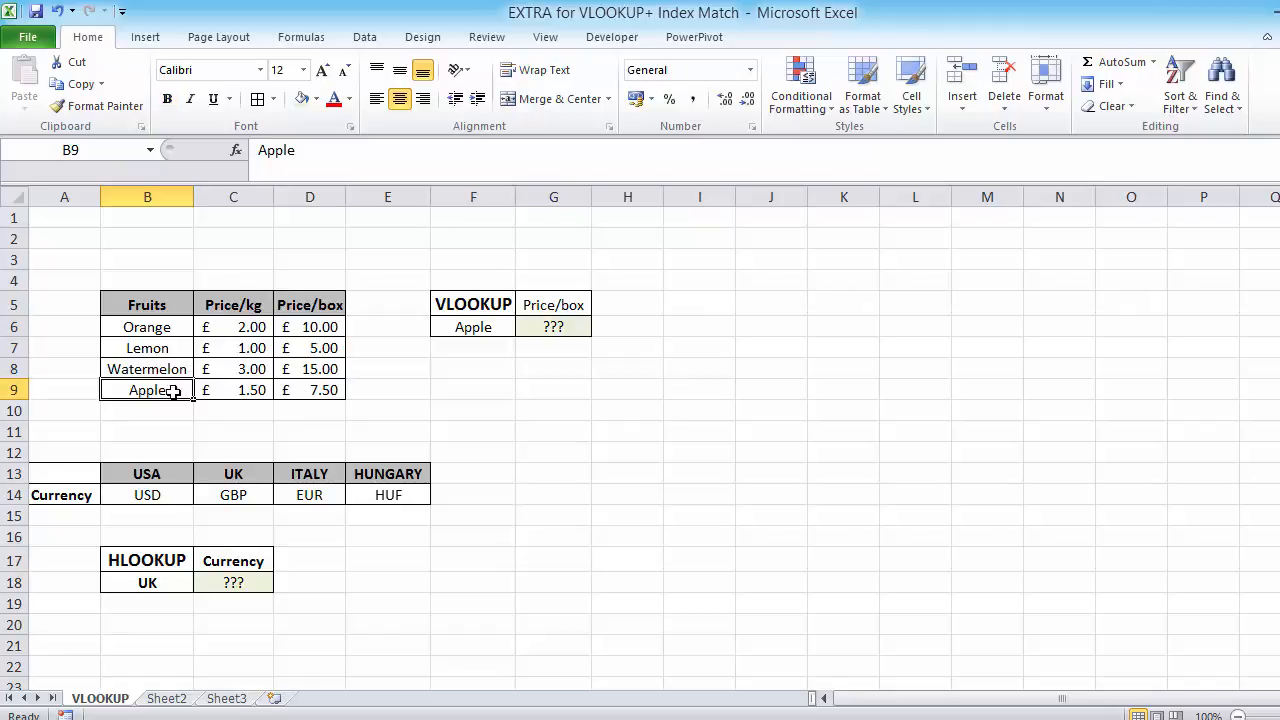
# - Start a VLOOKUP formula in G6, open its Function Arguments dialog and move the dialog closer to the tables
pyautogui.click(578, 325)
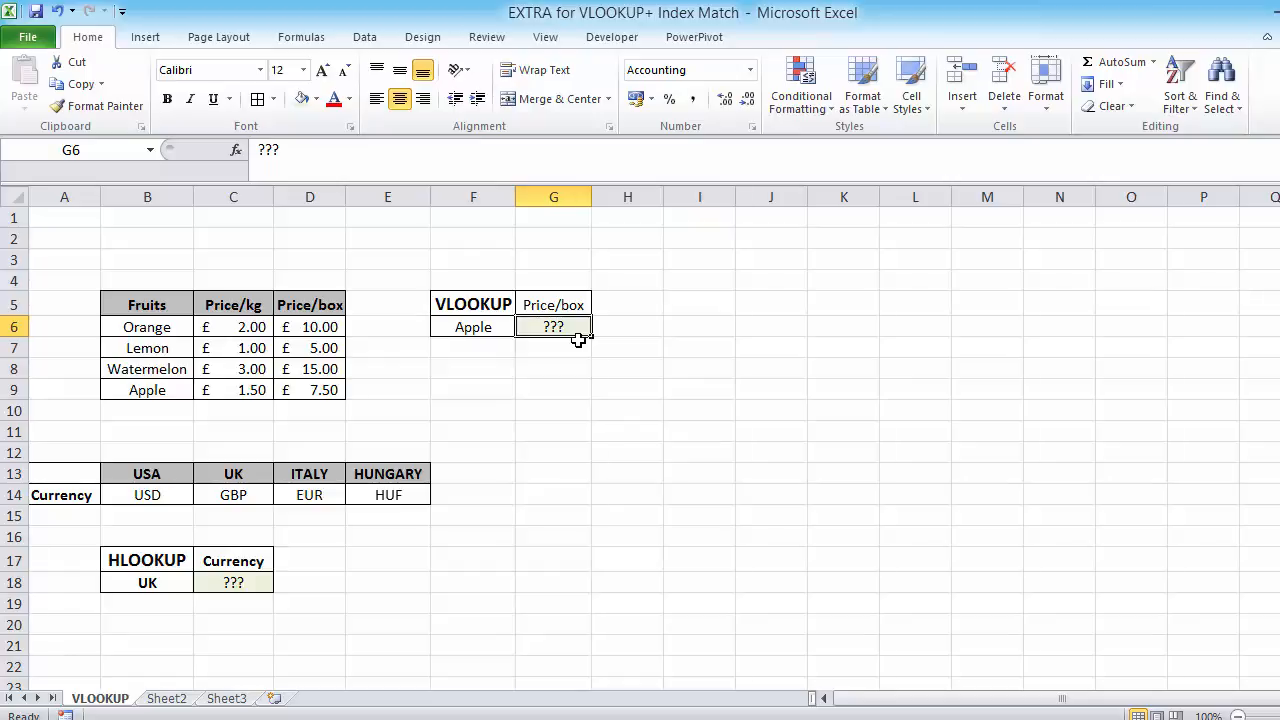
pyautogui.write('=VL')
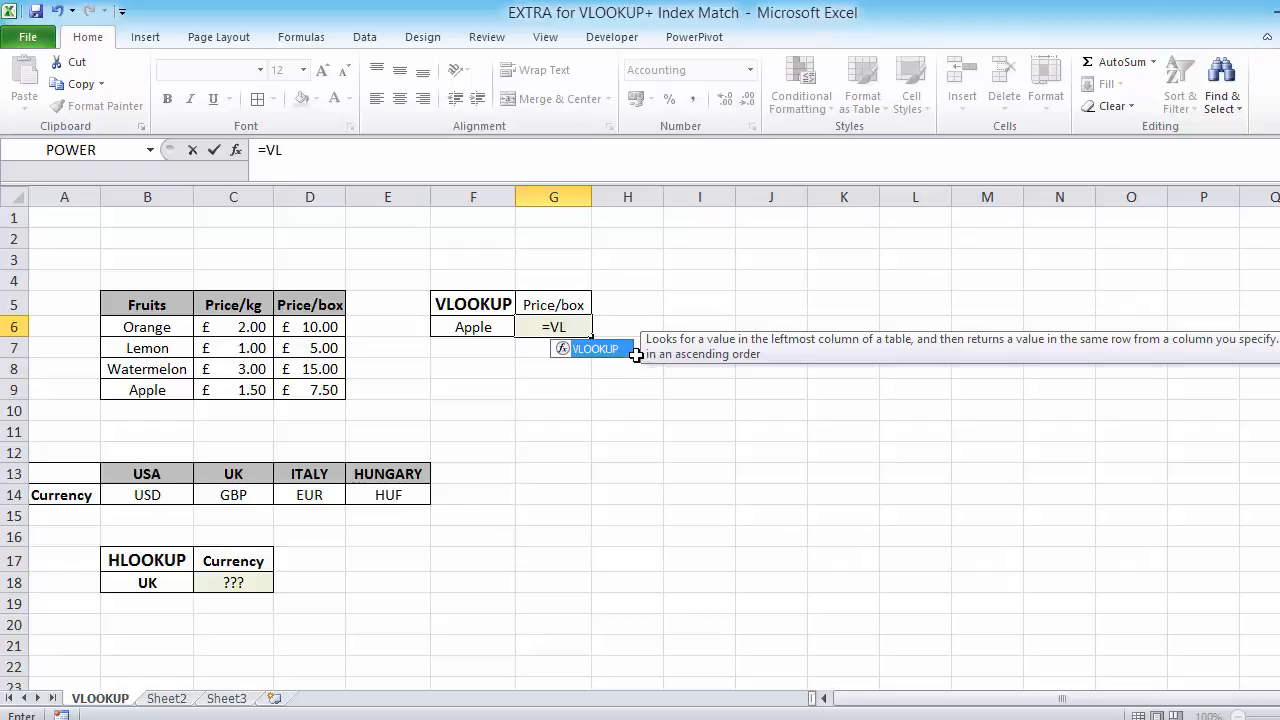
pyautogui.doubleClick(612, 352)
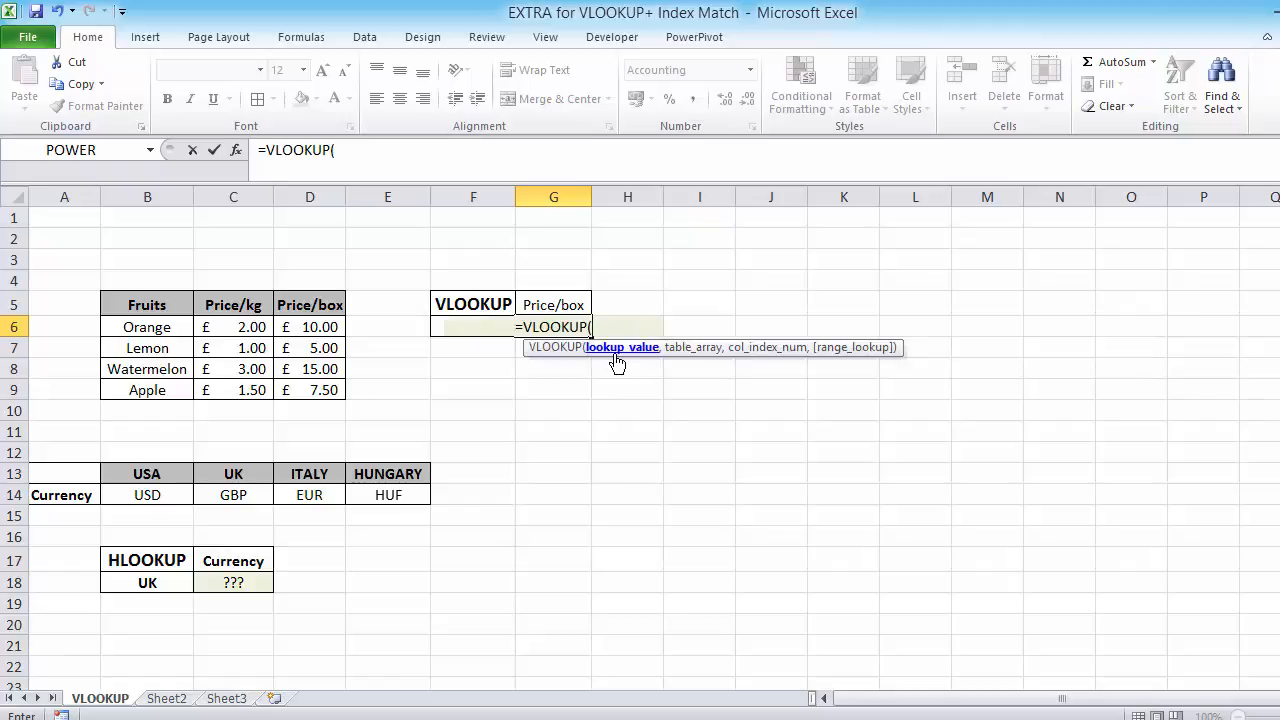
pyautogui.click(237, 150)
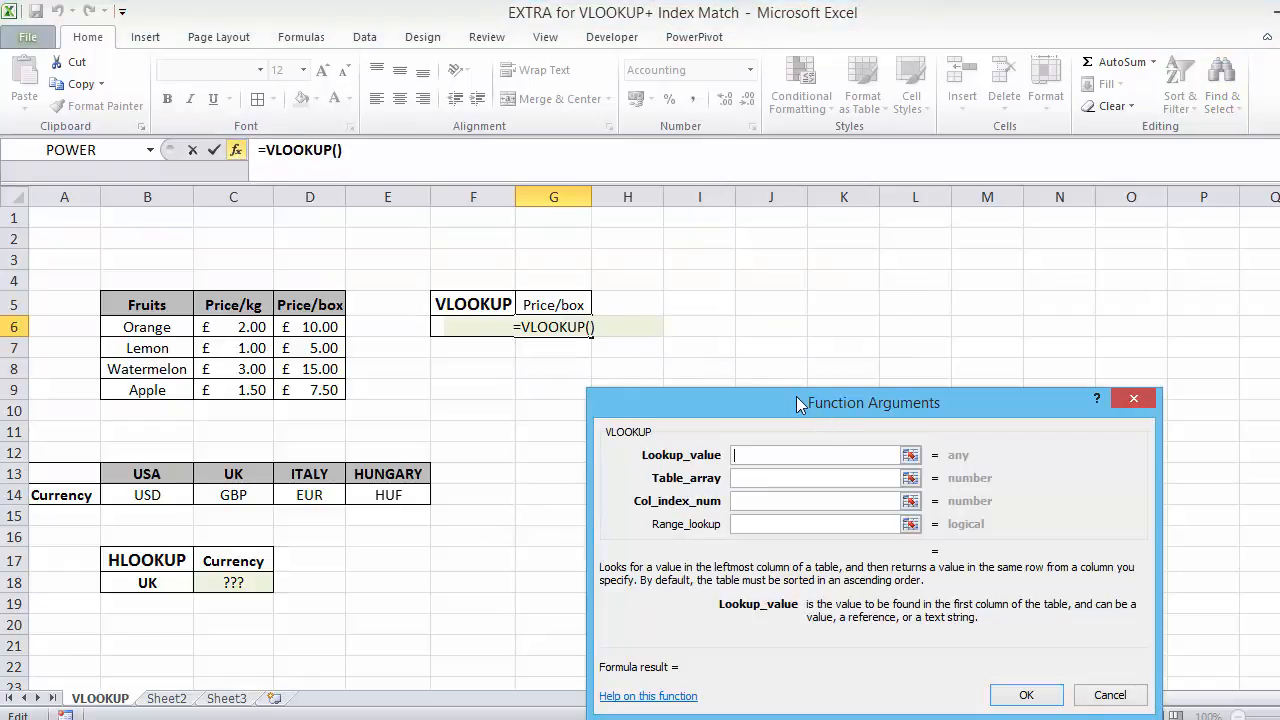
pyautogui.moveTo(751, 398); pyautogui.dragTo(738, 379)
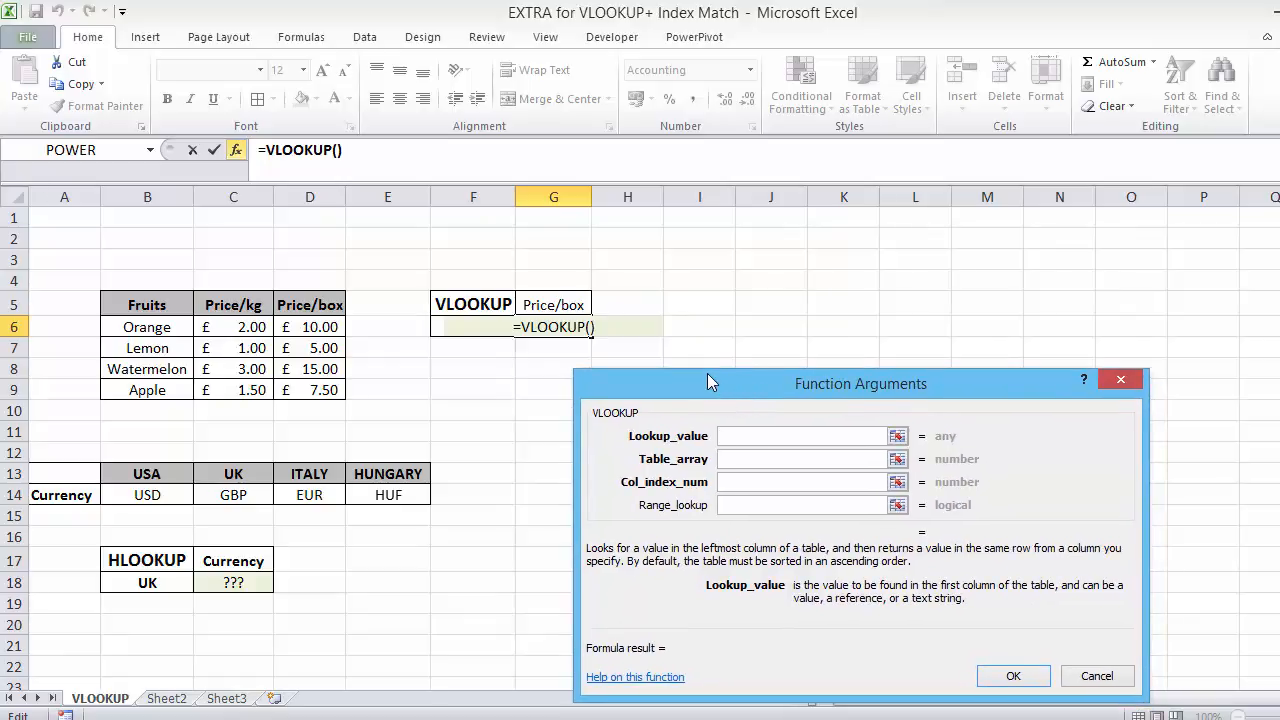
pyautogui.moveTo(707, 380); pyautogui.dragTo(681, 362)
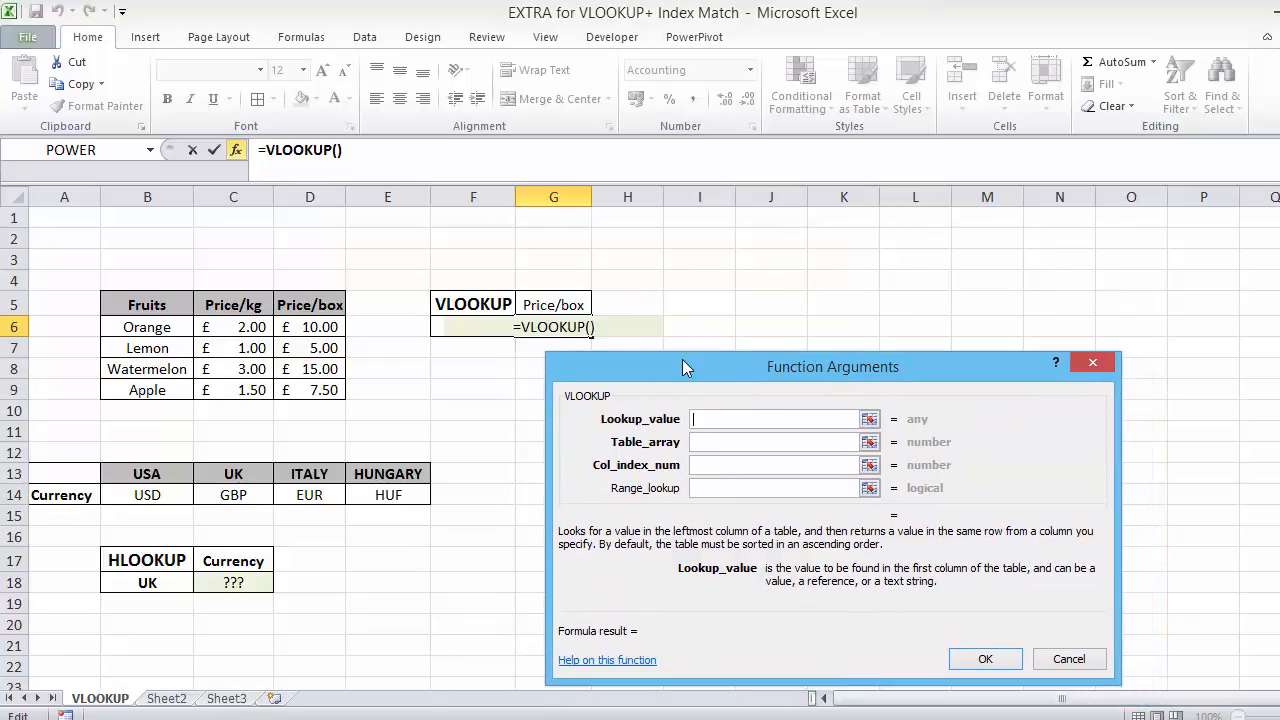
# - Review the descriptions of the Table_array, Col_index_num and Range_lookup arguments of VLOOKUP
pyautogui.click(708, 442)
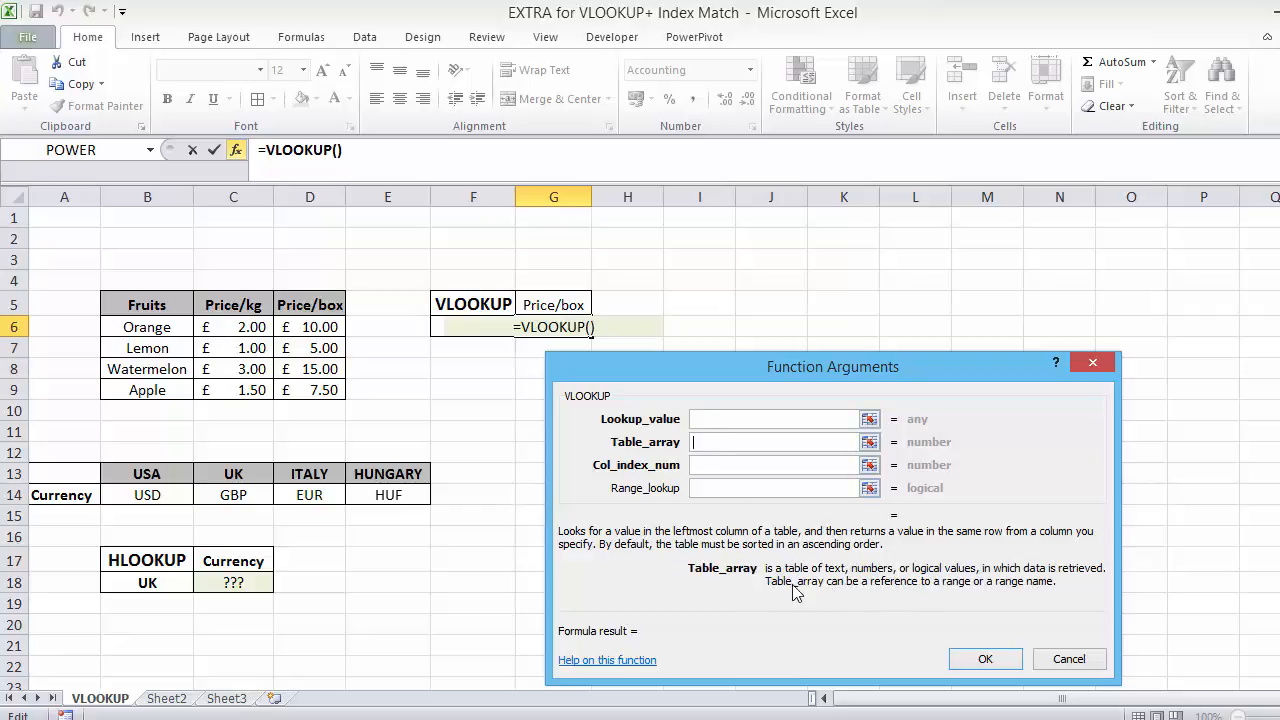
pyautogui.click(705, 464)
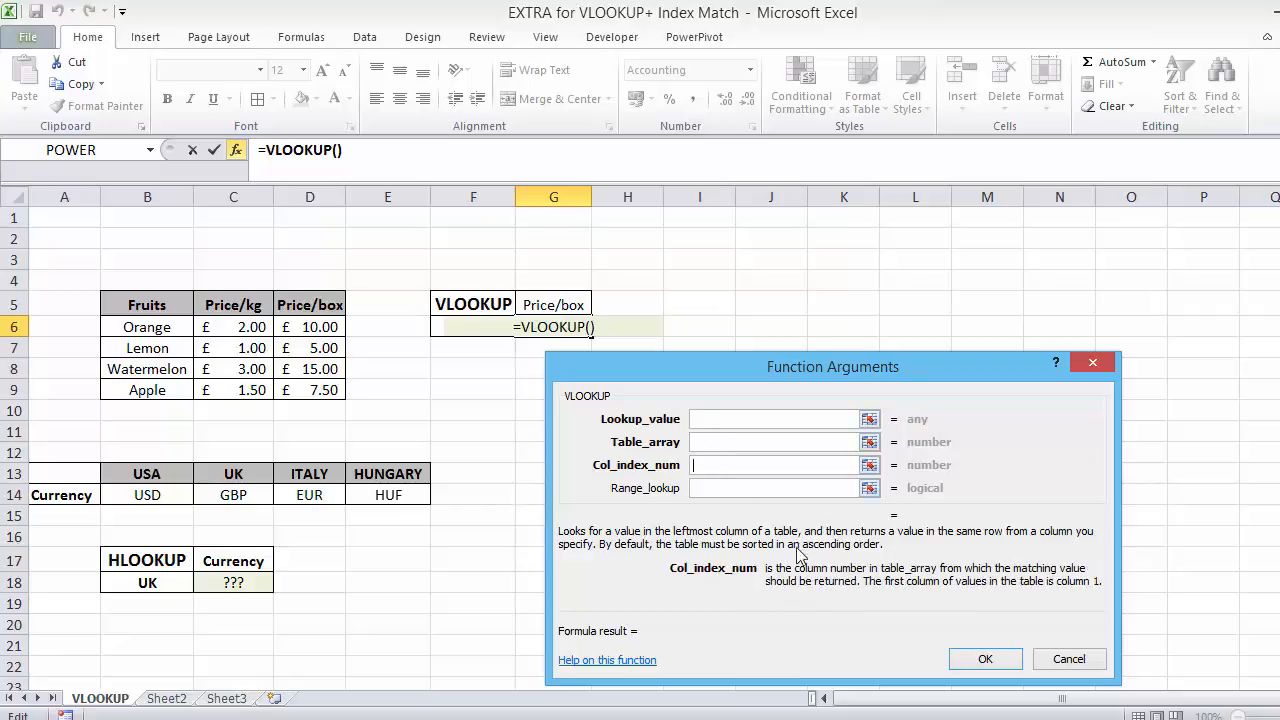
pyautogui.click(702, 487)
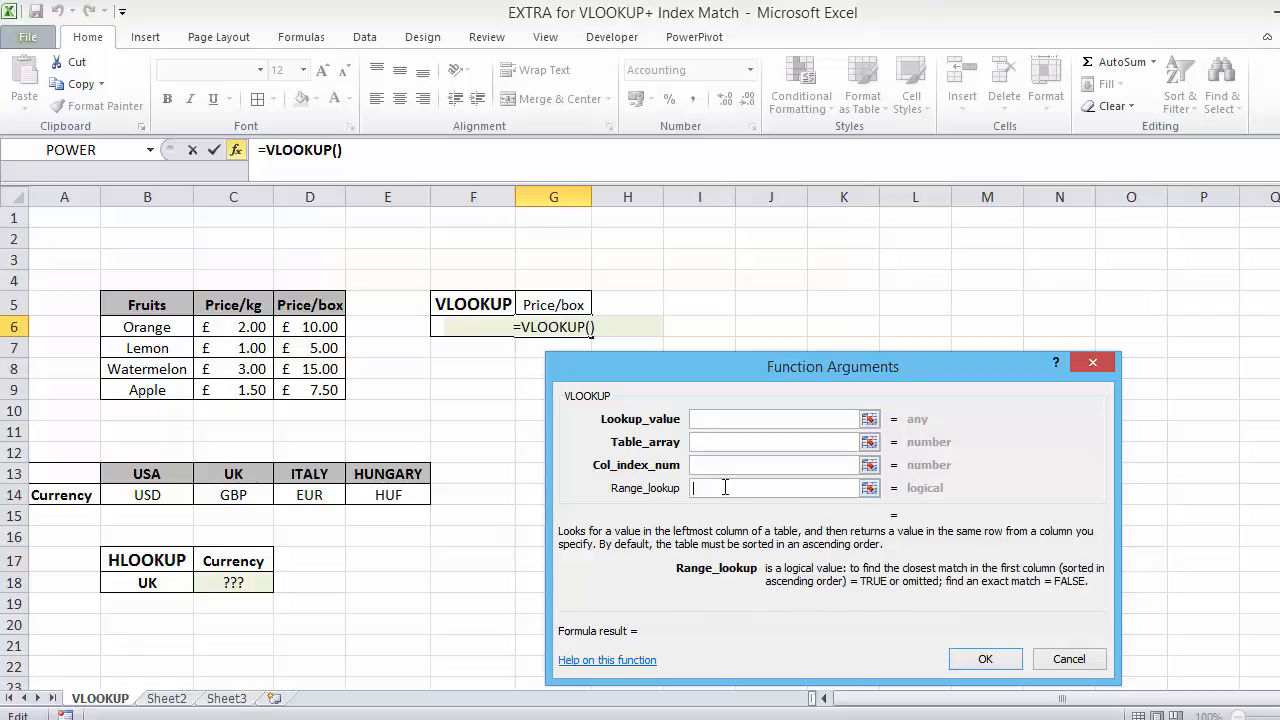
# - In the VLOOKUP arguments, set Lookup_value to F6 and Table_array to the fruit data range B6:D9
pyautogui.click(700, 418)
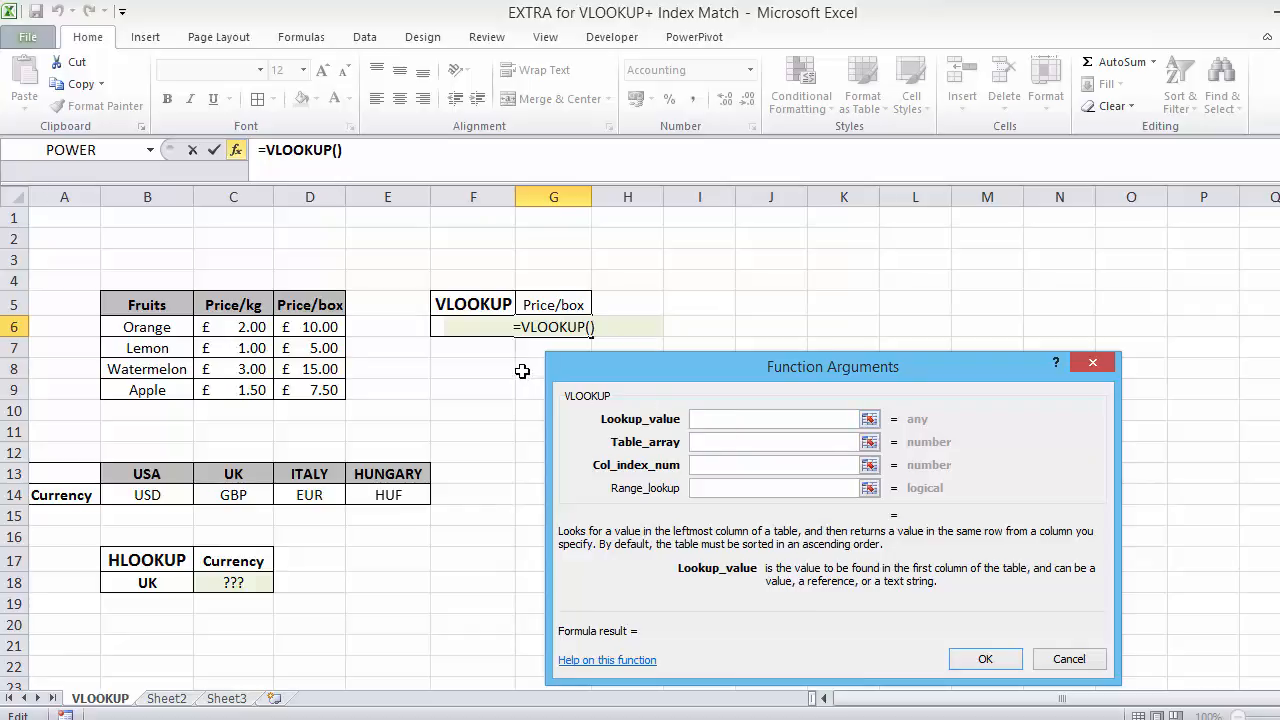
pyautogui.click(442, 322)
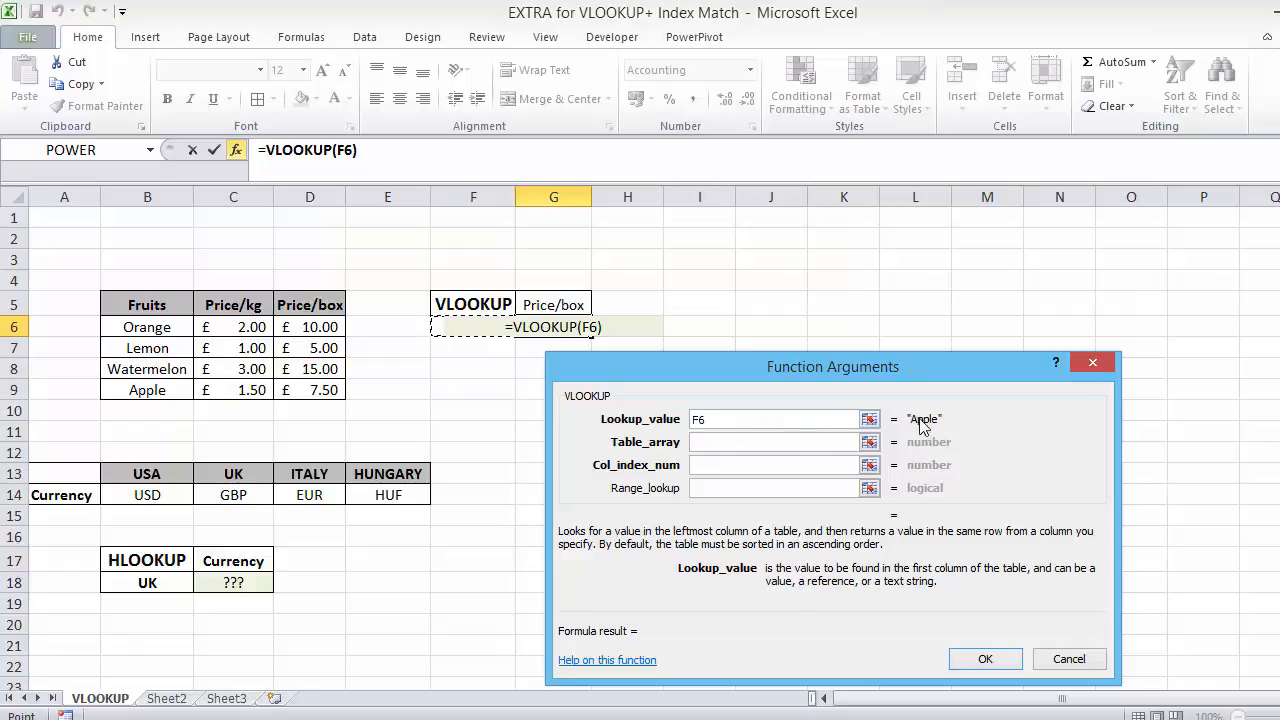
pyautogui.click(713, 443)
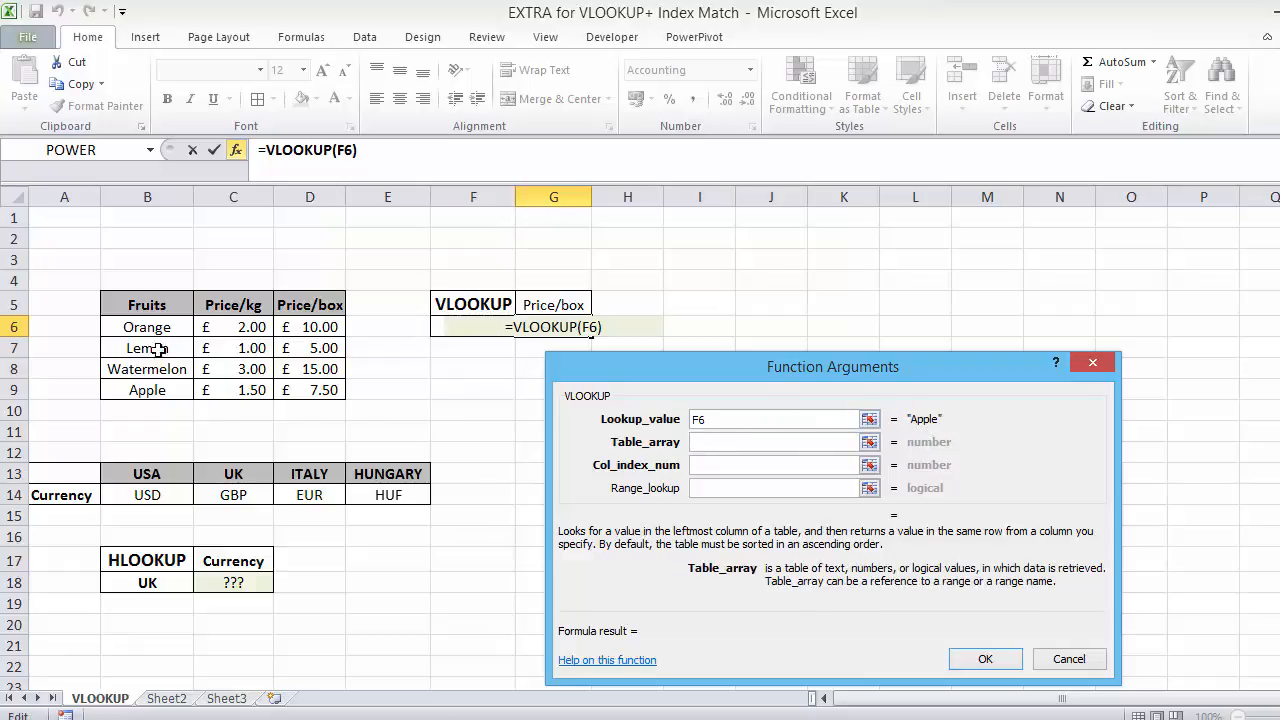
pyautogui.moveTo(118, 326); pyautogui.dragTo(300, 393)
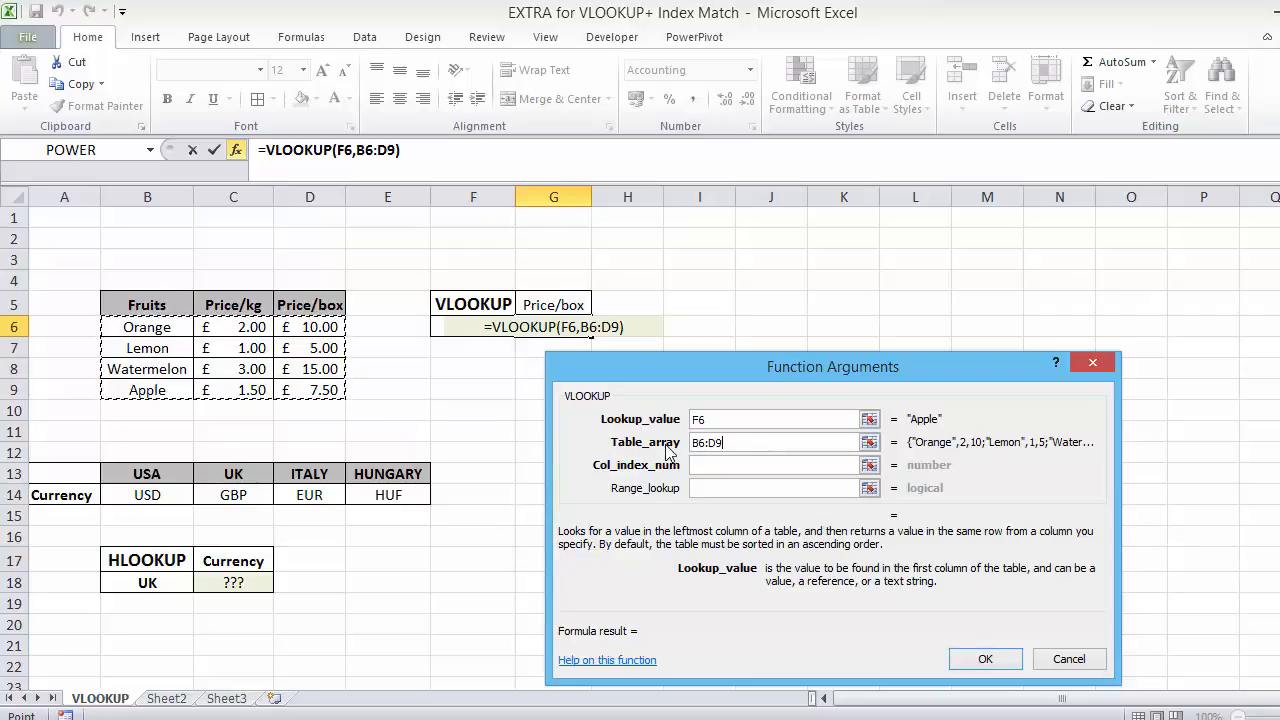
# - Set Col_index_num to 3 and Range_lookup to FALSE, and enter the finished VLOOKUP formula in G6
pyautogui.click(709, 469)
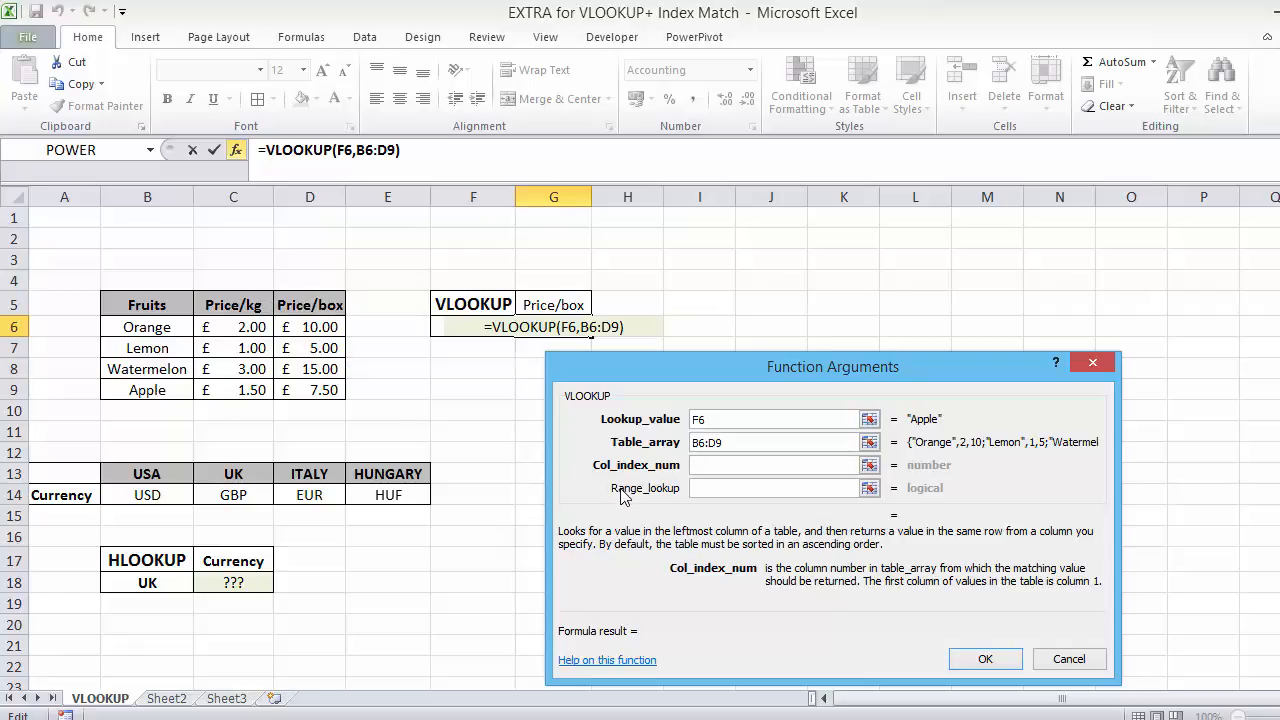
pyautogui.write('3')
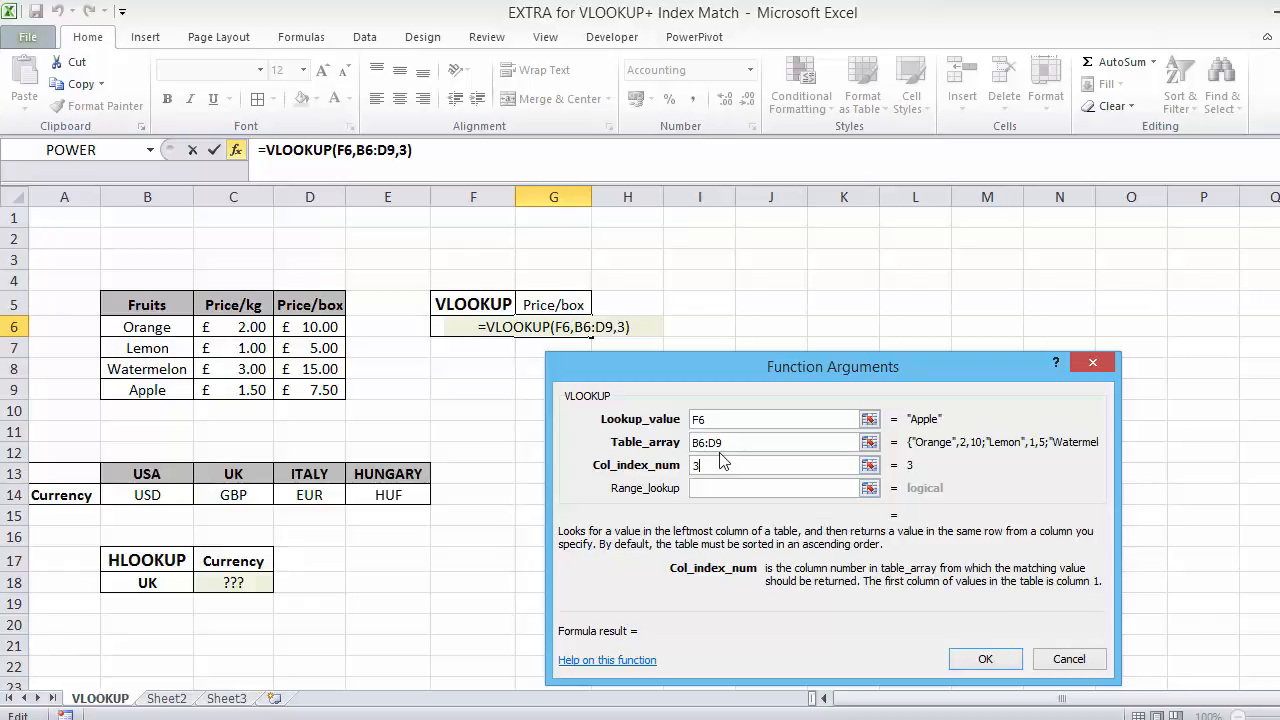
pyautogui.click(695, 492)
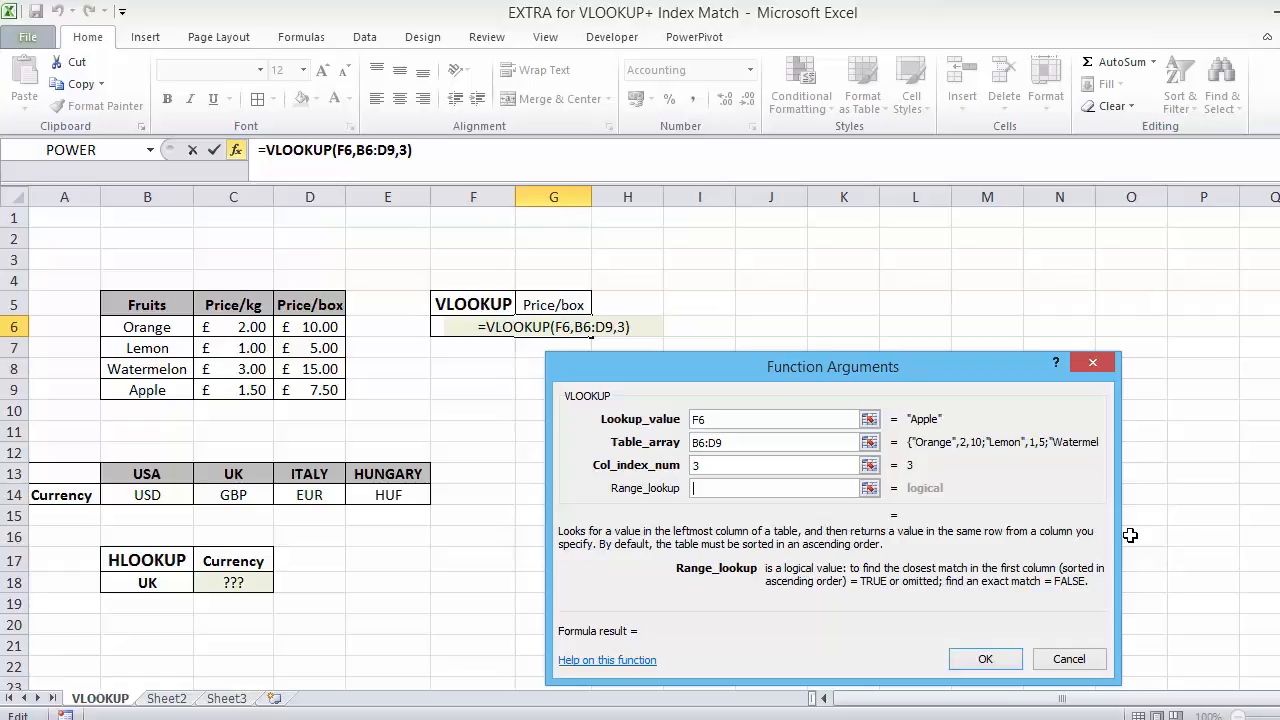
pyautogui.write('FALSE')
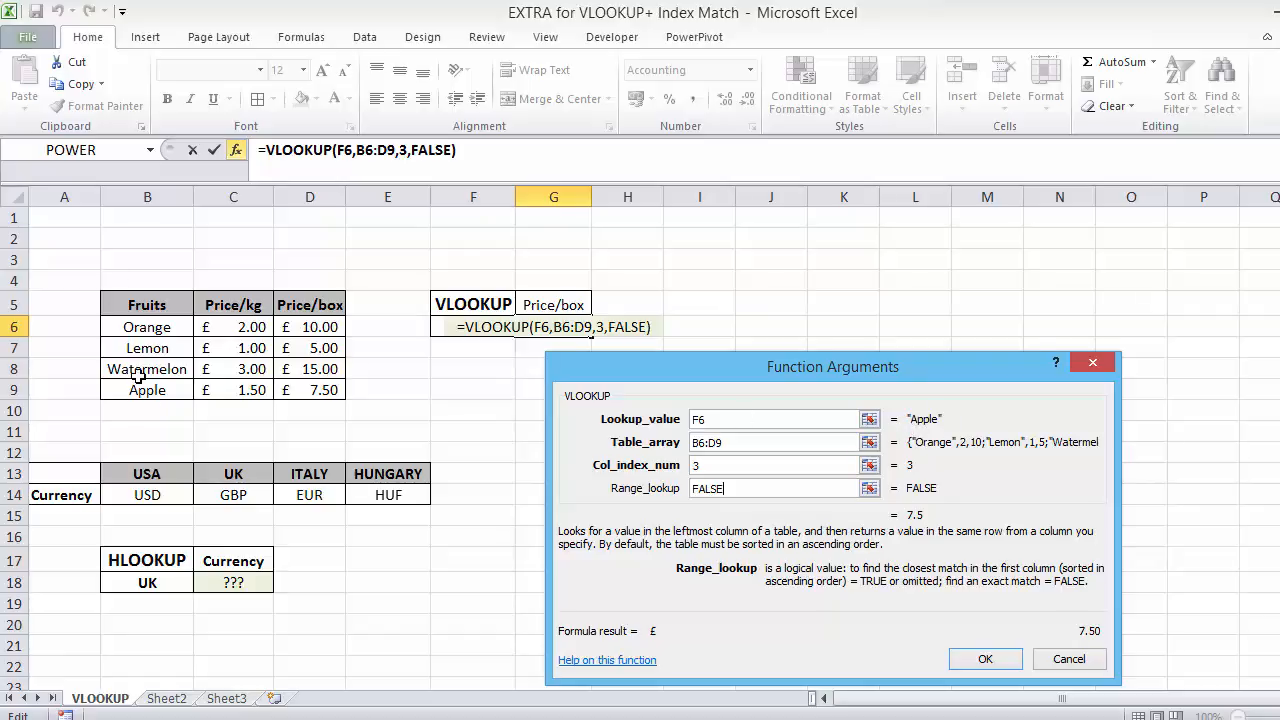
pyautogui.click(984, 660)
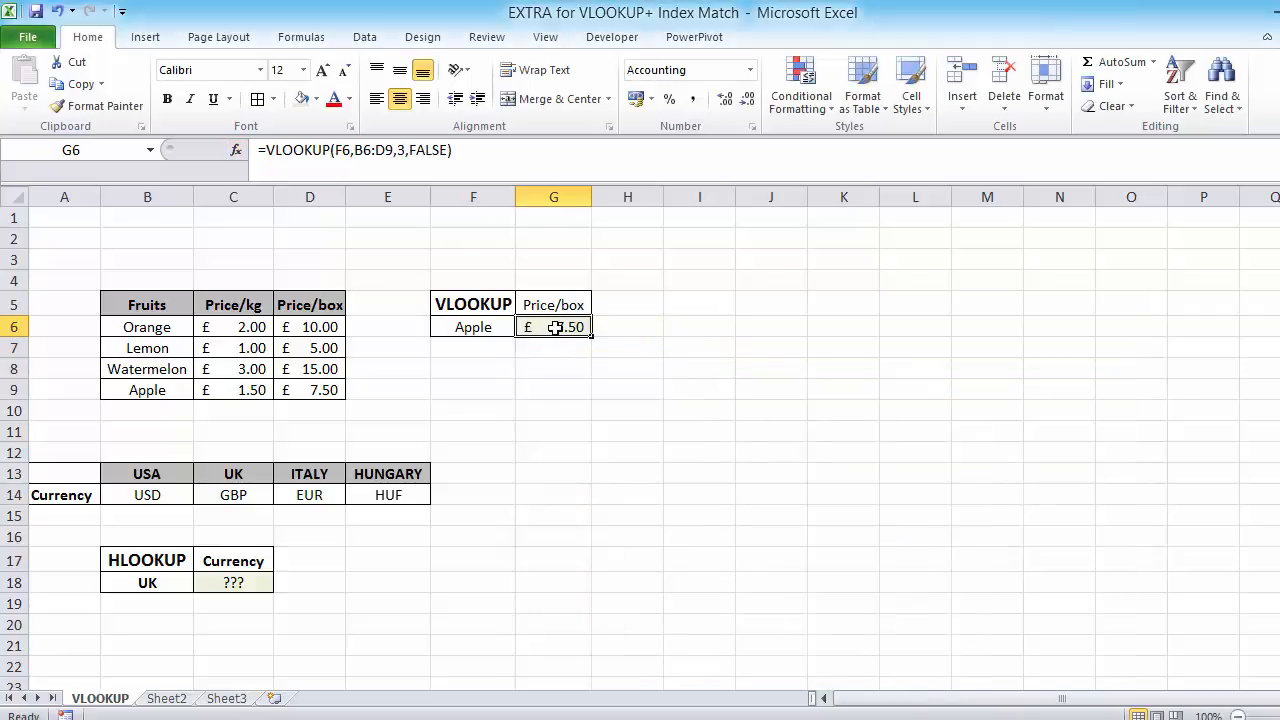
# - Compare the VLOOKUP result in G6 with Apple's Price/box entry in D9 and its name in B9
pyautogui.click(316, 391)
pyautogui.click(170, 391)
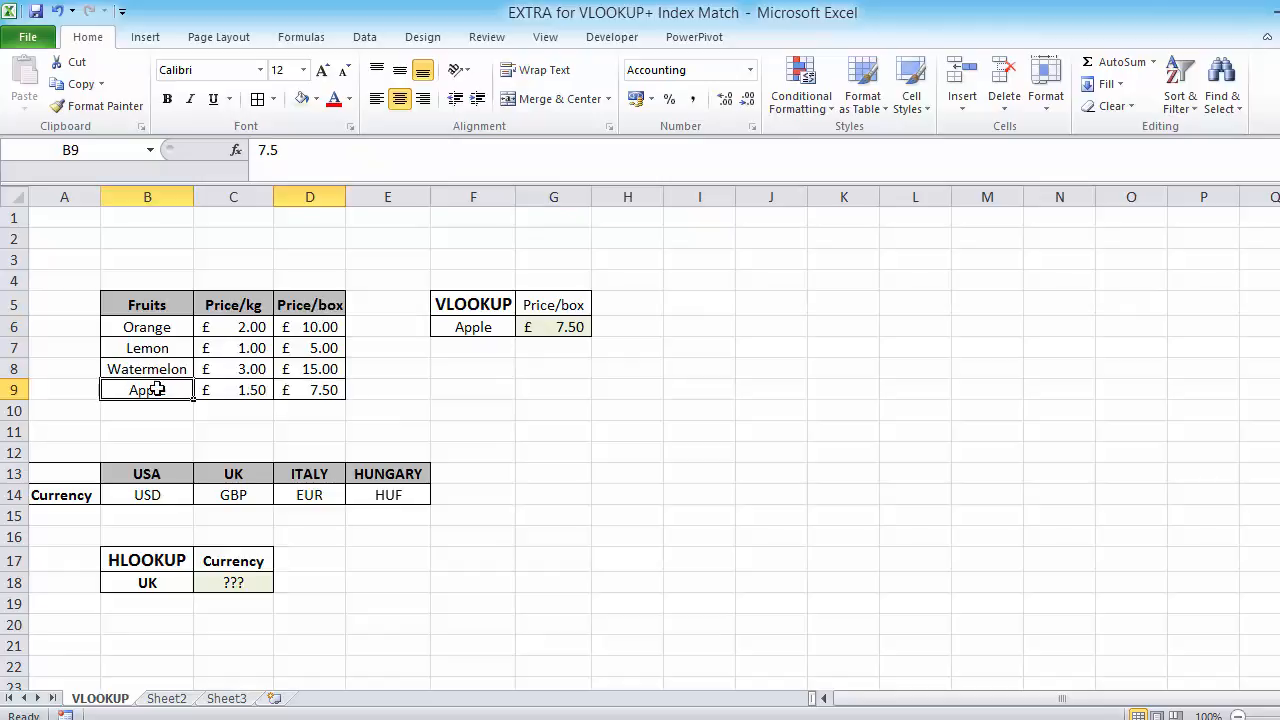
pyautogui.click(550, 328)
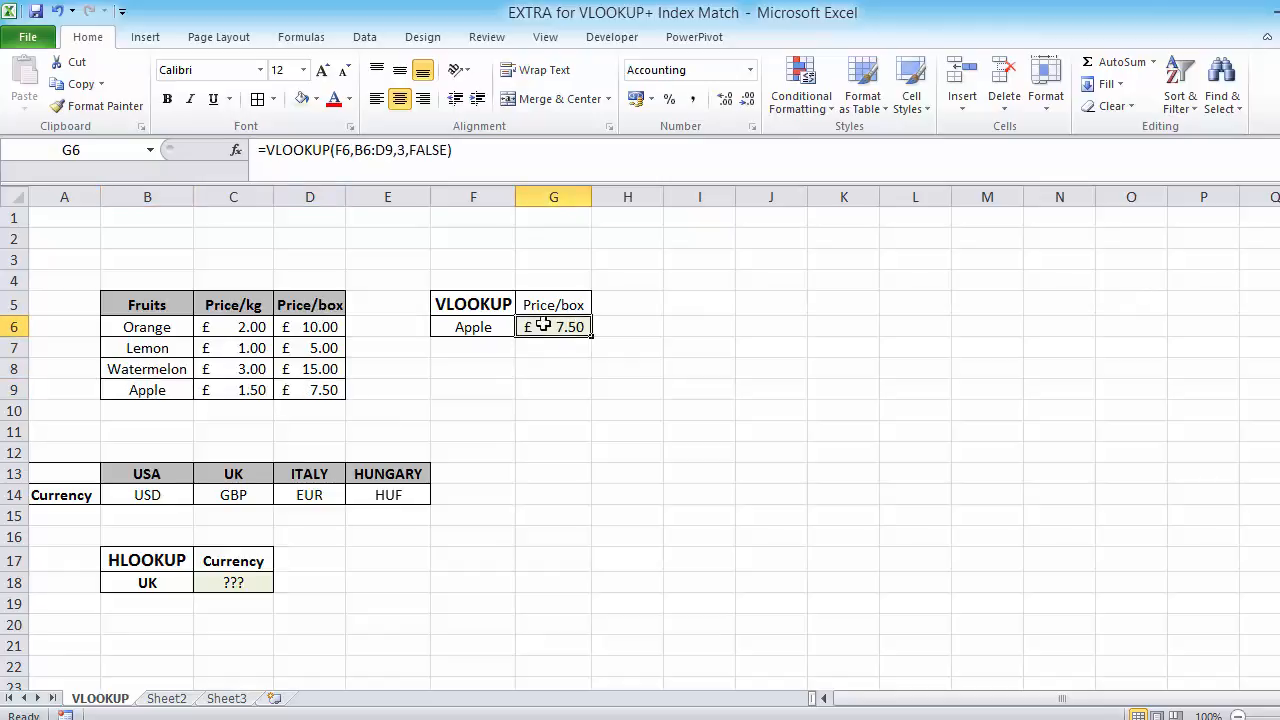
# - Start an HLOOKUP formula in the Currency result cell C18 and open its Function Arguments dialog
pyautogui.click(243, 580)
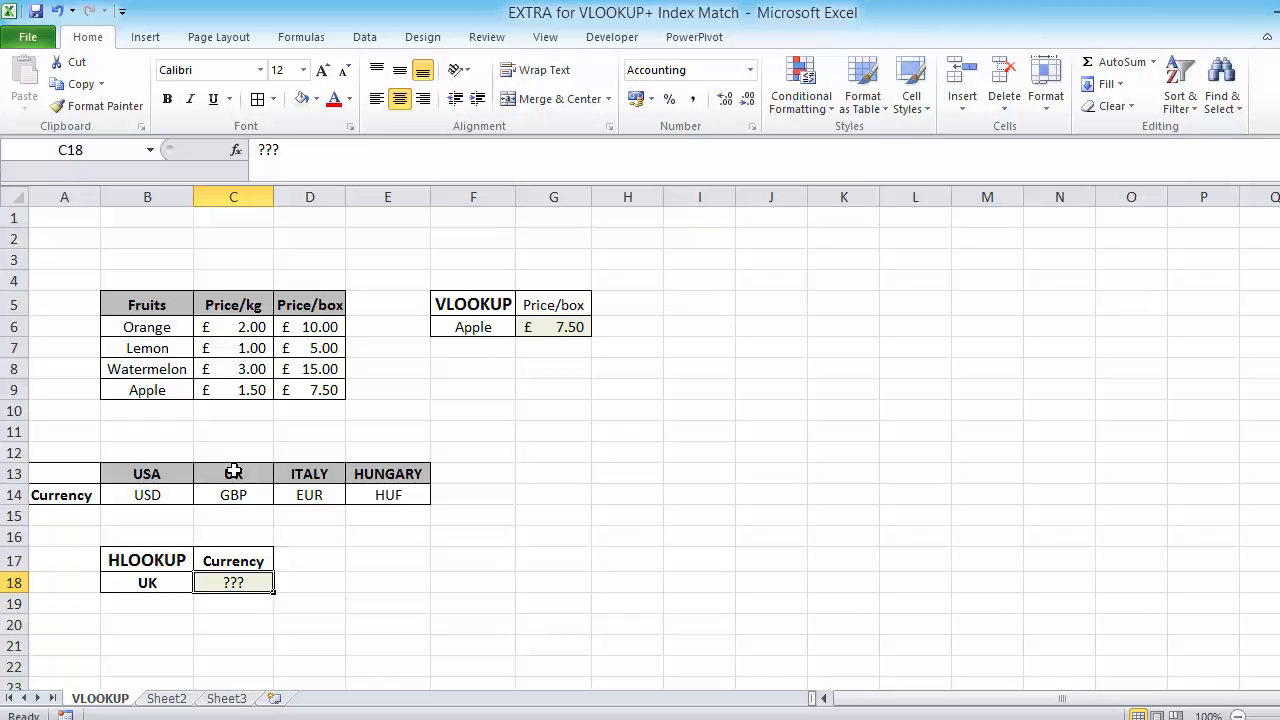
pyautogui.moveTo(233, 472); pyautogui.dragTo(222, 642)
pyautogui.click(231, 585)
pyautogui.write('=')
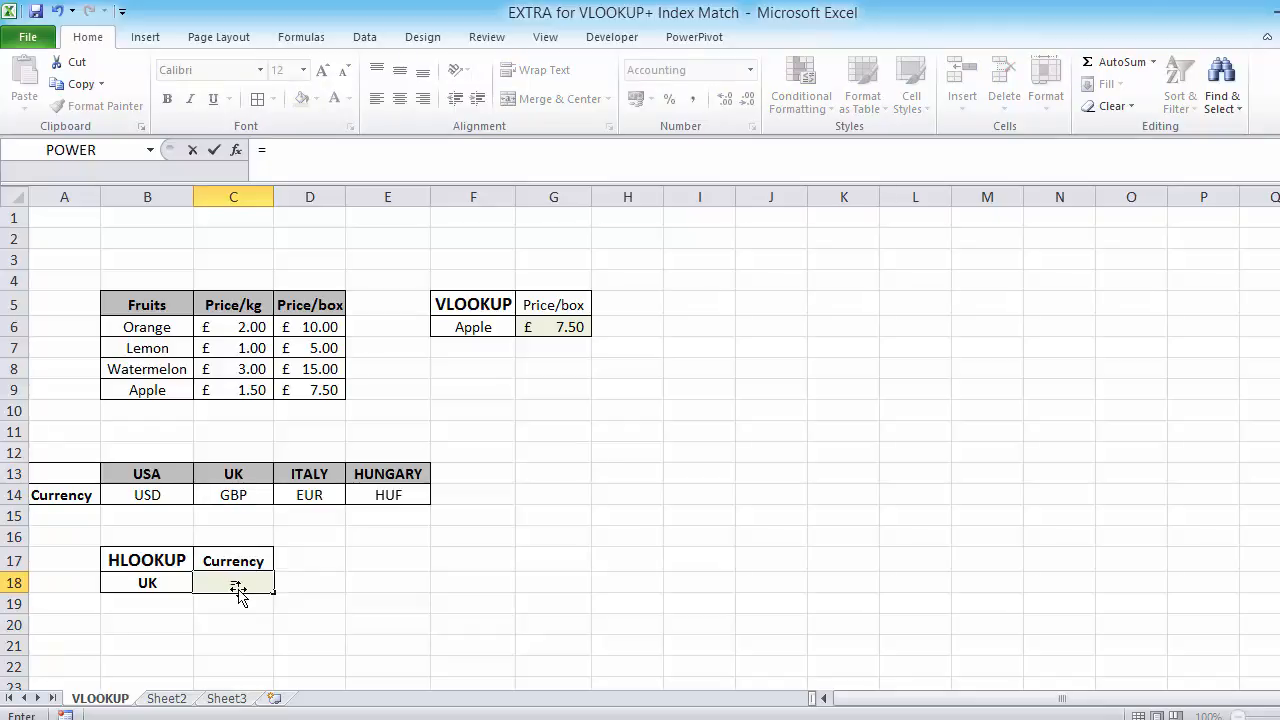
pyautogui.write('HLOOKUP(')
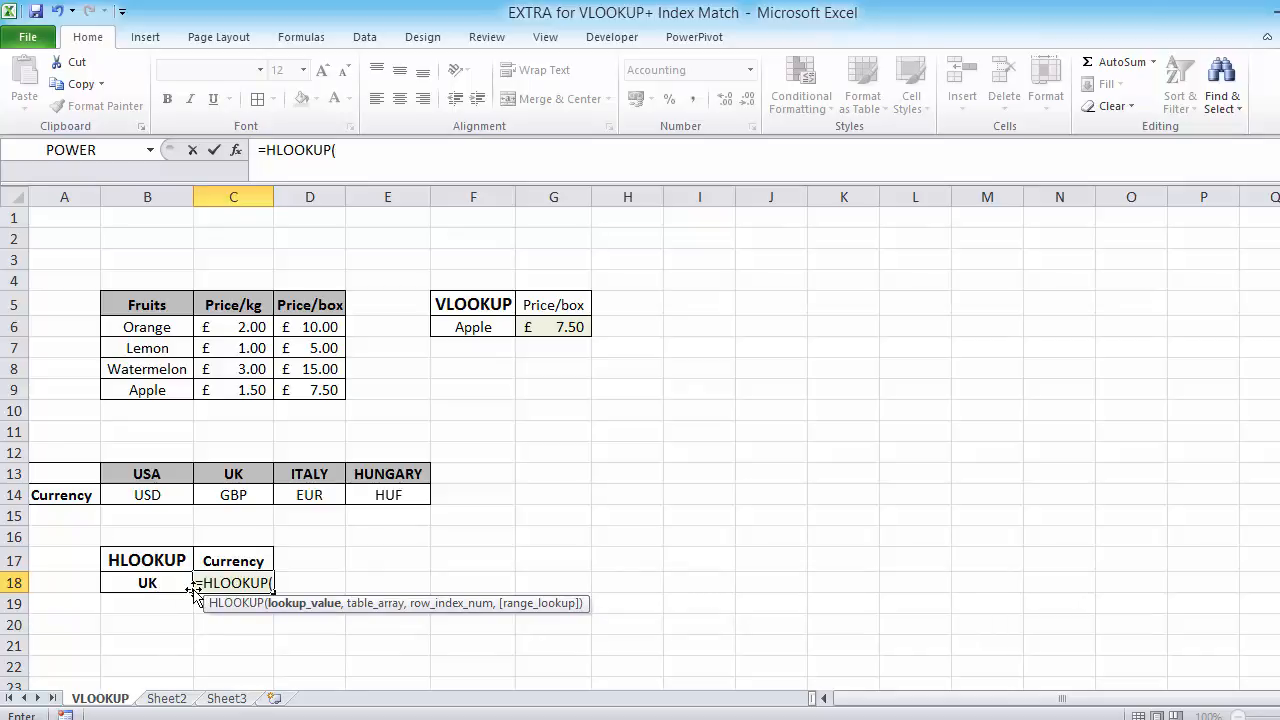
pyautogui.click(236, 150)
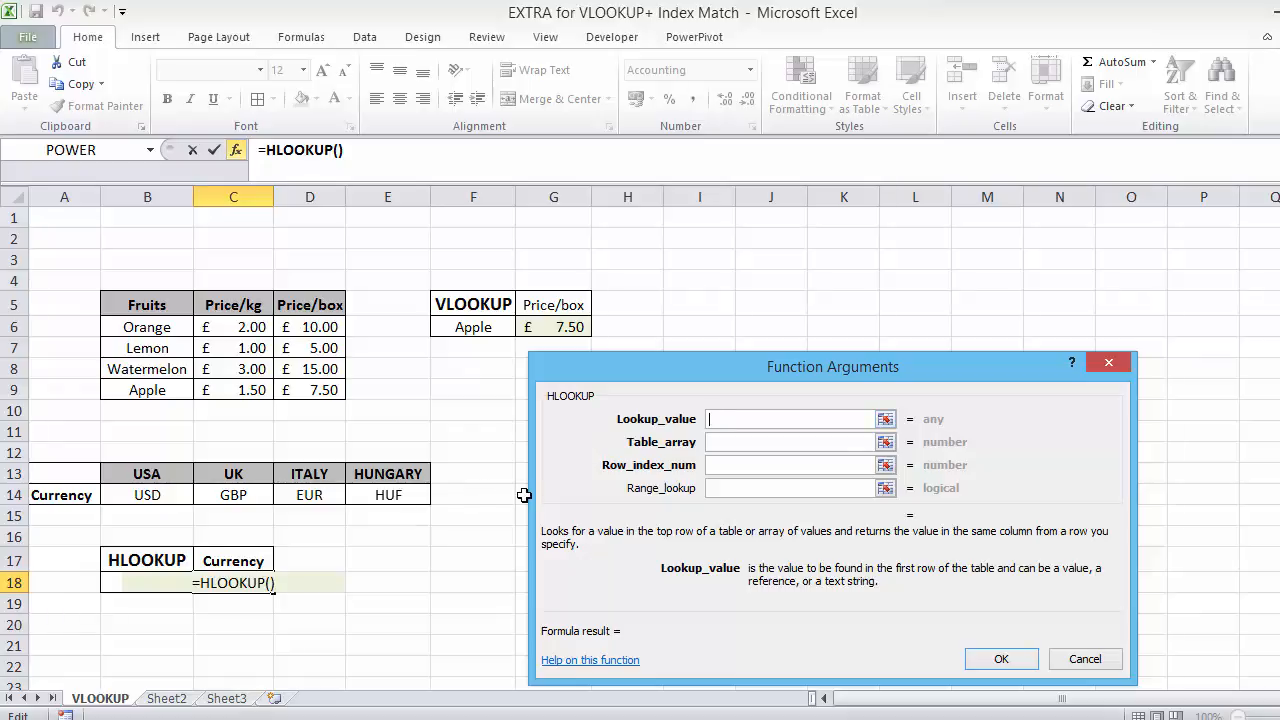
pyautogui.write('"UK')
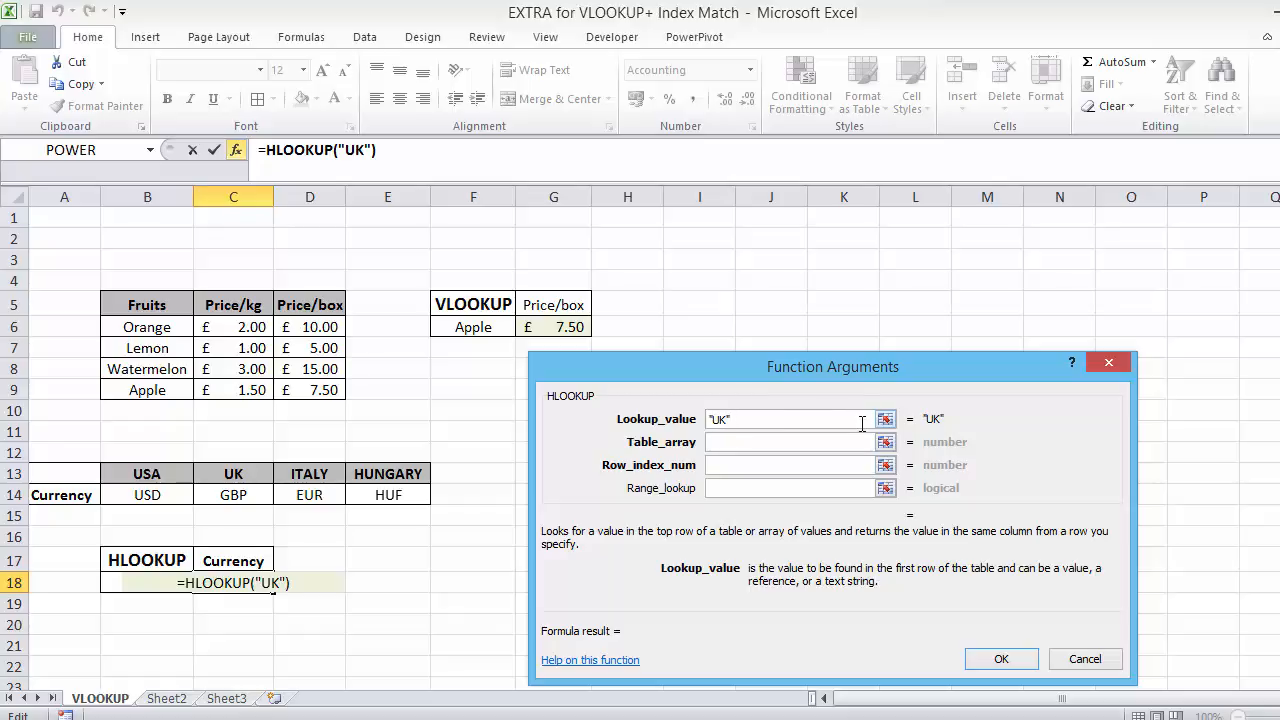
pyautogui.press('BackSpace')
pyautogui.press('BackSpace')
pyautogui.press('BackSpace')
pyautogui.press('BackSpace')
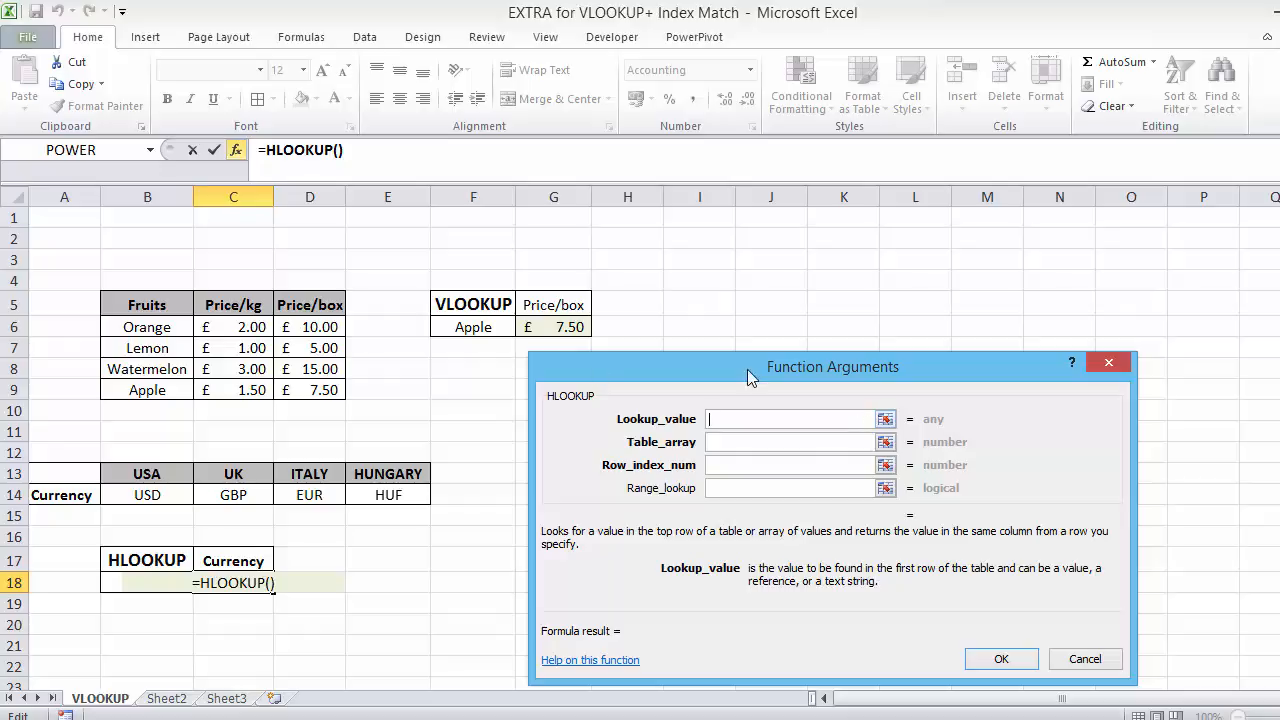
# - In the HLOOKUP arguments, set Lookup_value to B18 and Table_array to the country currency range B13:E14
pyautogui.click(118, 584)
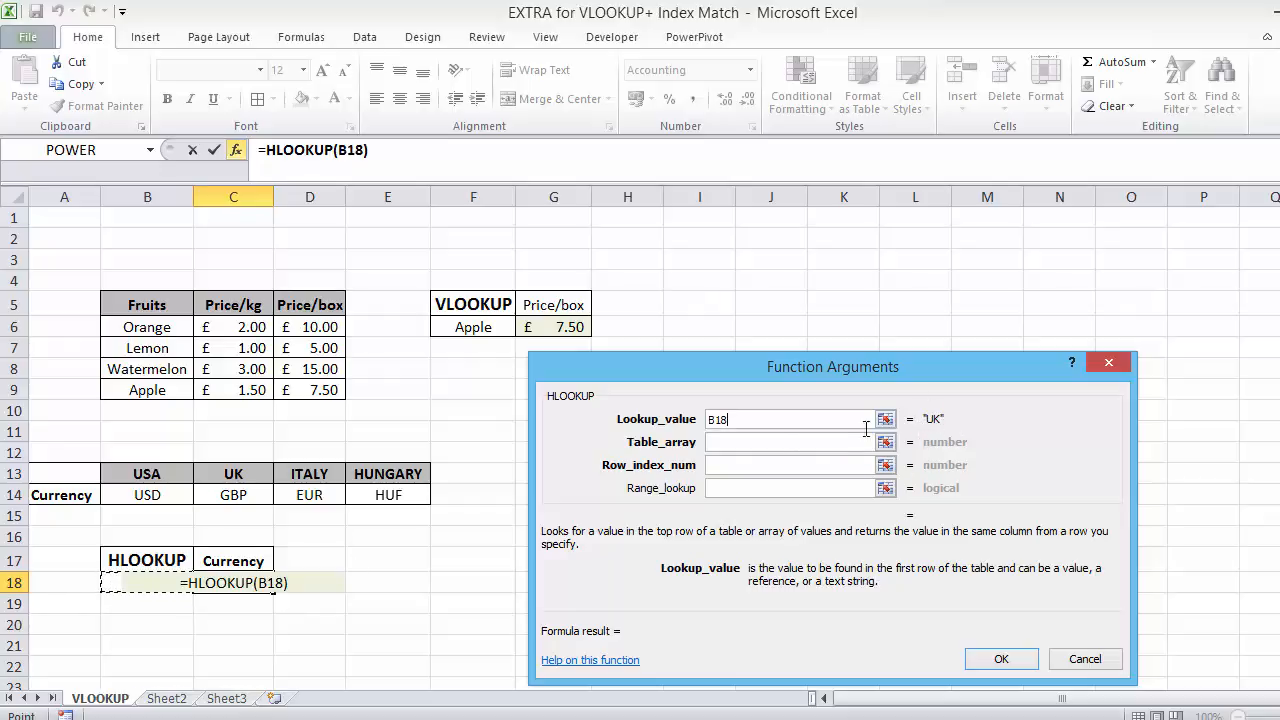
pyautogui.click(744, 447)
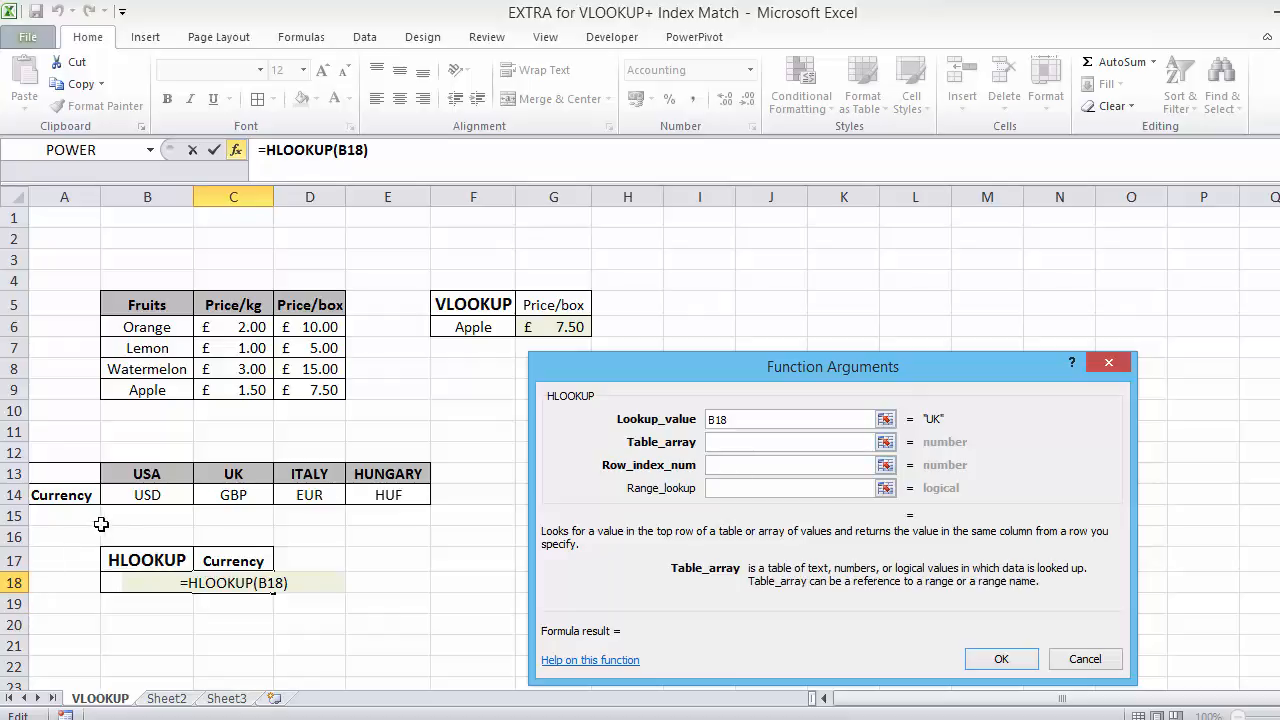
pyautogui.moveTo(118, 473); pyautogui.dragTo(405, 500)
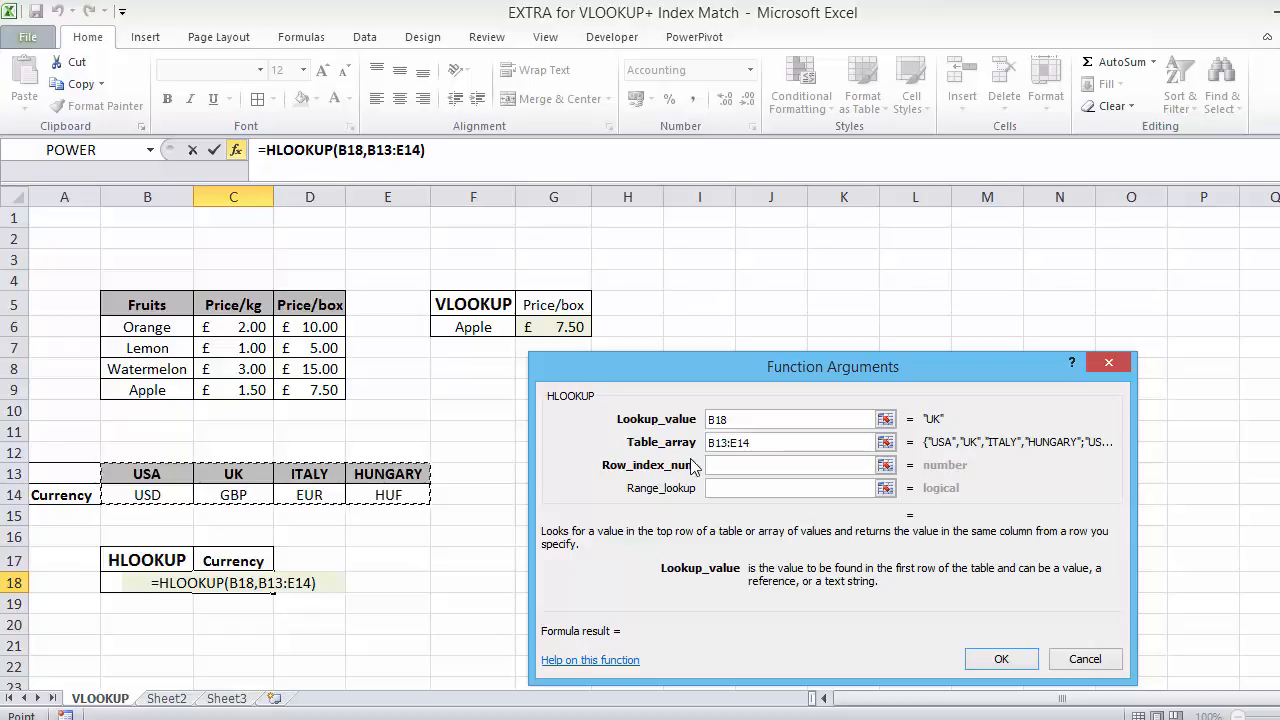
# - Set Row_index_num to 2 and Range_lookup to FALSE, and enter the finished HLOOKUP formula in C18
pyautogui.click(735, 465)
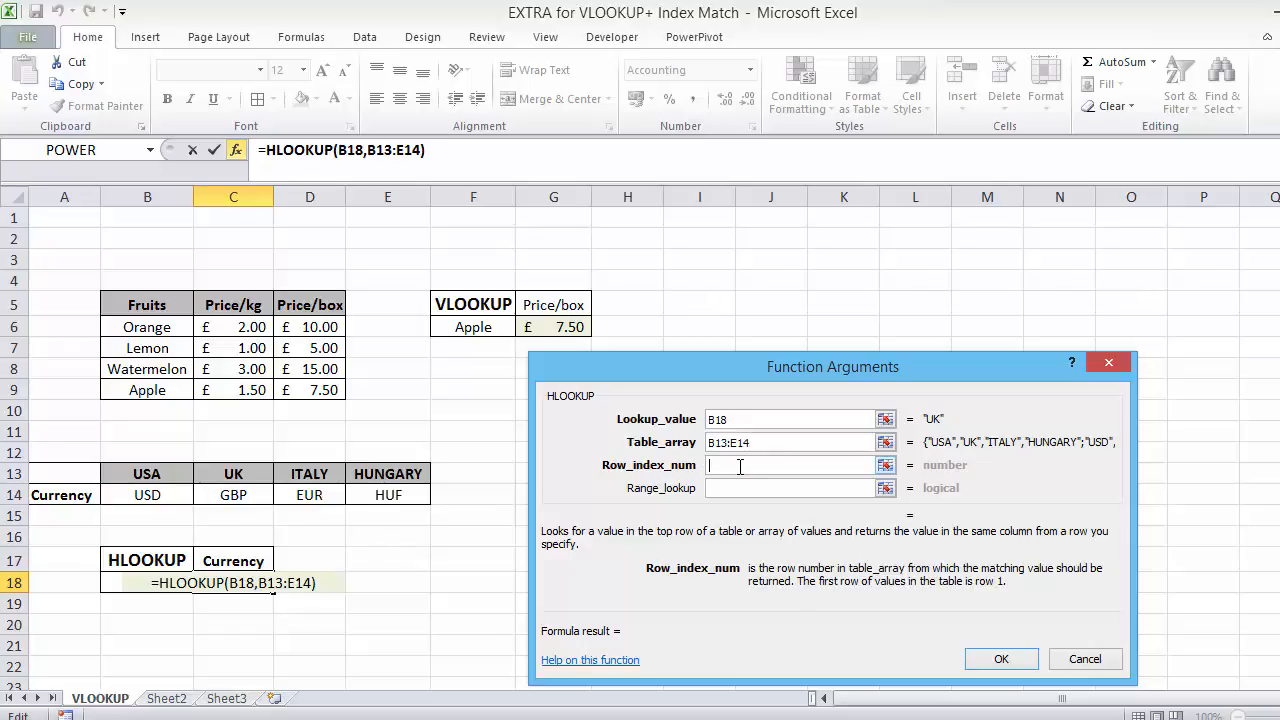
pyautogui.write('2')
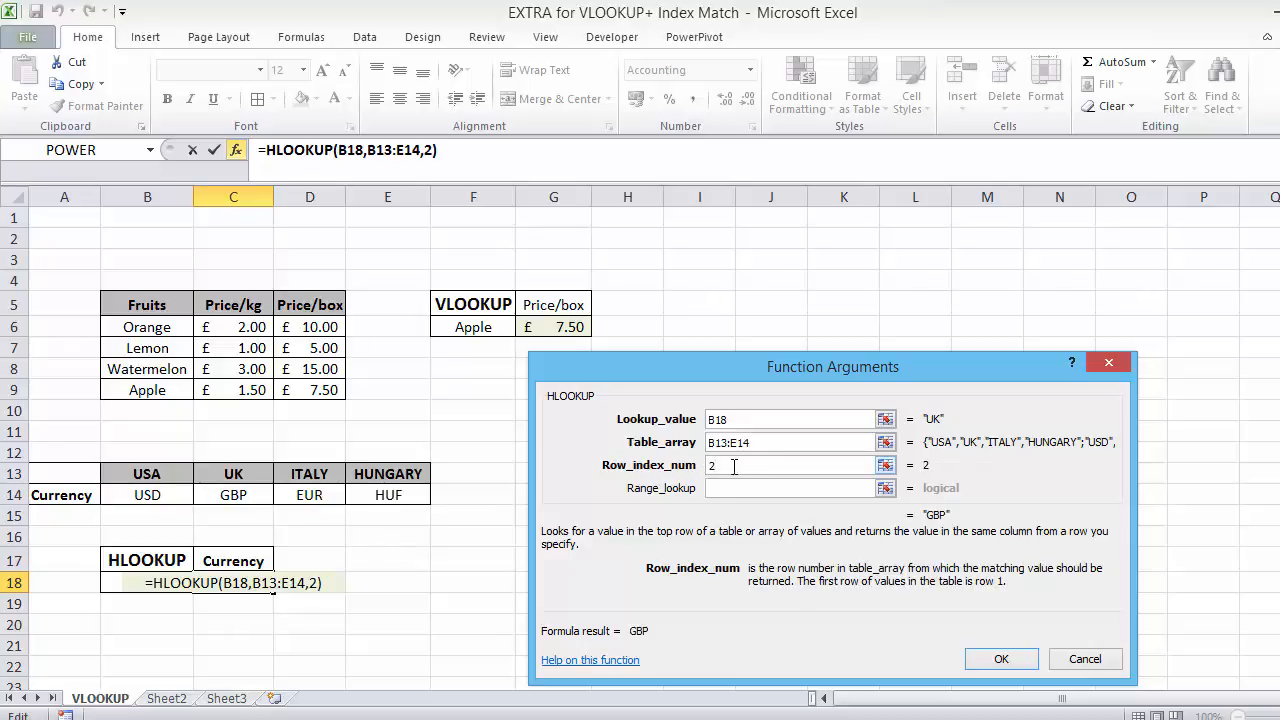
pyautogui.click(736, 488)
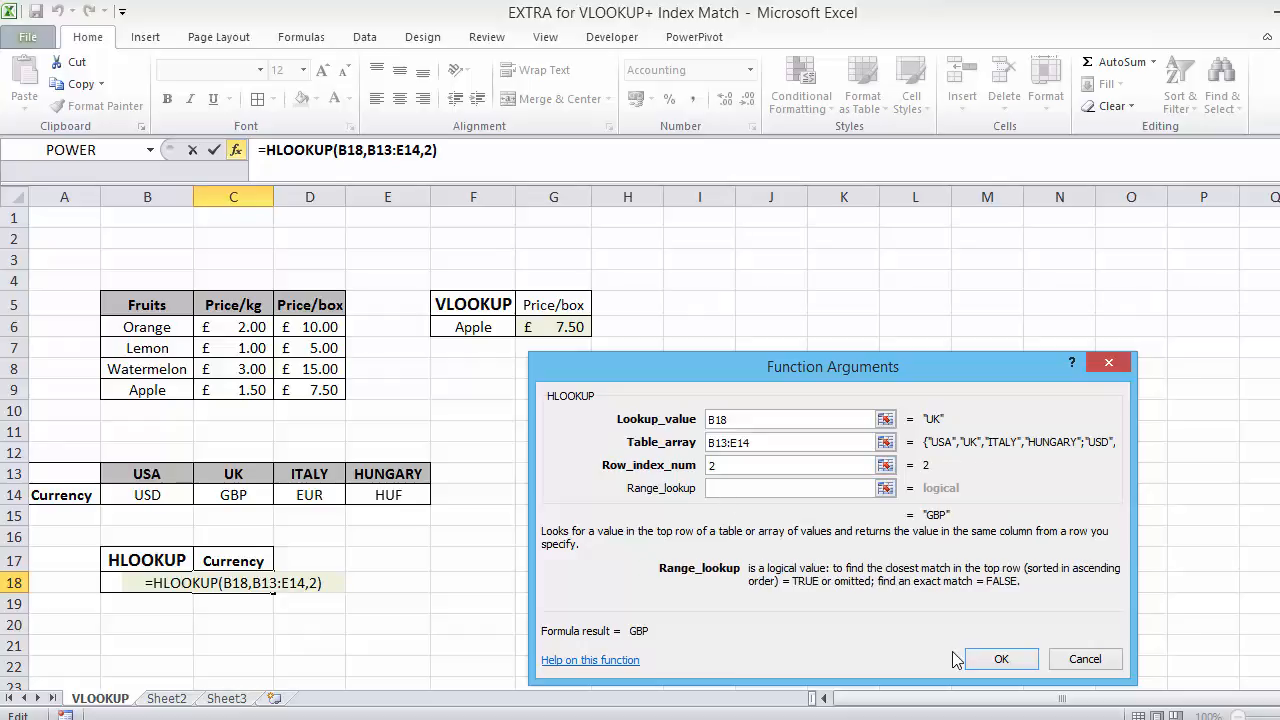
pyautogui.write('FALSE')
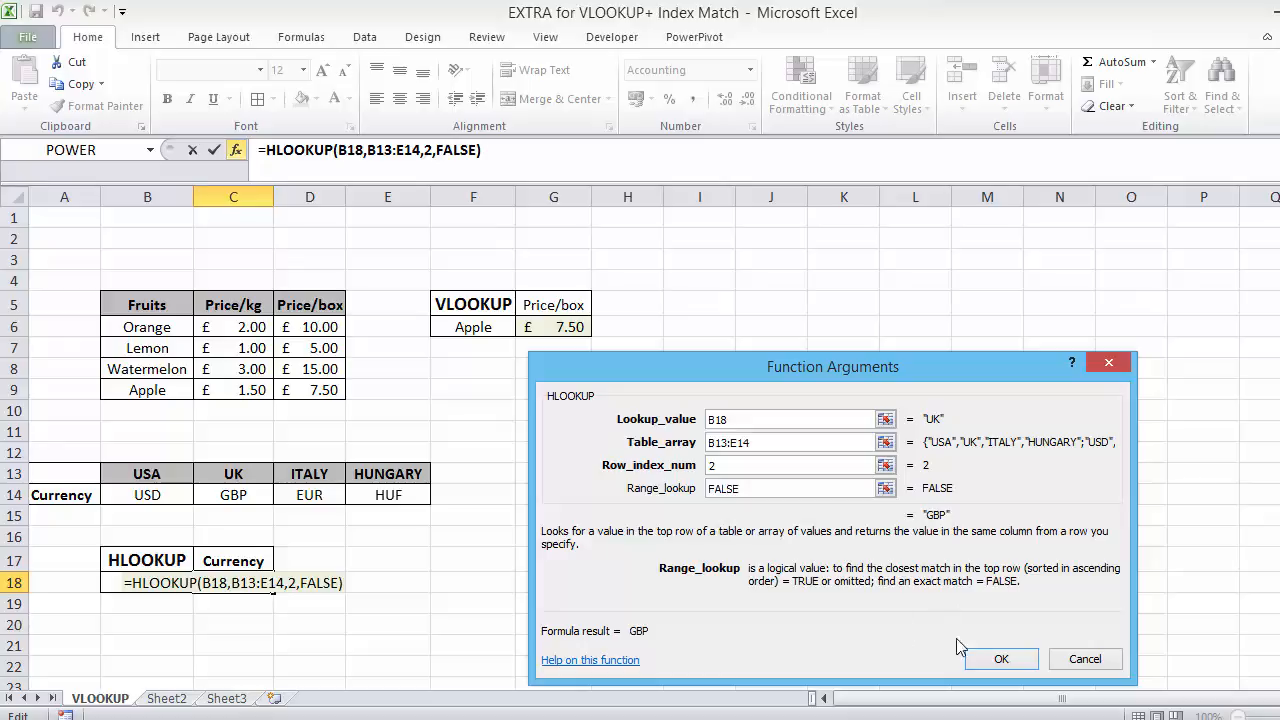
pyautogui.click(1000, 659)
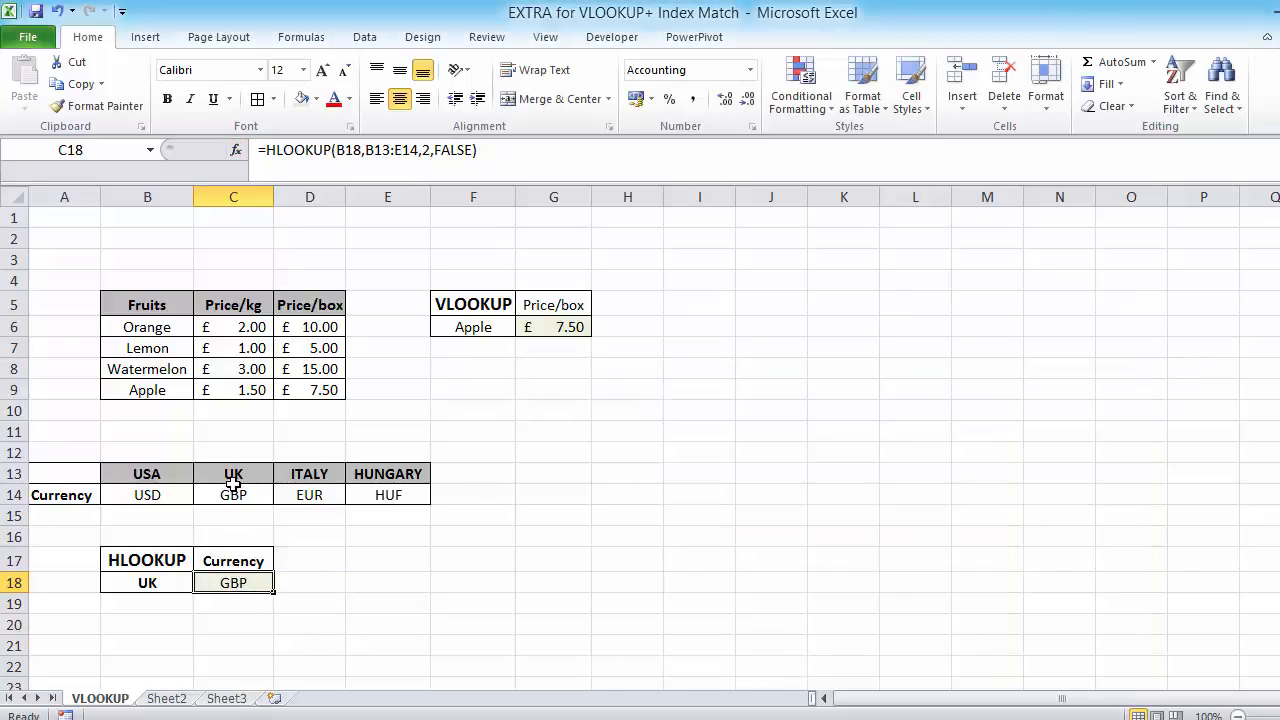
# - Change the HLOOKUP country in B18 to ITALY and check the currency result in C18
pyautogui.click(173, 582)
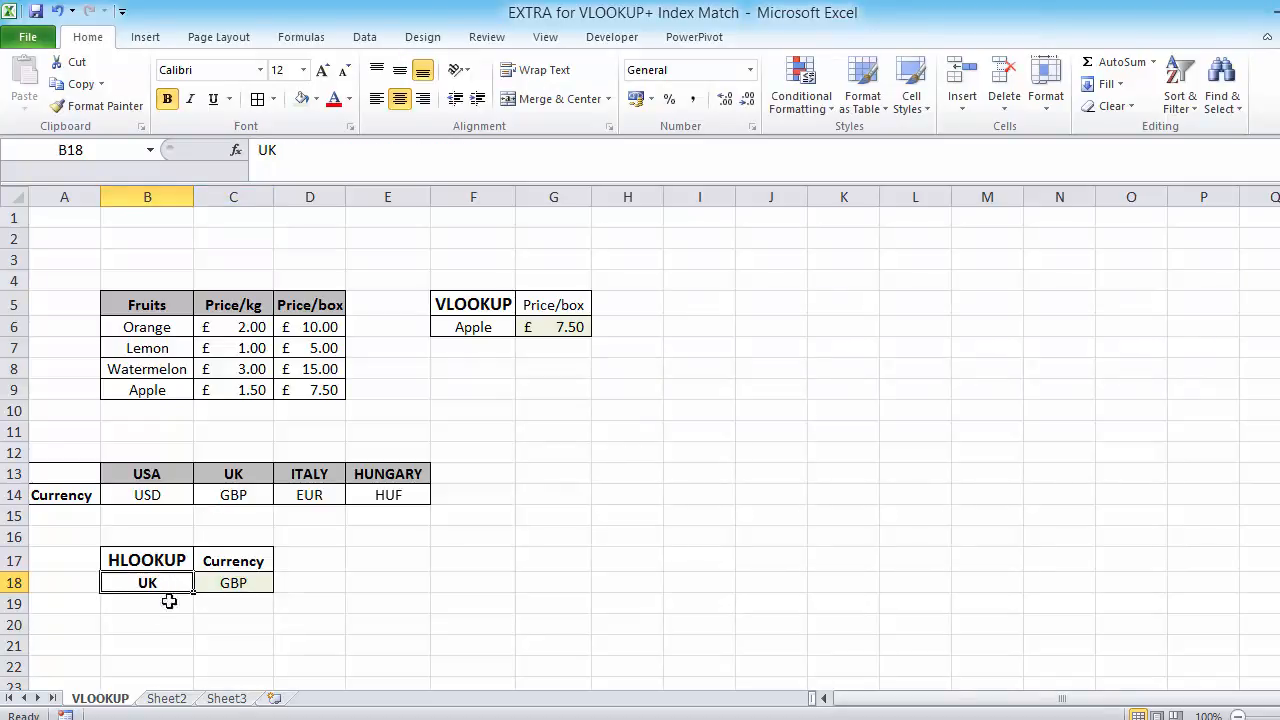
pyautogui.write('IT')
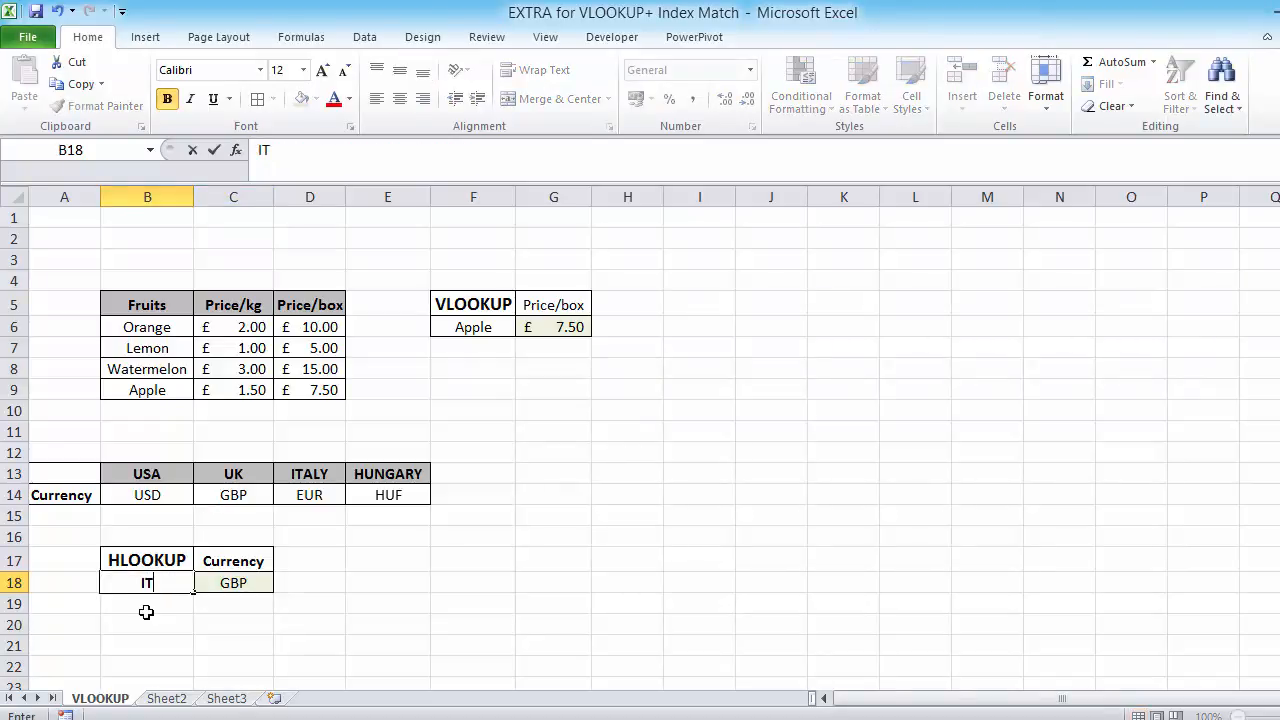
pyautogui.write('TALY')
pyautogui.press('Return')
pyautogui.click(231, 584)
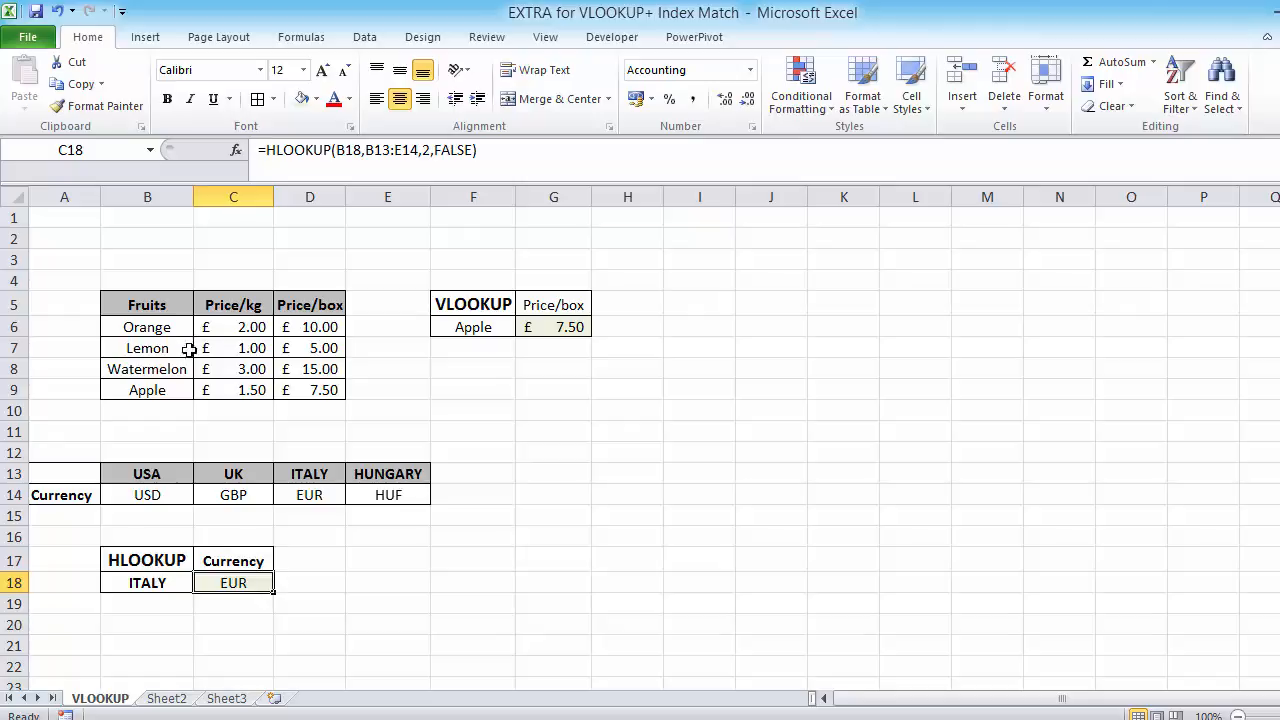
# - Highlight G6, the Fruits column B5:B9, the Orange row from B6, the country headers B13:E13 and the cells downward from USA
pyautogui.click(562, 327)
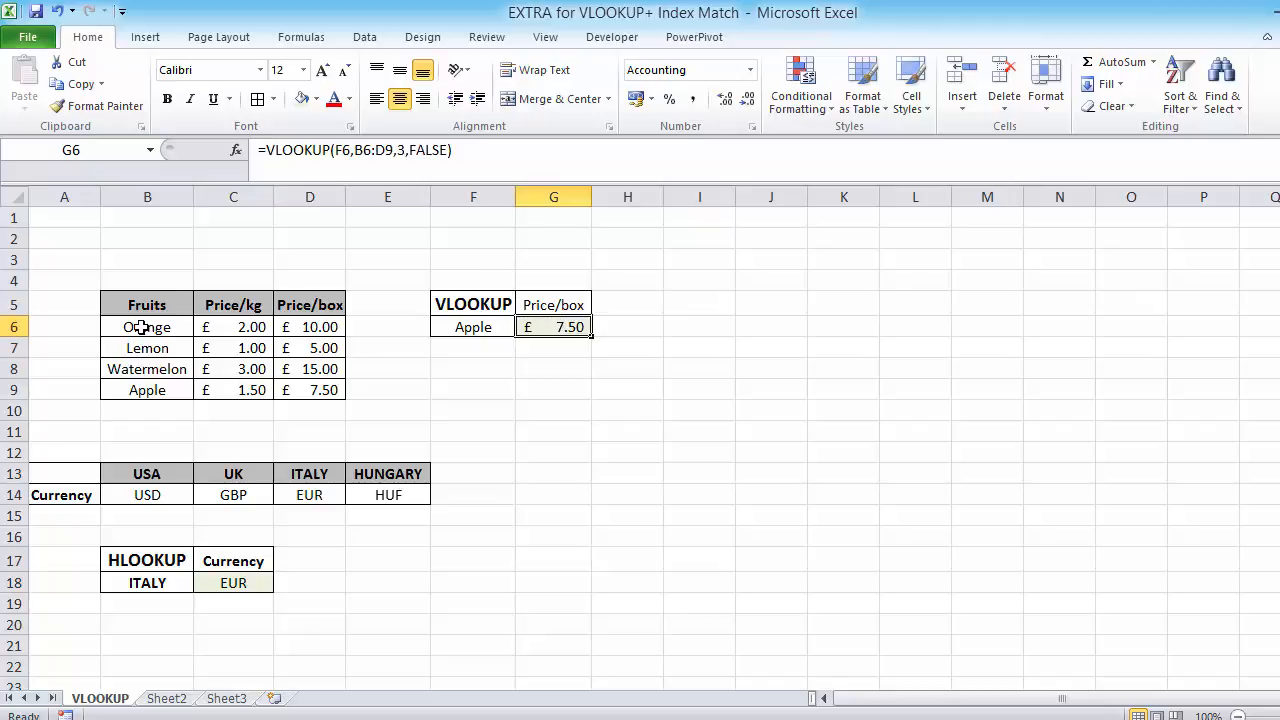
pyautogui.moveTo(137, 300); pyautogui.dragTo(152, 390)
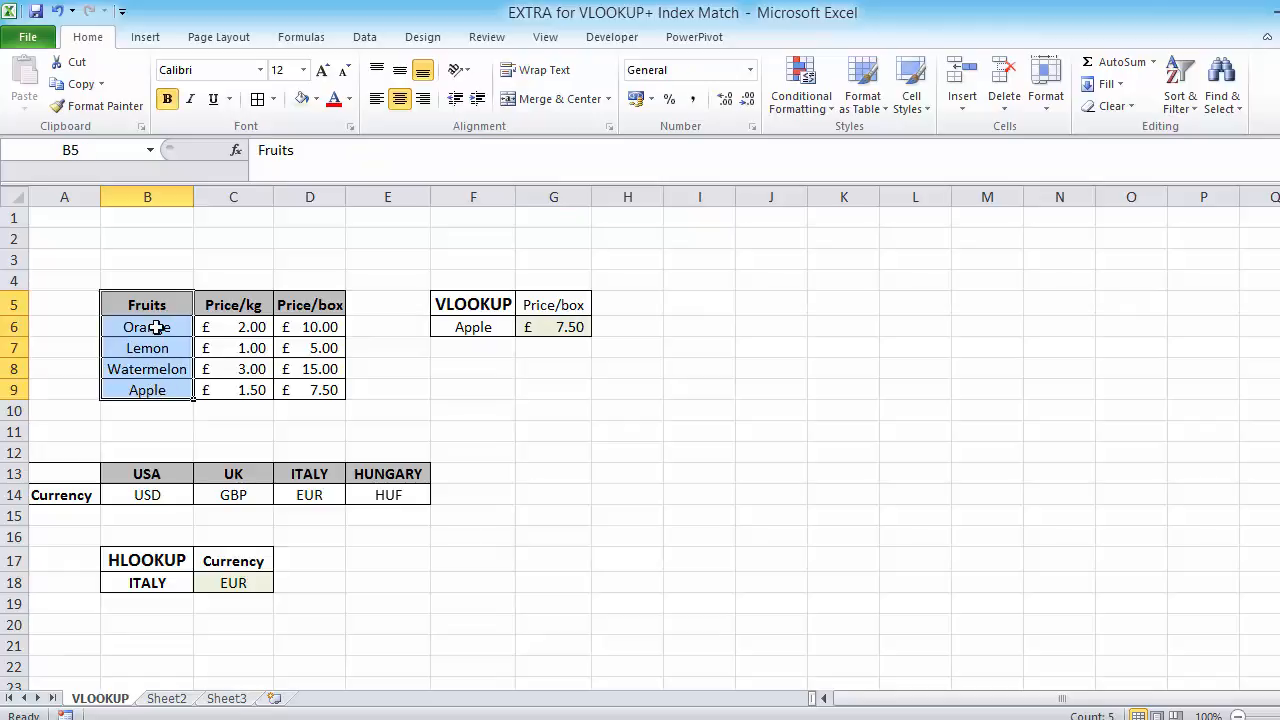
pyautogui.moveTo(150, 327); pyautogui.dragTo(432, 326)
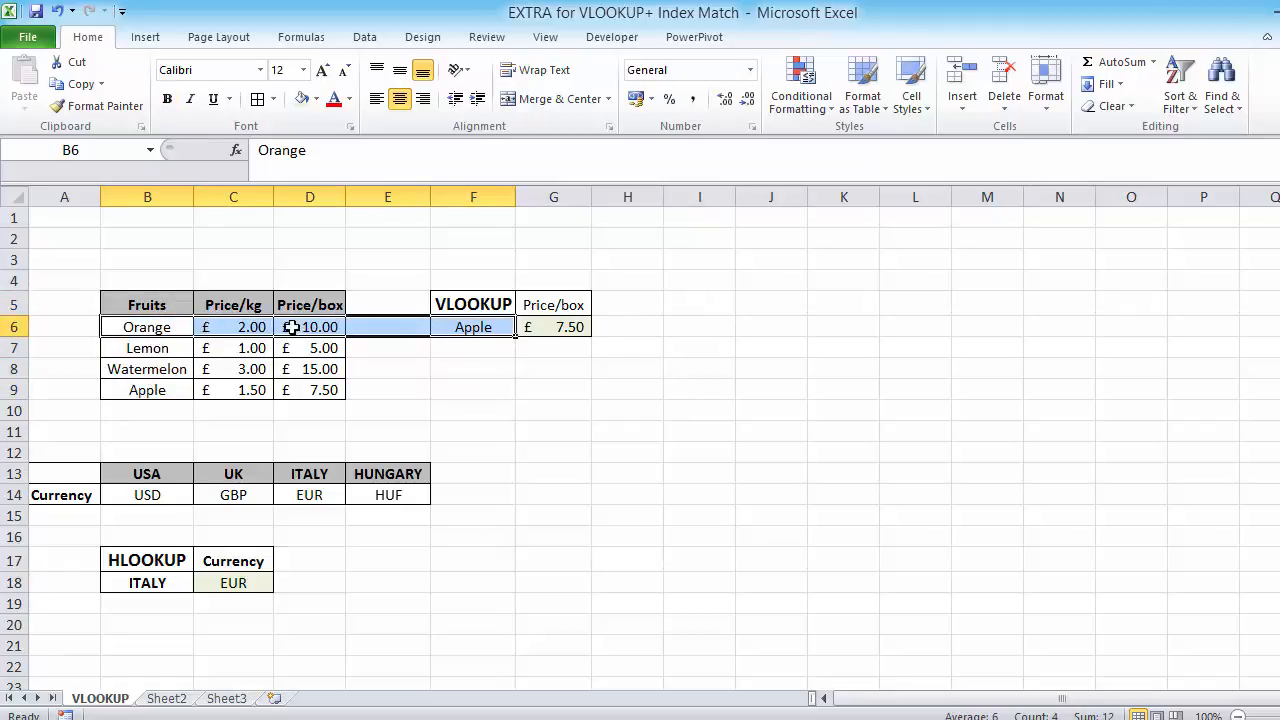
pyautogui.moveTo(155, 304); pyautogui.dragTo(150, 380)
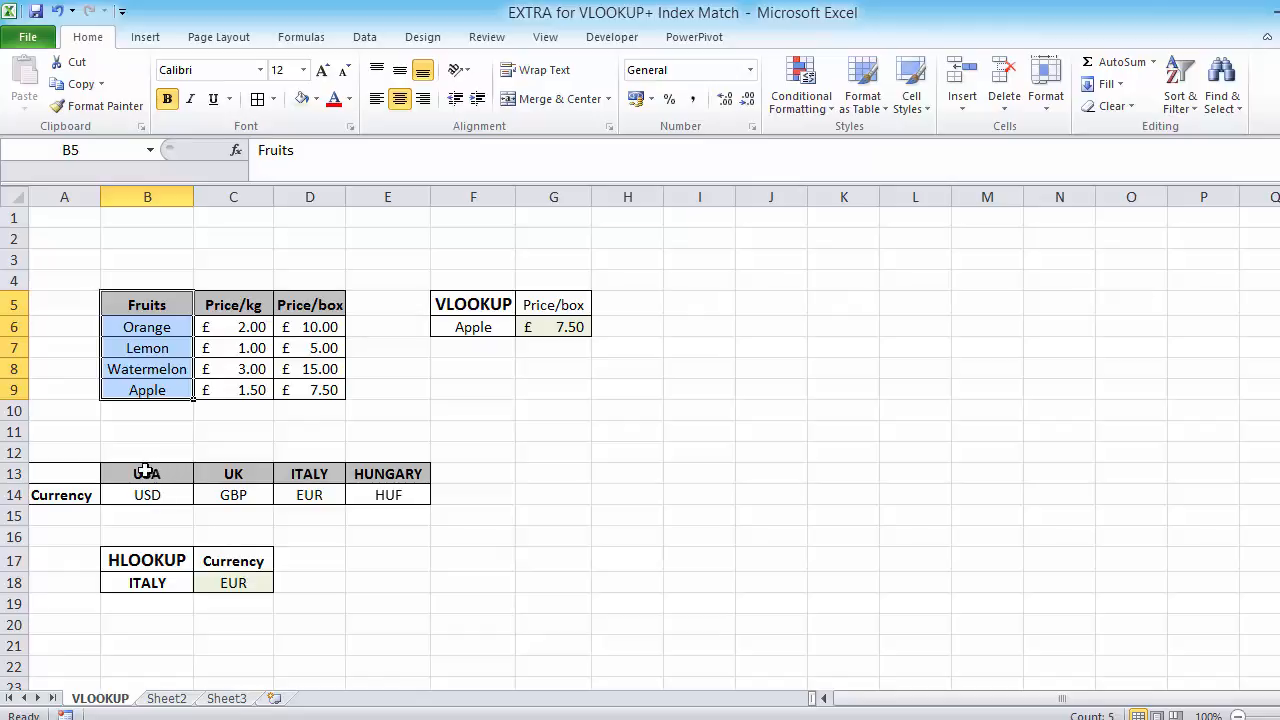
pyautogui.moveTo(145, 471); pyautogui.dragTo(414, 475)
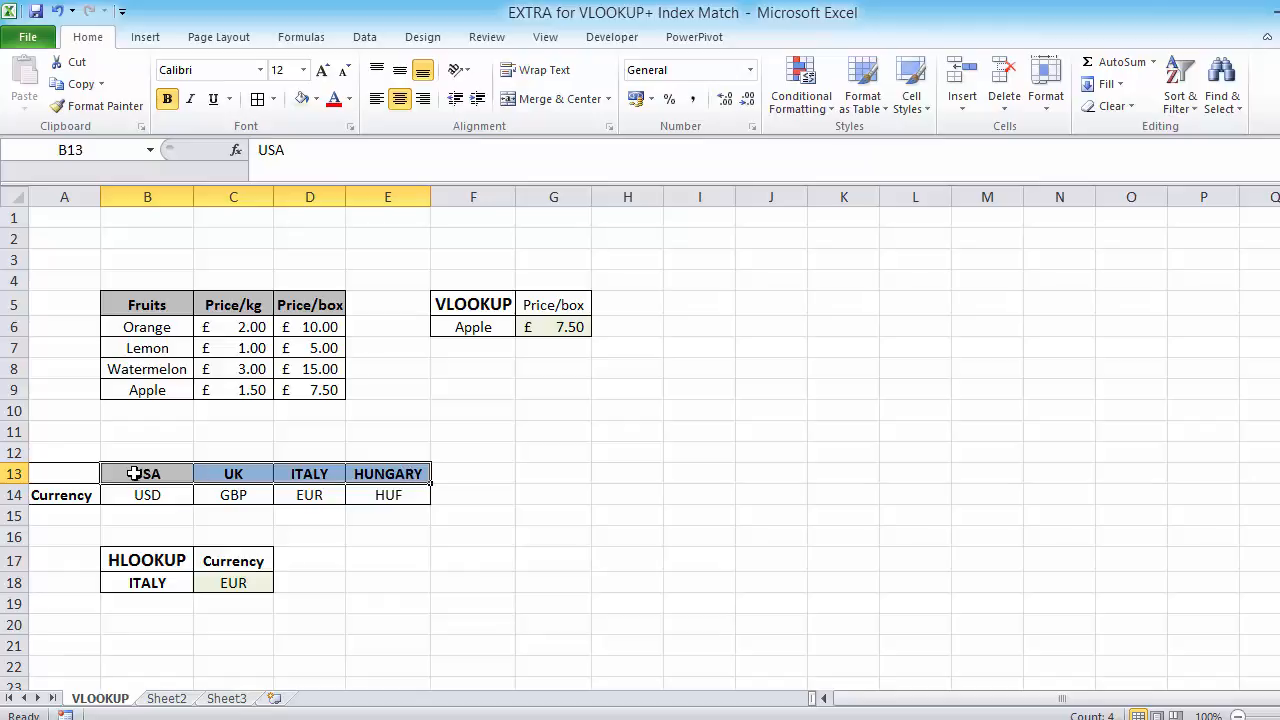
pyautogui.moveTo(140, 473); pyautogui.dragTo(128, 674)
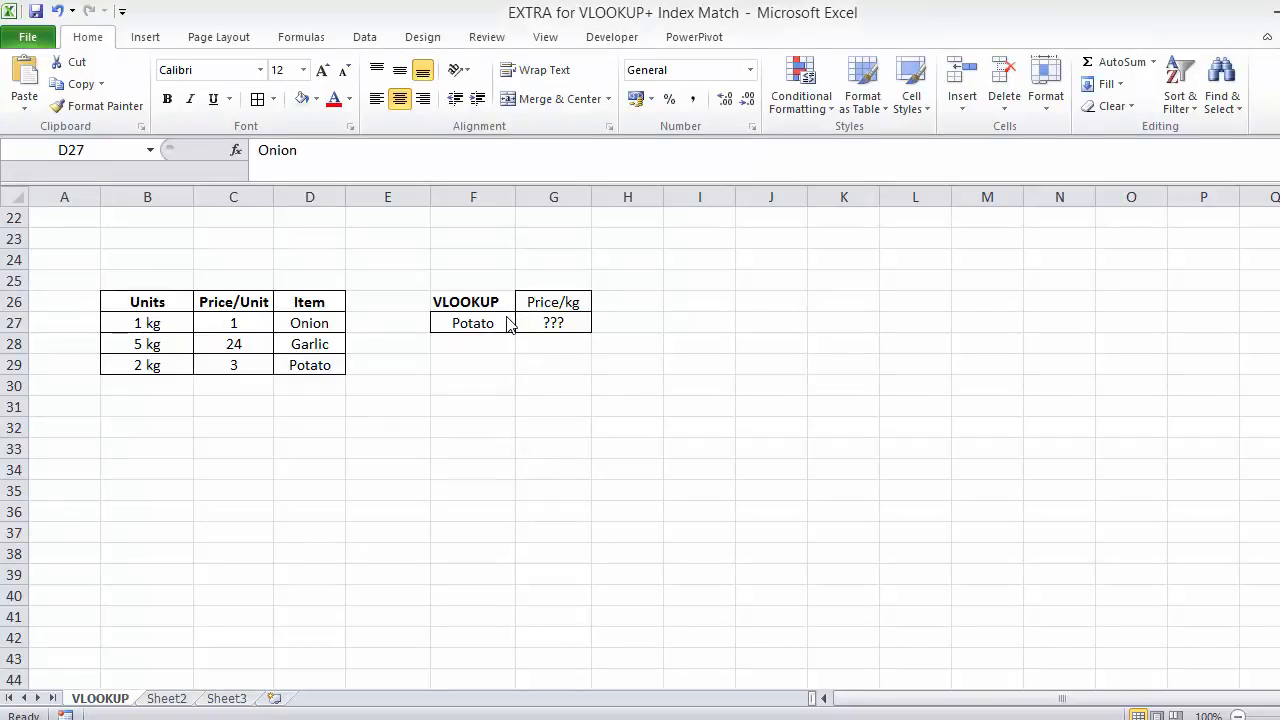
# - Highlight the Price/kg result cell G27, the Item entries D27:D29, and the cells extending to the right of the Item column
pyautogui.click(541, 326)
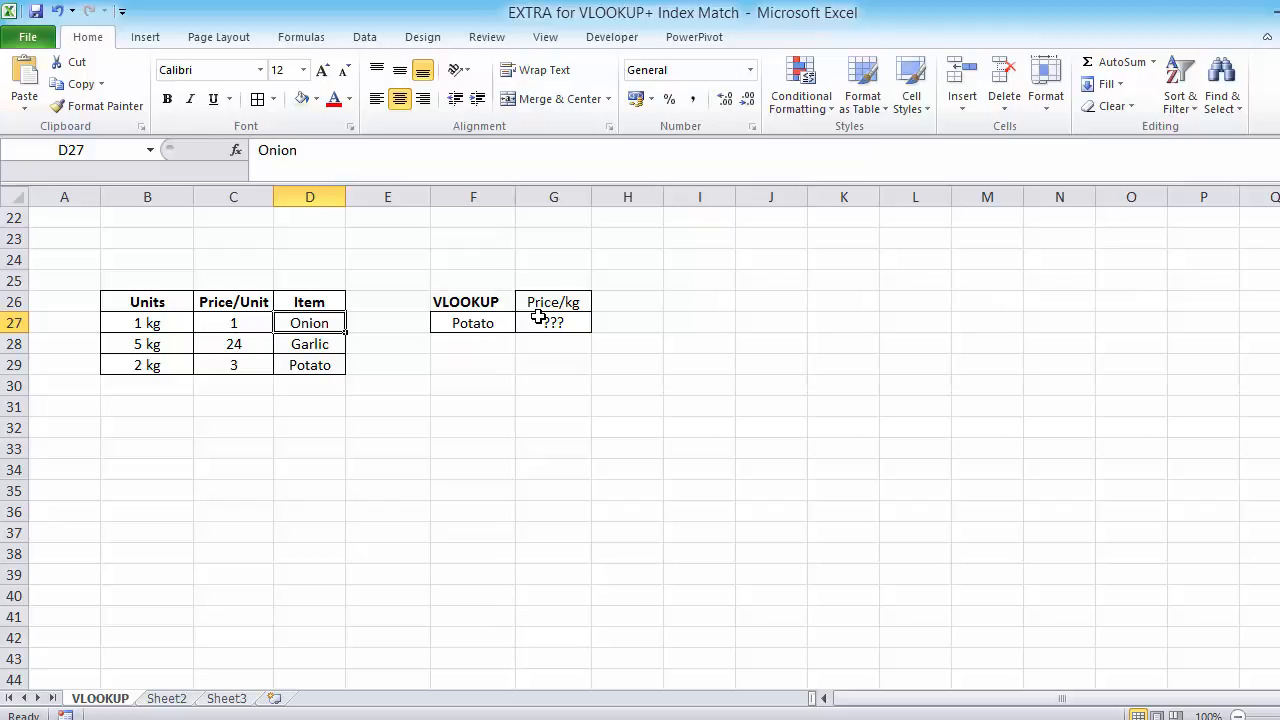
pyautogui.click(553, 324)
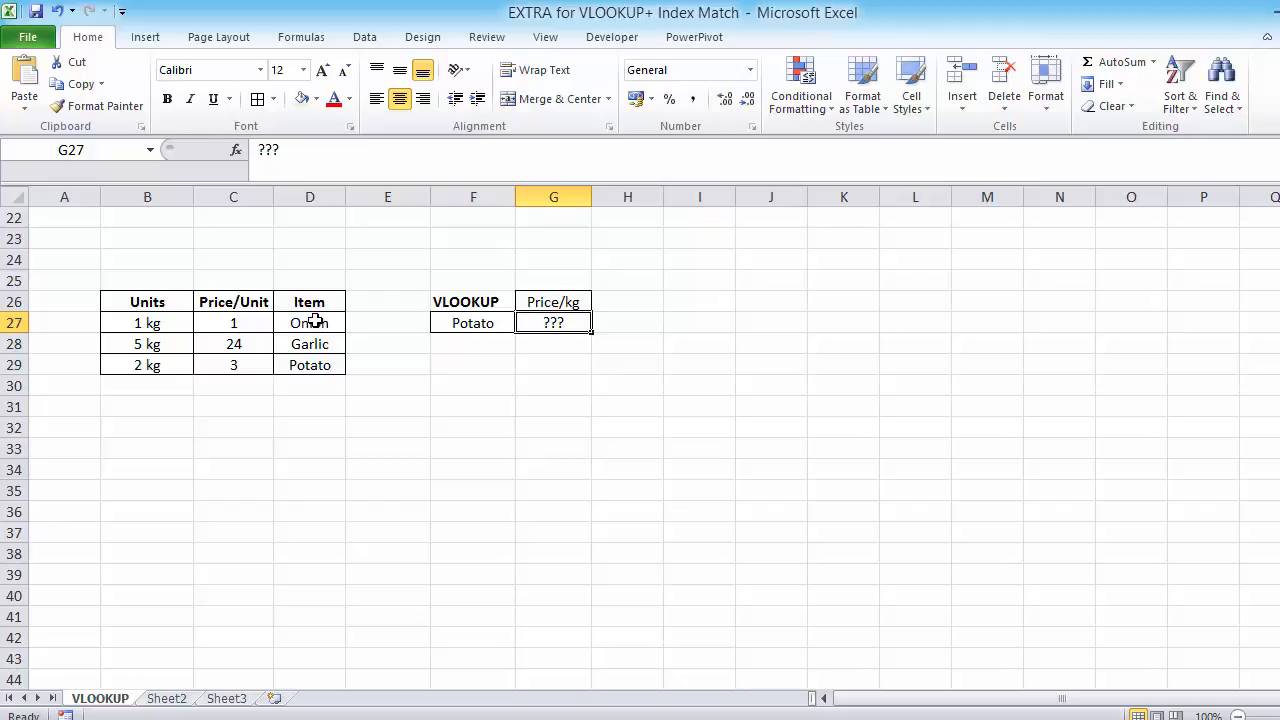
pyautogui.moveTo(331, 322); pyautogui.dragTo(331, 368)
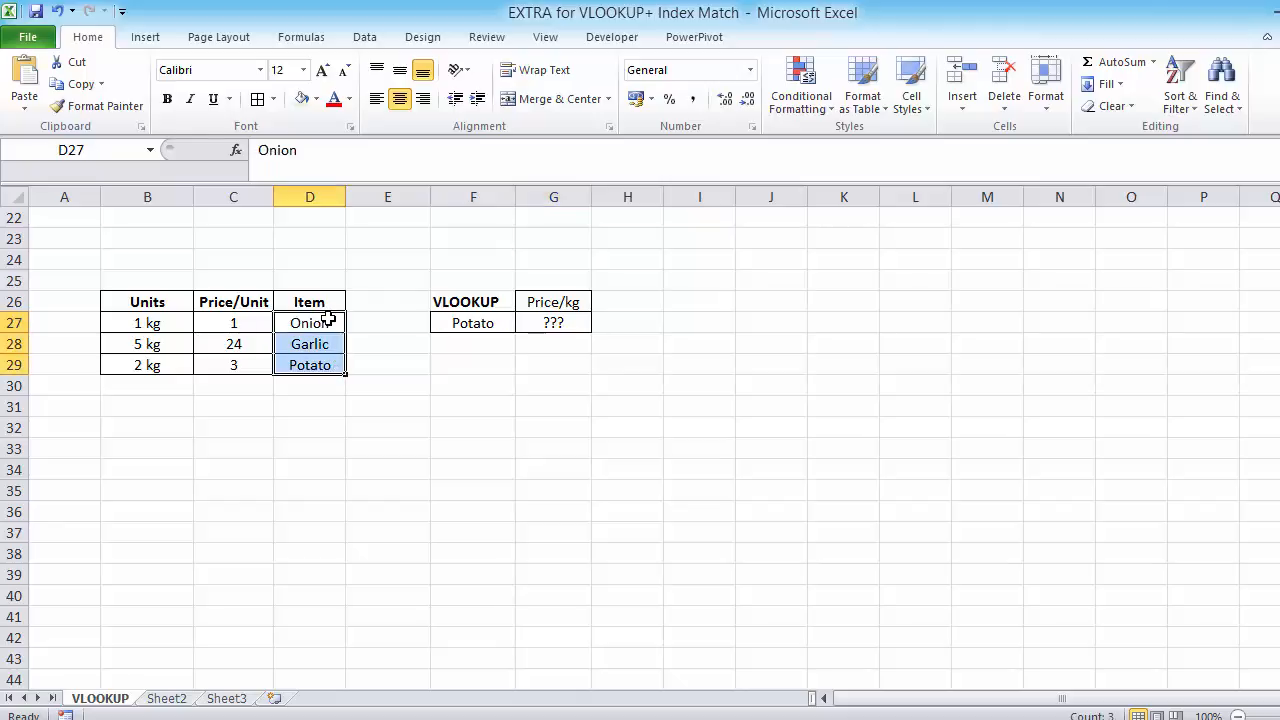
pyautogui.moveTo(329, 323); pyautogui.dragTo(610, 328)
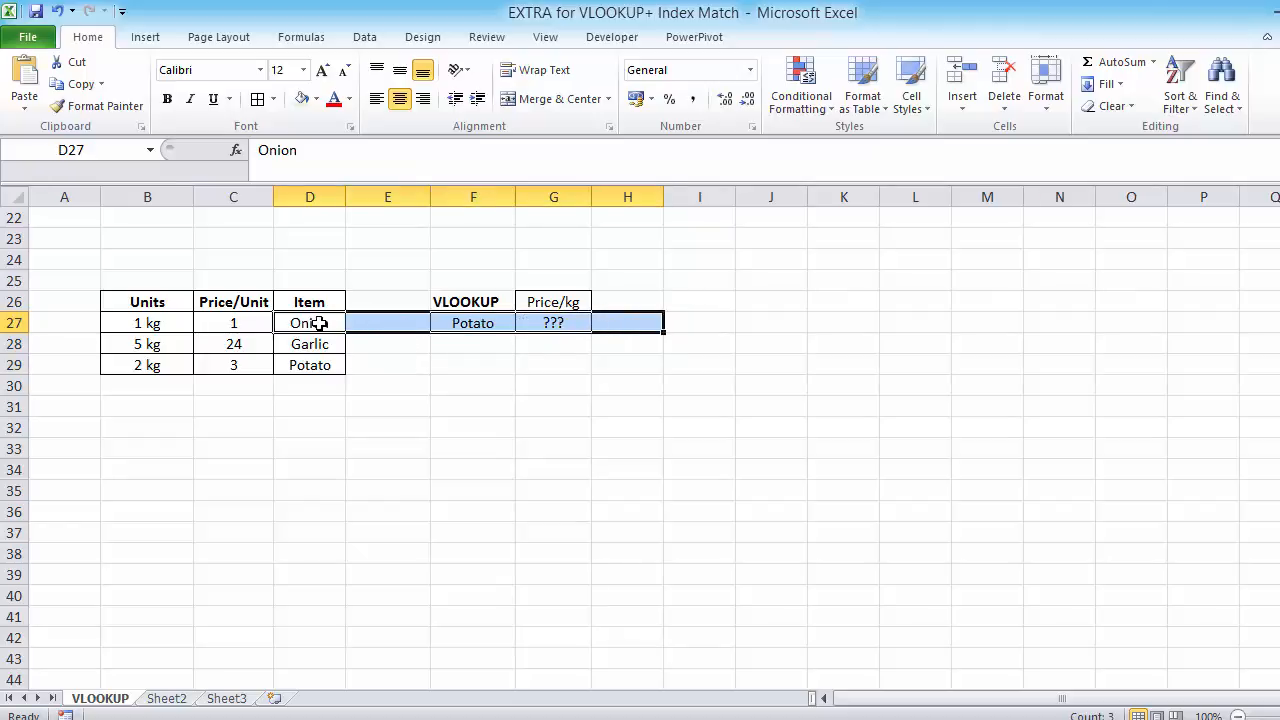
pyautogui.moveTo(318, 323); pyautogui.dragTo(326, 363)
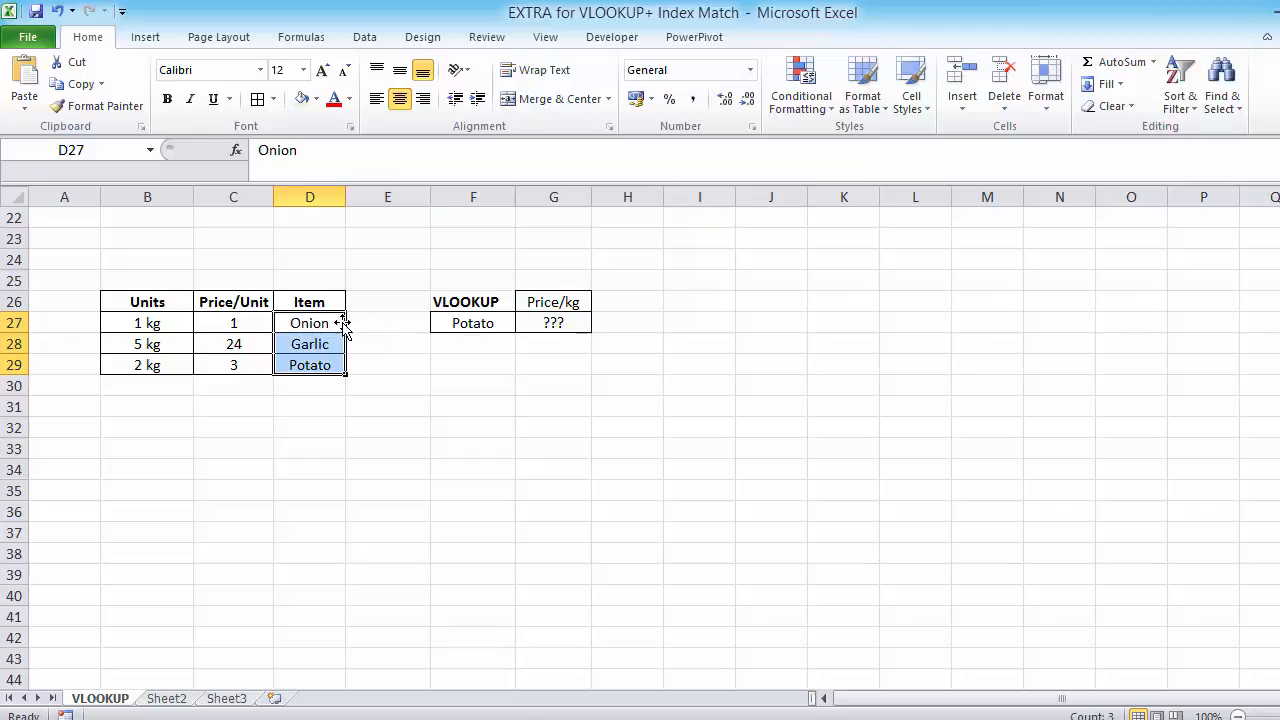
pyautogui.moveTo(374, 323); pyautogui.dragTo(783, 361)
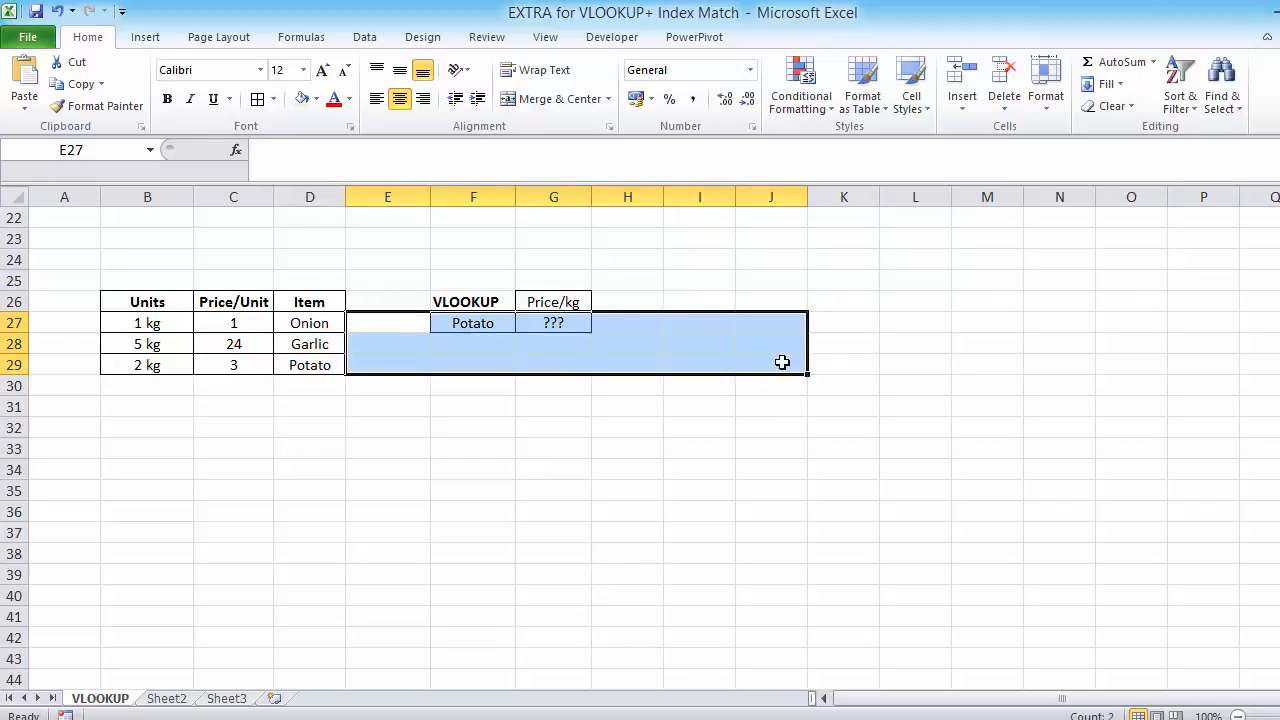
# - Clear the VLOOKUP label from F26 and the ??? placeholder from G27
pyautogui.click(498, 301)
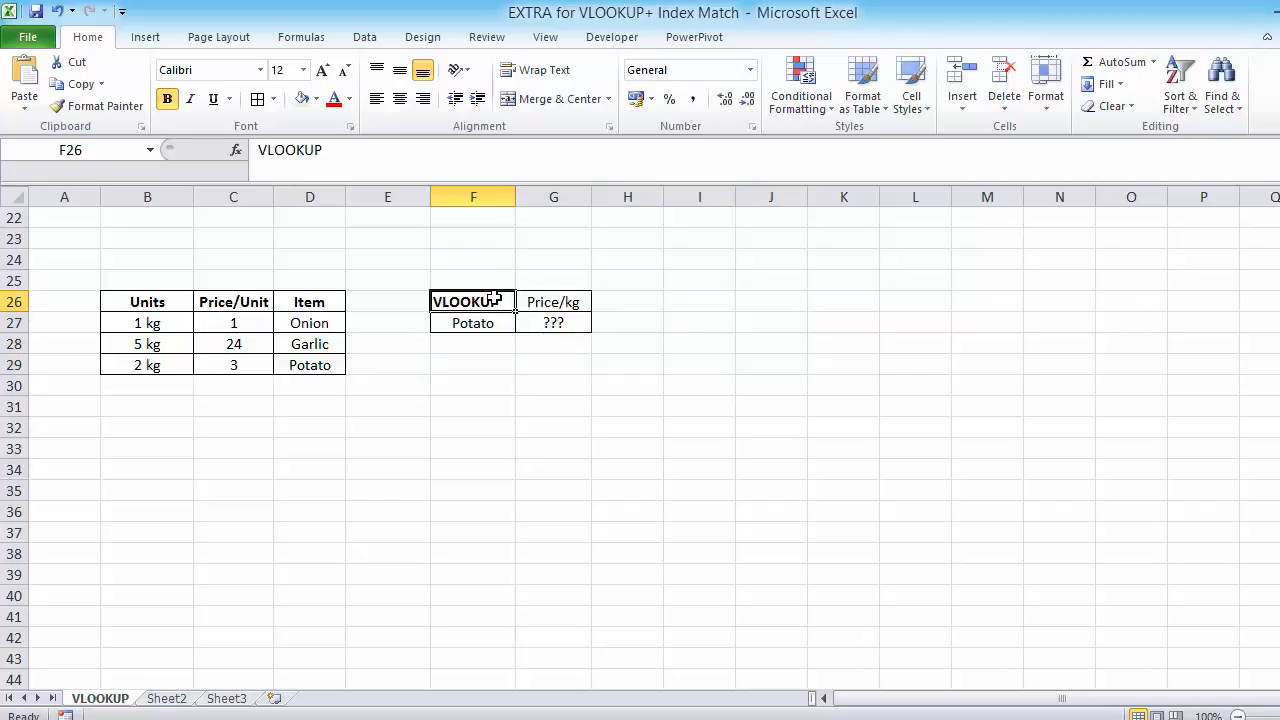
pyautogui.press('BackSpace')
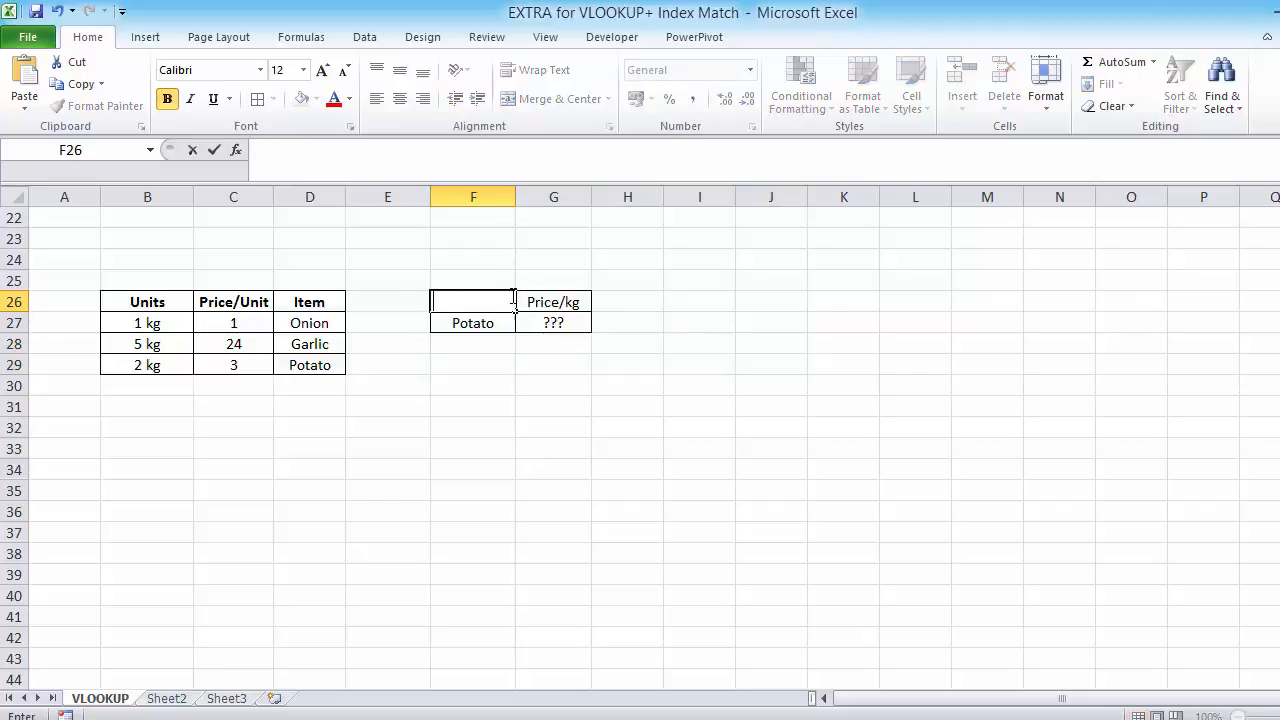
pyautogui.click(566, 327)
pyautogui.press('Delete')
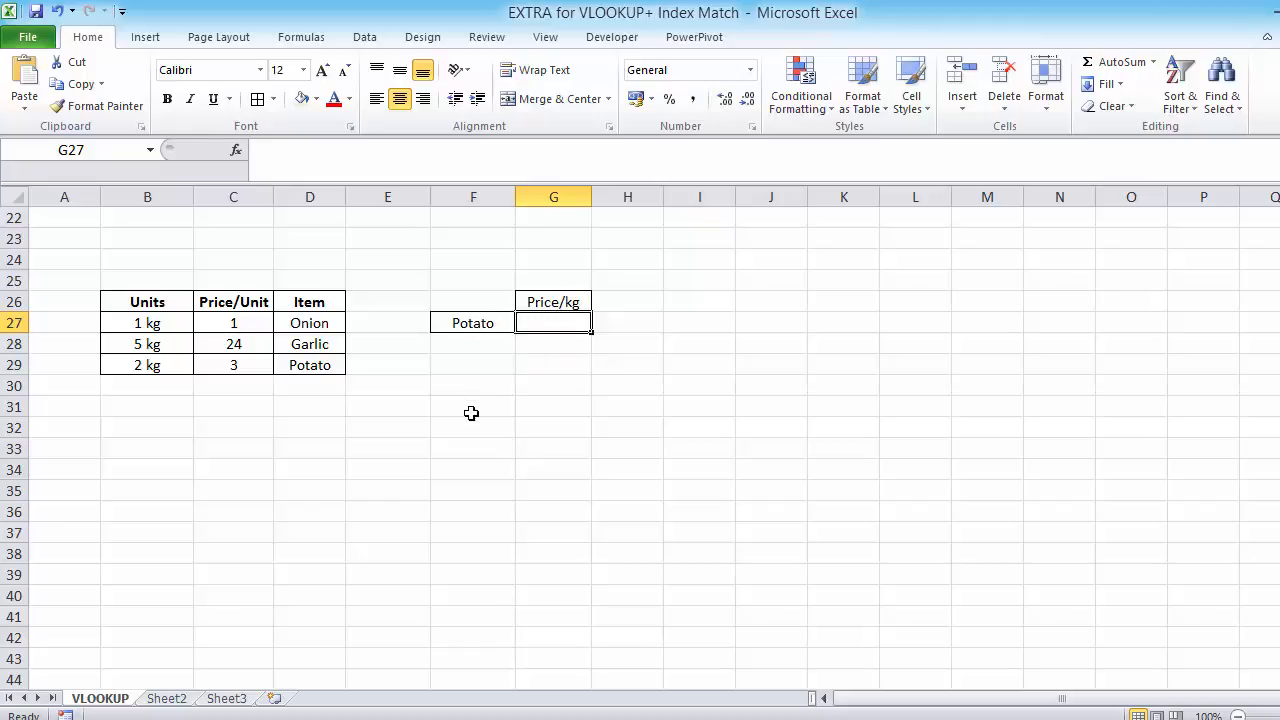
# - Enter the bold label MATCH in E31
pyautogui.click(405, 408)
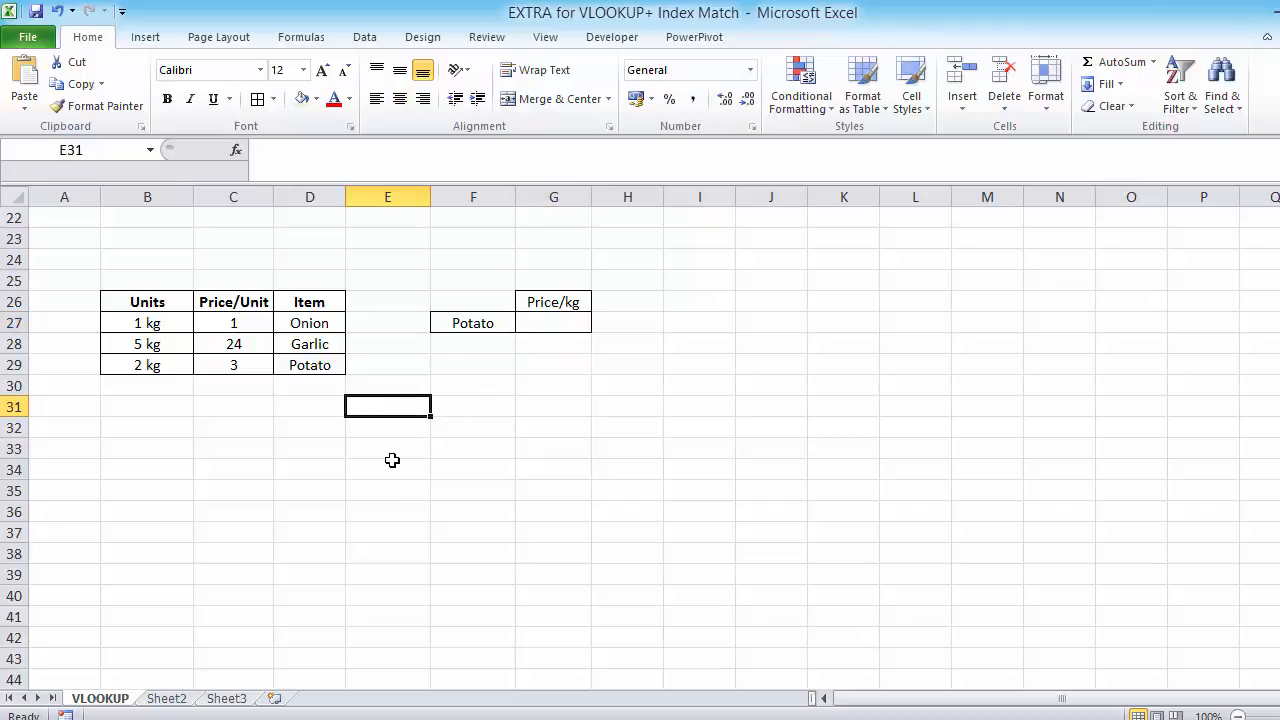
pyautogui.write('MATC')
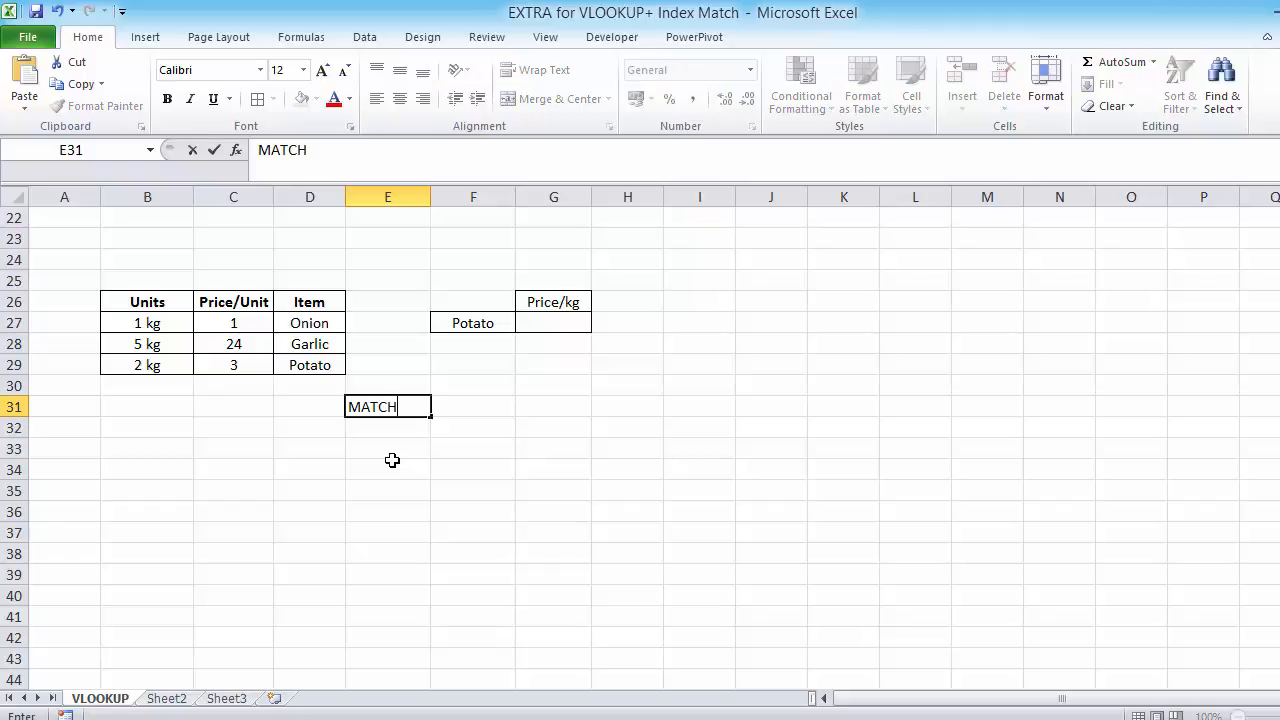
pyautogui.write('H')
pyautogui.hotkey('ctrl', 'b')
pyautogui.press('Tab')
pyautogui.press('Left')
pyautogui.press('Right')
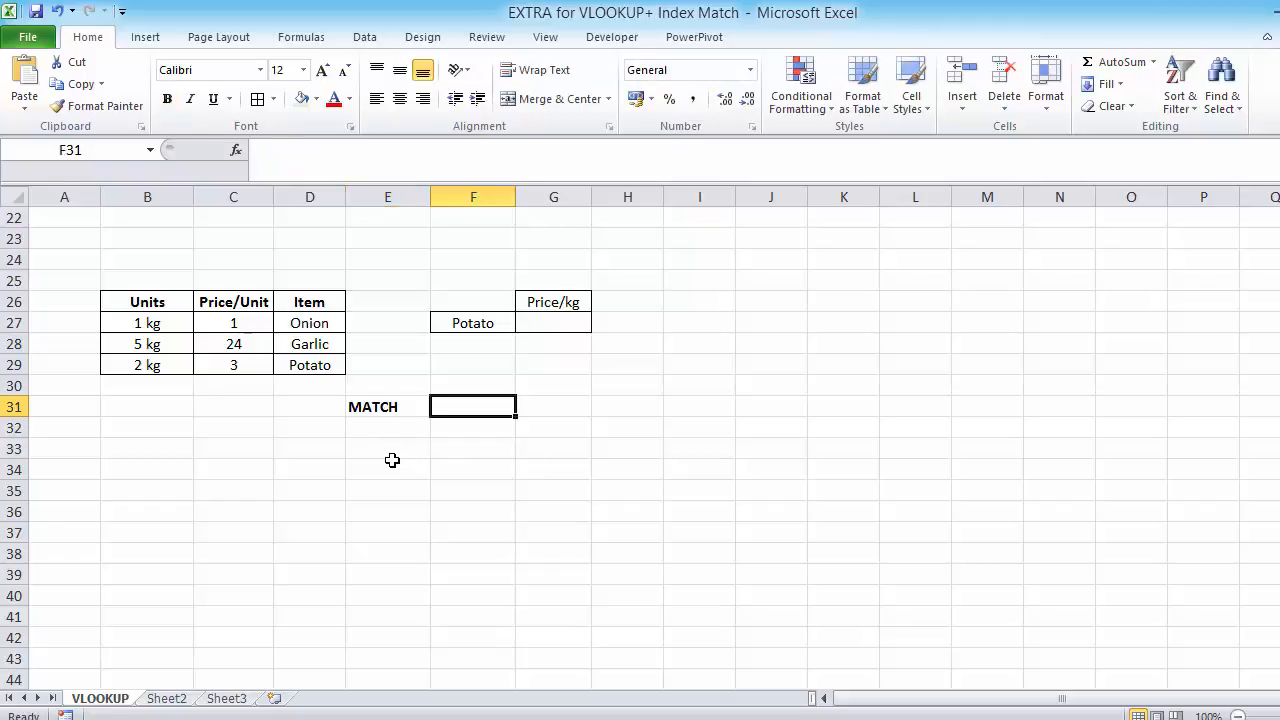
# - Start a MATCH function in F31 and set its Lookup_value argument to the Potato cell F27
pyautogui.write('=MAT')
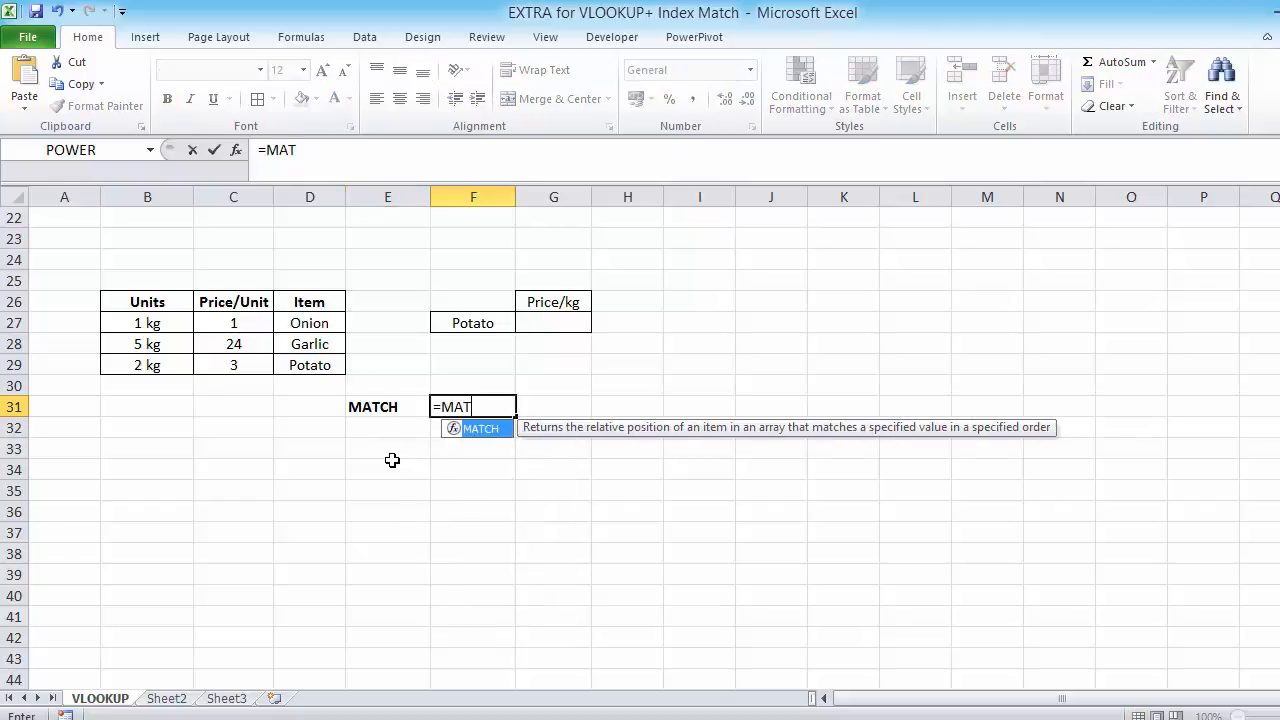
pyautogui.press('Tab')
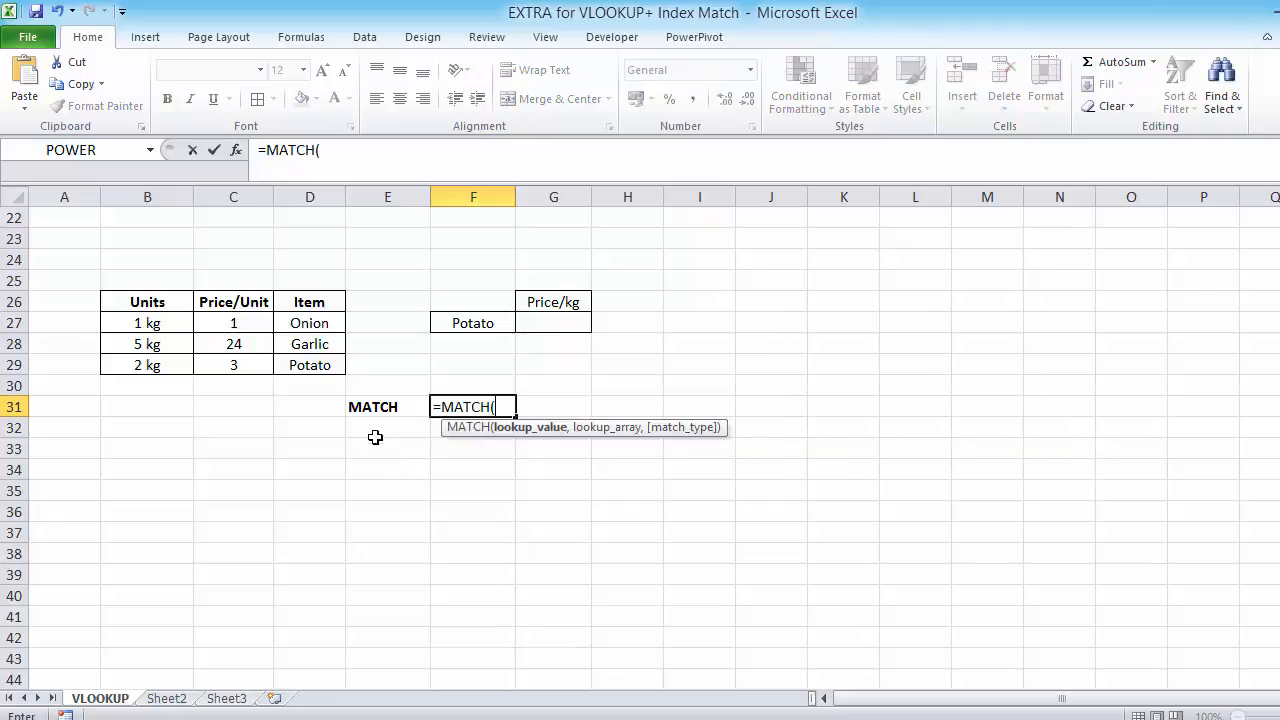
pyautogui.click(237, 150)
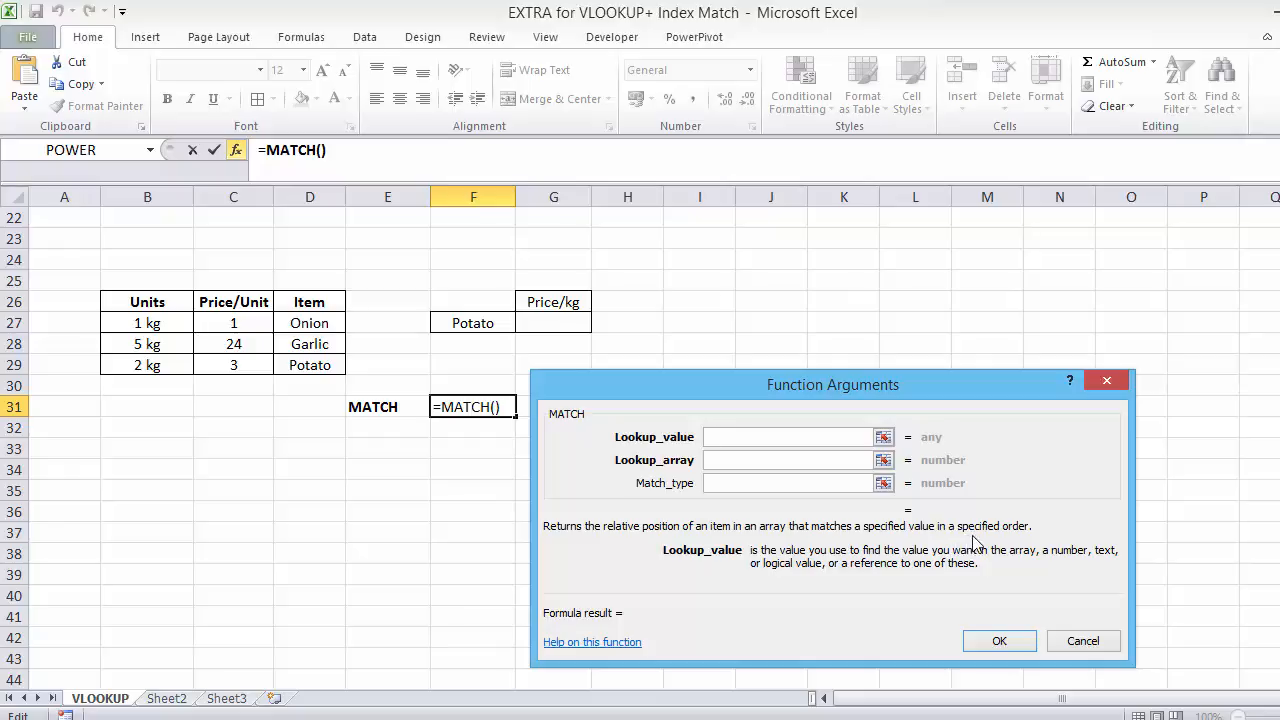
pyautogui.moveTo(729, 391); pyautogui.dragTo(793, 416)
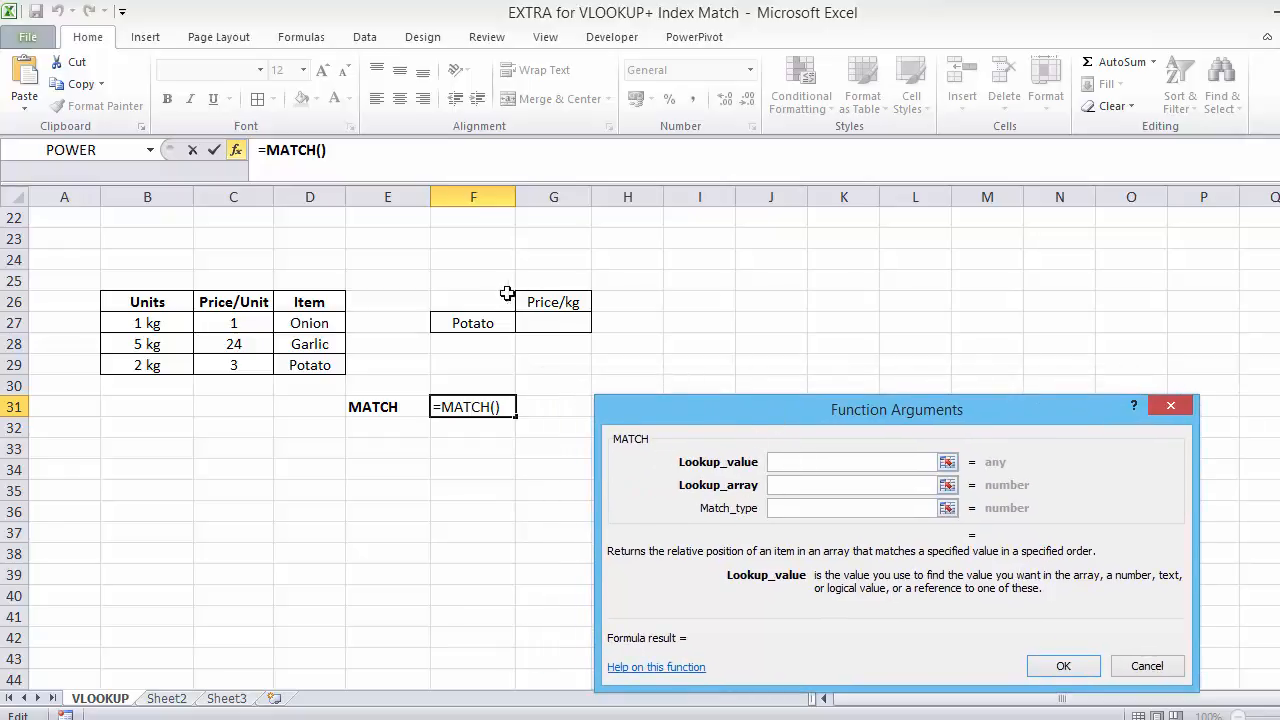
pyautogui.click(456, 324)
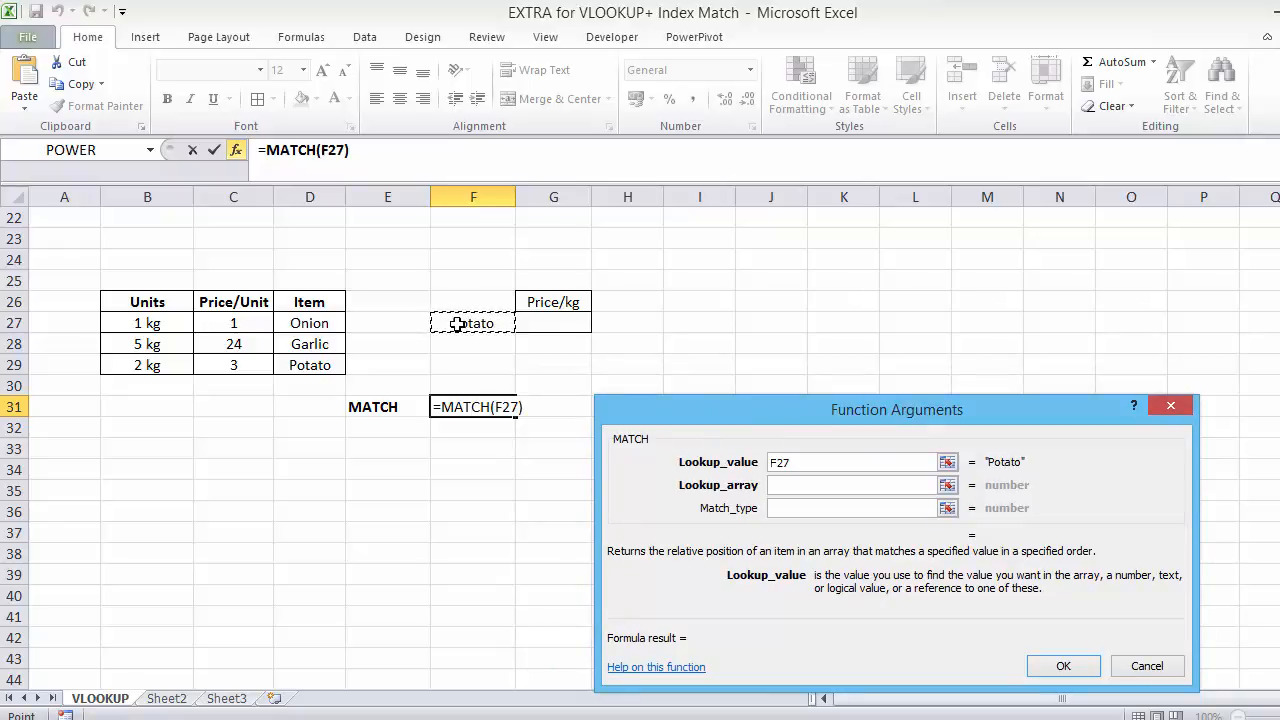
# - Set Lookup_array to the Item entries D27:D29 and Match_type to 0, and enter the finished MATCH formula in F31
pyautogui.click(787, 487)
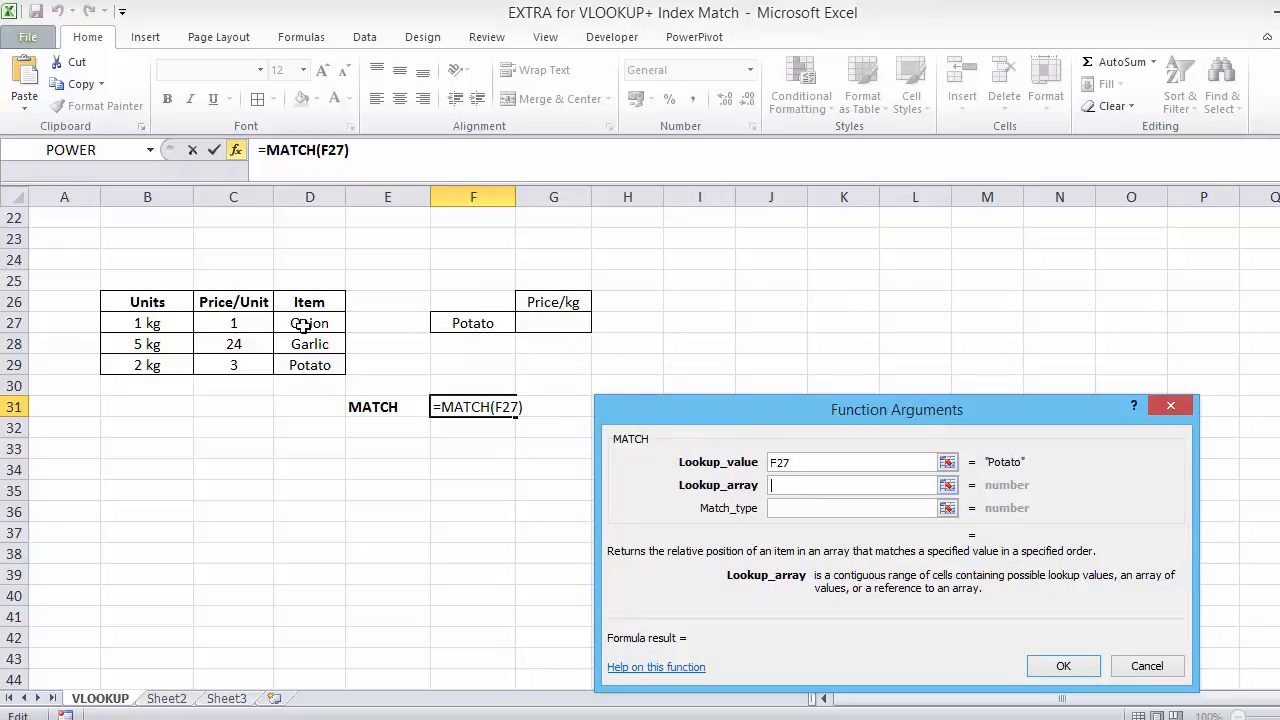
pyautogui.moveTo(300, 322); pyautogui.dragTo(297, 372)
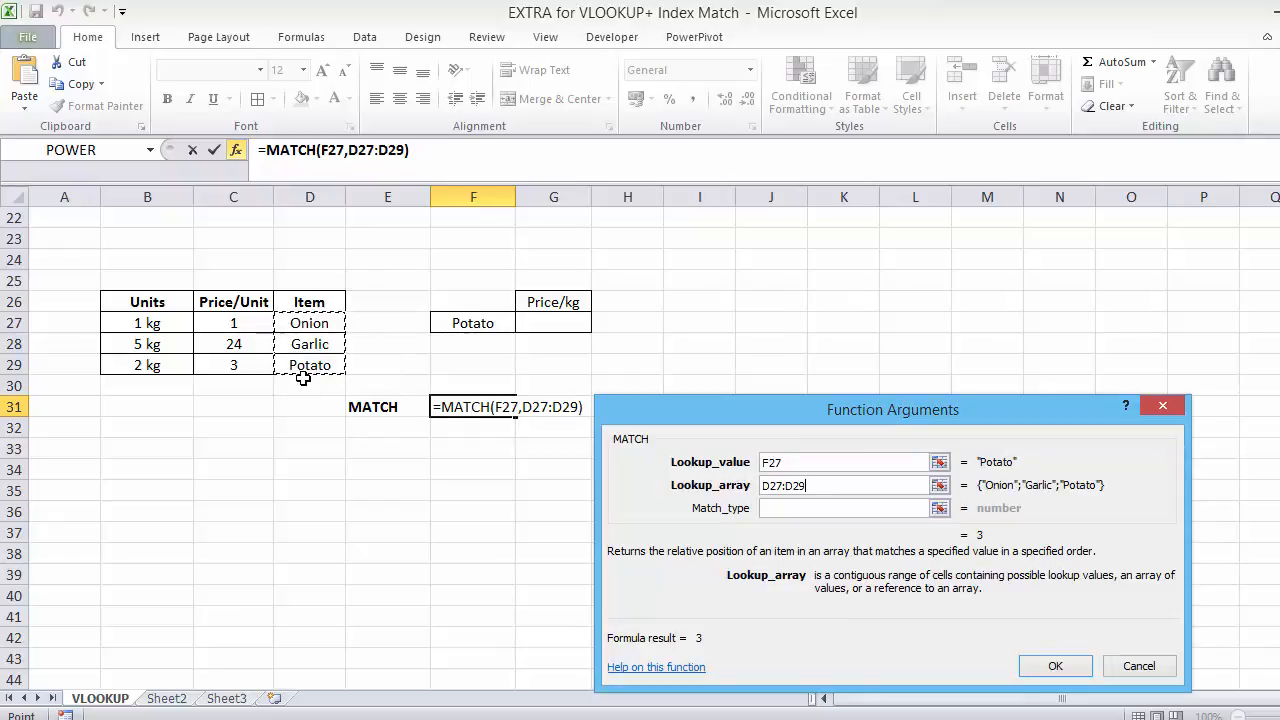
pyautogui.click(776, 508)
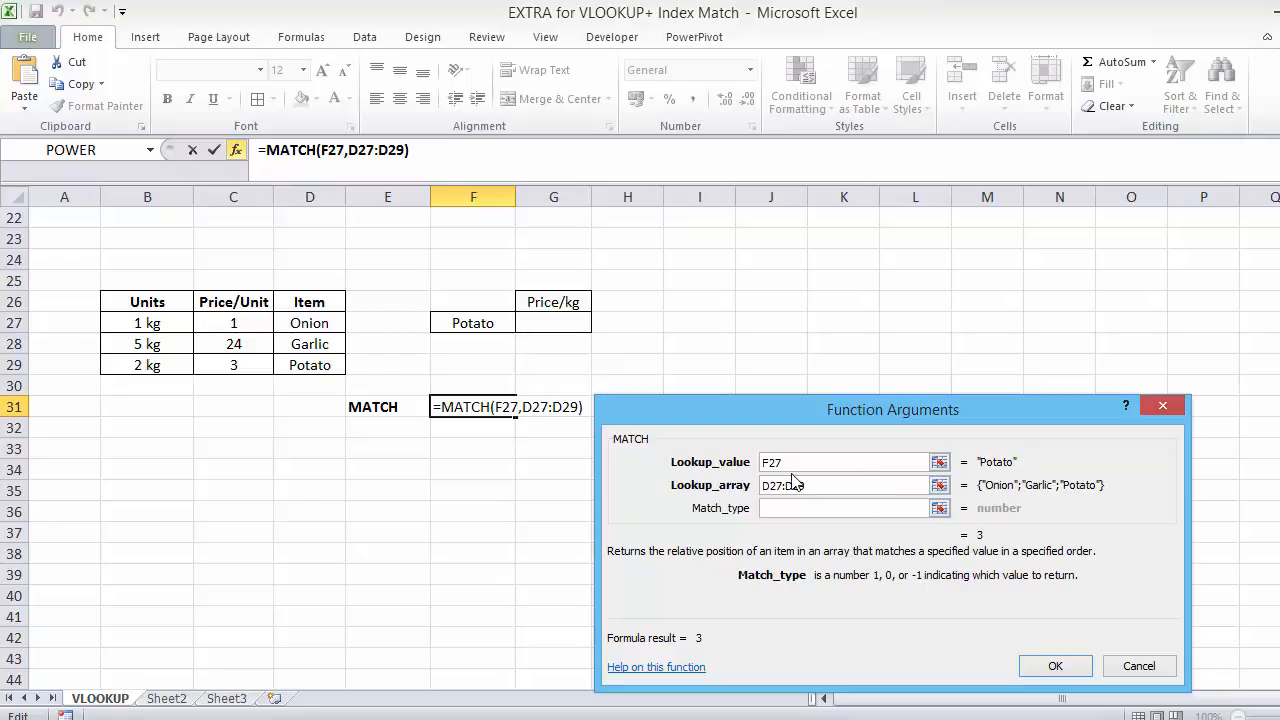
pyautogui.write('0')
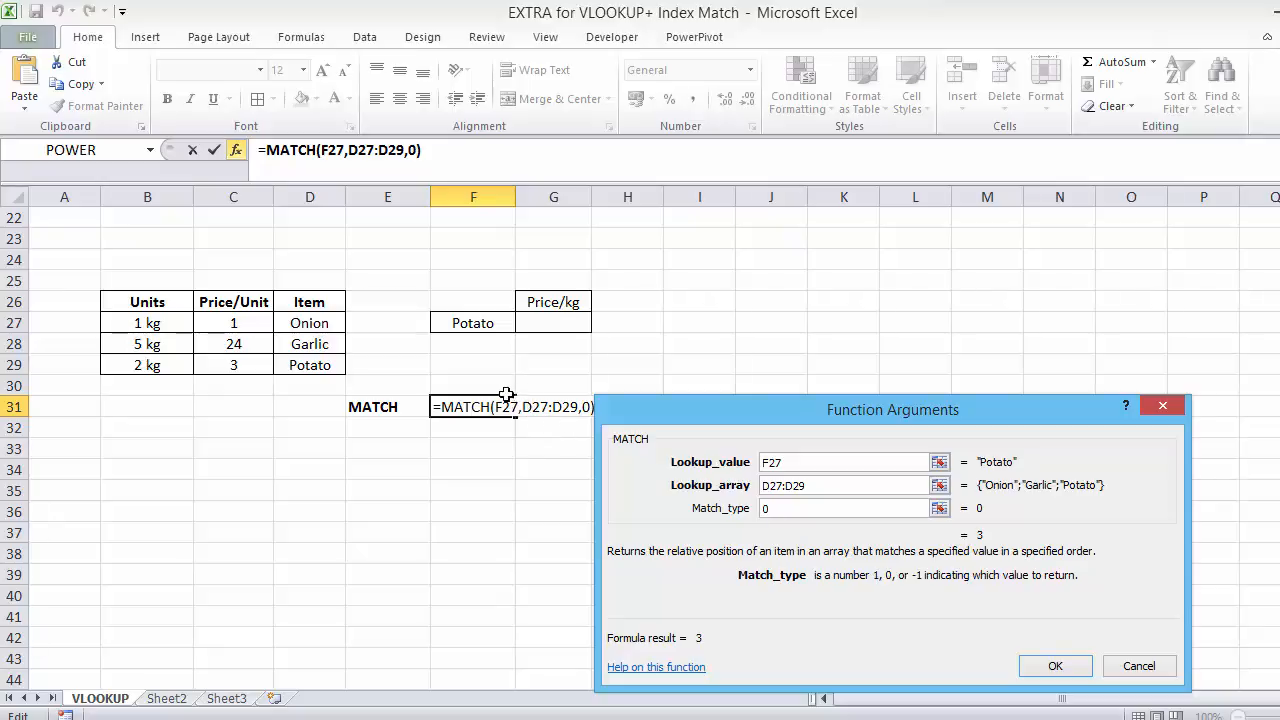
pyautogui.click(1057, 667)
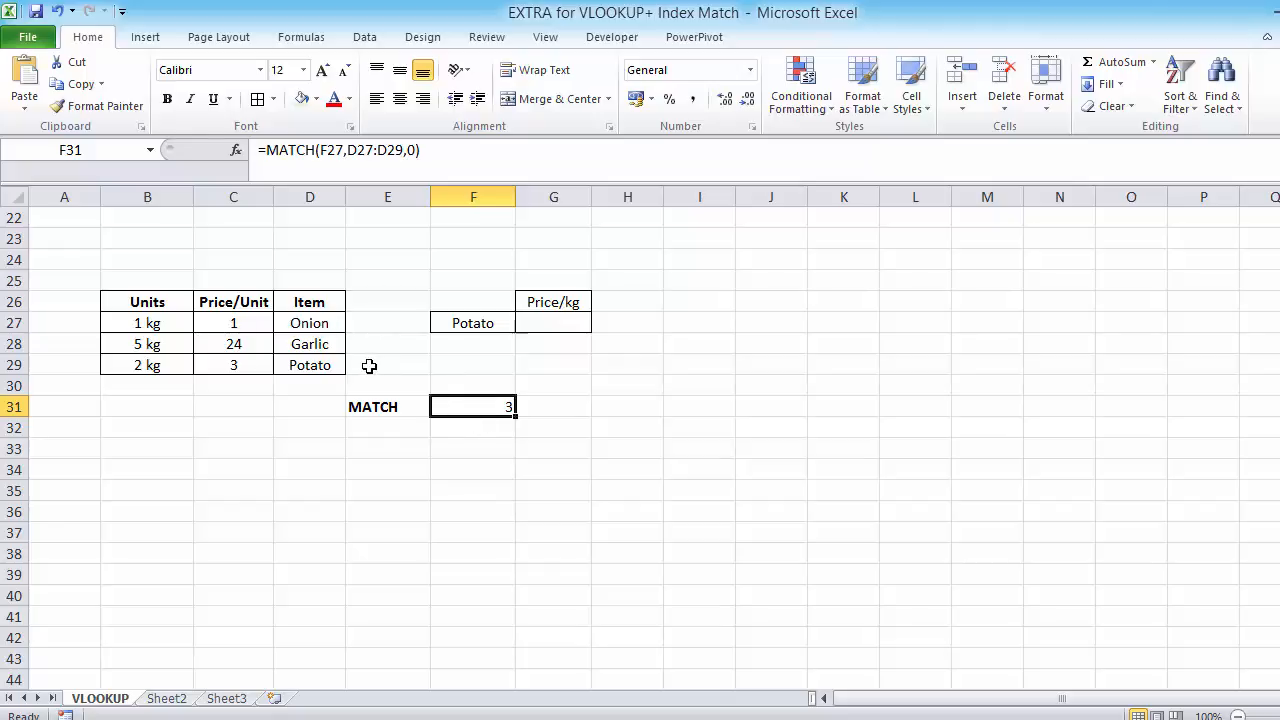
# - Start a second MATCH function in F32 and set its Lookup_value argument to "Price/Unit"
pyautogui.moveTo(309, 323); pyautogui.dragTo(317, 366)
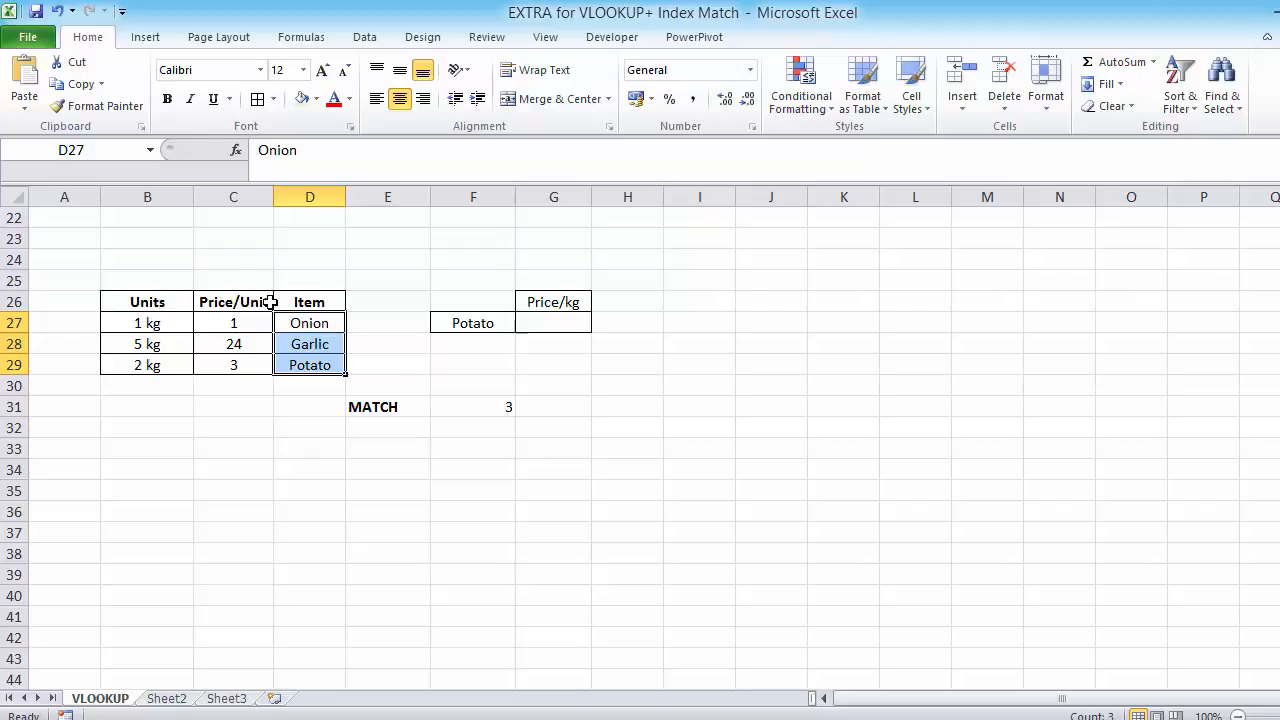
pyautogui.click(459, 427)
pyautogui.click(388, 432)
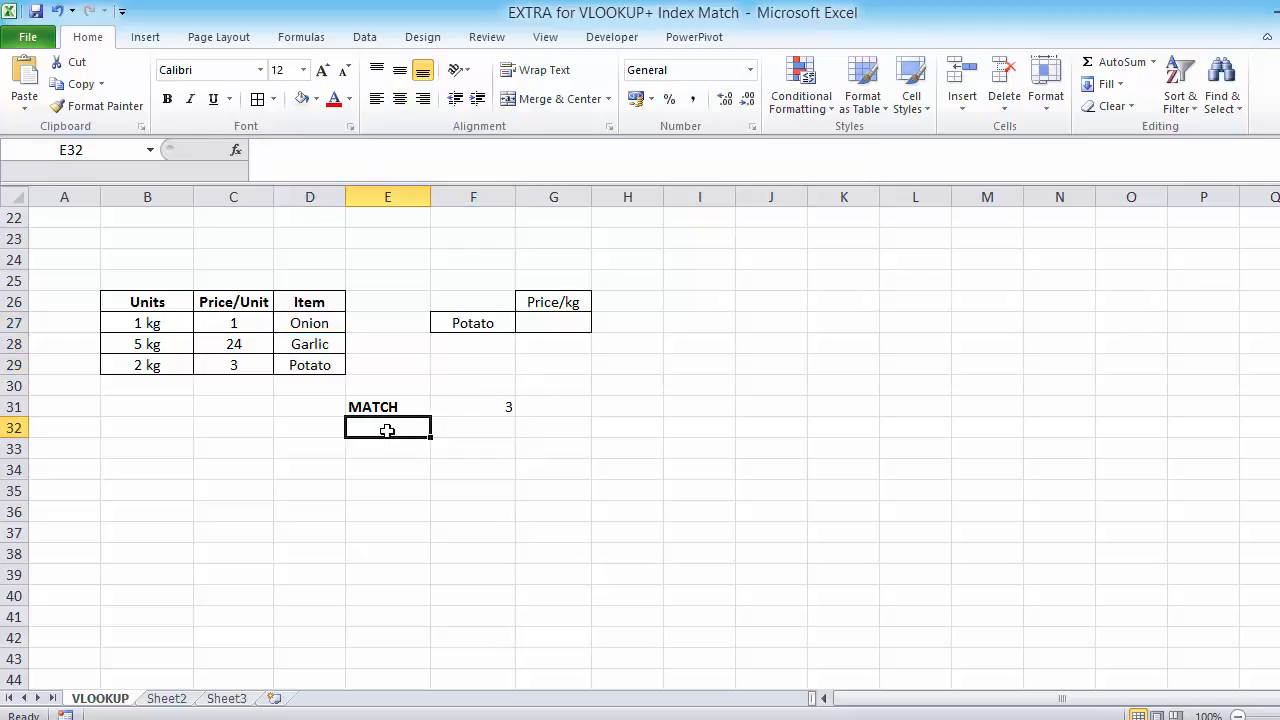
pyautogui.click(494, 424)
pyautogui.write('=MA')
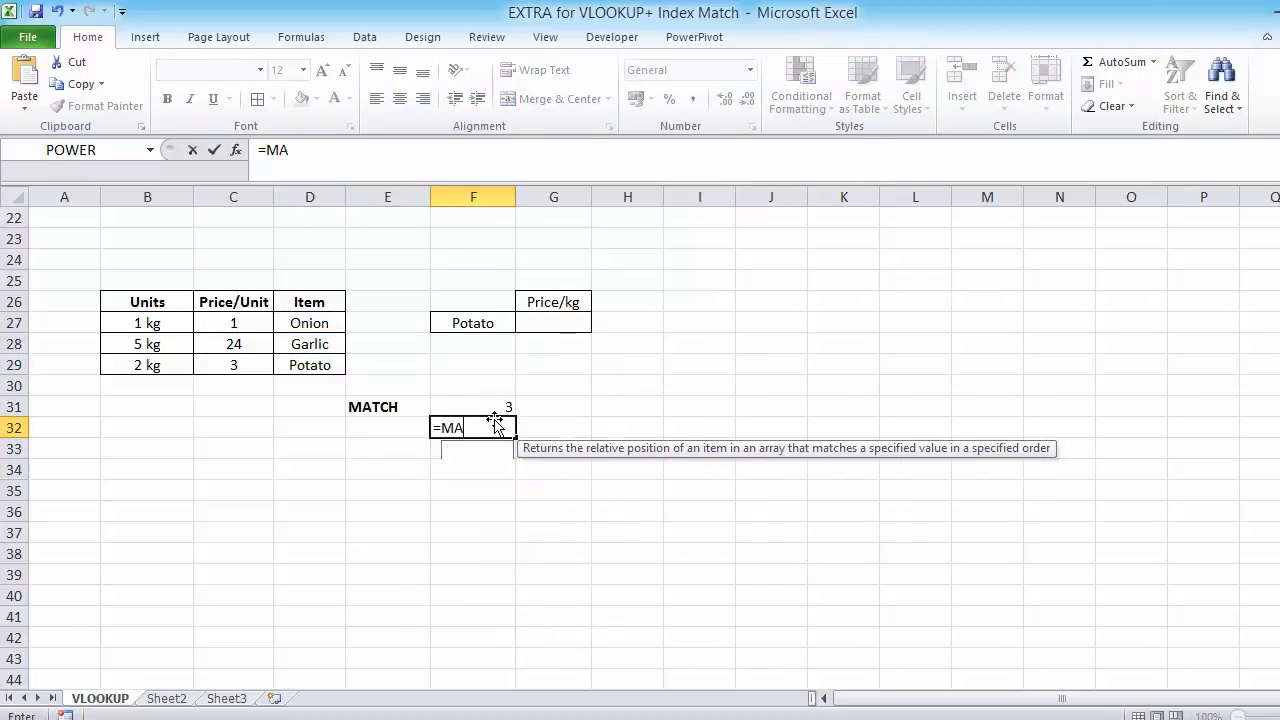
pyautogui.write('T')
pyautogui.press('Tab')
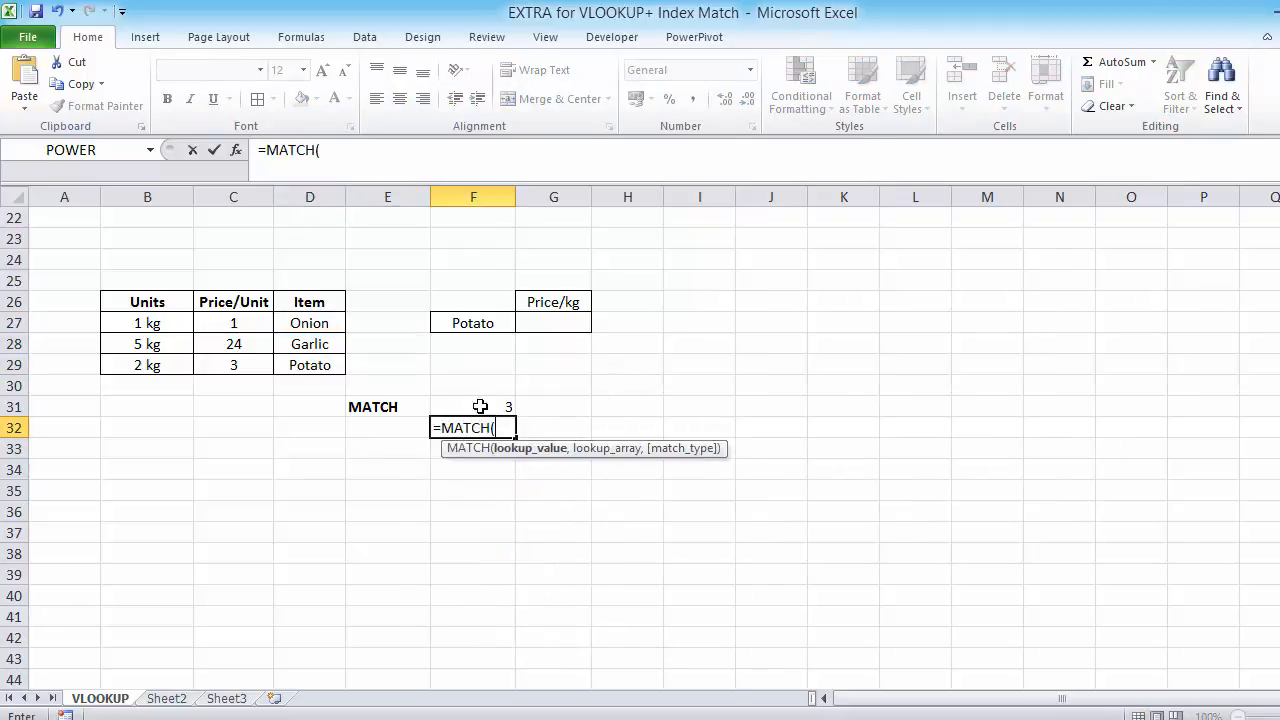
pyautogui.click(237, 150)
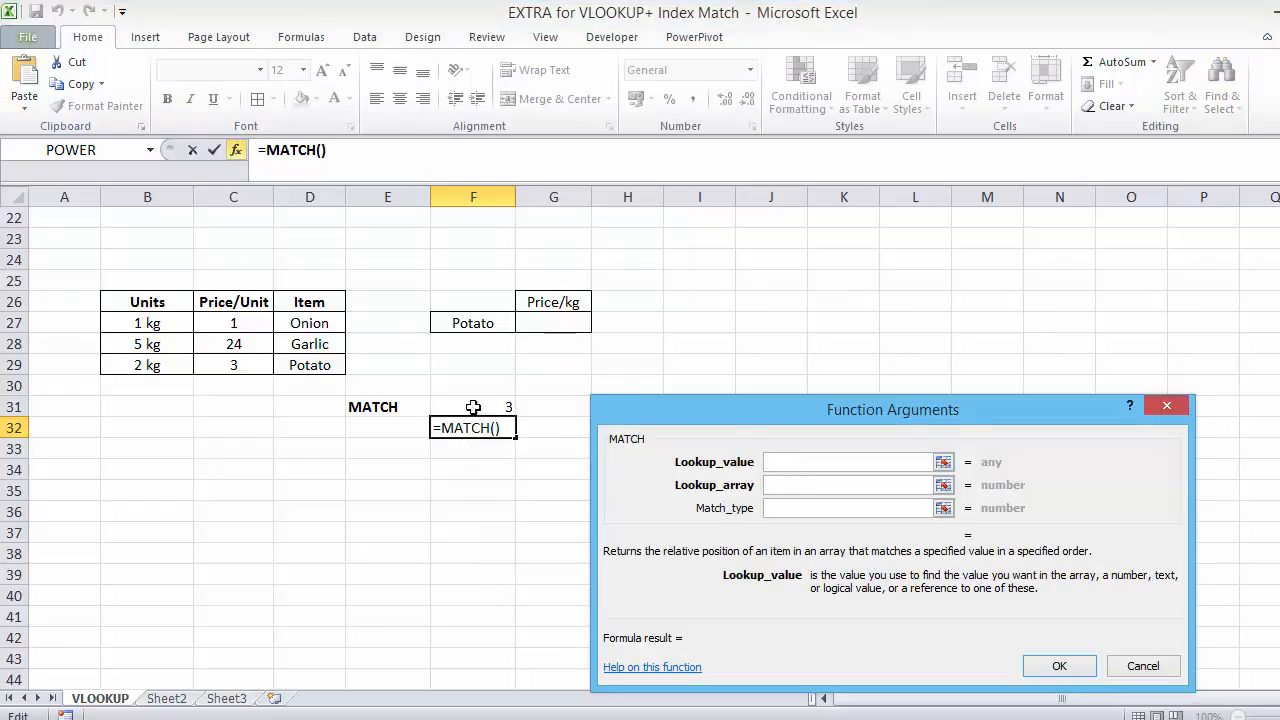
pyautogui.write('"Price')
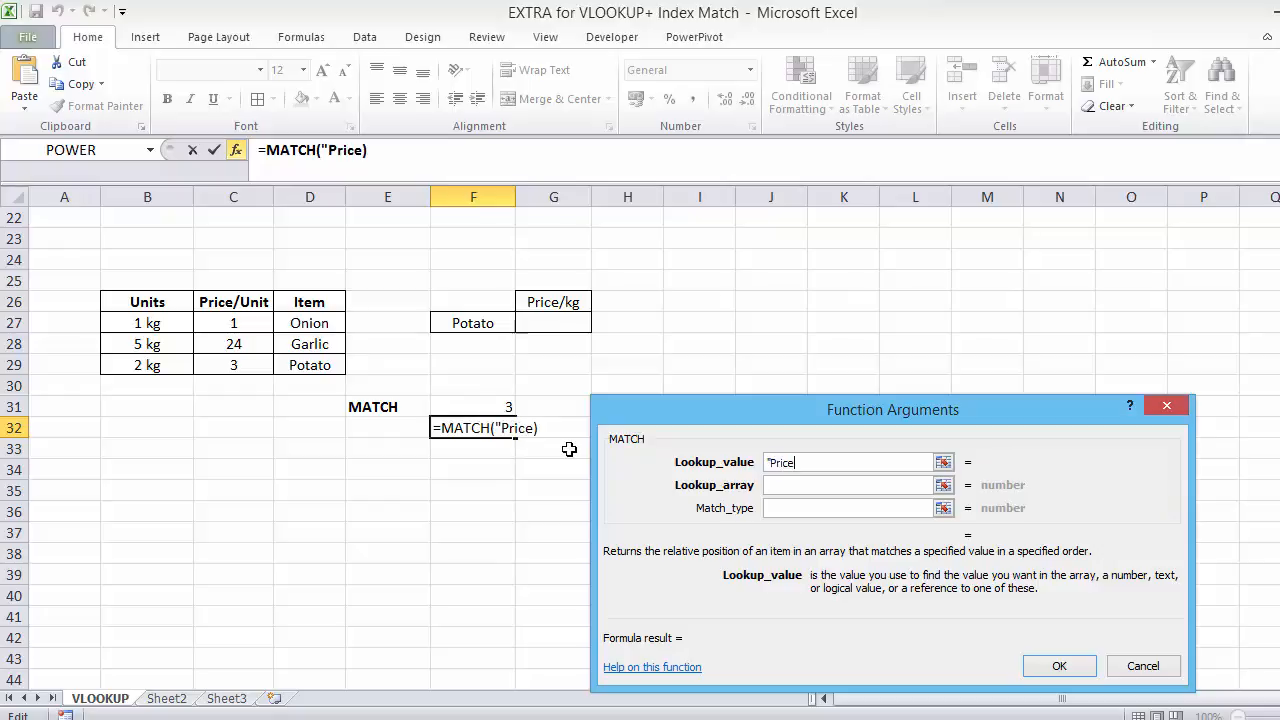
pyautogui.write('/Un')
pyautogui.press('BackSpace')
pyautogui.write('nit"')
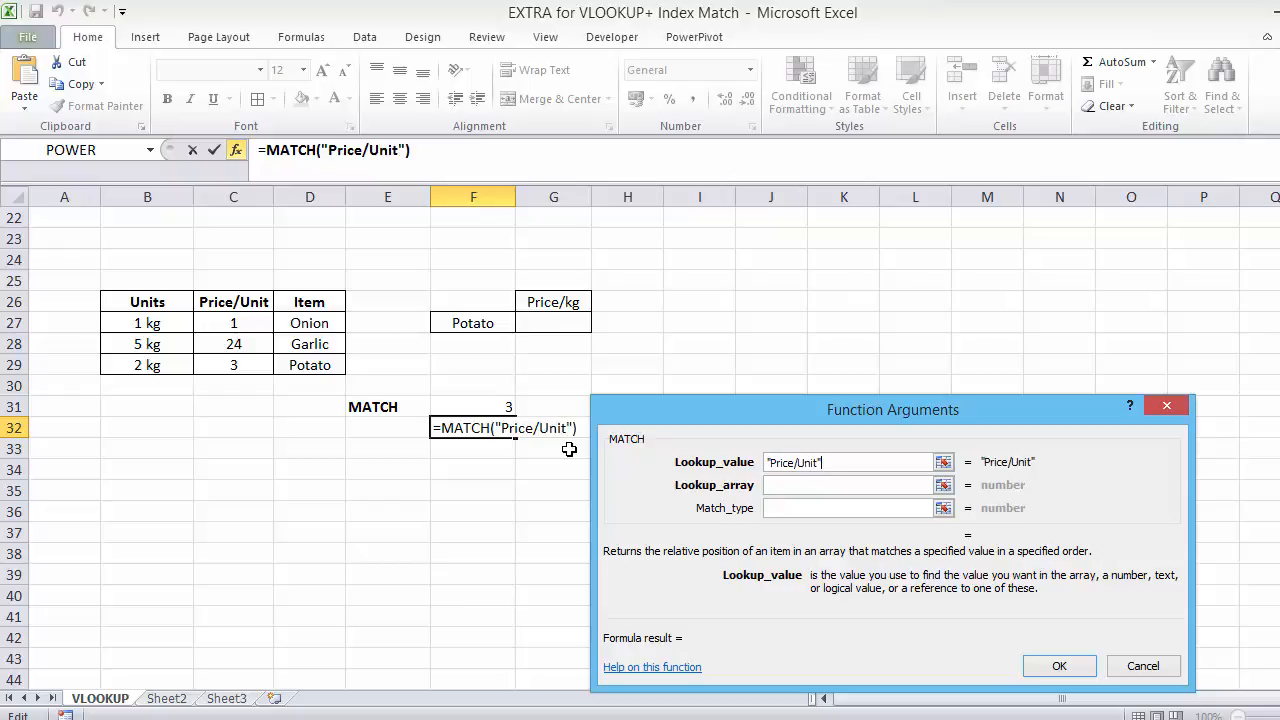
# - Set Lookup_array to the header row B26:D26 and Match_type to 0, and enter the finished MATCH formula in F32
pyautogui.click(772, 490)
pyautogui.moveTo(135, 296); pyautogui.dragTo(305, 301)
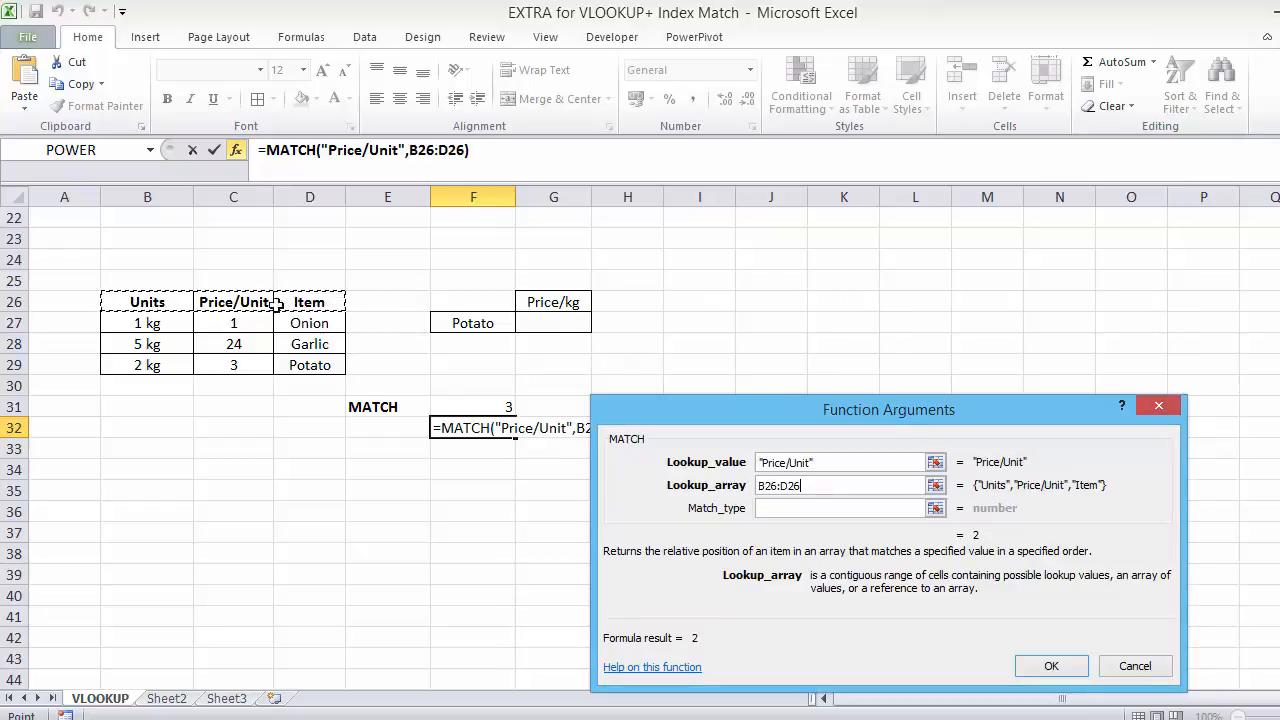
pyautogui.click(792, 506)
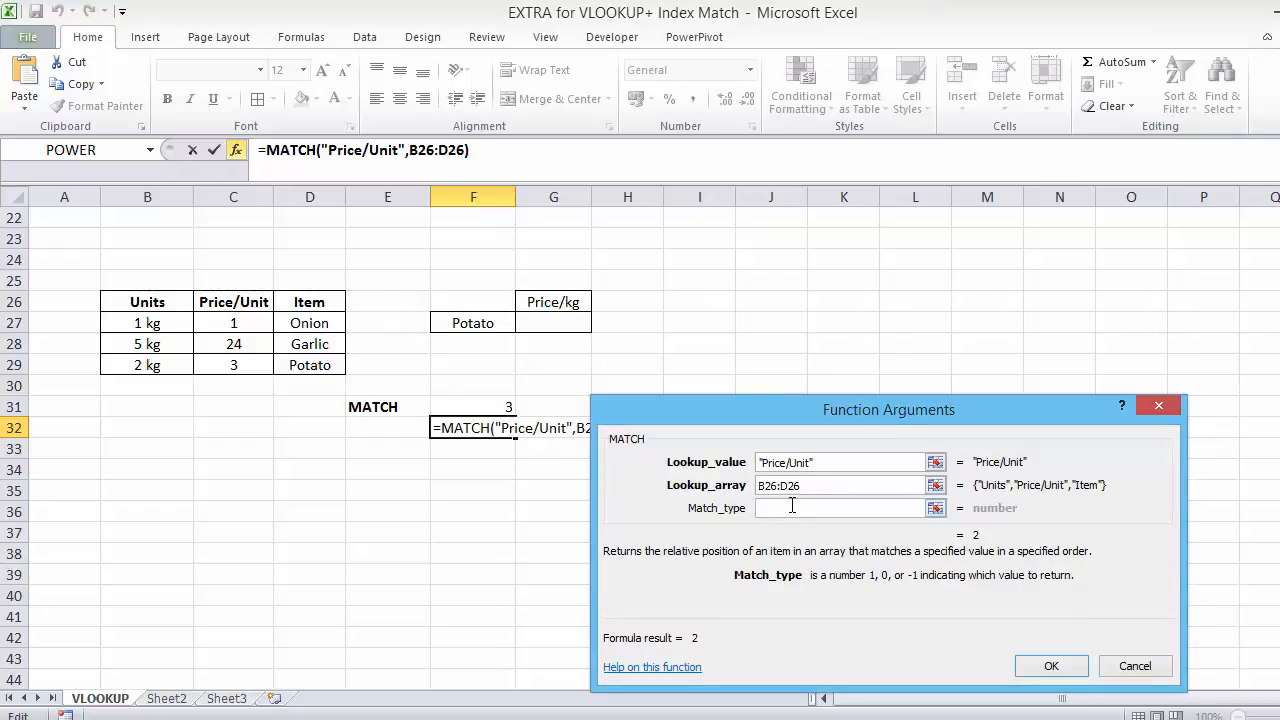
pyautogui.write('0')
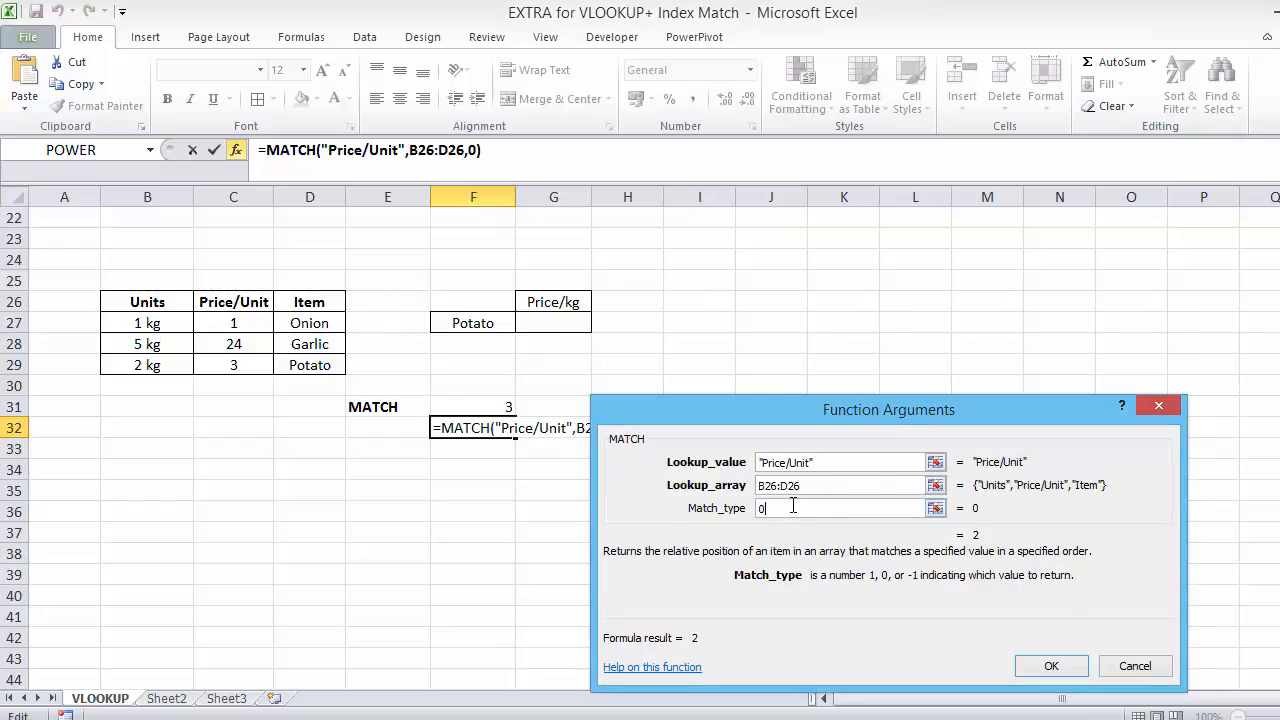
pyautogui.click(1050, 668)
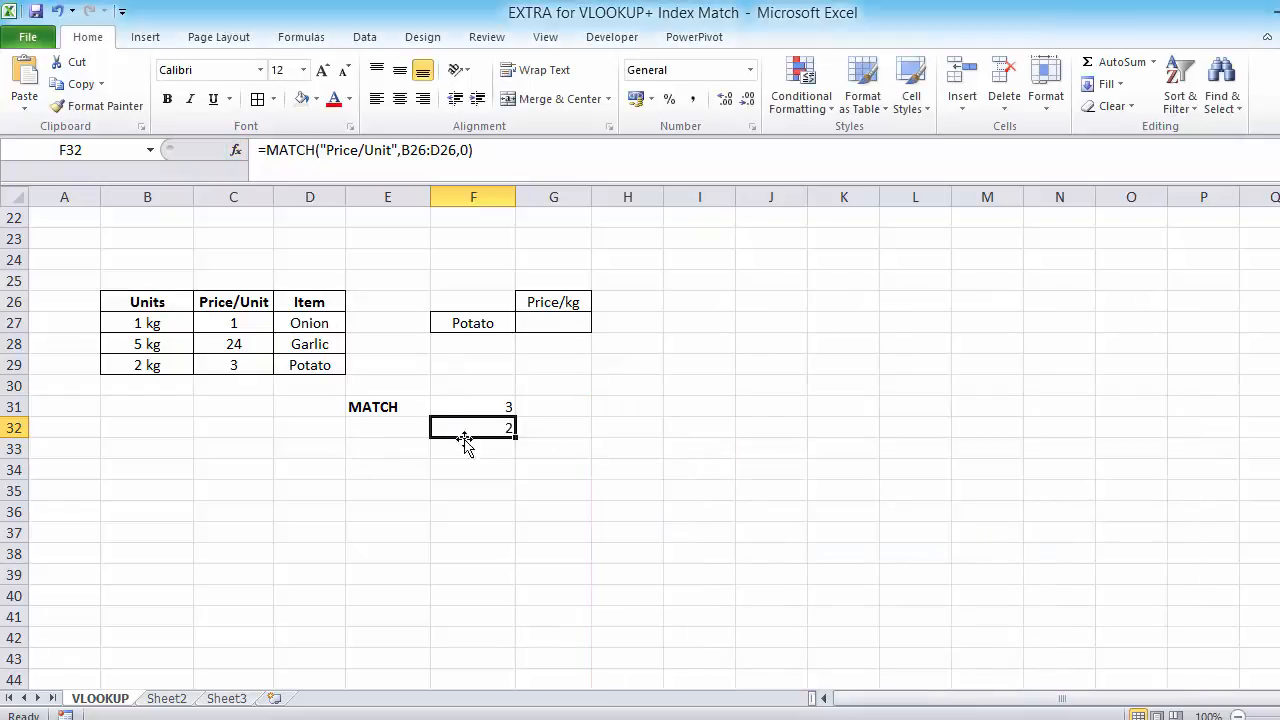
# - Enter the bold label INDEX in E34
pyautogui.click(372, 469)
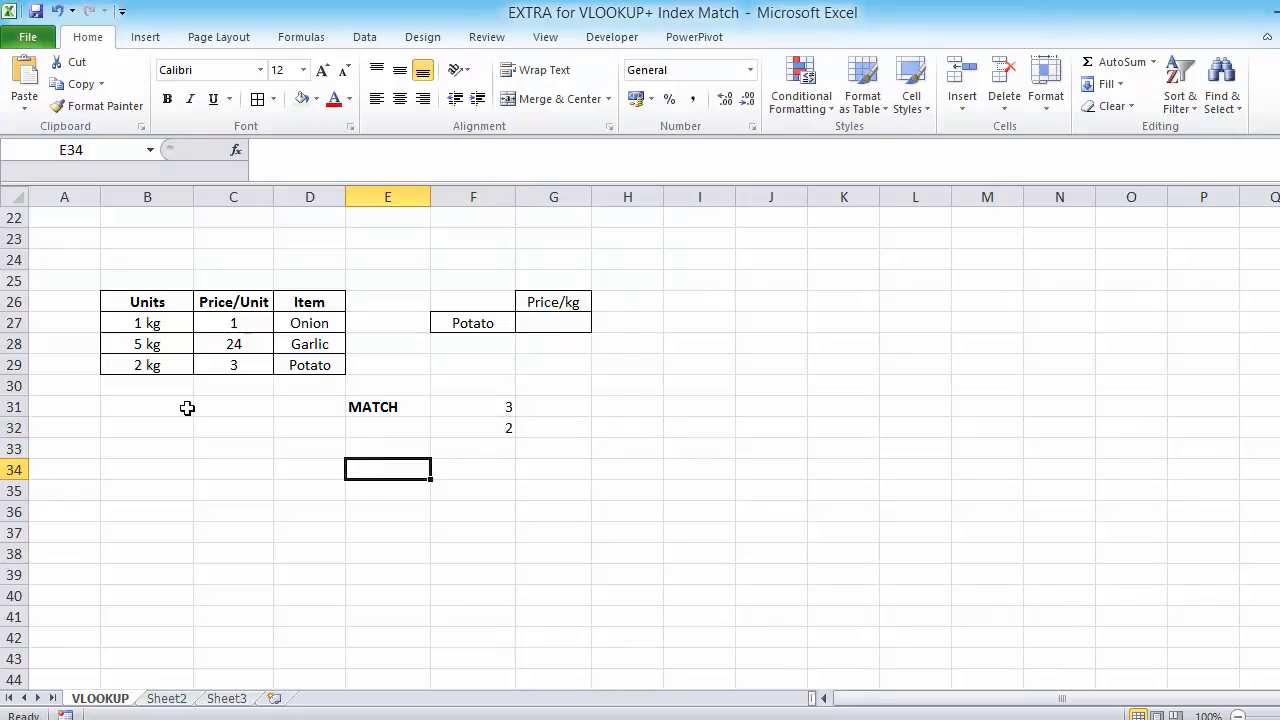
pyautogui.write('INDEX')
pyautogui.press('Tab')
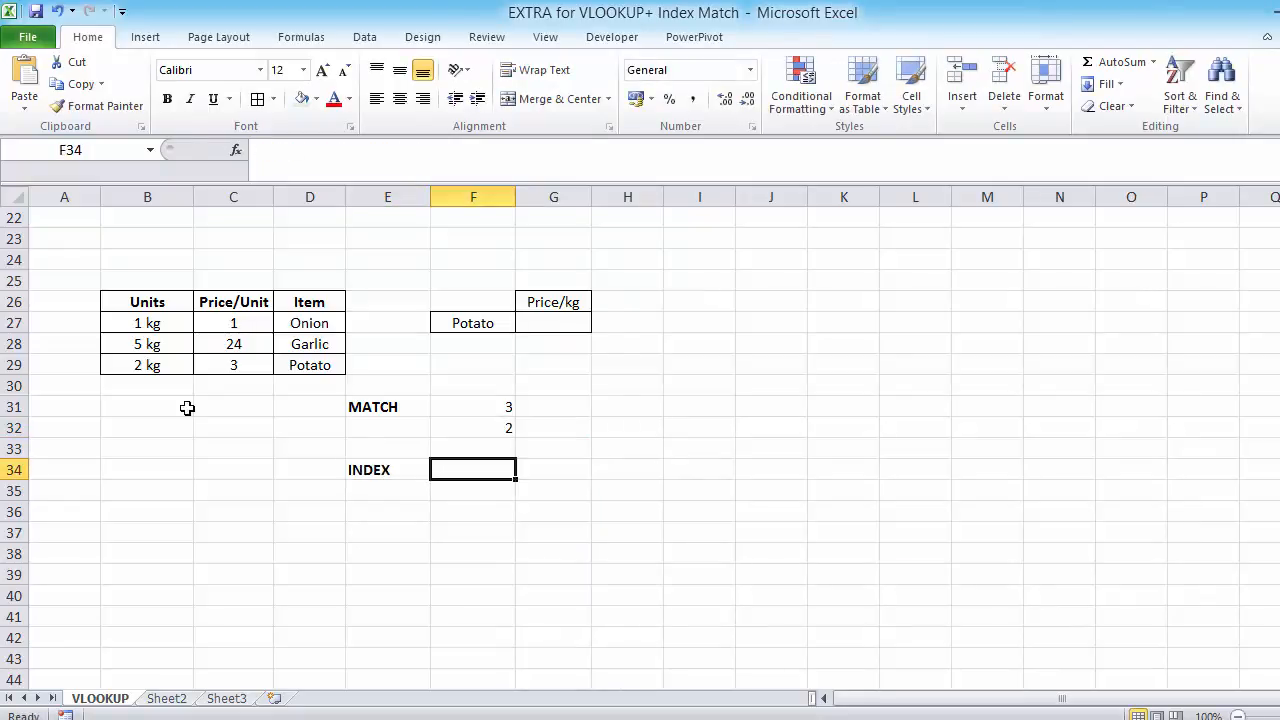
# - Start an INDEX function in F34 with the array,row_num,column_num argument list and set its Array to the whole Units table, B26:D29
pyautogui.write('=INDEX')
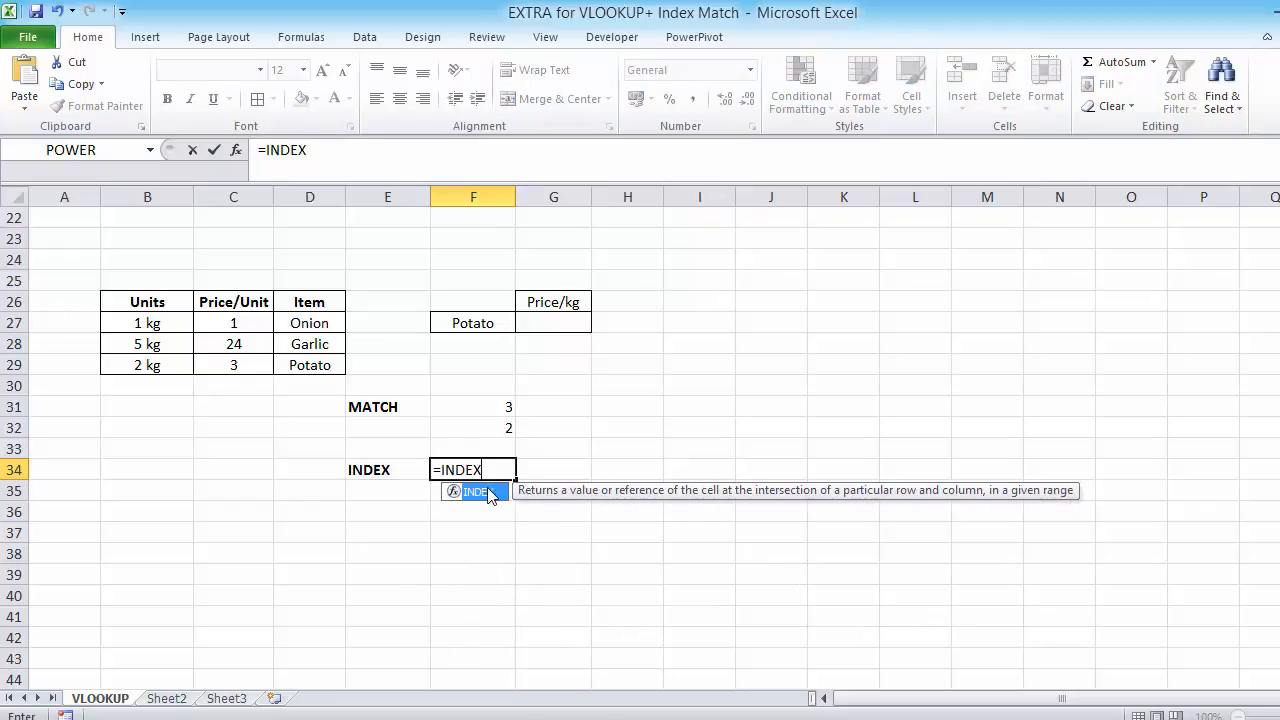
pyautogui.write('(')
pyautogui.click(236, 152)
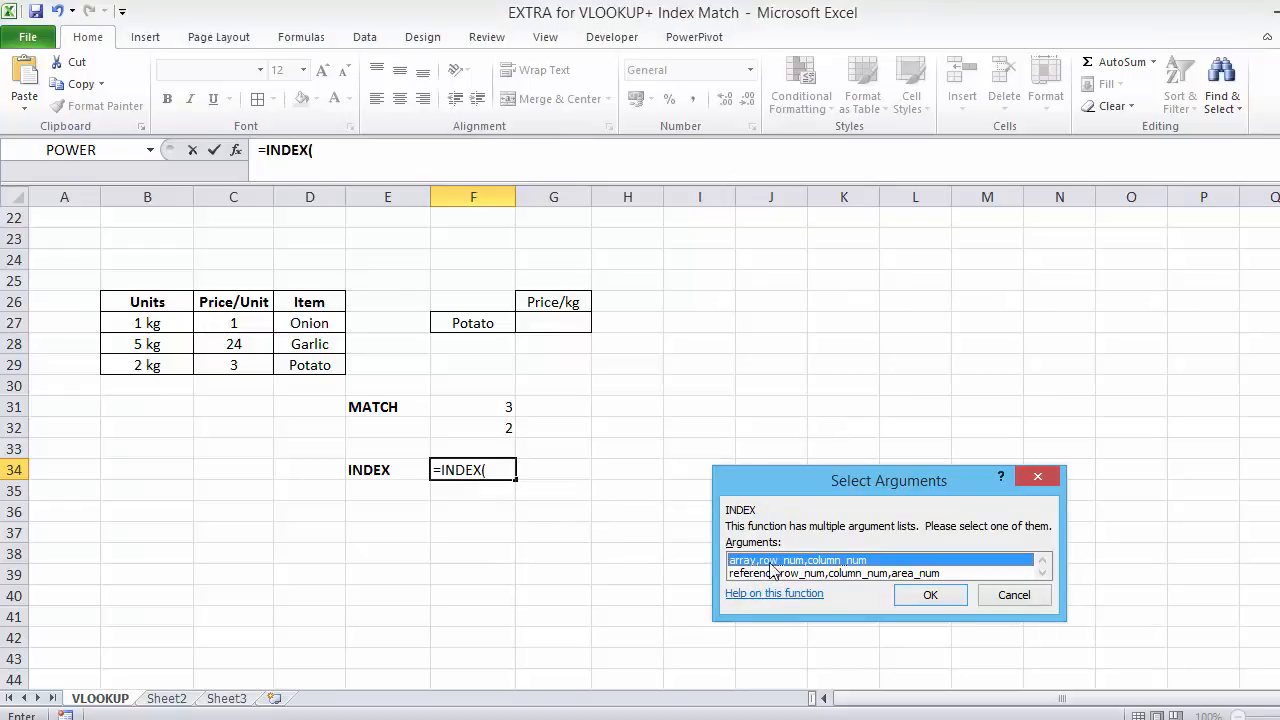
pyautogui.click(920, 595)
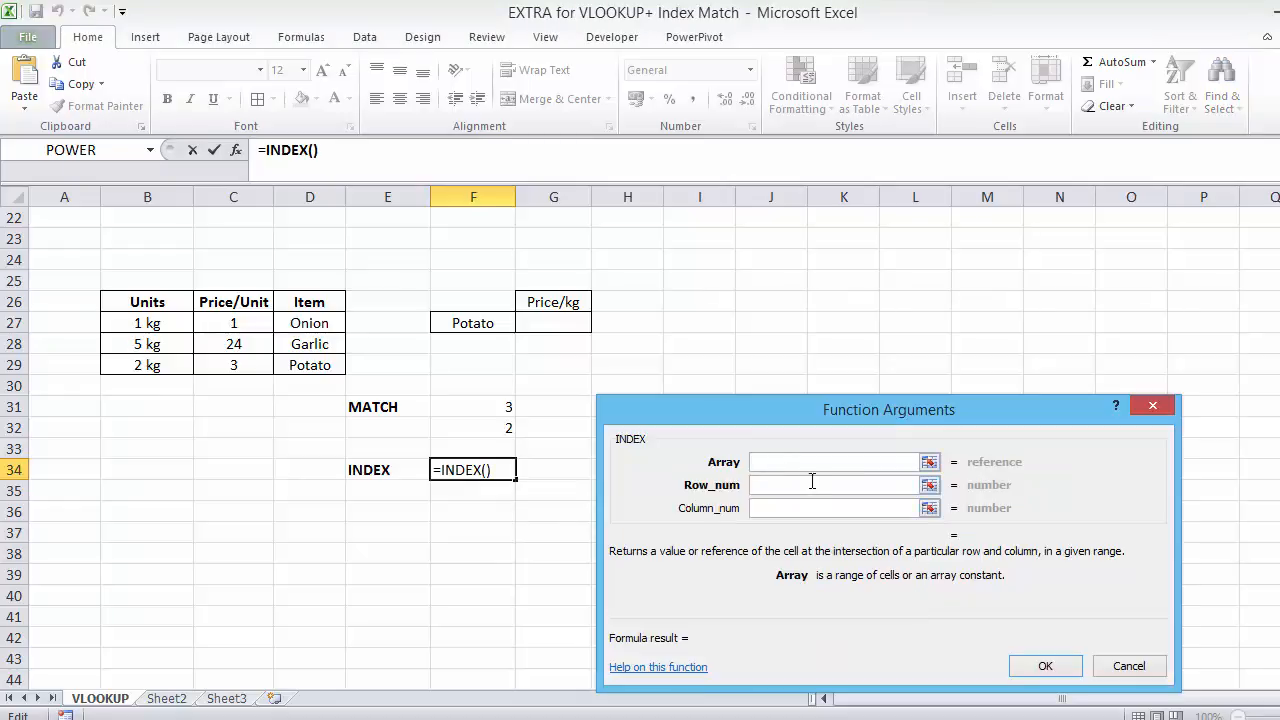
pyautogui.click(147, 299)
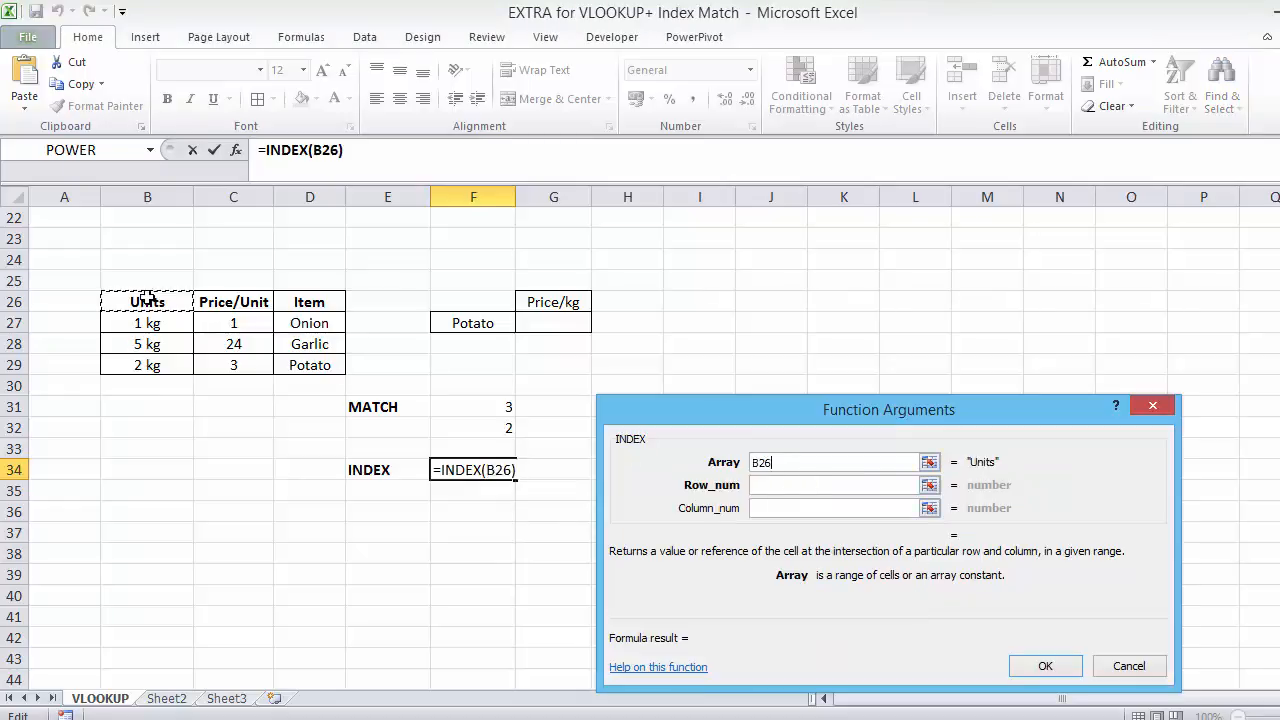
pyautogui.moveTo(147, 299); pyautogui.dragTo(320, 364)
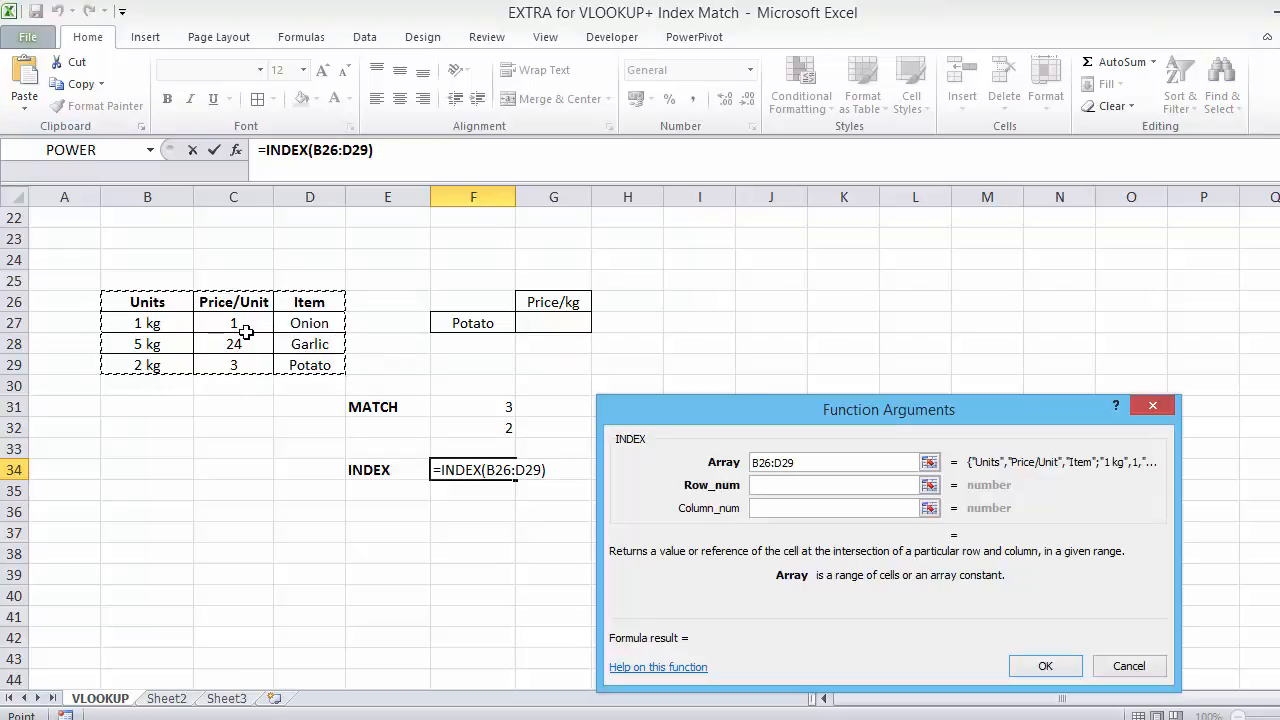
# - Set Row_num to 4 and Column_num to 2, and enter the finished INDEX formula in F34
pyautogui.click(765, 485)
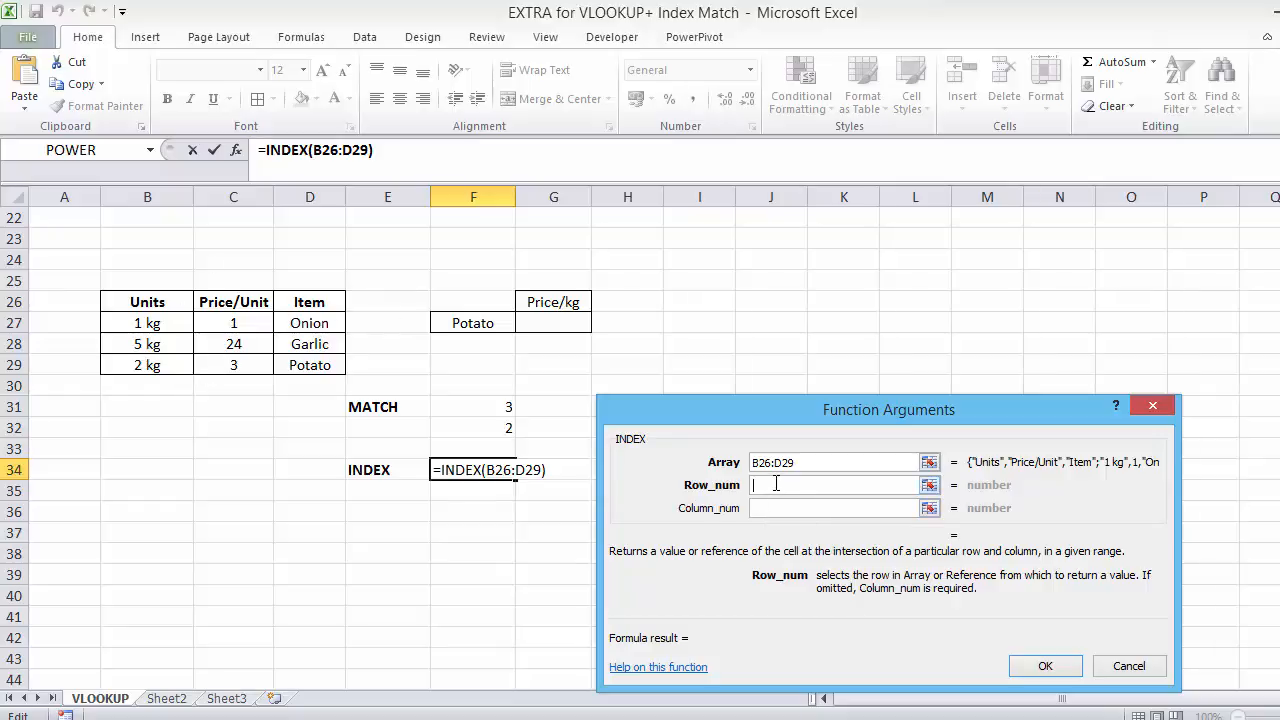
pyautogui.write('3')
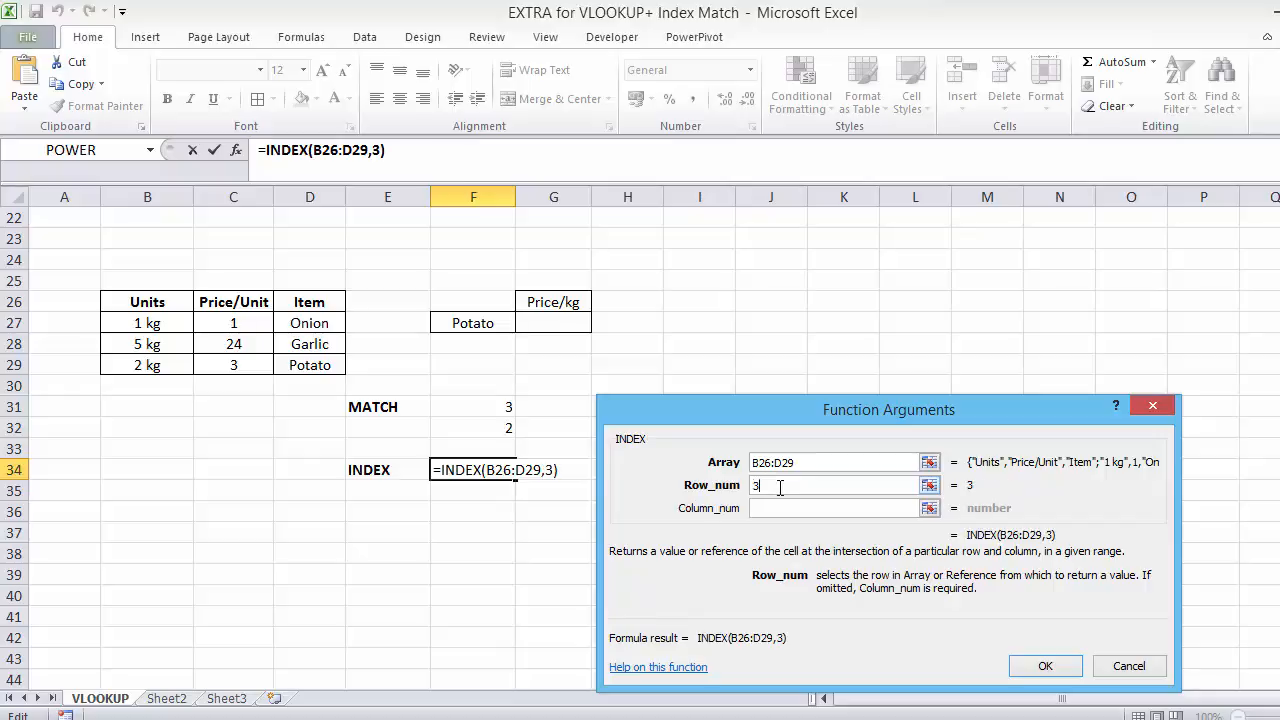
pyautogui.press('BackSpace')
pyautogui.write('4')
pyautogui.click(762, 512)
pyautogui.write('2')
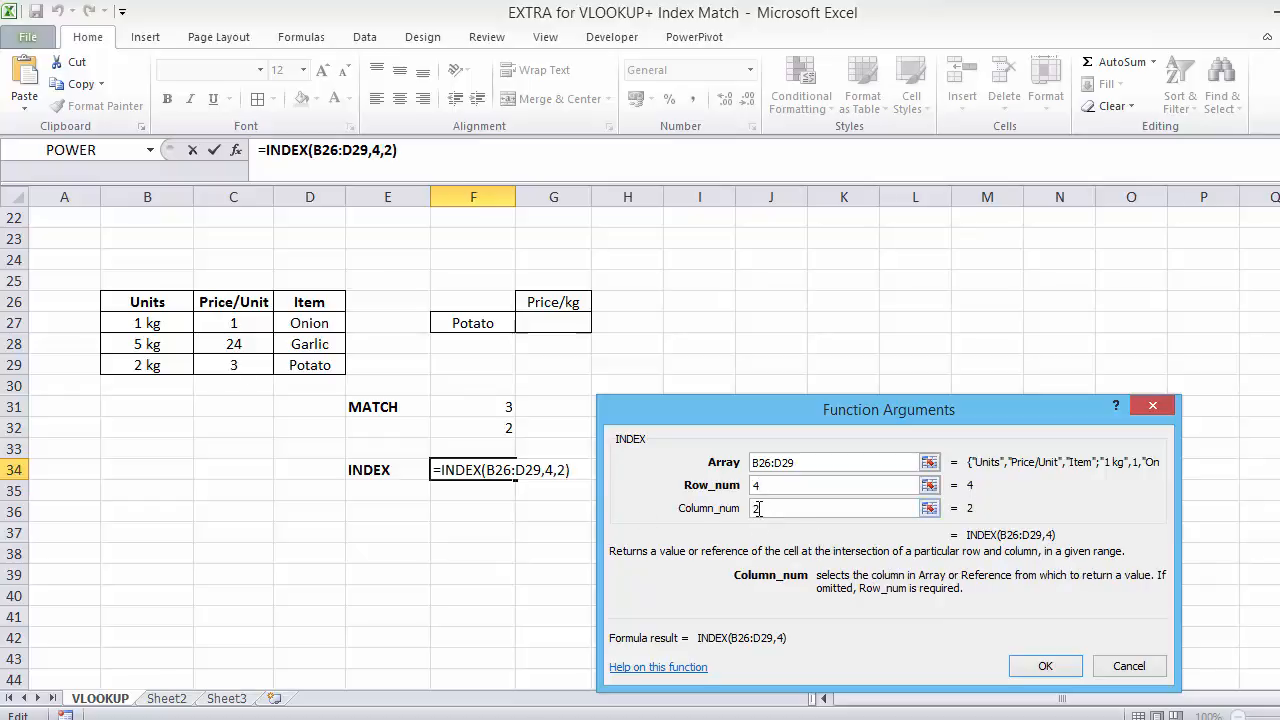
pyautogui.click(1045, 666)
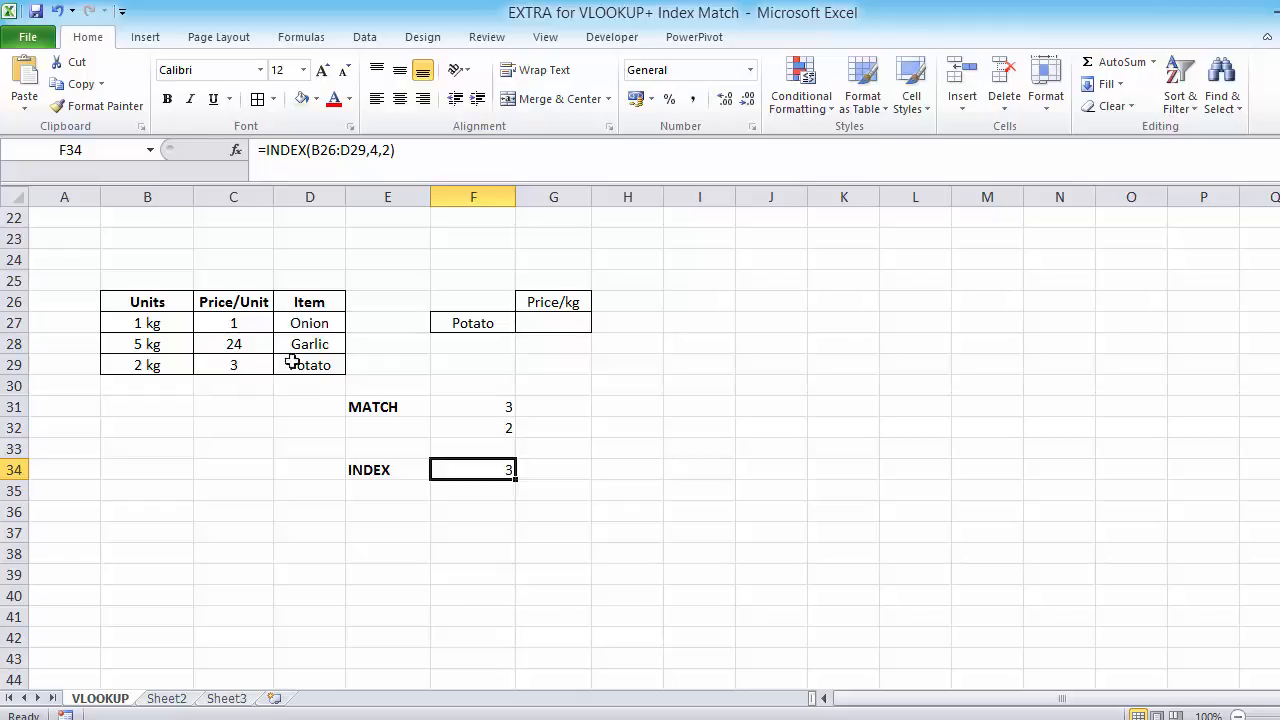
# - Change the header in G26 above the Potato result cell to Price/Unit
pyautogui.click(551, 321)
pyautogui.click(569, 297)
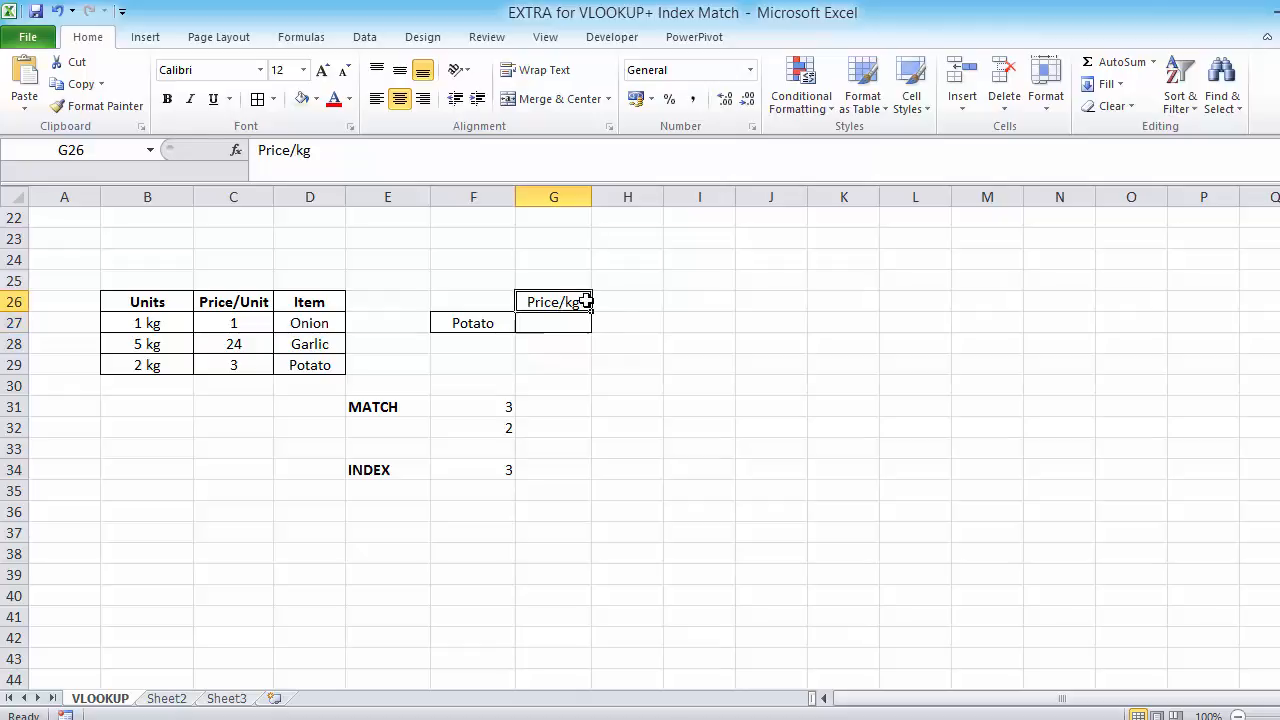
pyautogui.doubleClick(586, 303)
pyautogui.press('BackSpace')
pyautogui.press('BackSpace')
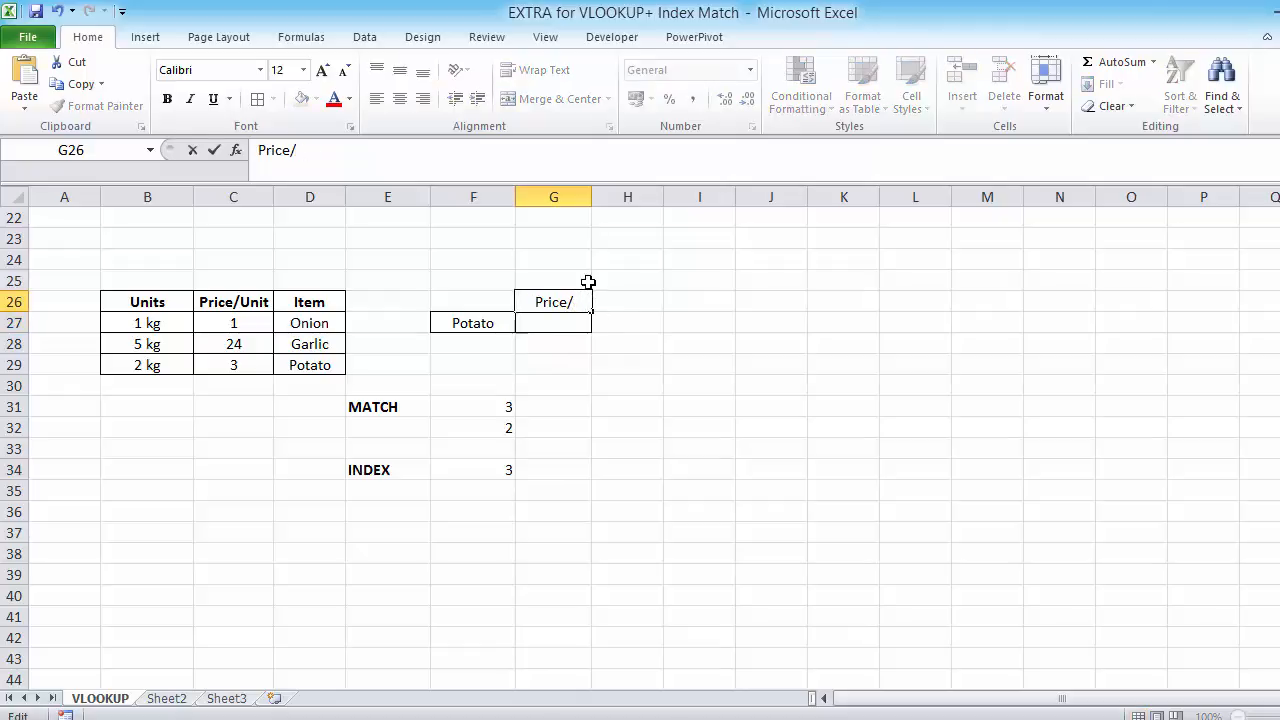
pyautogui.write('Unit')
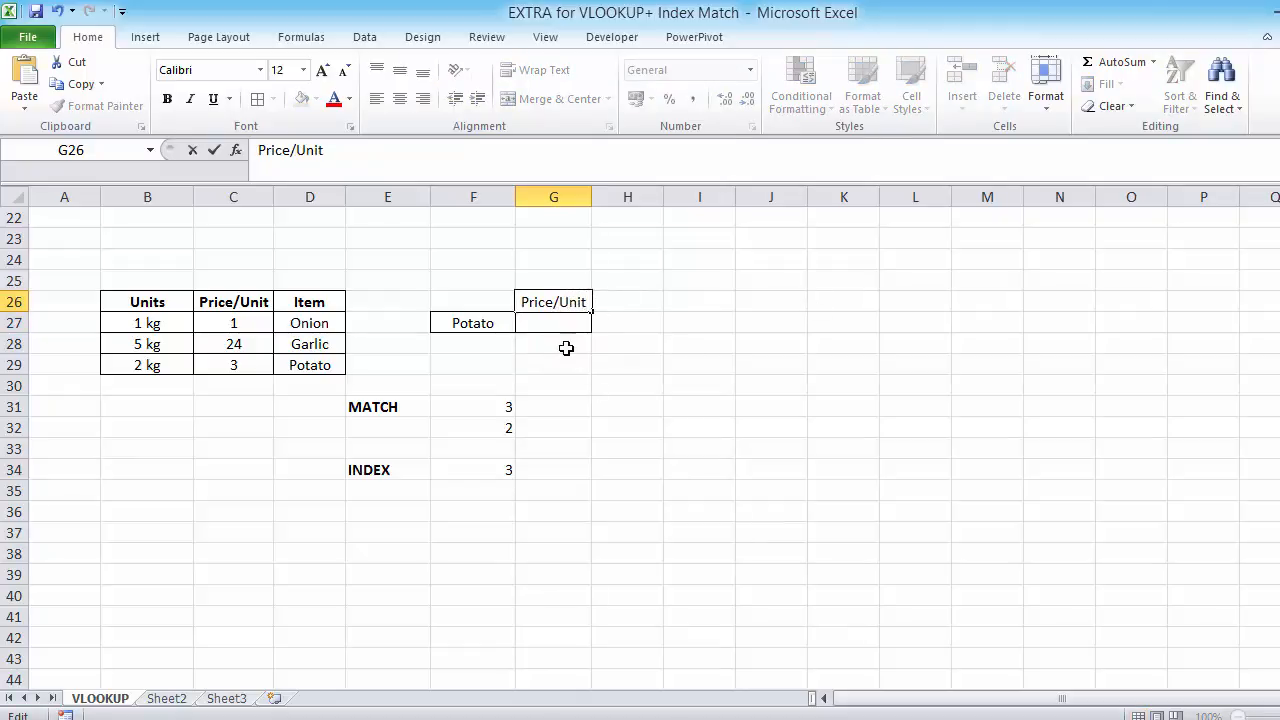
pyautogui.press('Return')
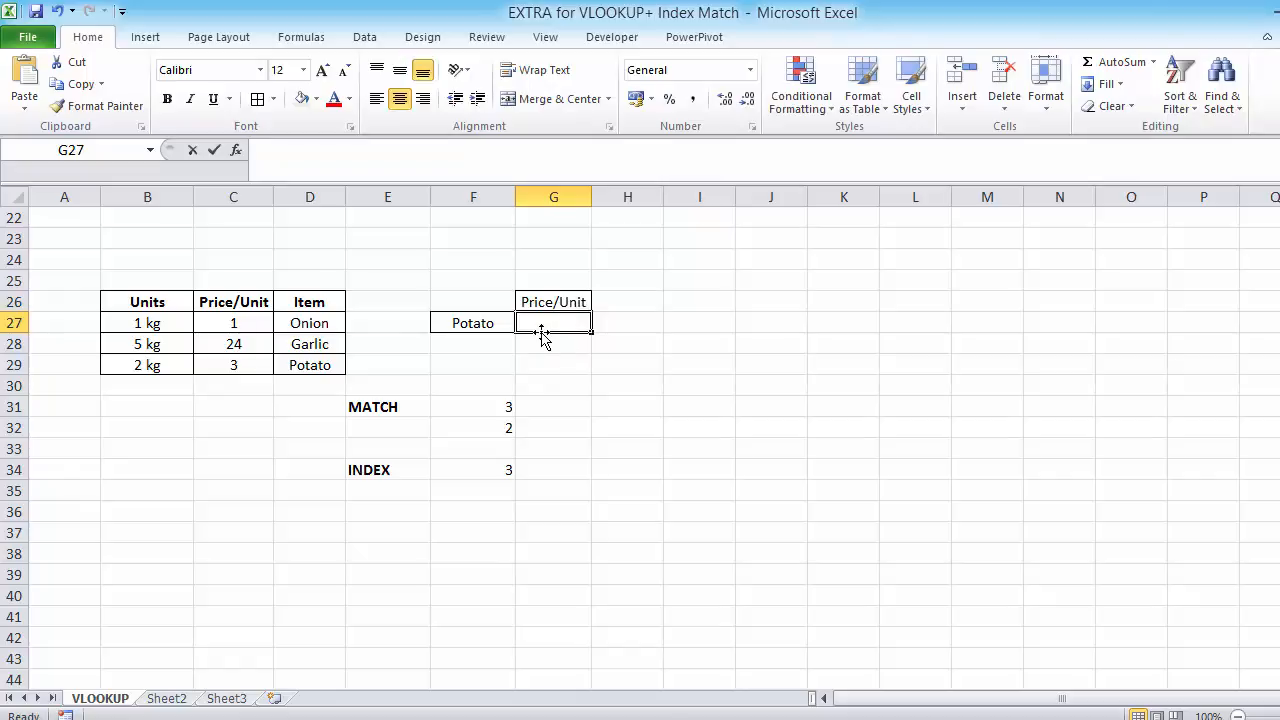
# - Start an INDEX function in G27 and choose the array,row_num,column_num argument list
pyautogui.write('=INDEXT')
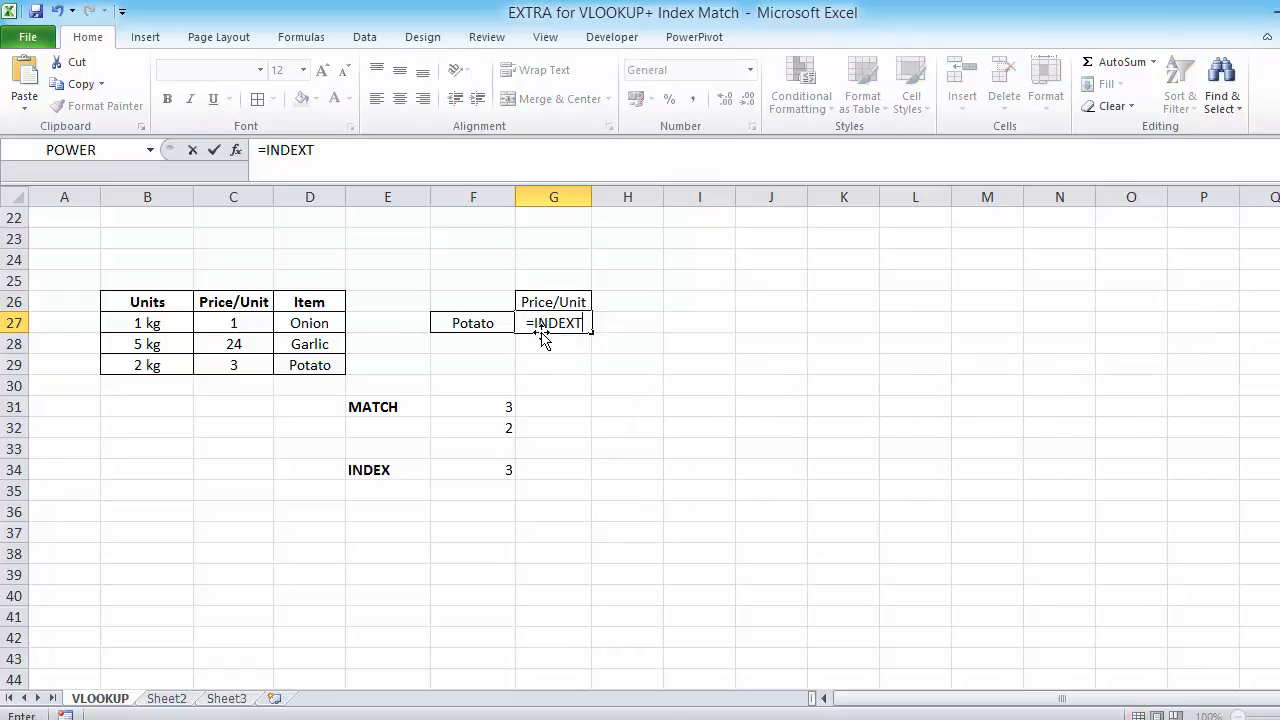
pyautogui.press('BackSpace')
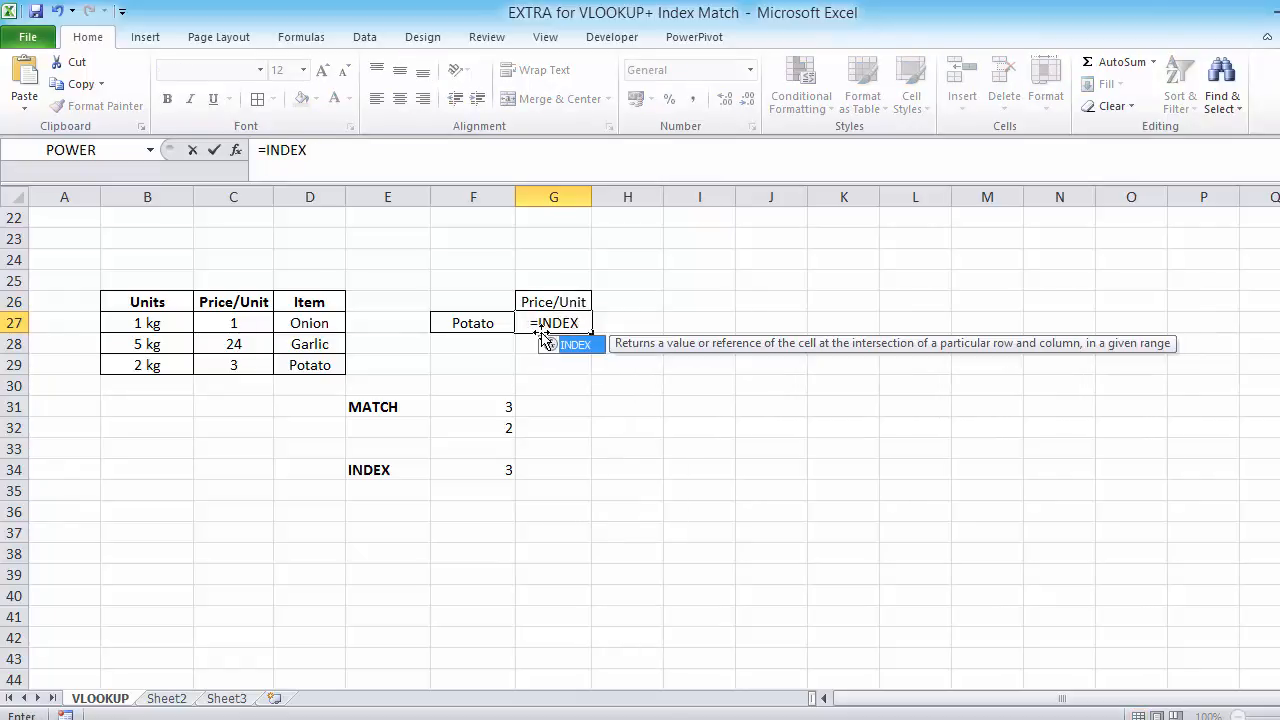
pyautogui.write('(')
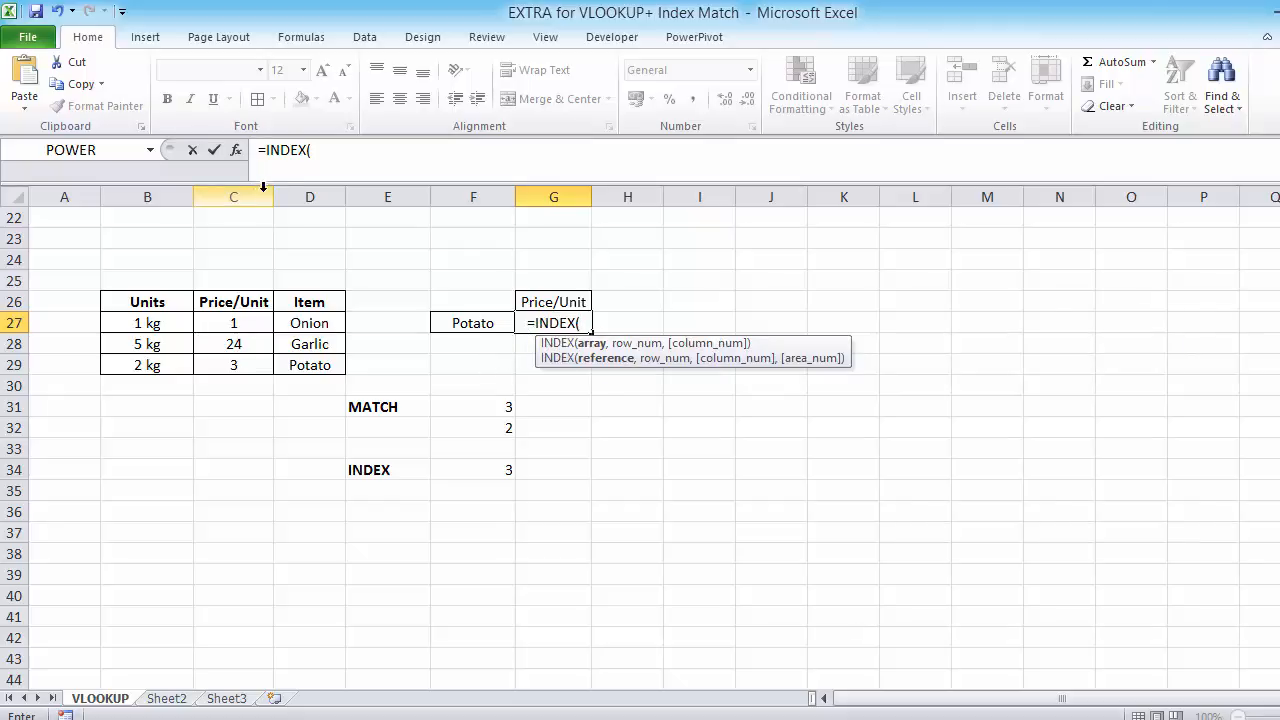
pyautogui.click(236, 150)
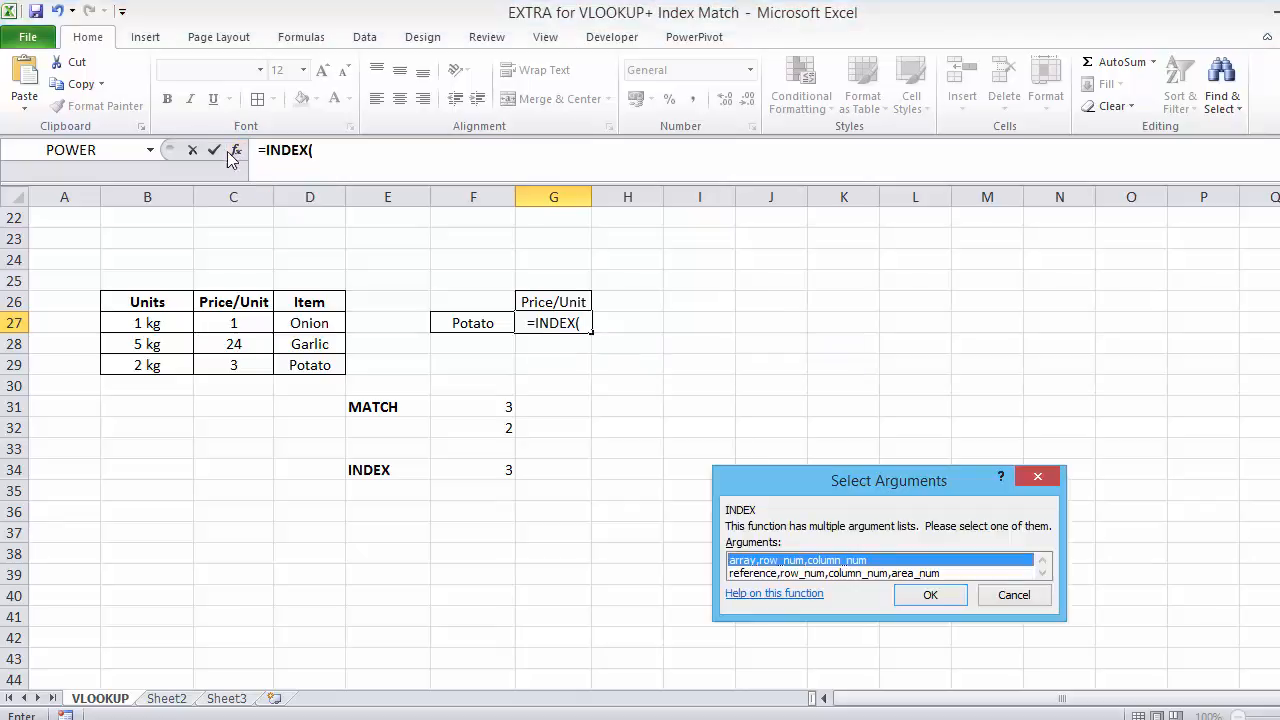
pyautogui.click(930, 595)
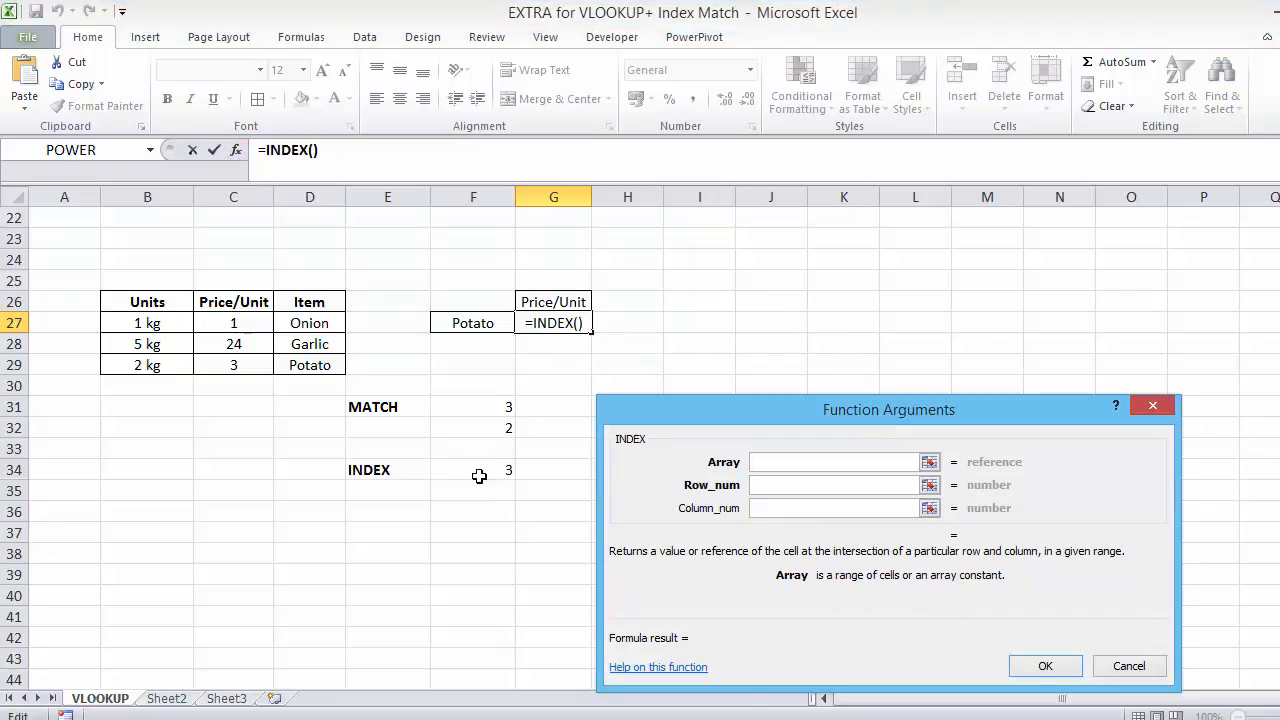
# - Set the INDEX arguments to Row_num 4, Column_num 2 and Array B26:D29
pyautogui.click(802, 485)
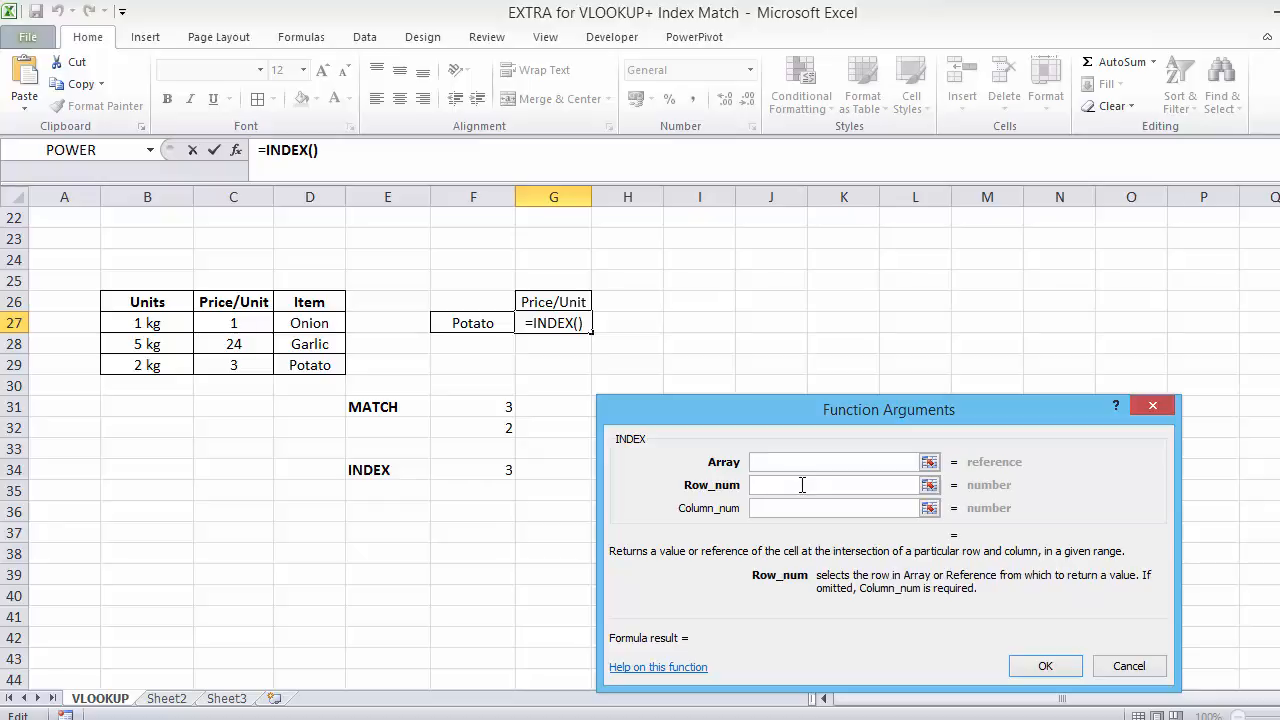
pyautogui.write('2')
pyautogui.click(776, 507)
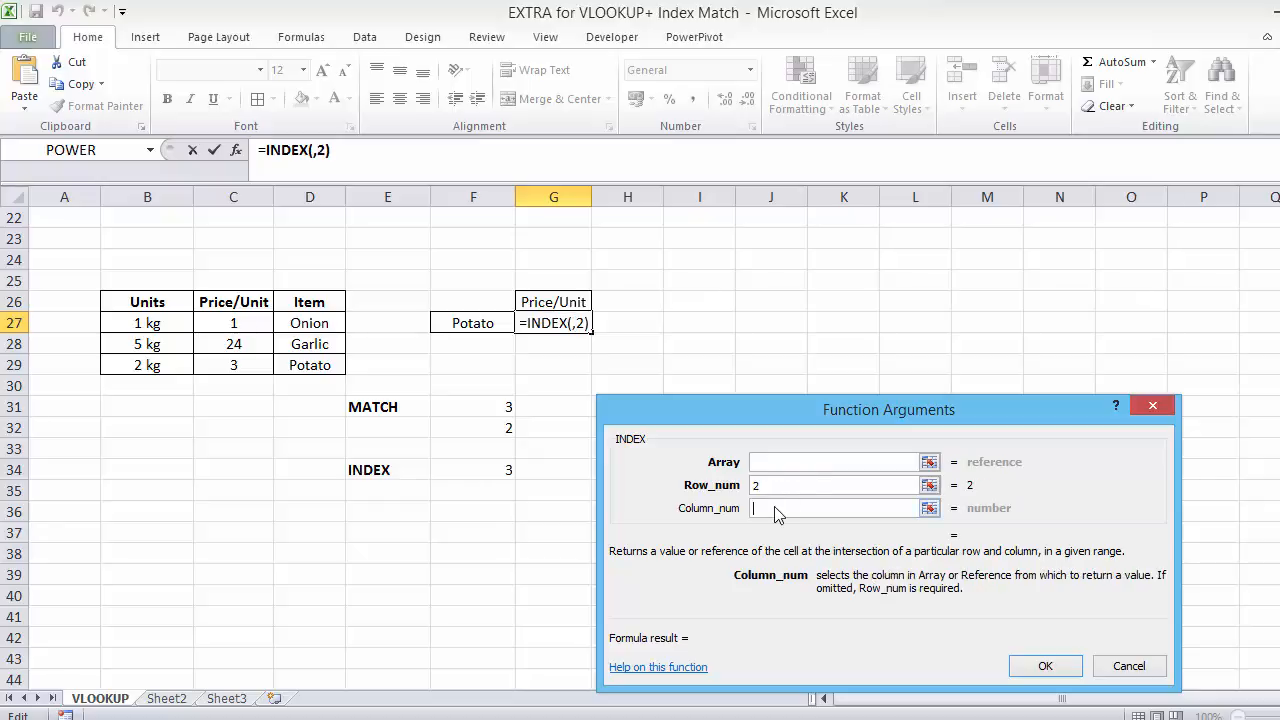
pyautogui.click(727, 487)
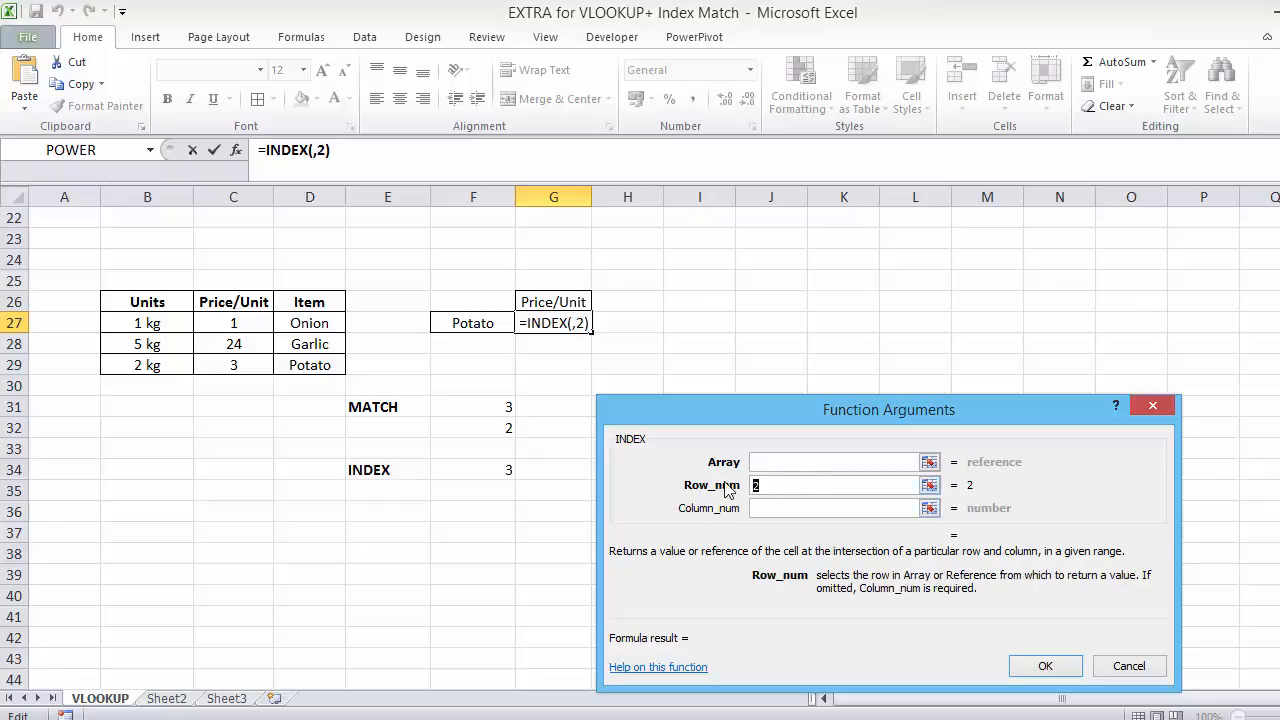
pyautogui.write('4')
pyautogui.click(765, 508)
pyautogui.write('2')
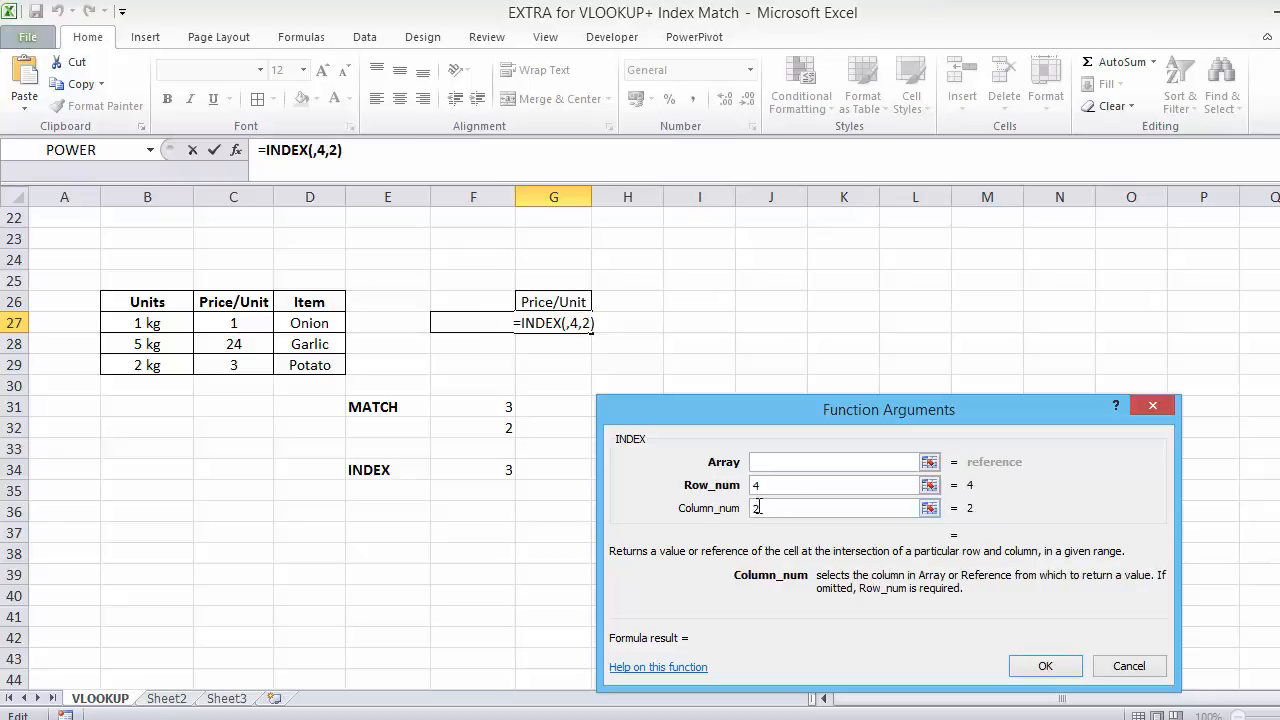
pyautogui.click(757, 463)
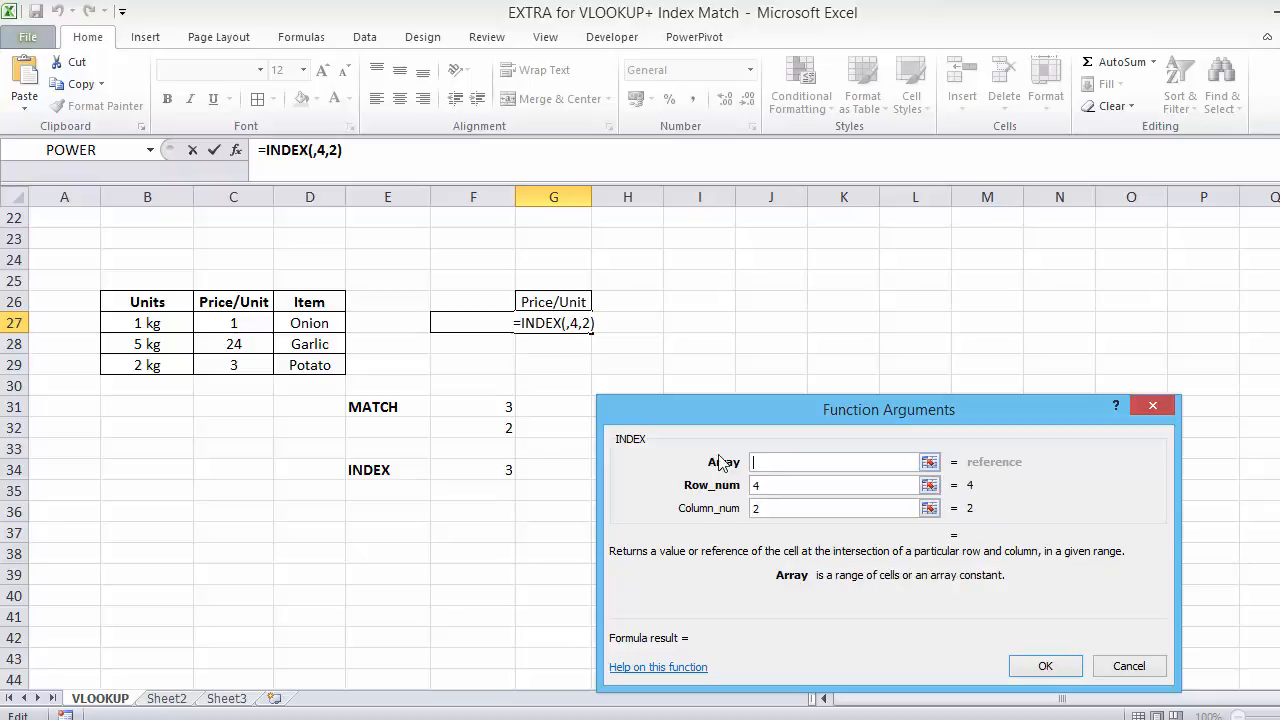
pyautogui.moveTo(119, 304); pyautogui.dragTo(289, 365)
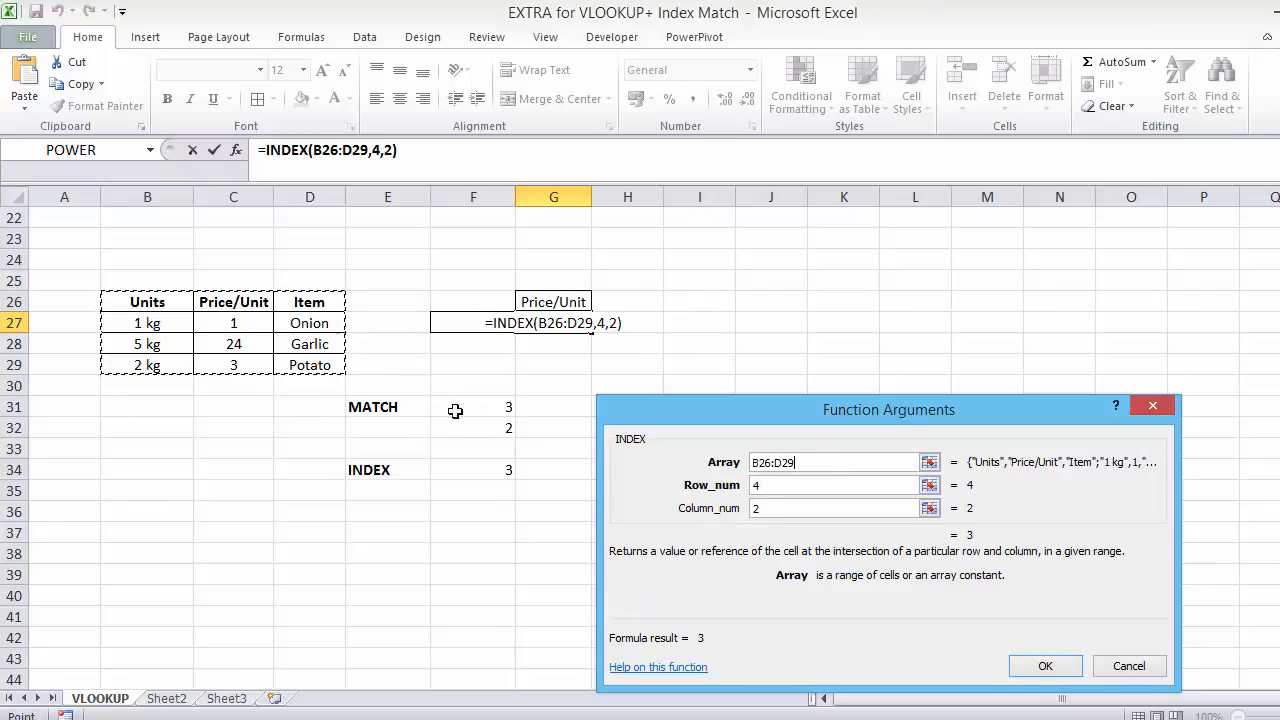
# - Replace the Row_num value with a nested MATCH function, open its arguments and clear the stray 2 from Lookup_array
pyautogui.moveTo(785, 485); pyautogui.dragTo(746, 487)
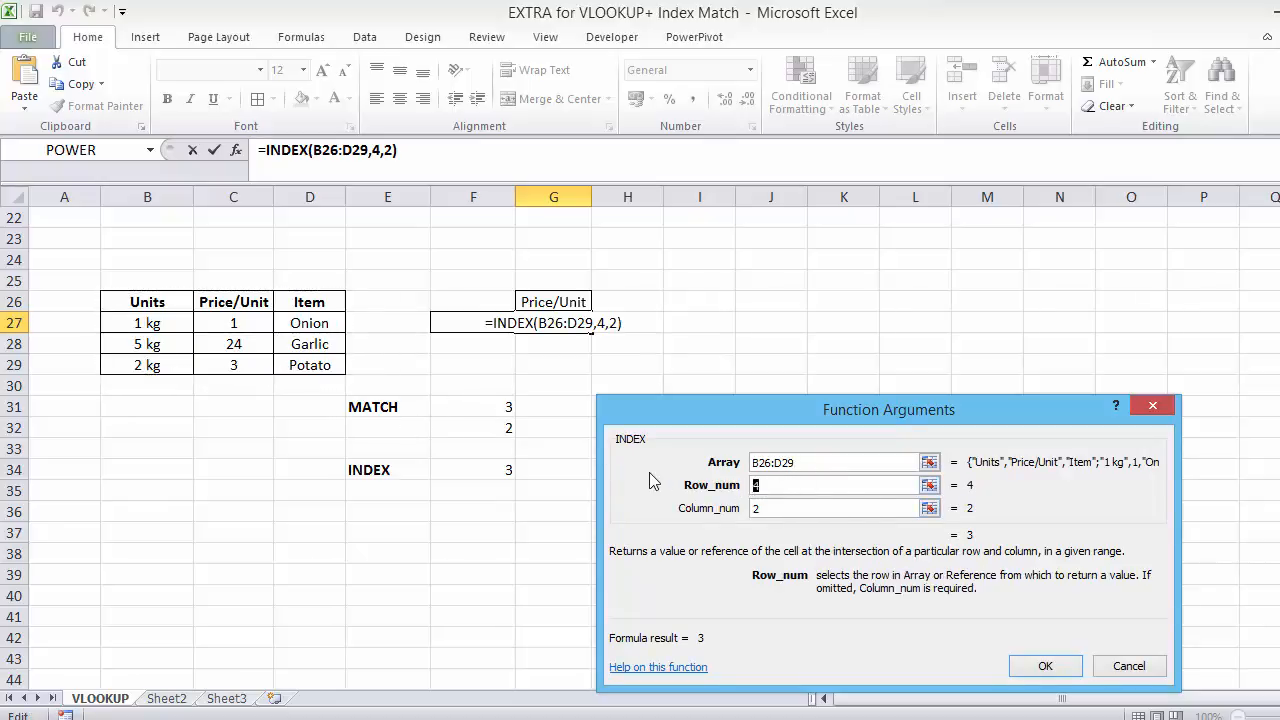
pyautogui.write('MATCH')
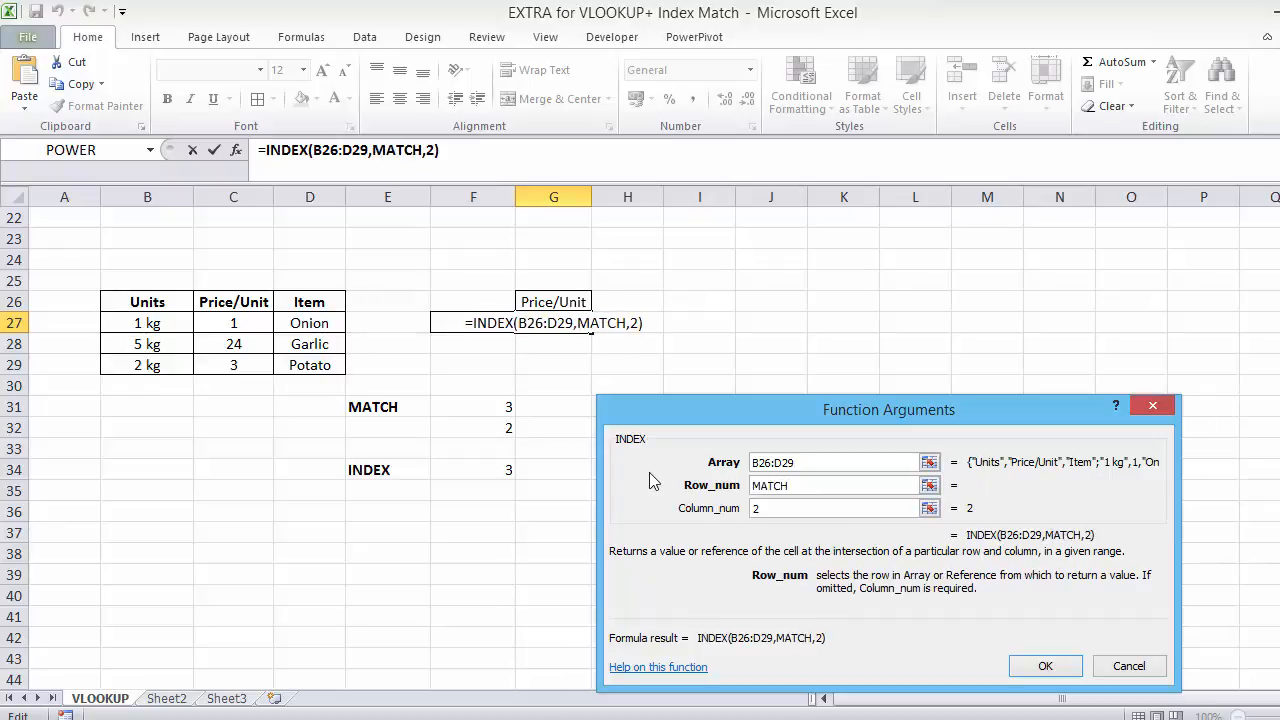
pyautogui.write('(')
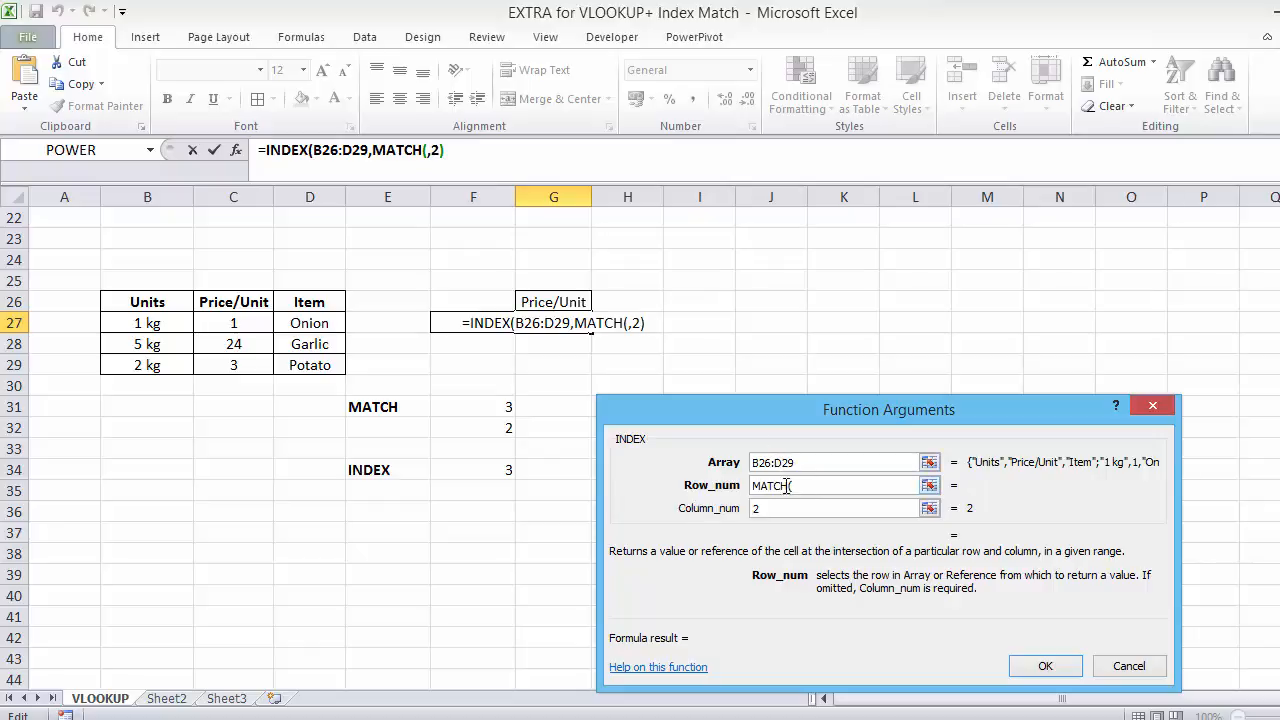
pyautogui.click(405, 150)
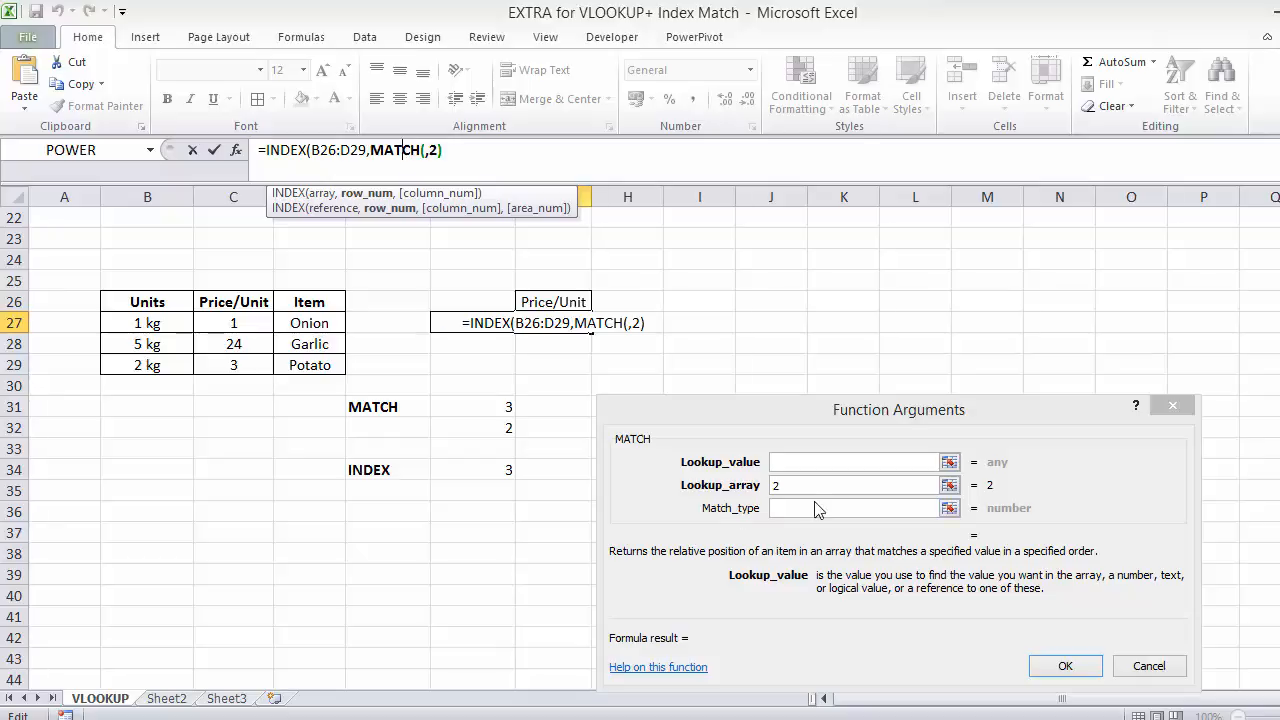
pyautogui.click(785, 485)
pyautogui.press('BackSpace')
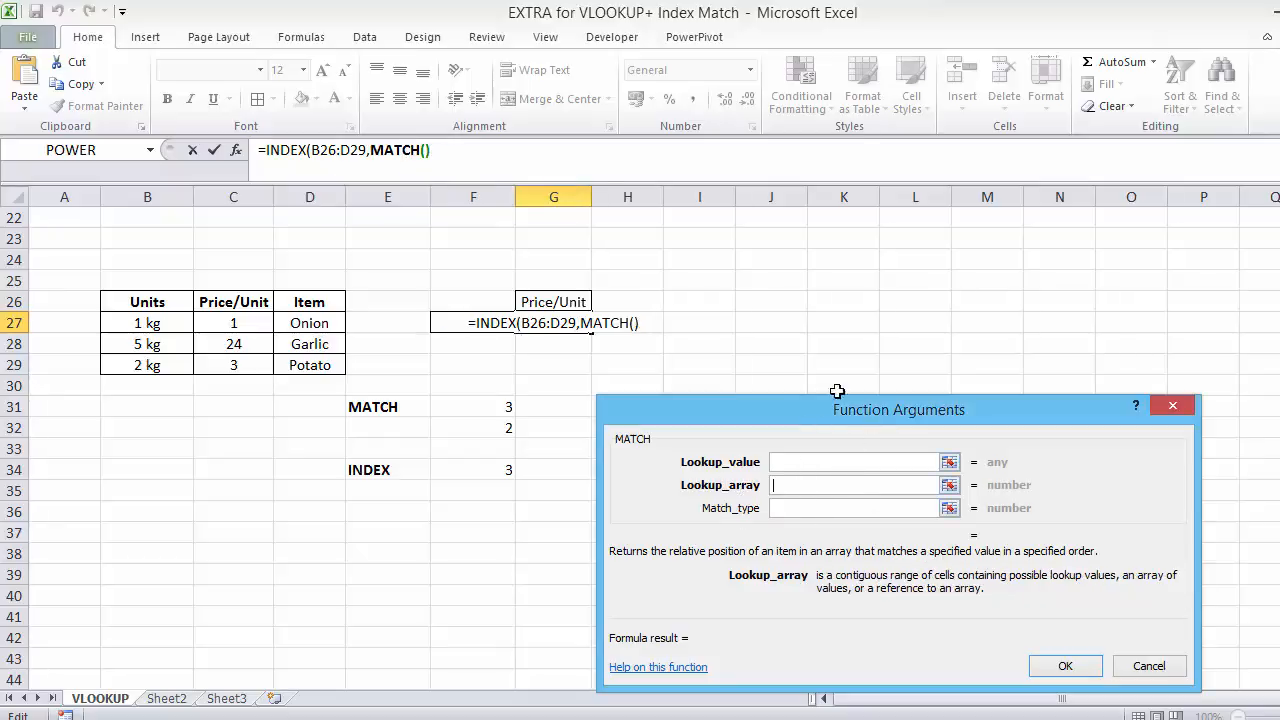
# - Set the nested MATCH arguments to Lookup_value D29, Lookup_array D26:D29 and Match_type 0
pyautogui.click(781, 462)
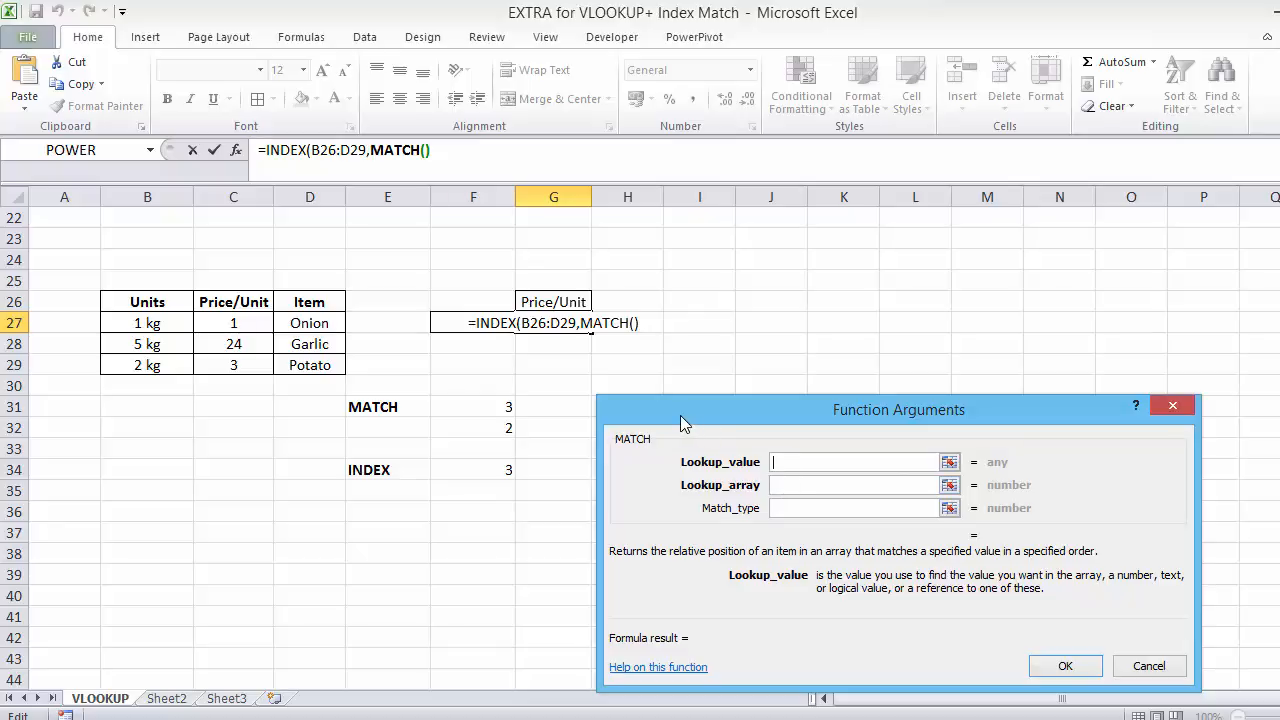
pyautogui.click(309, 366)
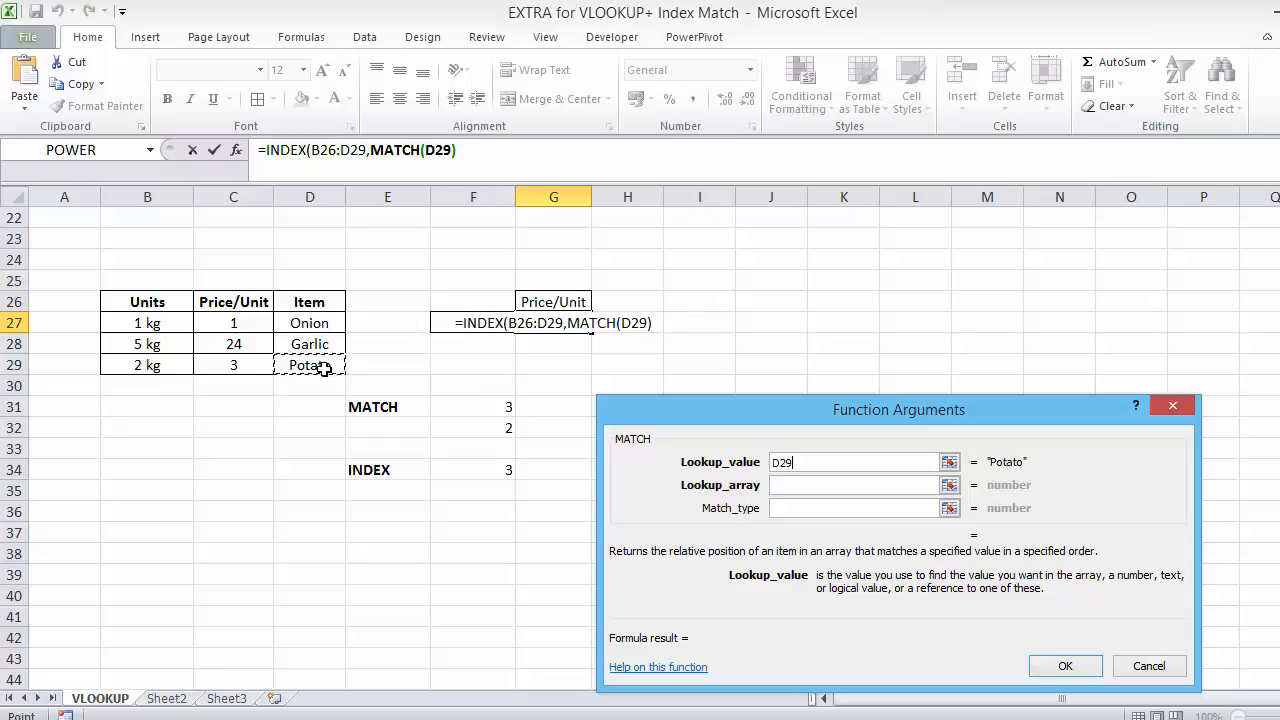
pyautogui.click(802, 483)
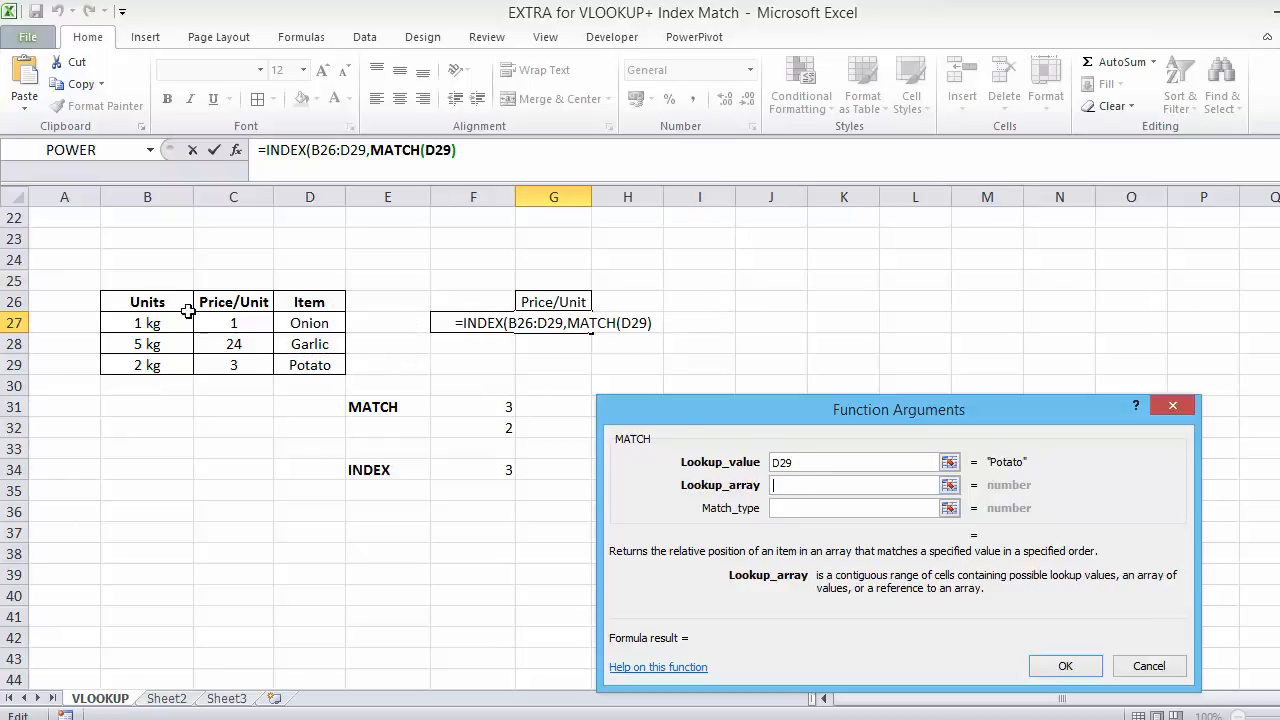
pyautogui.moveTo(309, 302); pyautogui.dragTo(311, 372)
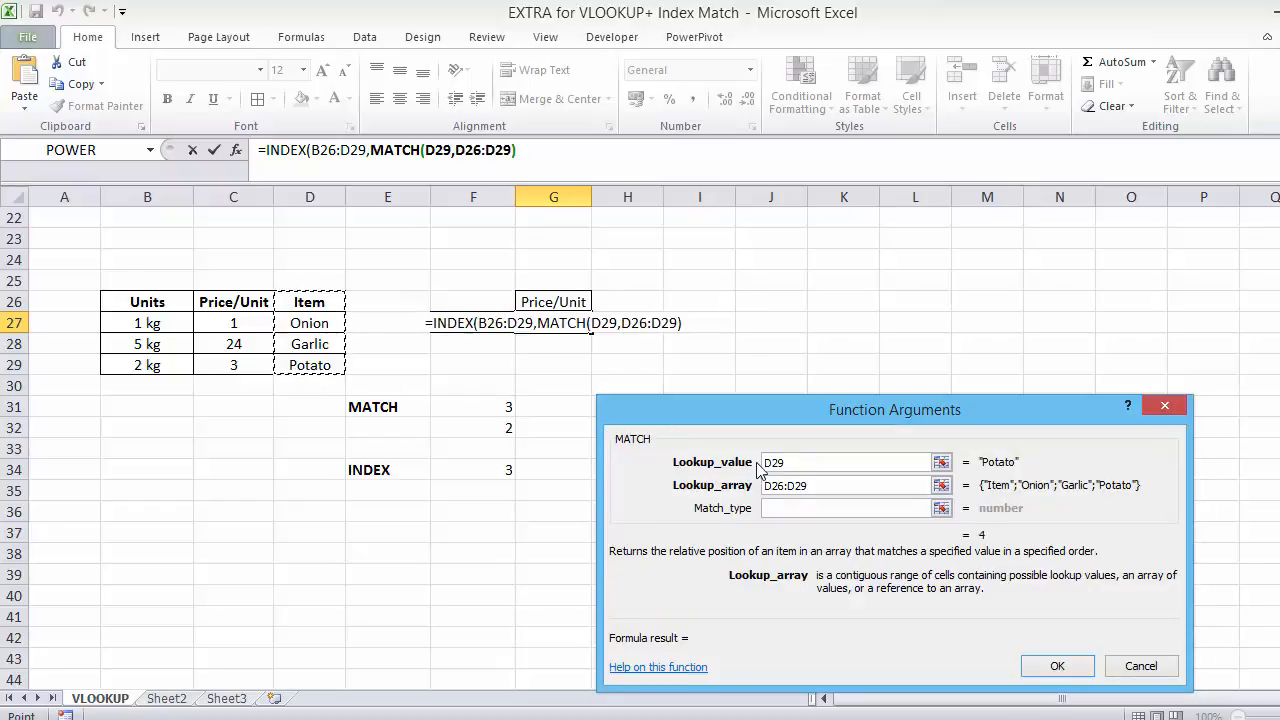
pyautogui.click(795, 507)
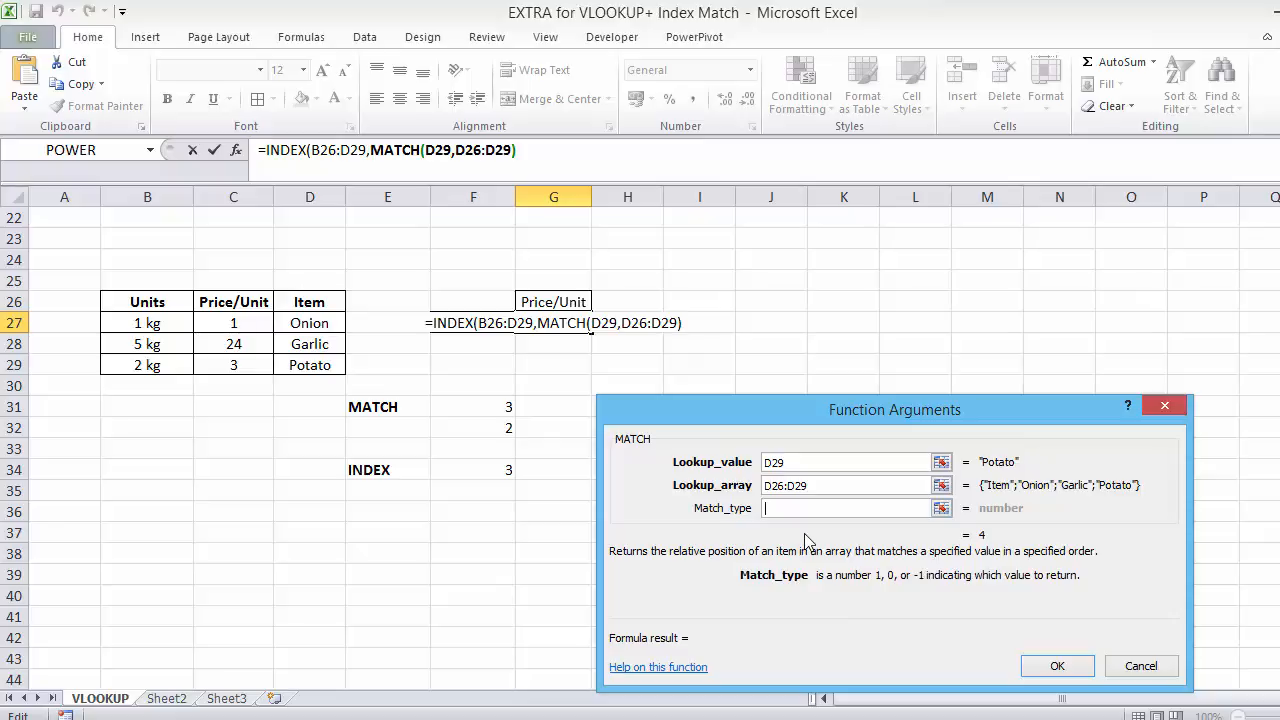
pyautogui.write('0')
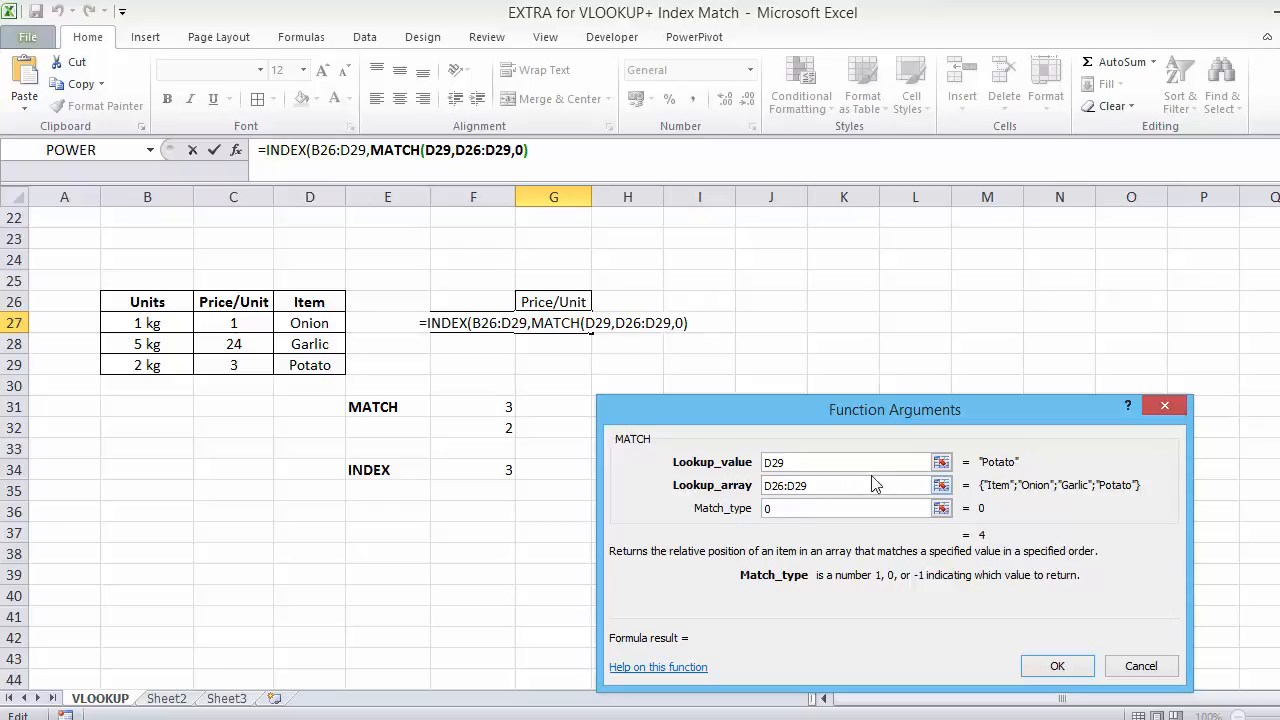
# - Enter a nested MATCH function as the Column_num value of the INDEX formula and open its arguments
pyautogui.click(290, 150)
pyautogui.click(771, 507)
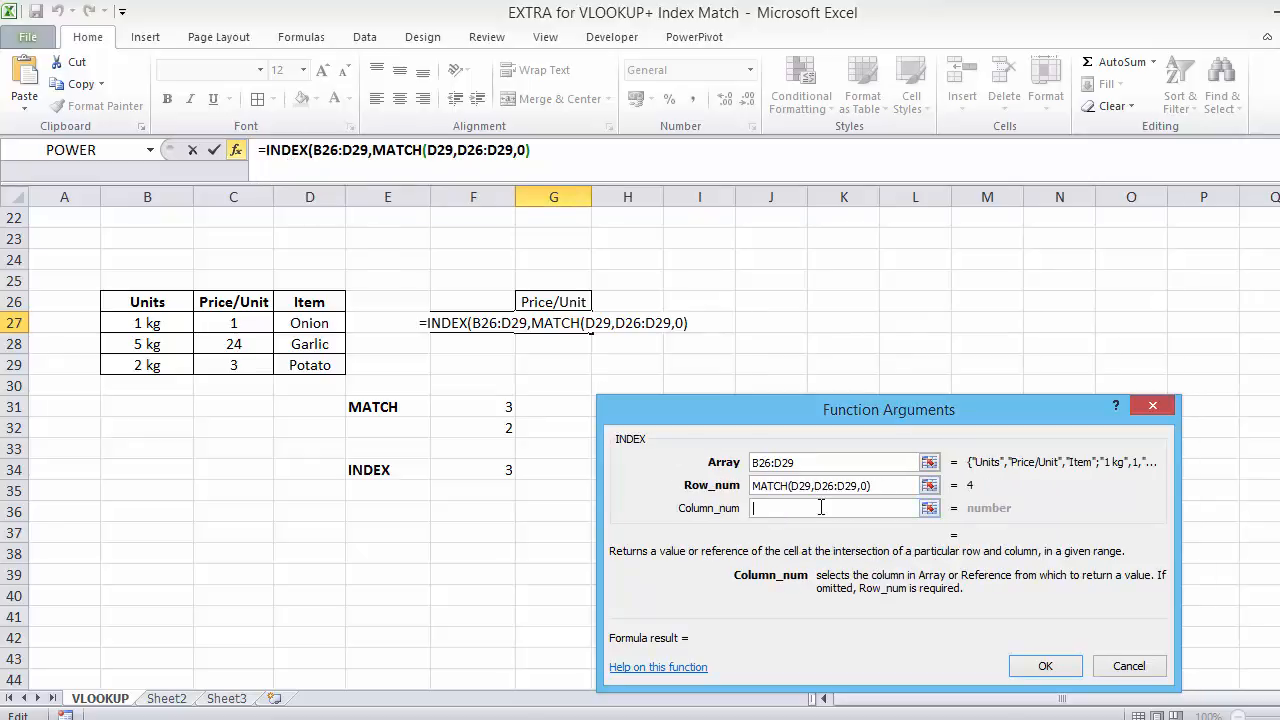
pyautogui.write('MATCH(')
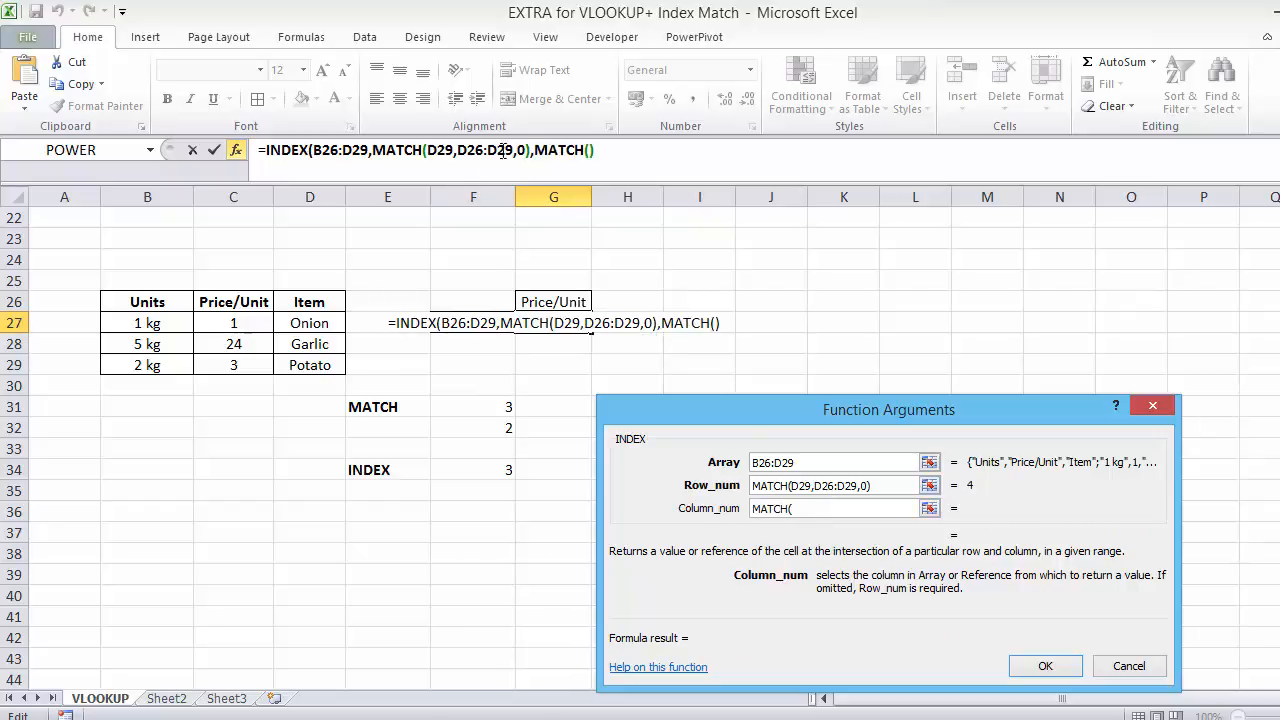
pyautogui.click(567, 150)
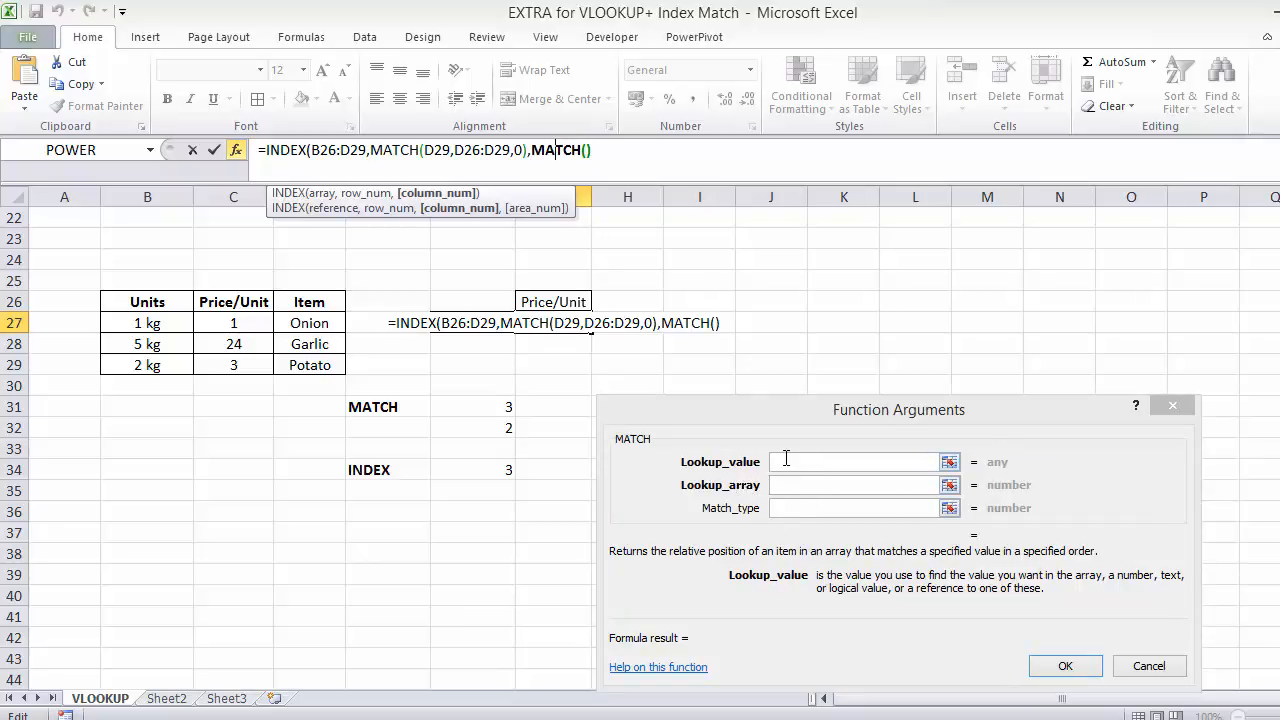
# - Set the second MATCH to Lookup_value G26, Lookup_array B26:D26 and Match_type 0, and confirm the complete INDEX formula
pyautogui.click(786, 458)
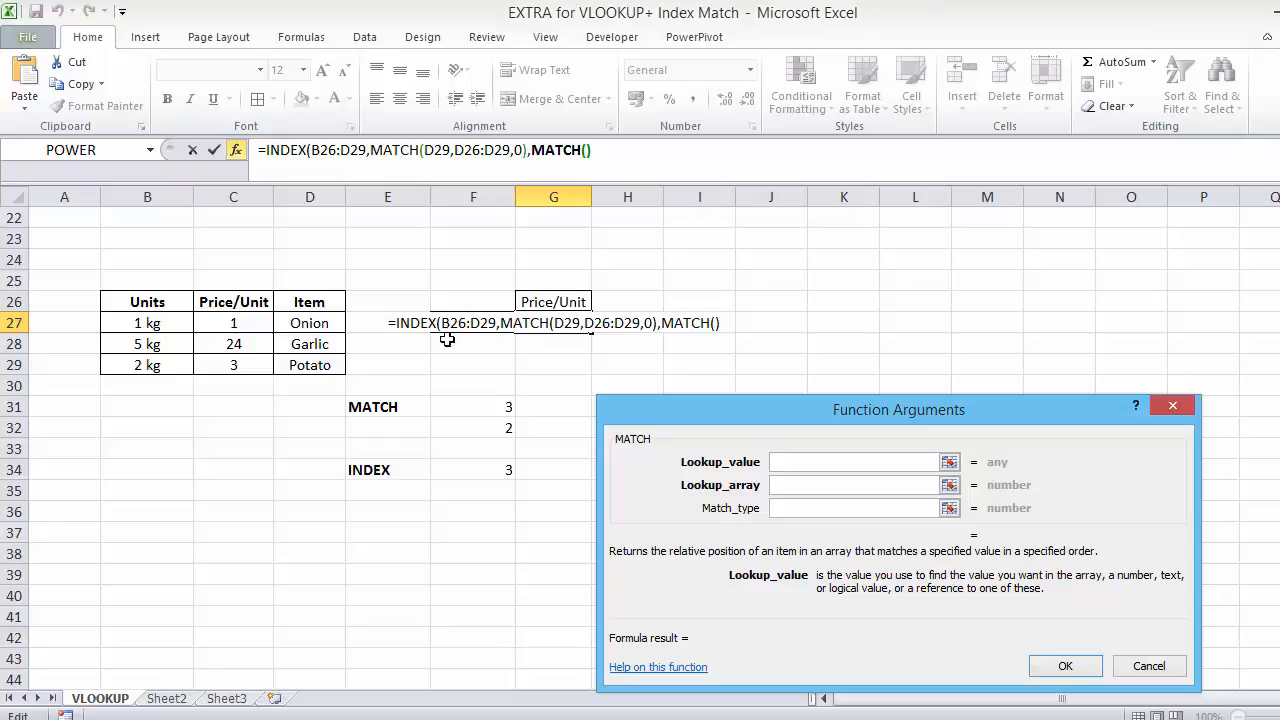
pyautogui.click(231, 301)
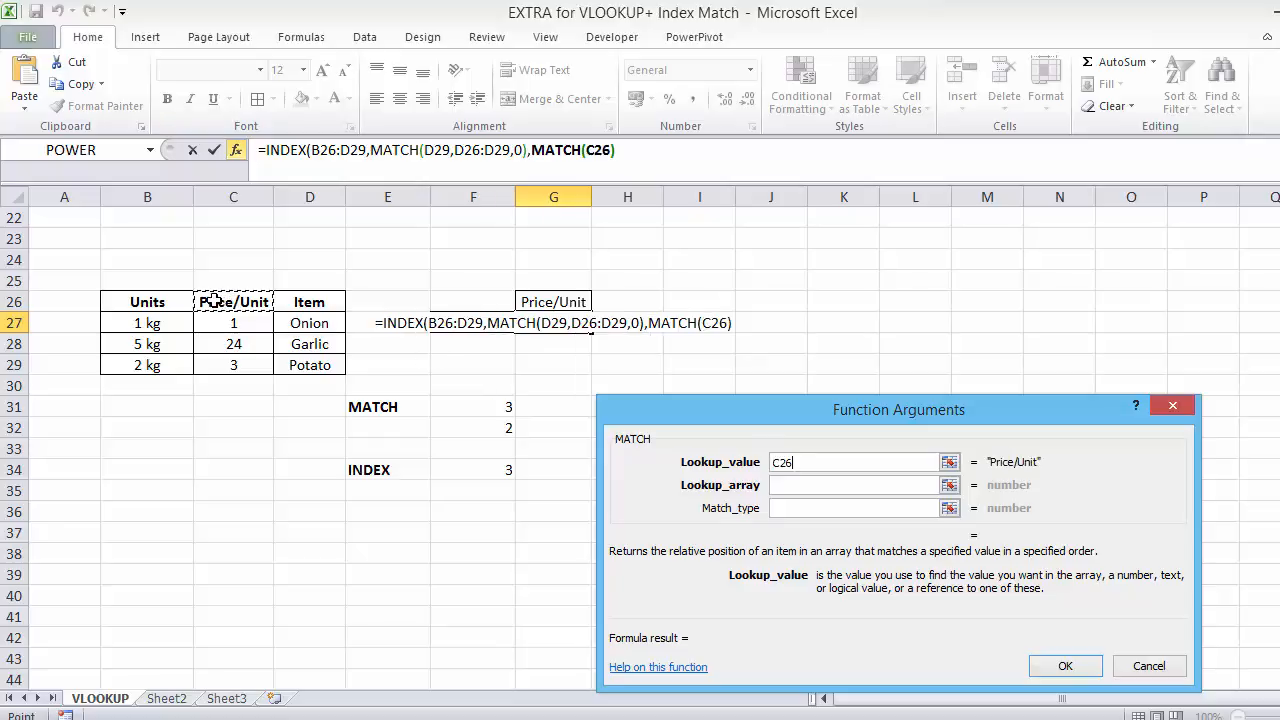
pyautogui.click(558, 301)
pyautogui.click(776, 484)
pyautogui.moveTo(140, 300); pyautogui.dragTo(314, 304)
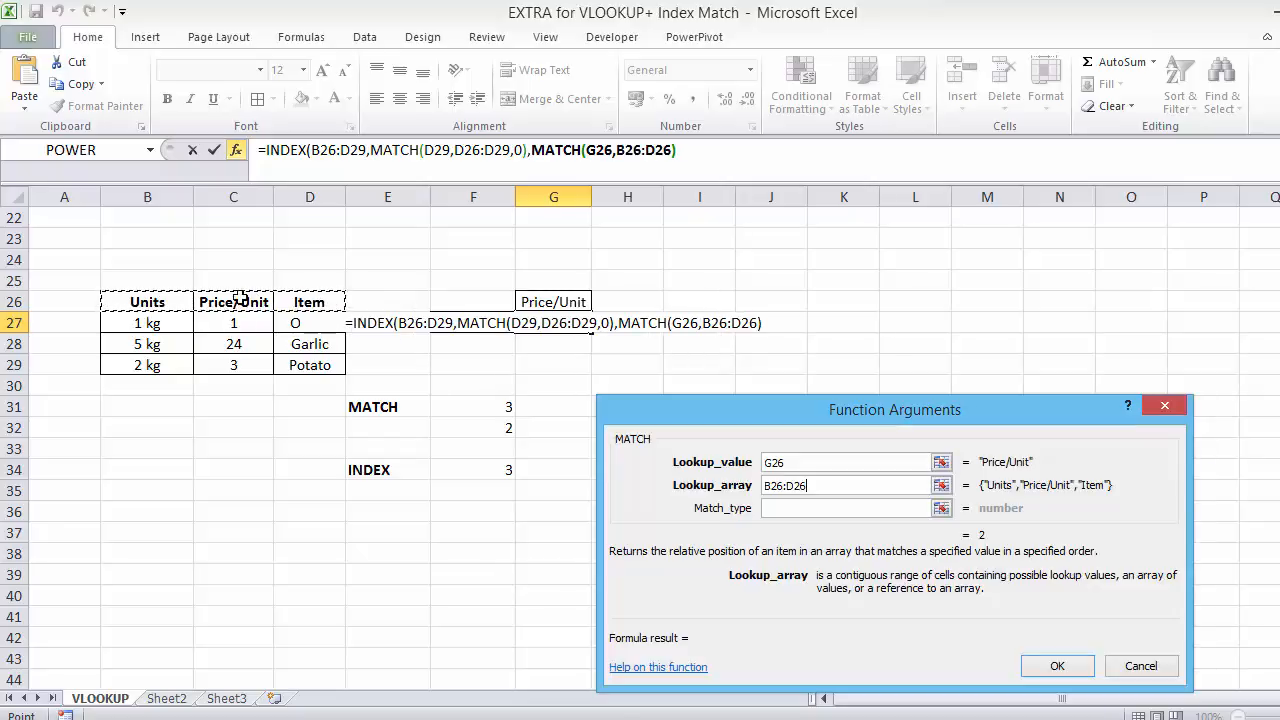
pyautogui.press('Tab')
pyautogui.write('0')
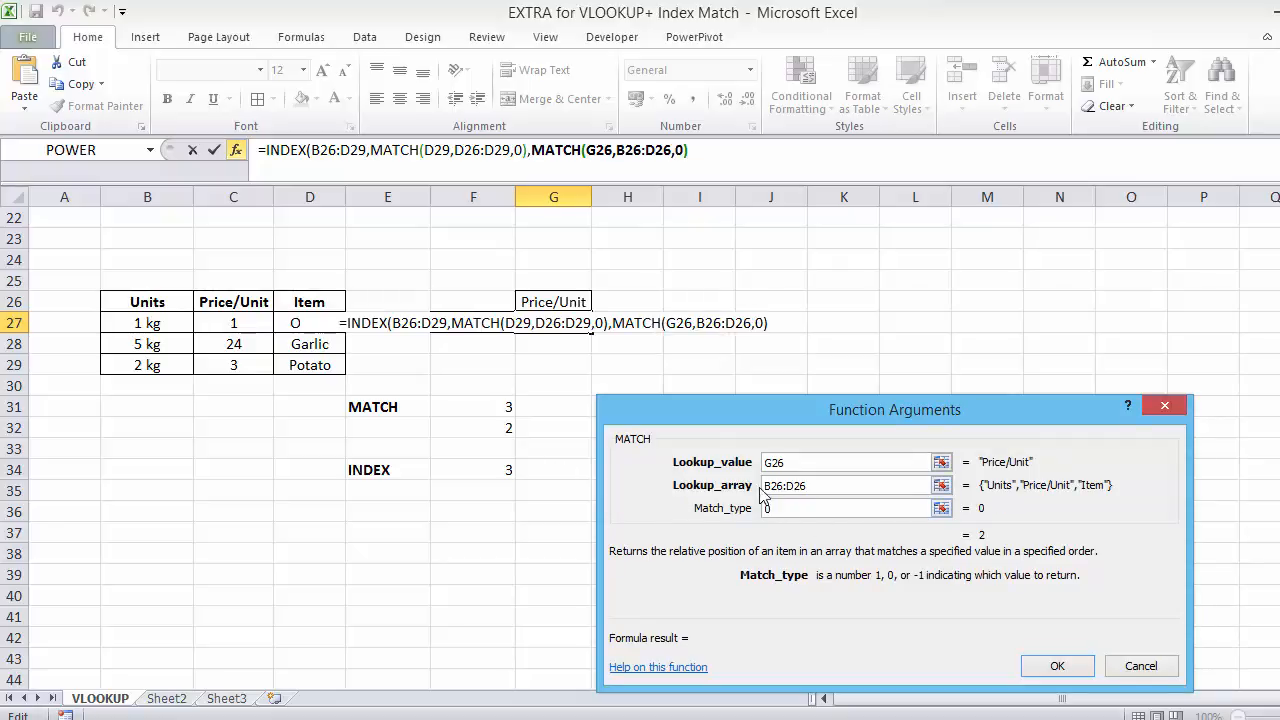
pyautogui.click(290, 153)
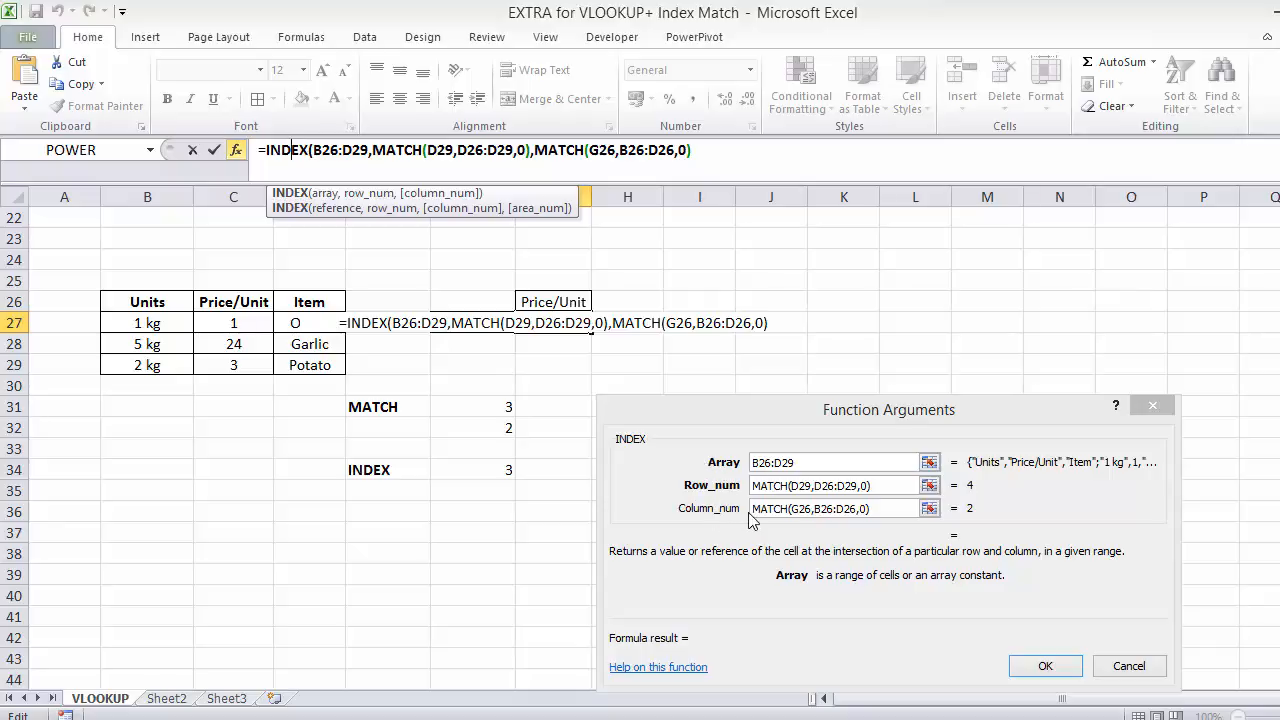
pyautogui.click(1040, 667)
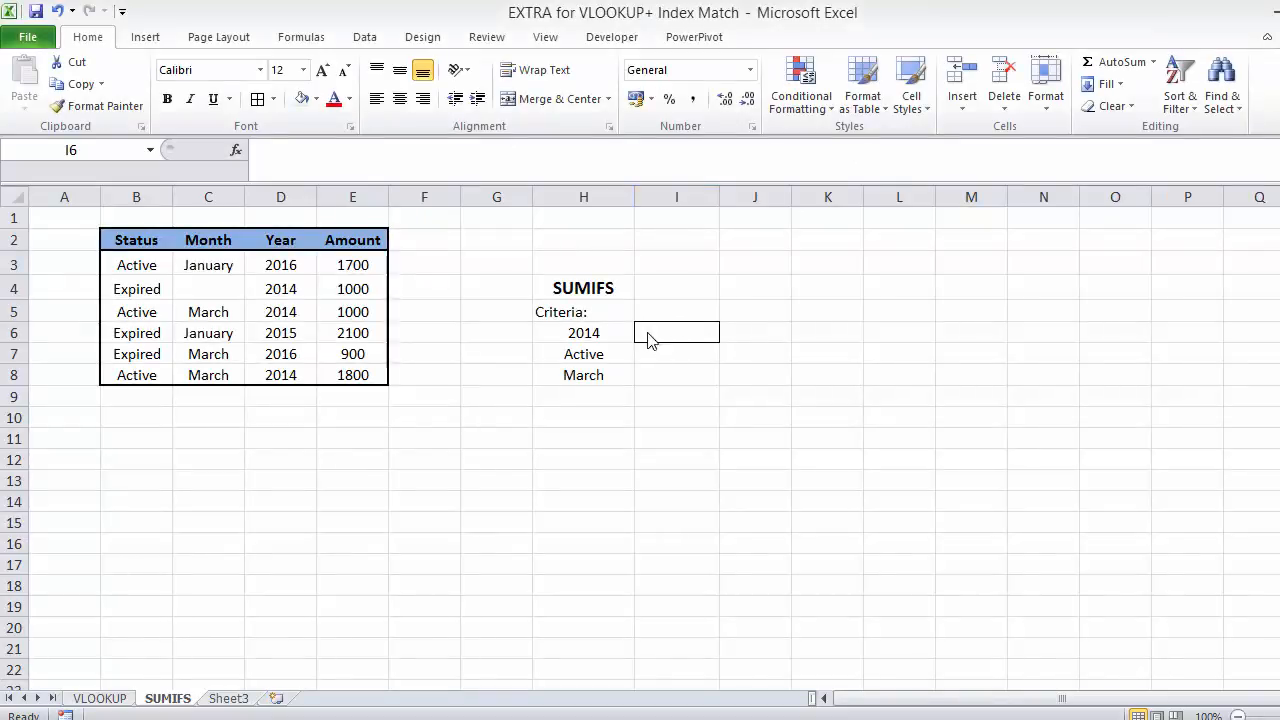
# - Examine the Status, Month, Year and Amount table and the three SUMIFS criteria in H6:H8
pyautogui.click(649, 336)
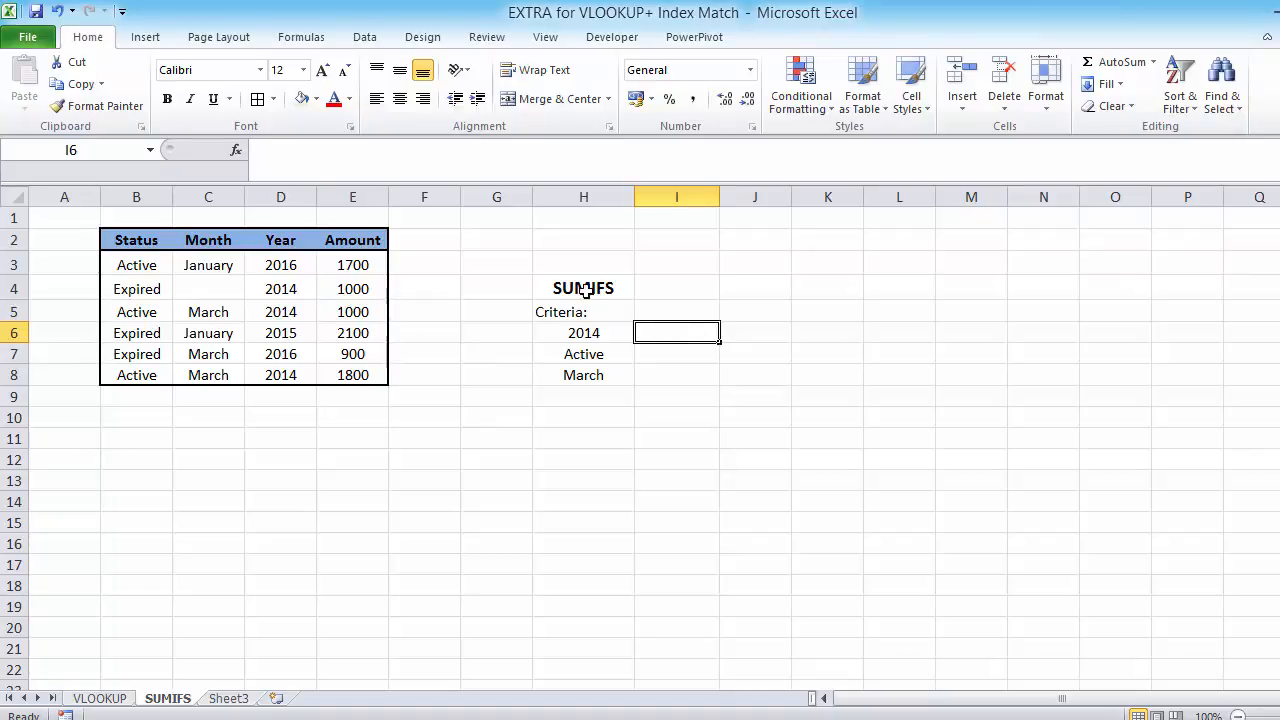
pyautogui.moveTo(370, 263); pyautogui.dragTo(365, 370)
pyautogui.click(166, 263)
pyautogui.moveTo(204, 285); pyautogui.dragTo(264, 392)
pyautogui.click(690, 333)
pyautogui.click(566, 333)
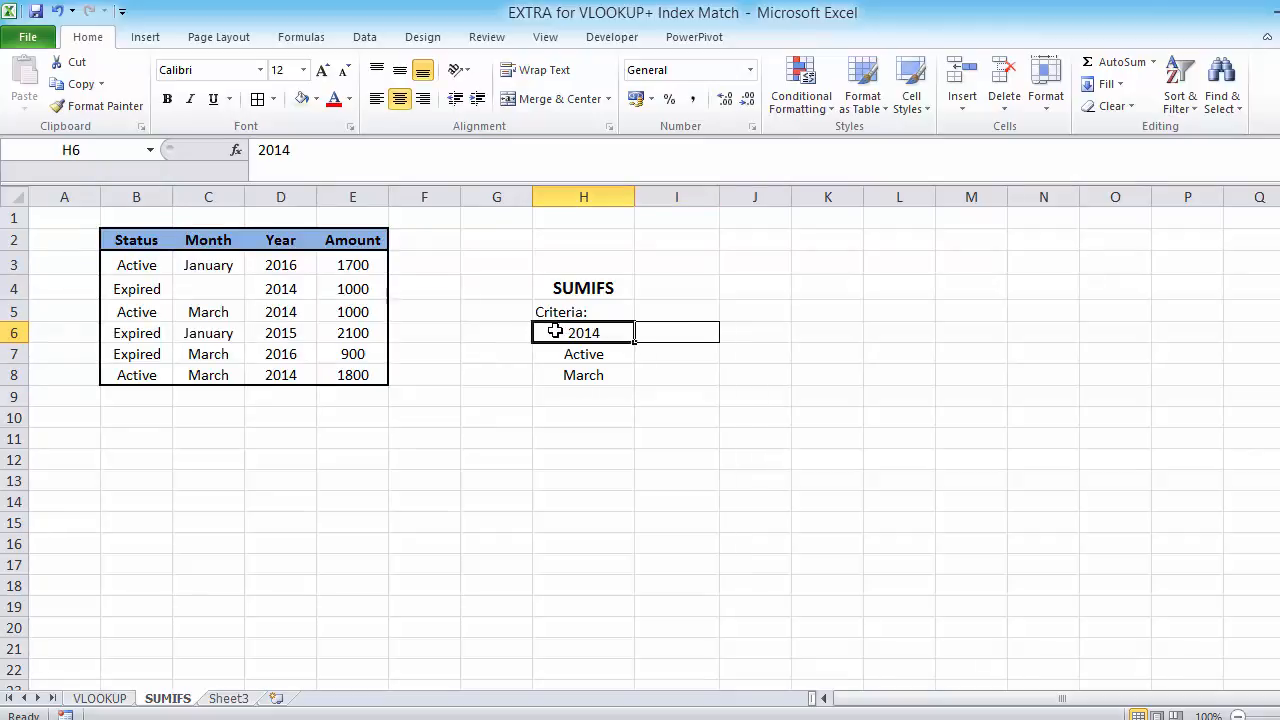
pyautogui.click(548, 354)
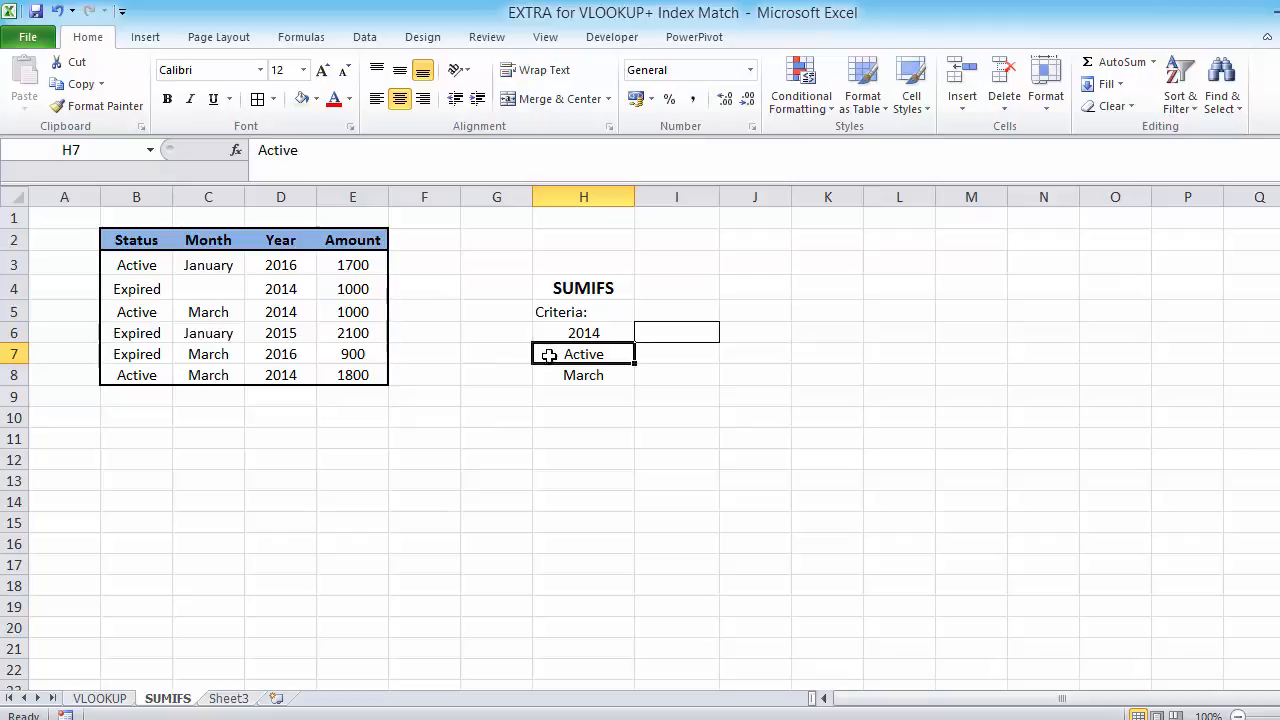
pyautogui.click(551, 374)
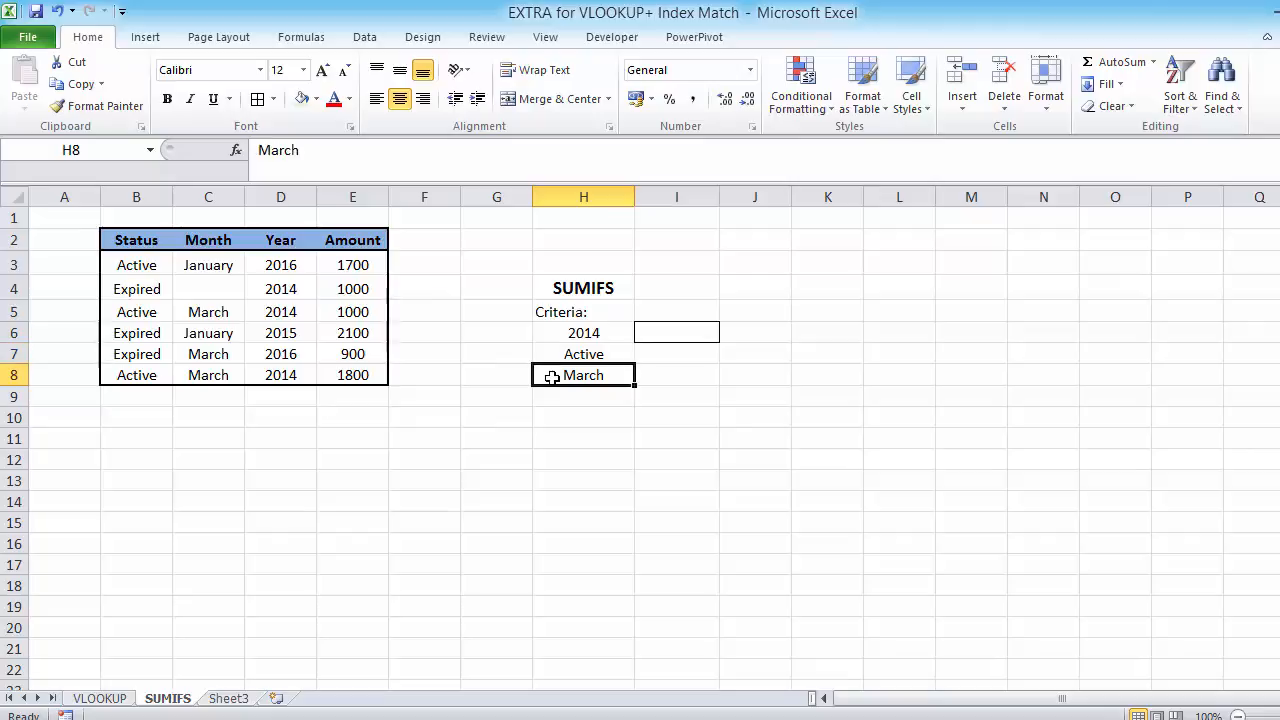
# - Start a SUMIFS function in I6 and open its arguments clear of the criteria cells
pyautogui.click(670, 332)
pyautogui.write('=S')
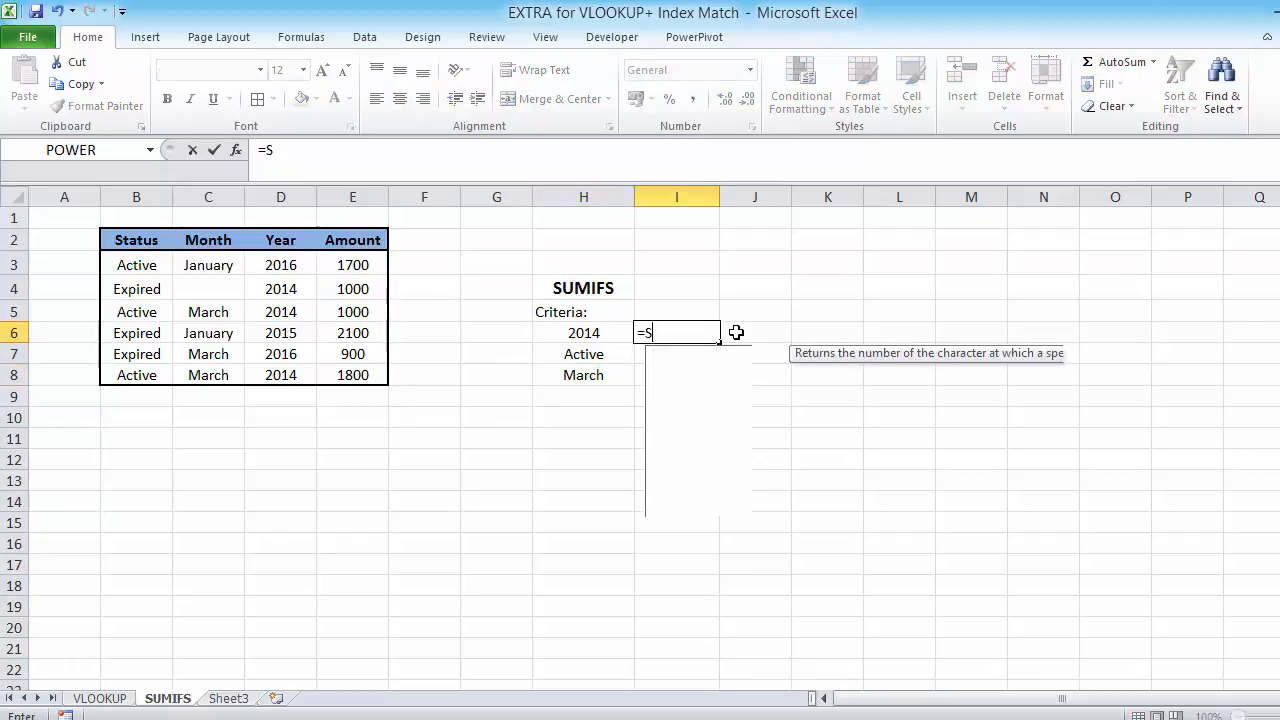
pyautogui.write('UM')
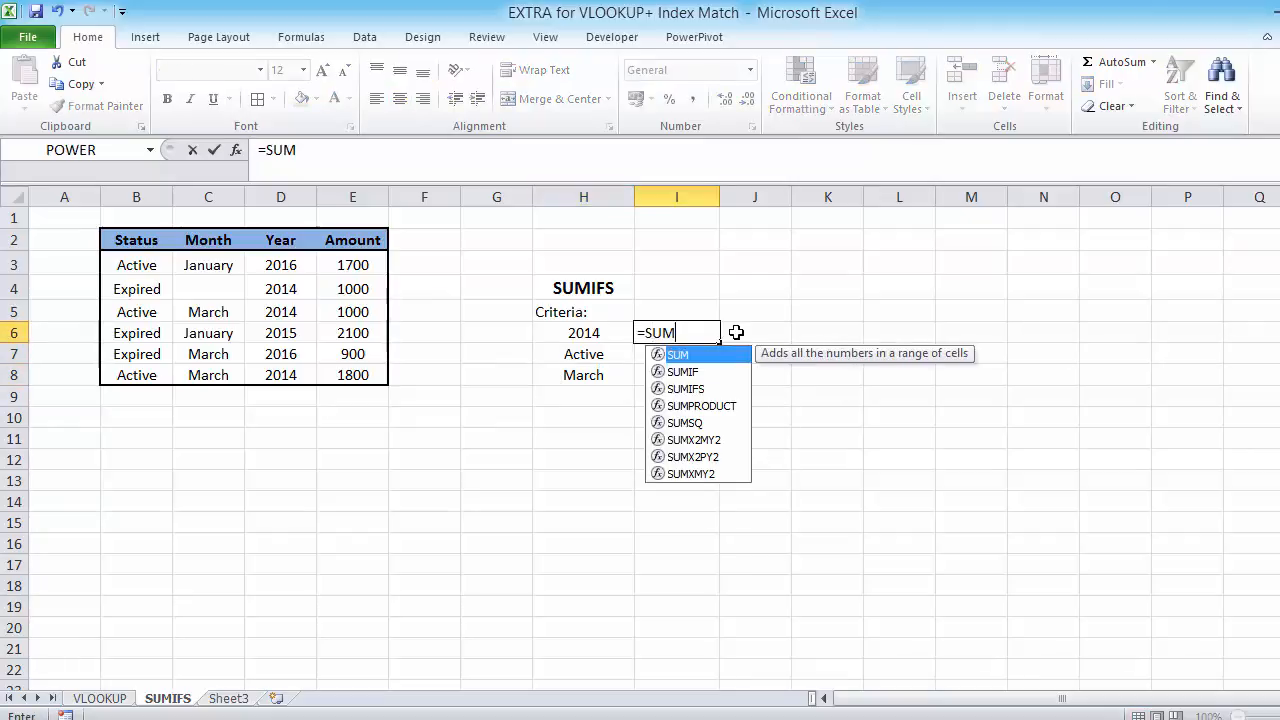
pyautogui.doubleClick(698, 389)
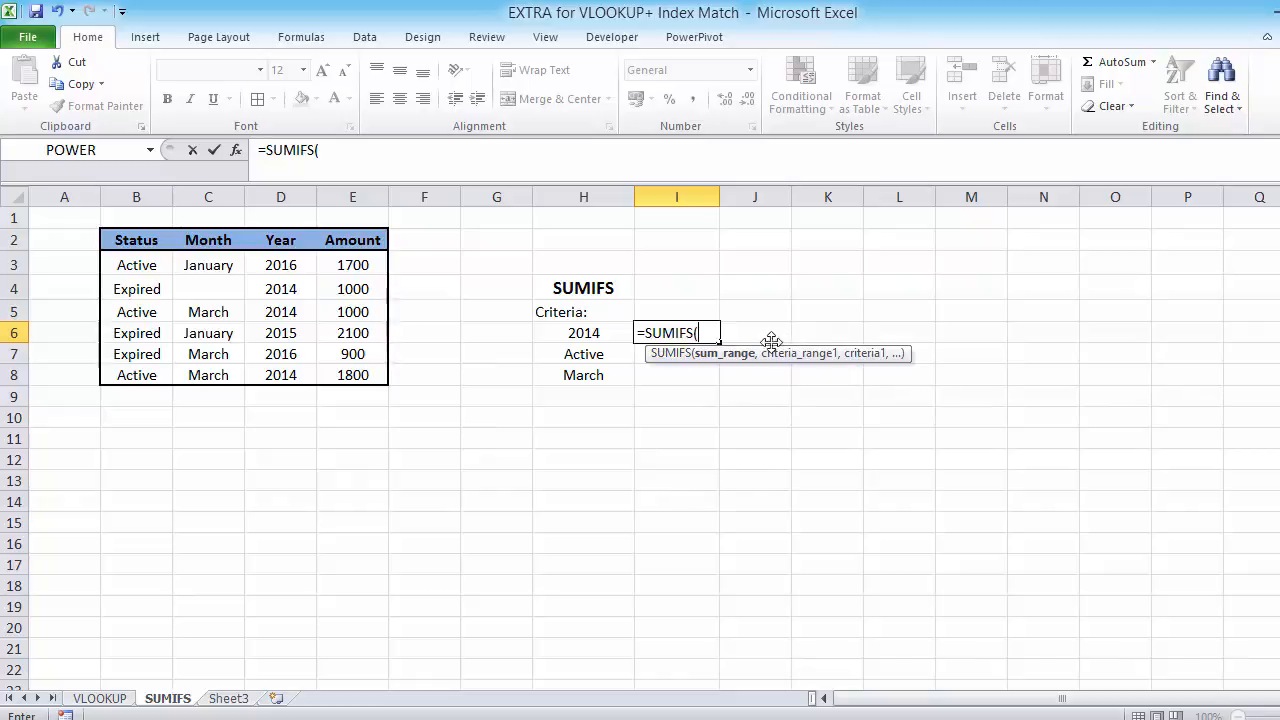
pyautogui.click(237, 151)
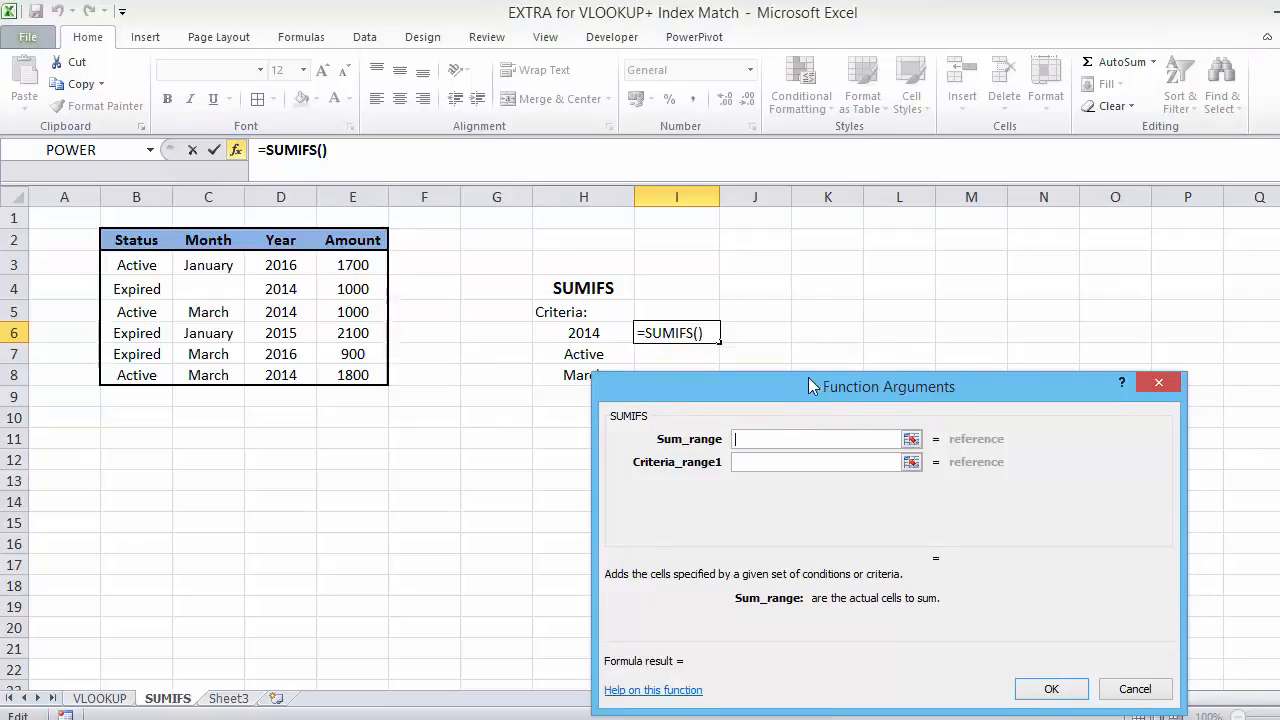
pyautogui.moveTo(814, 385); pyautogui.dragTo(855, 372)
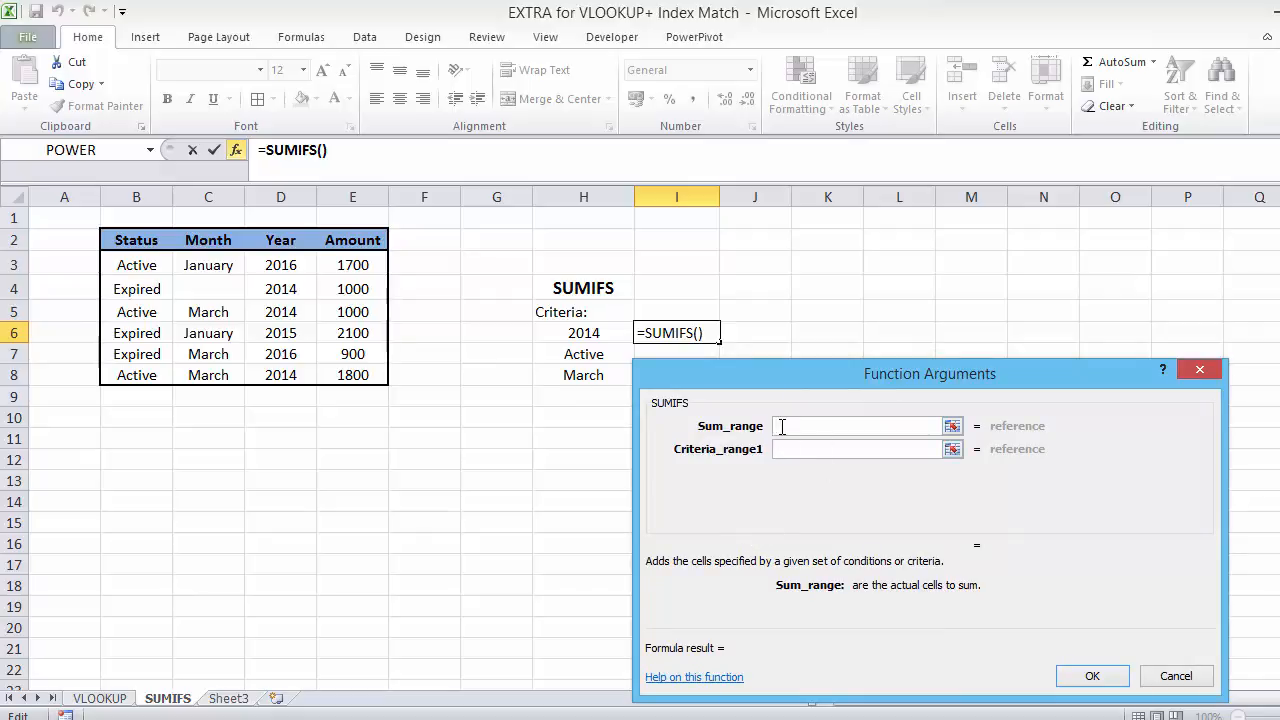
# - Set the SUMIFS Sum_range to E3:E8, Criteria_range1 to D3:D8 and Criteria1 to H6
pyautogui.moveTo(345, 260); pyautogui.dragTo(360, 377)
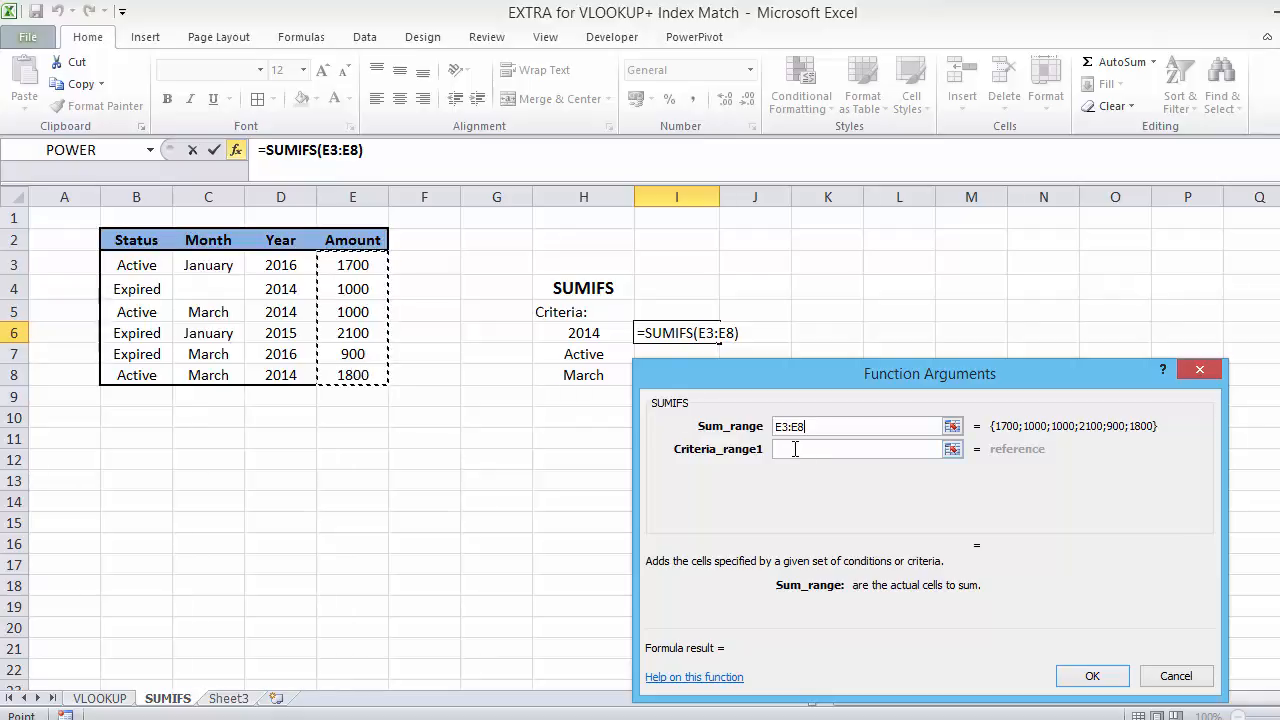
pyautogui.click(795, 449)
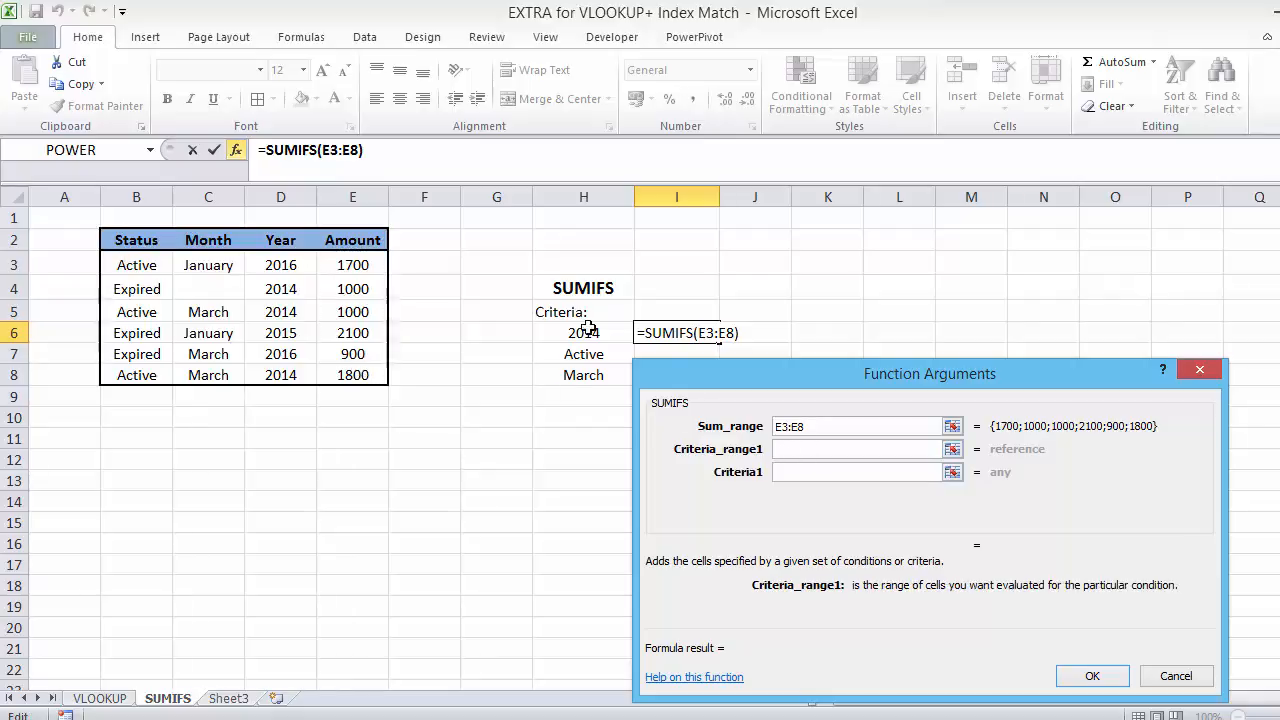
pyautogui.moveTo(281, 265); pyautogui.dragTo(281, 377)
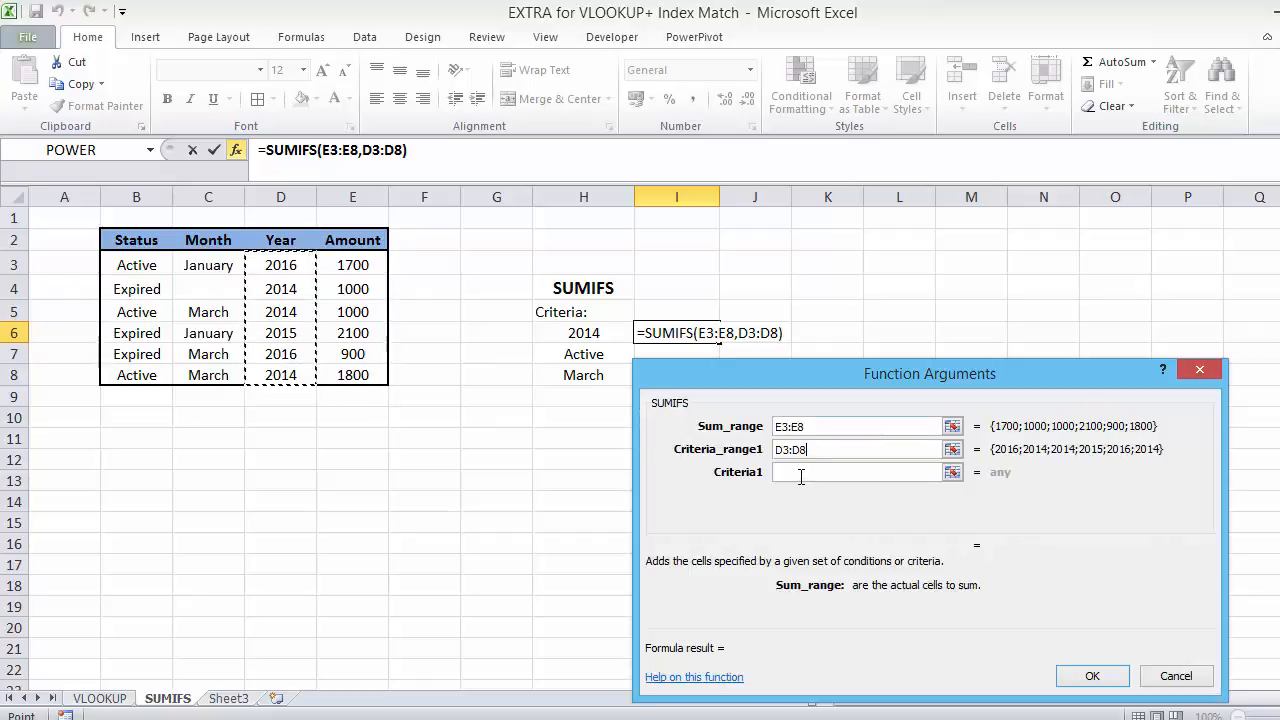
pyautogui.click(803, 477)
pyautogui.click(588, 332)
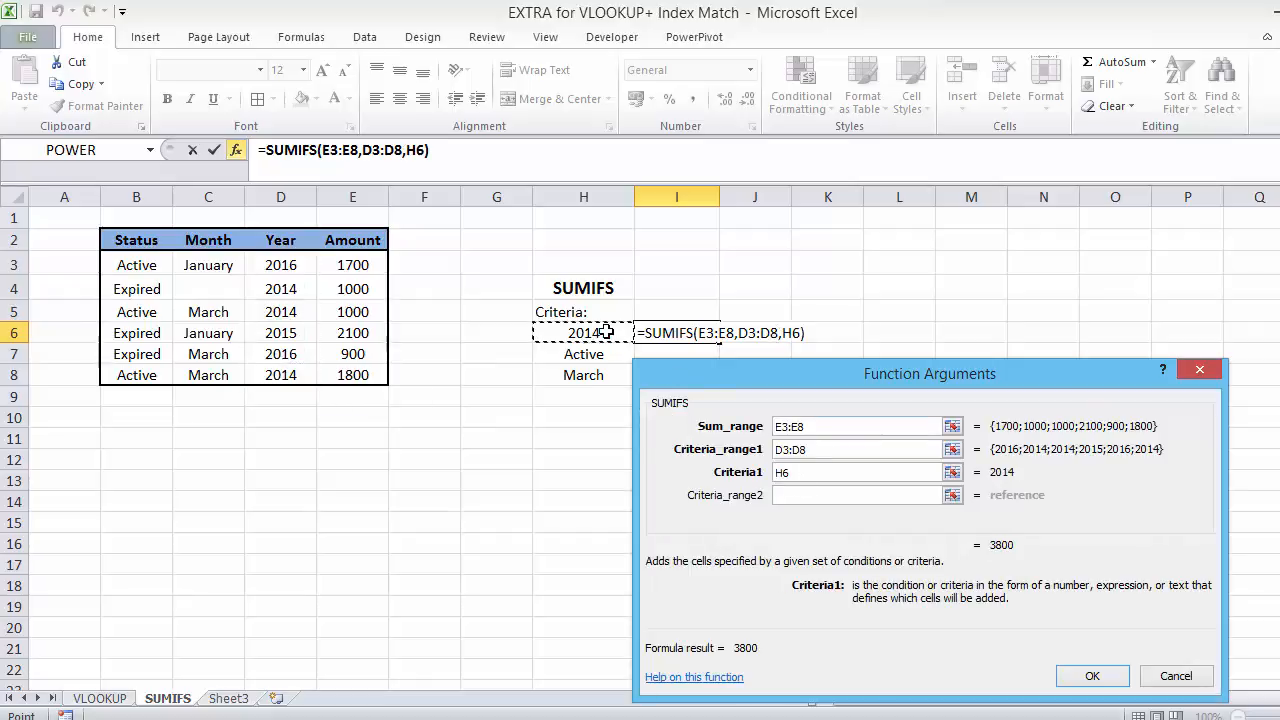
# - Add the status condition to the SUMIFS with Criteria_range2 B3:B8 and Criteria2 H7
pyautogui.click(792, 497)
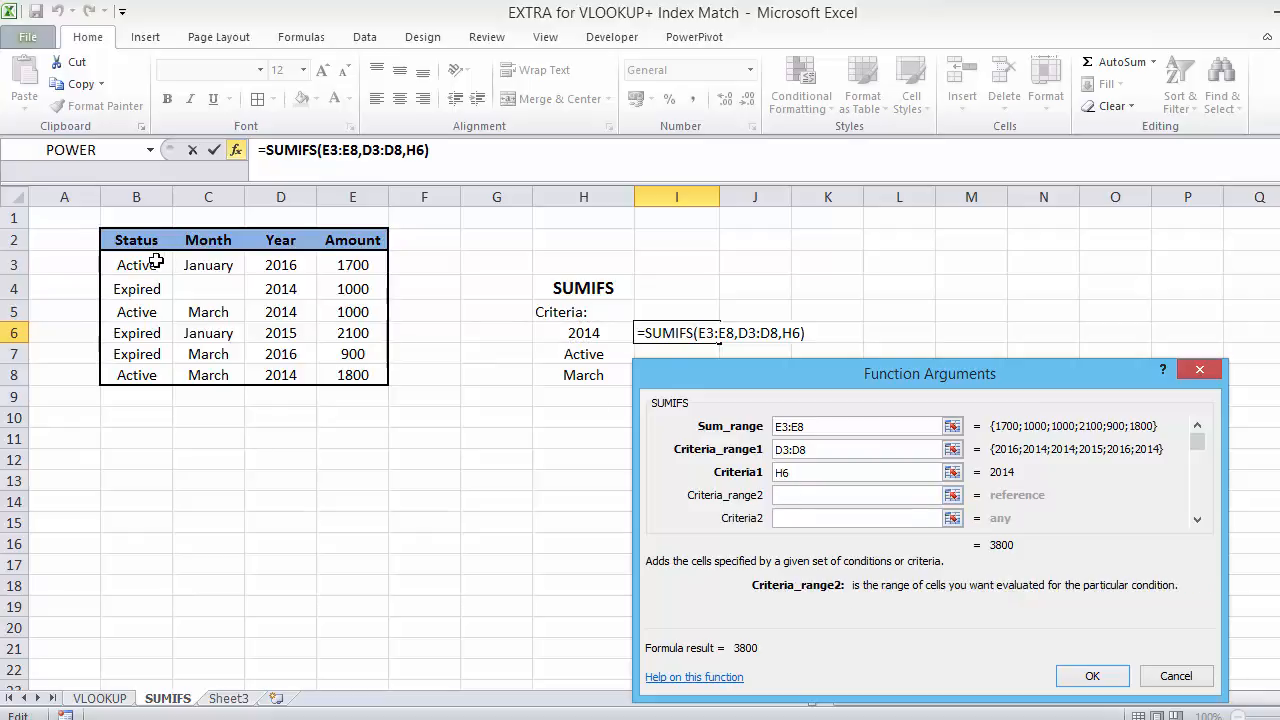
pyautogui.moveTo(157, 261); pyautogui.dragTo(140, 378)
pyautogui.click(788, 518)
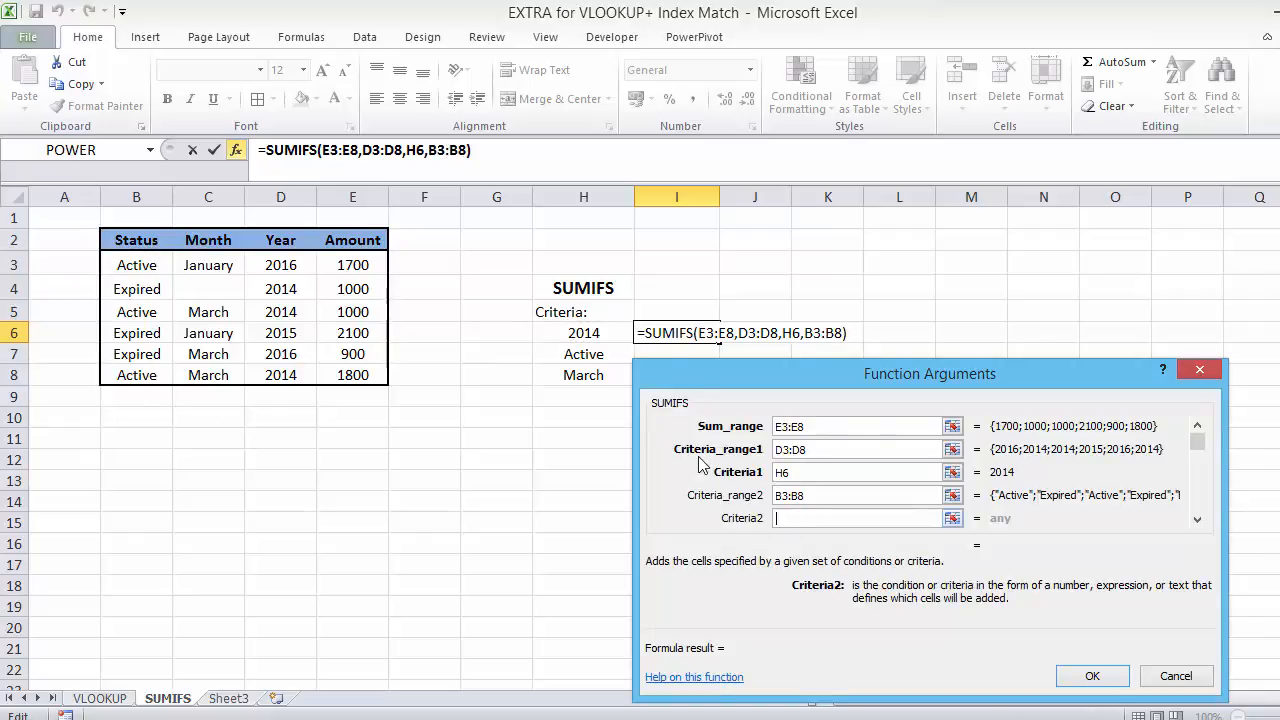
pyautogui.click(572, 356)
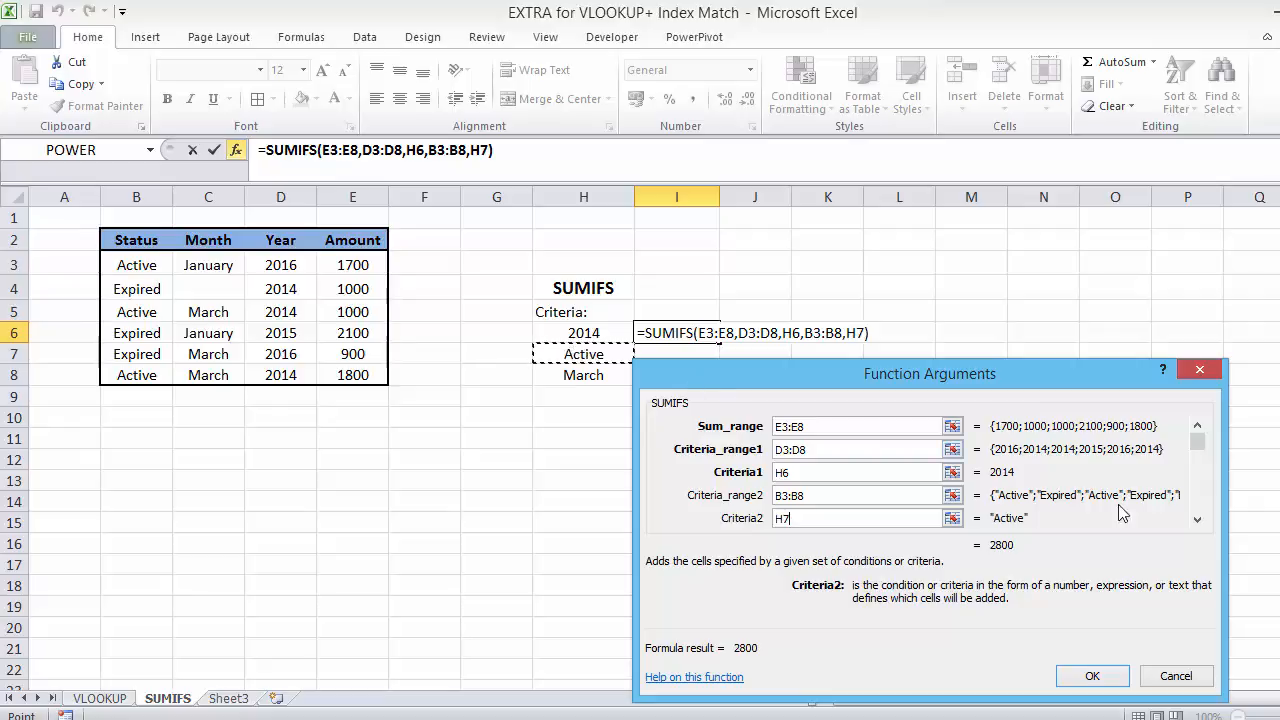
# - Add the month condition with Criteria_range3 C3:C8 and Criteria3 H8, and confirm the SUMIFS formula
pyautogui.click(1197, 519)
pyautogui.click(798, 495)
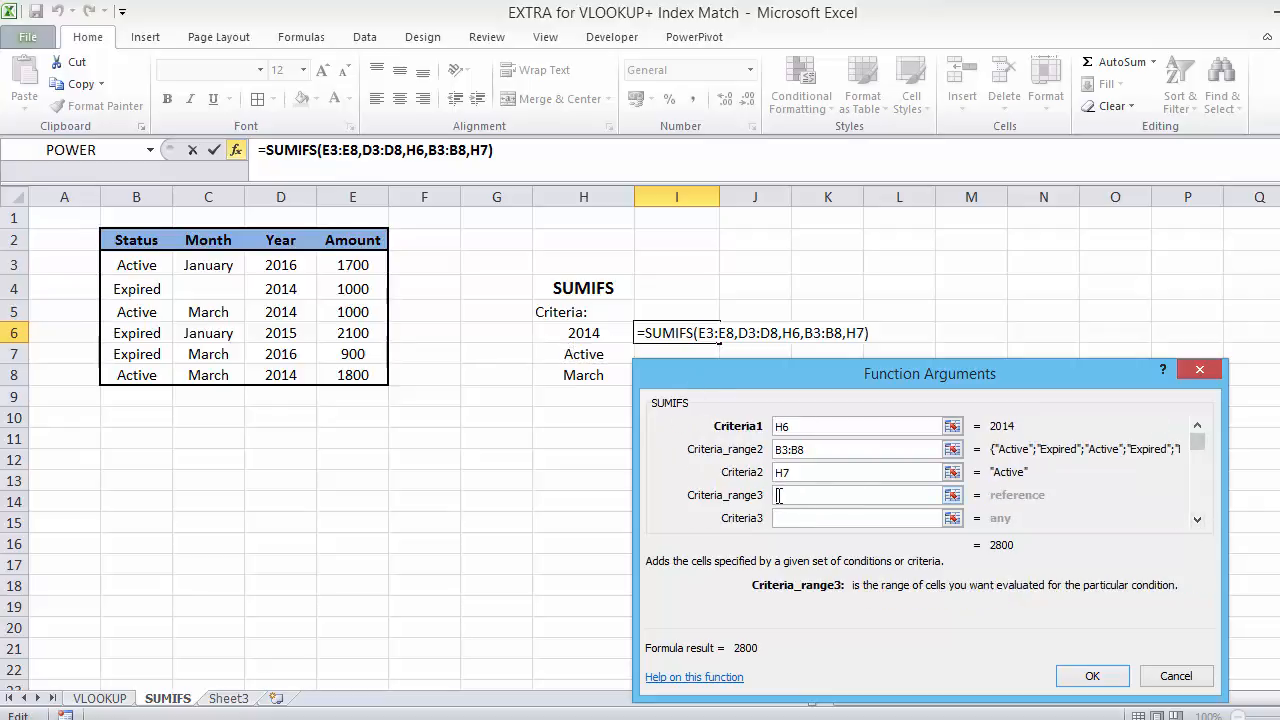
pyautogui.moveTo(219, 261); pyautogui.dragTo(219, 383)
pyautogui.click(806, 519)
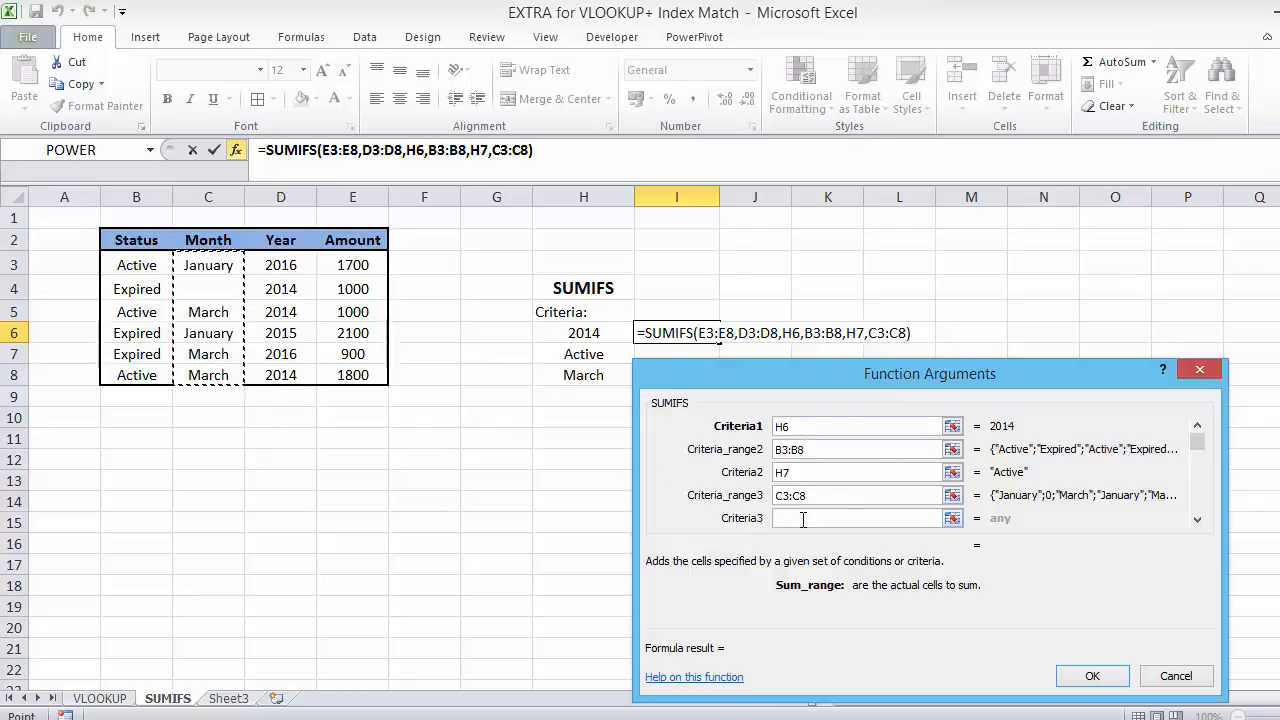
pyautogui.click(598, 376)
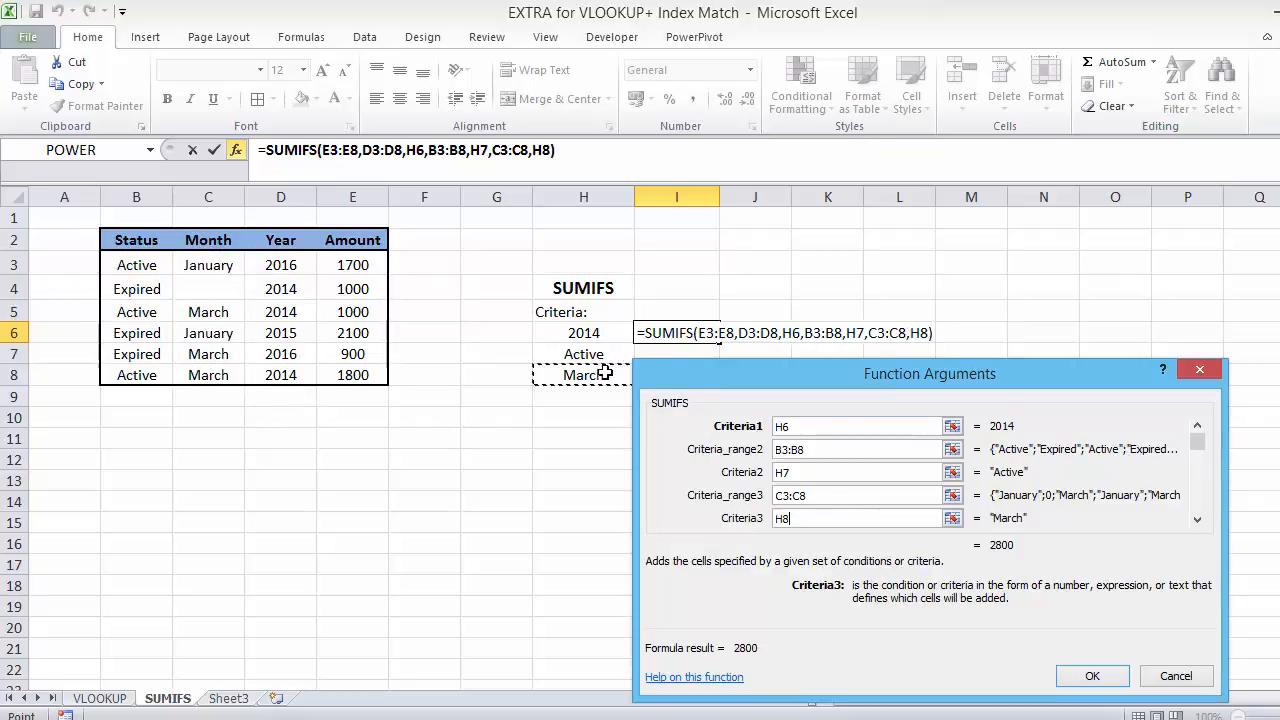
pyautogui.click(1093, 677)
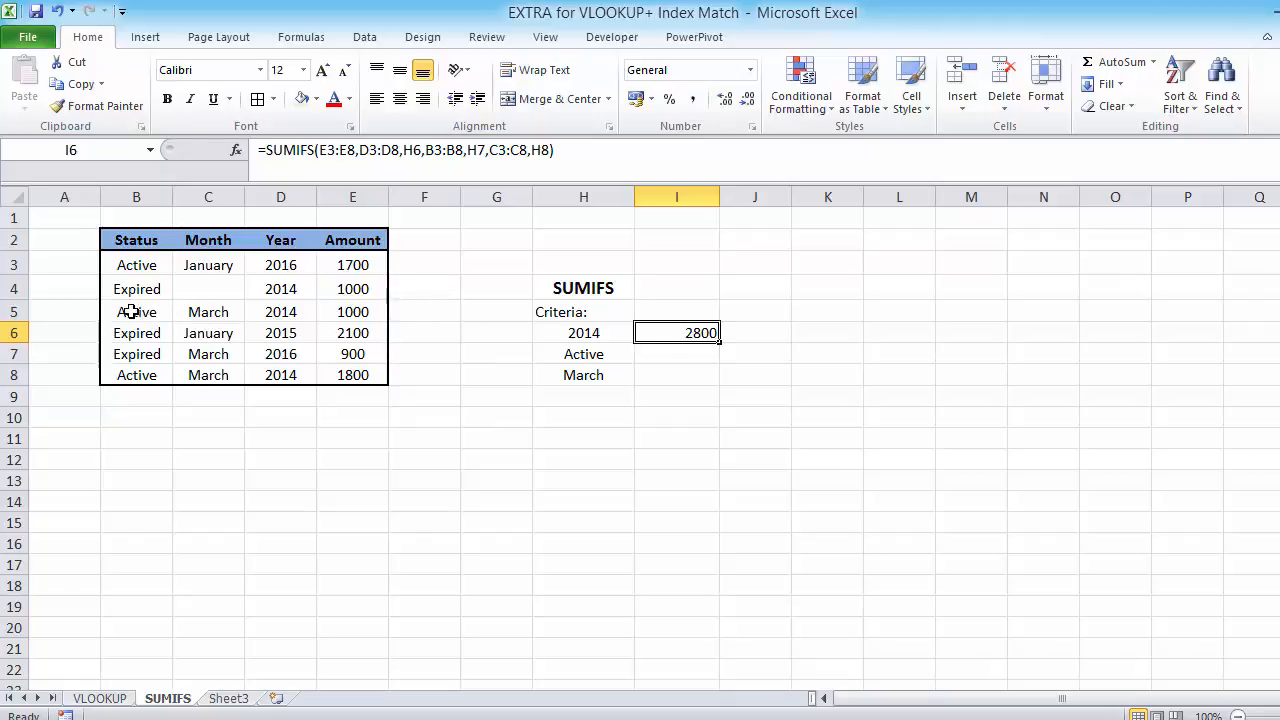
# - Check the SUMIFS result in I6 against the Active, March, 2014 rows and their amounts in E5 and E8
pyautogui.moveTo(129, 312); pyautogui.dragTo(338, 308)
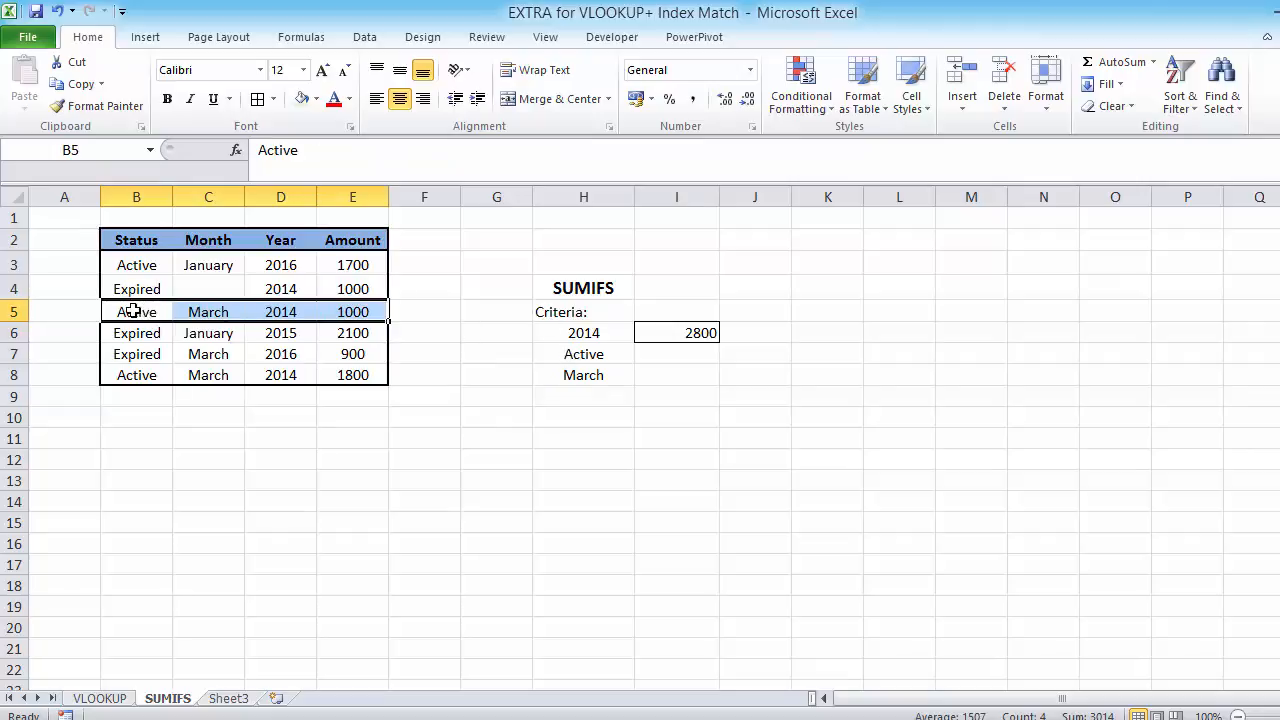
pyautogui.moveTo(140, 310); pyautogui.dragTo(305, 311)
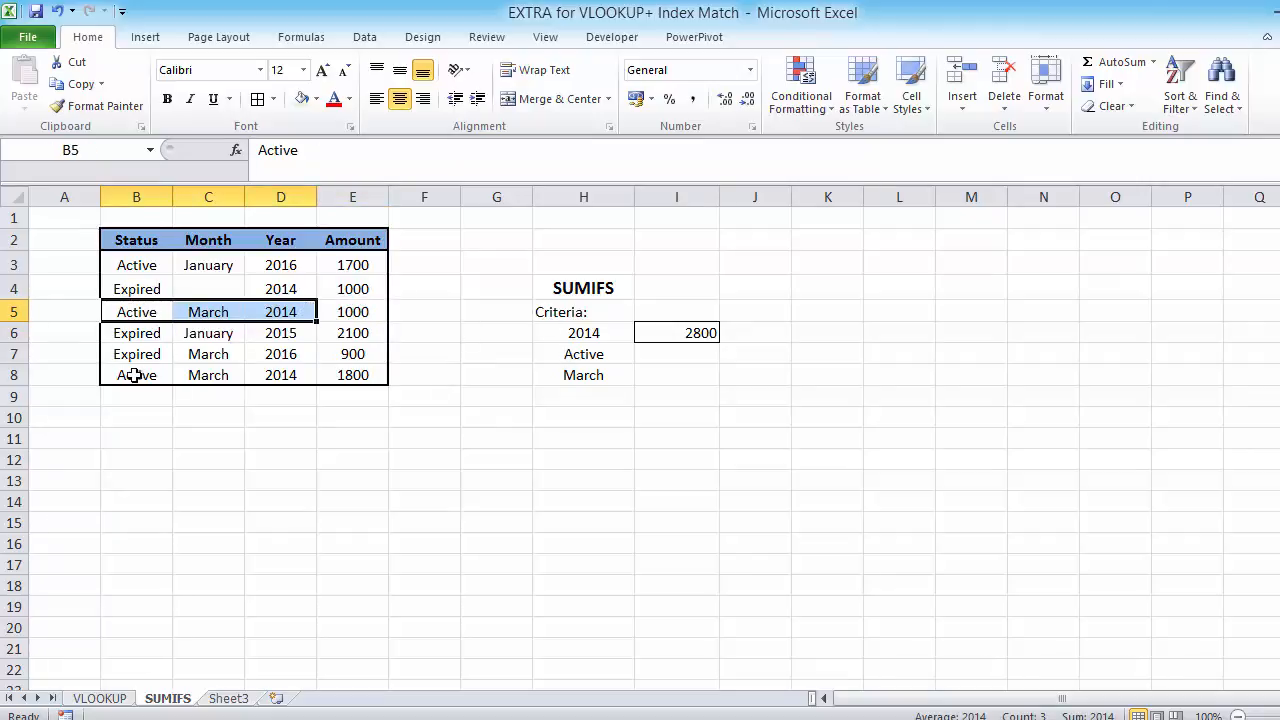
pyautogui.moveTo(134, 372); pyautogui.dragTo(268, 378)
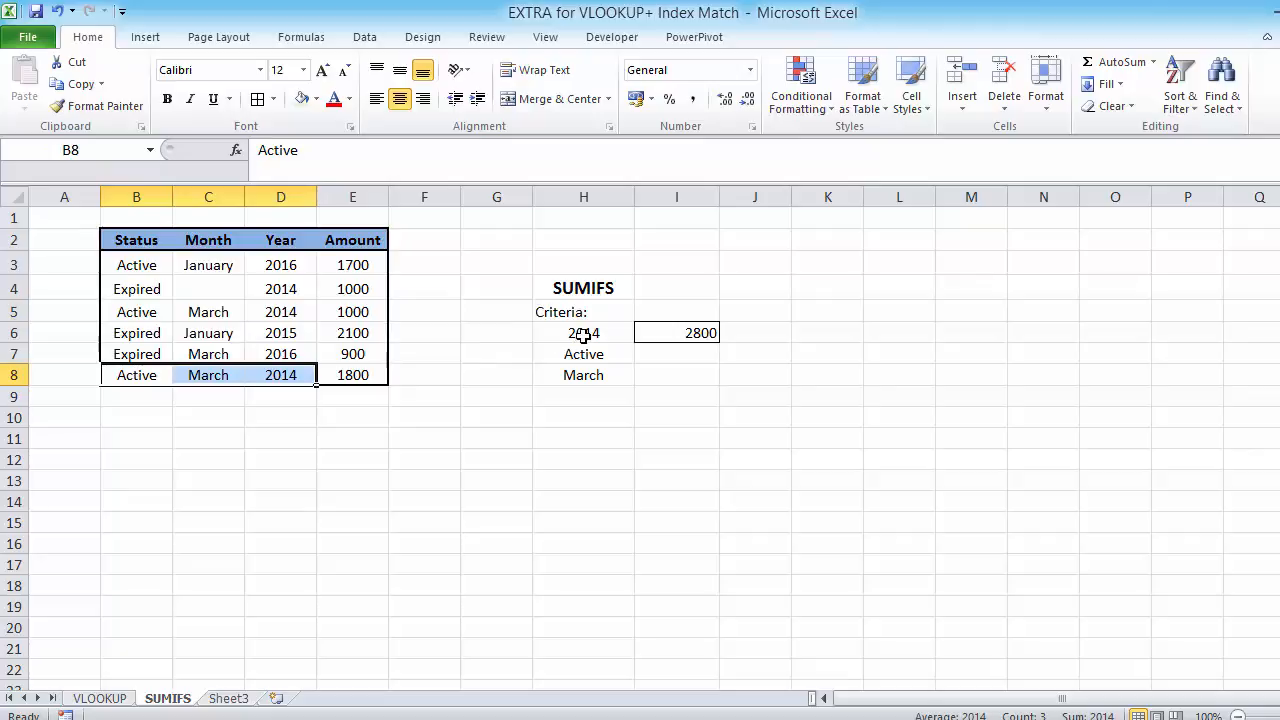
pyautogui.click(361, 312)
pyautogui.keyDown('ctrl'); pyautogui.click(362, 375); pyautogui.keyUp('ctrl')
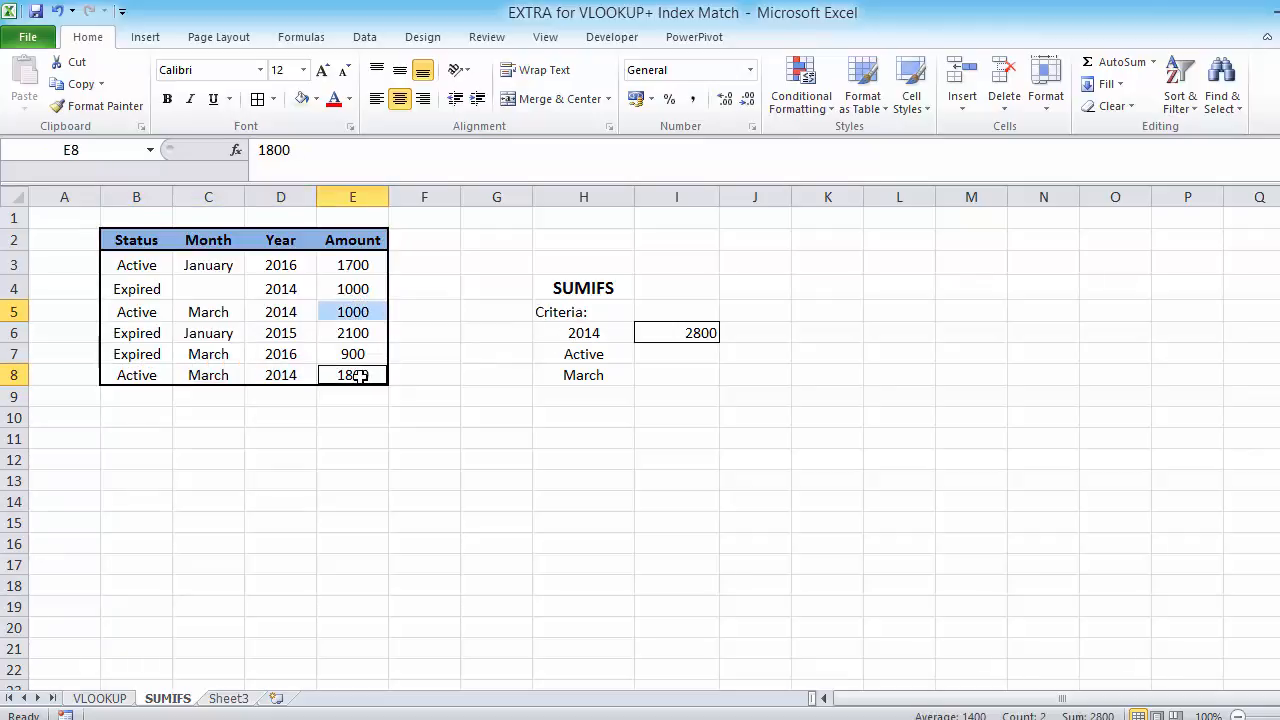
pyautogui.click(680, 337)
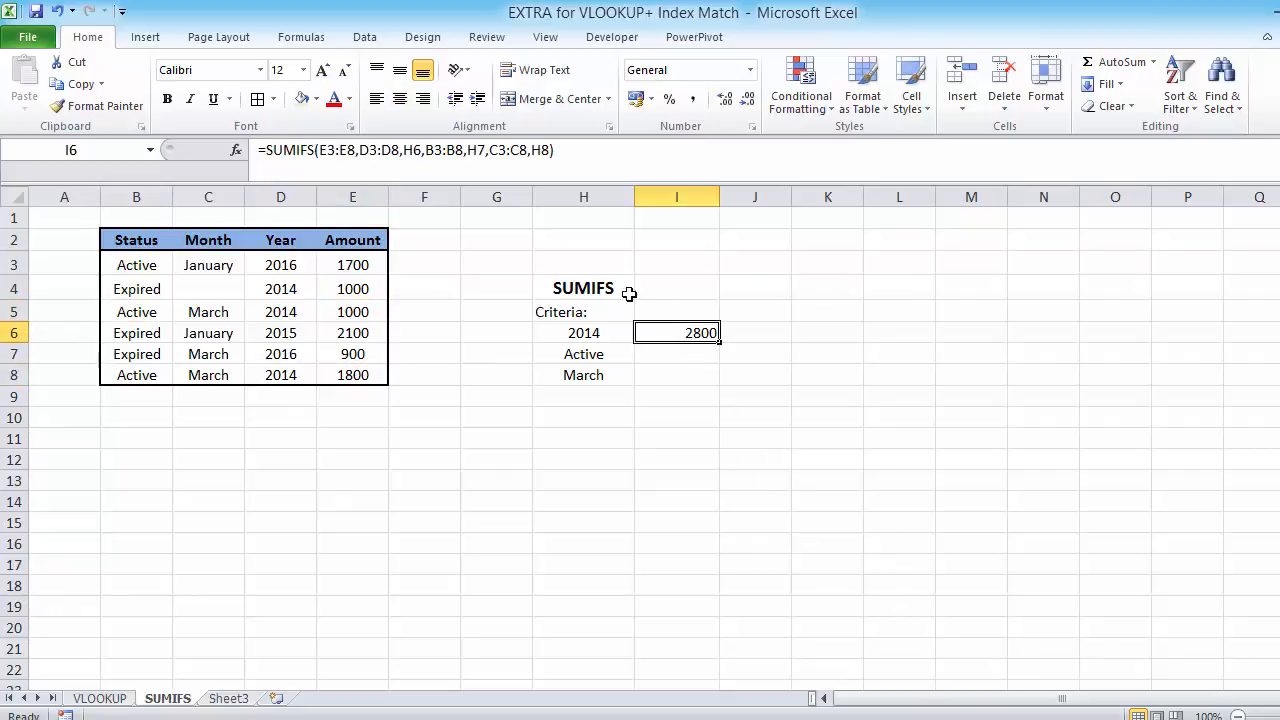
pyautogui.click(613, 353)
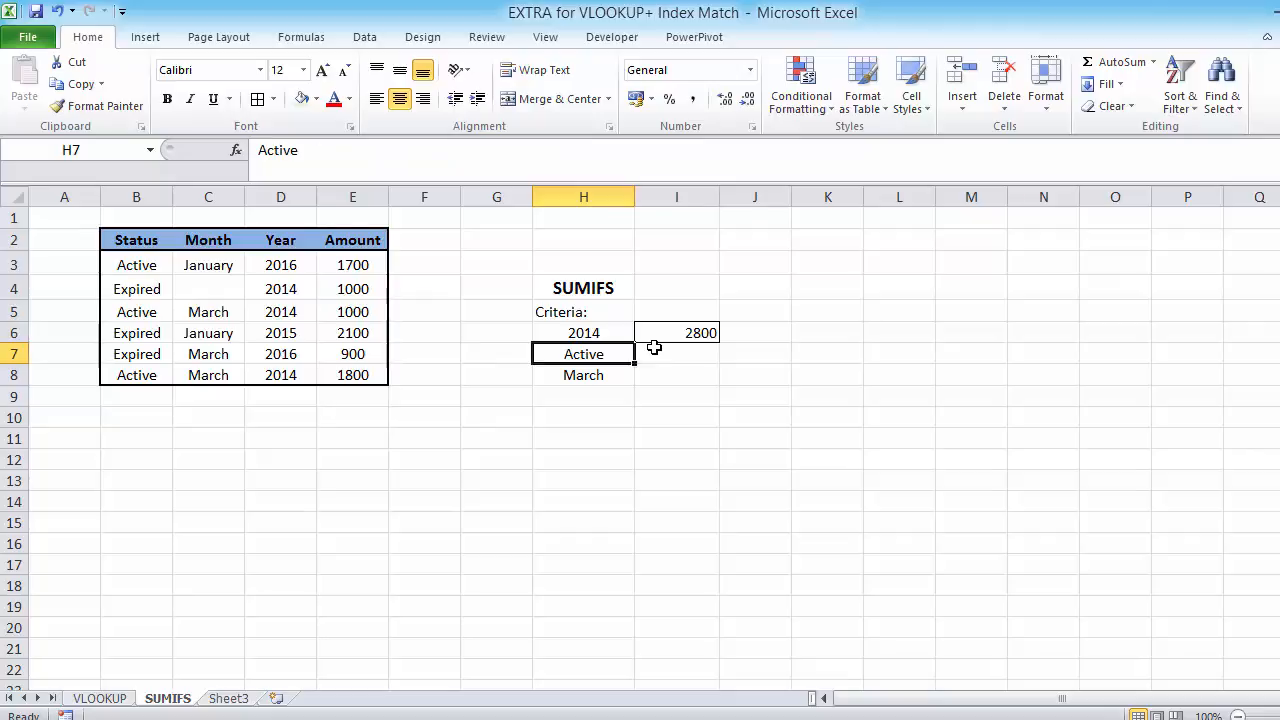
# - Change the status criterion in H7 to Expired
pyautogui.write('Ex')
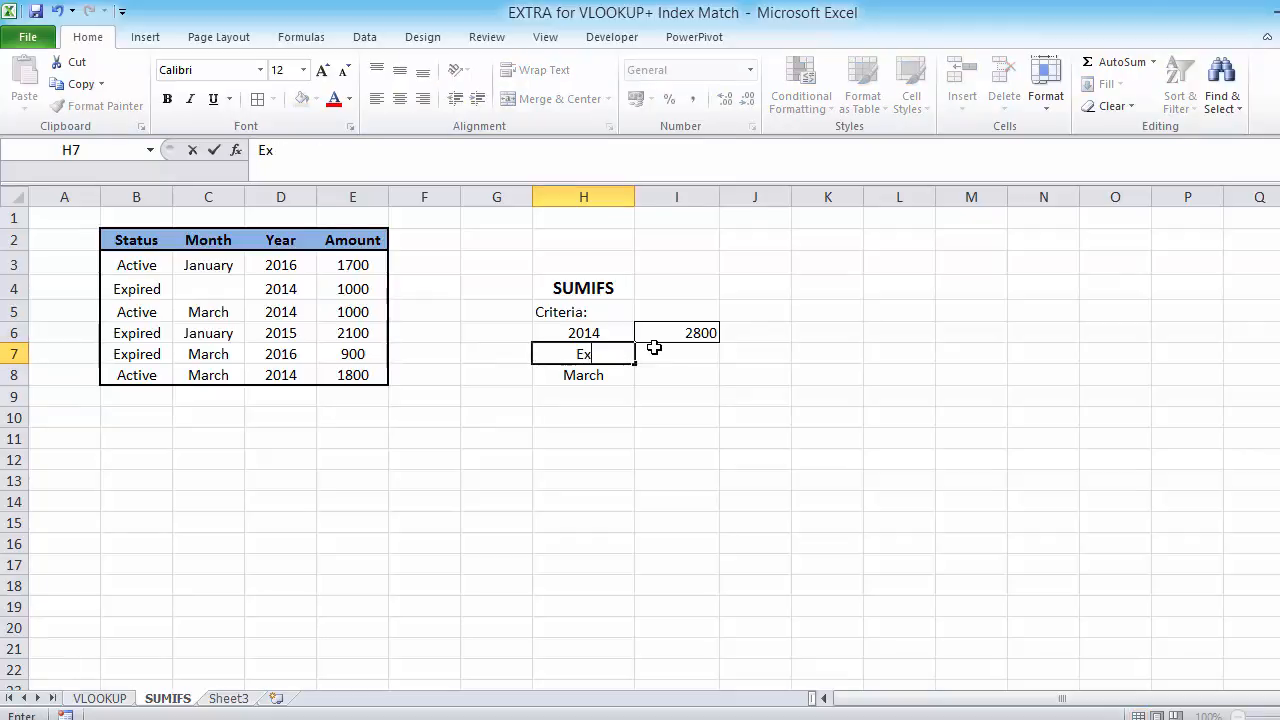
pyautogui.write('pired')
pyautogui.press('Return')
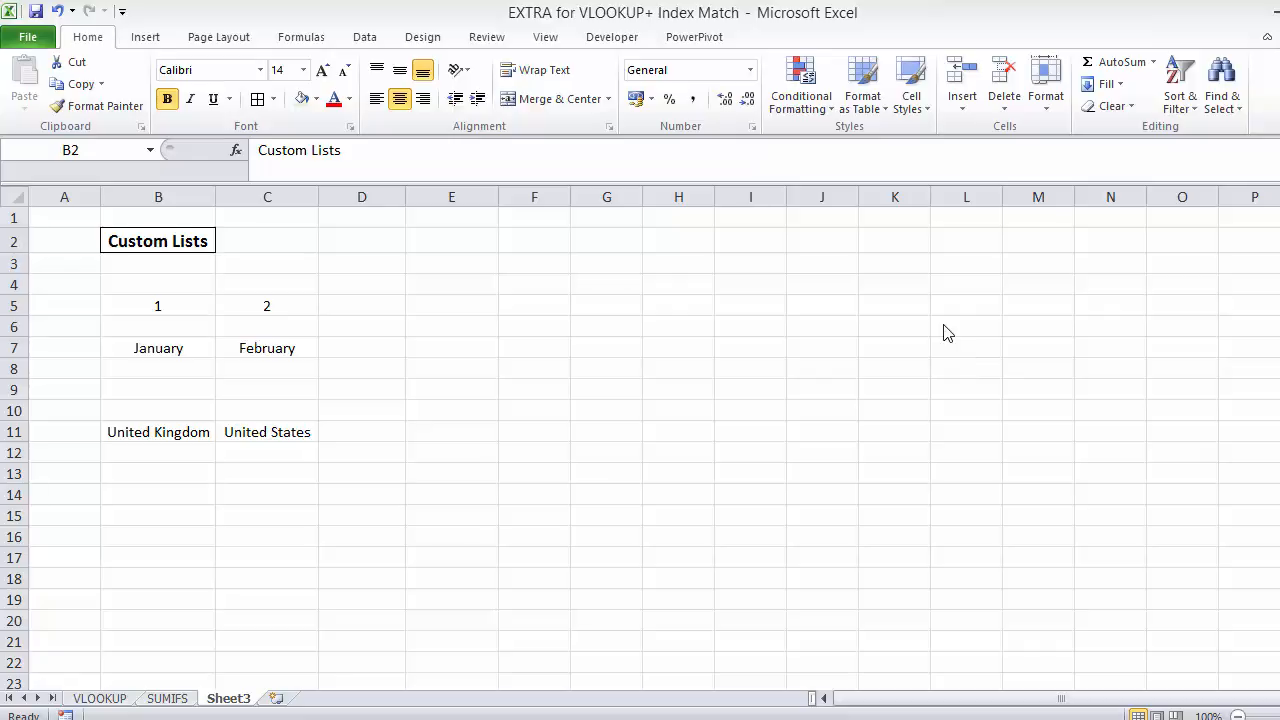
# - On Sheet3, extend the number series in B5:C5 and the month series in B7:C7 across to column K
pyautogui.click(195, 305)
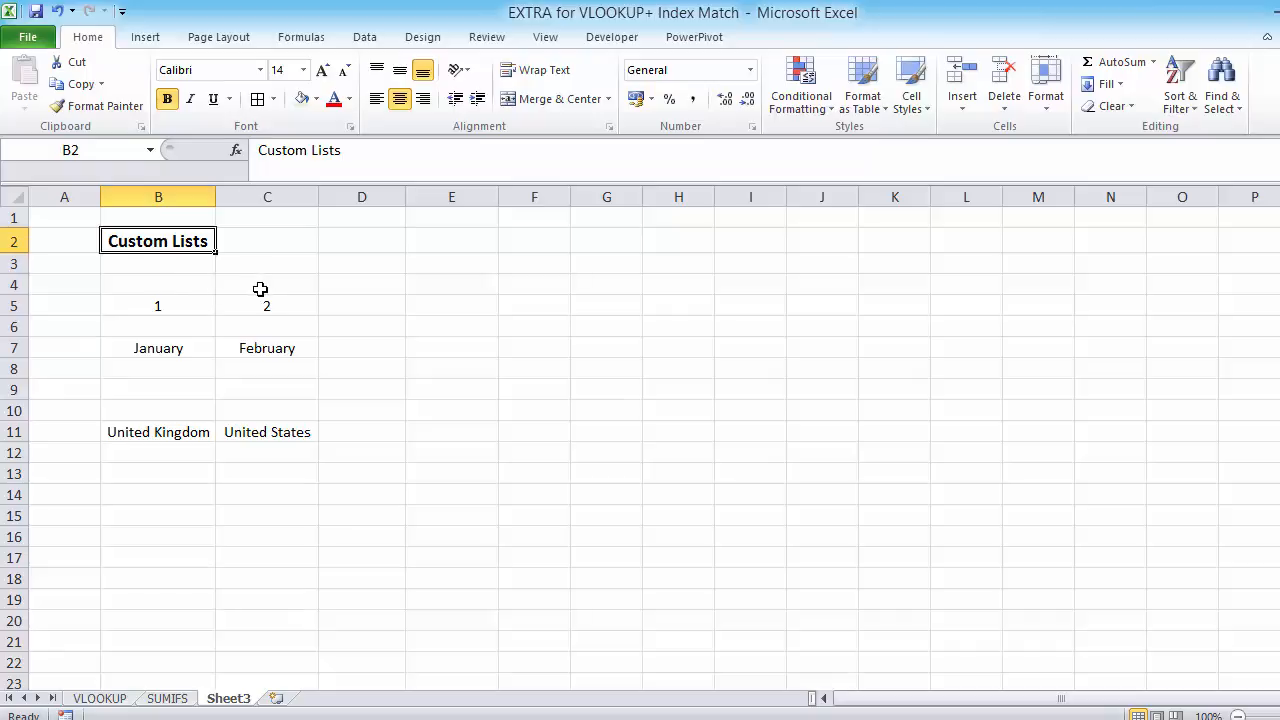
pyautogui.moveTo(180, 304); pyautogui.dragTo(252, 312)
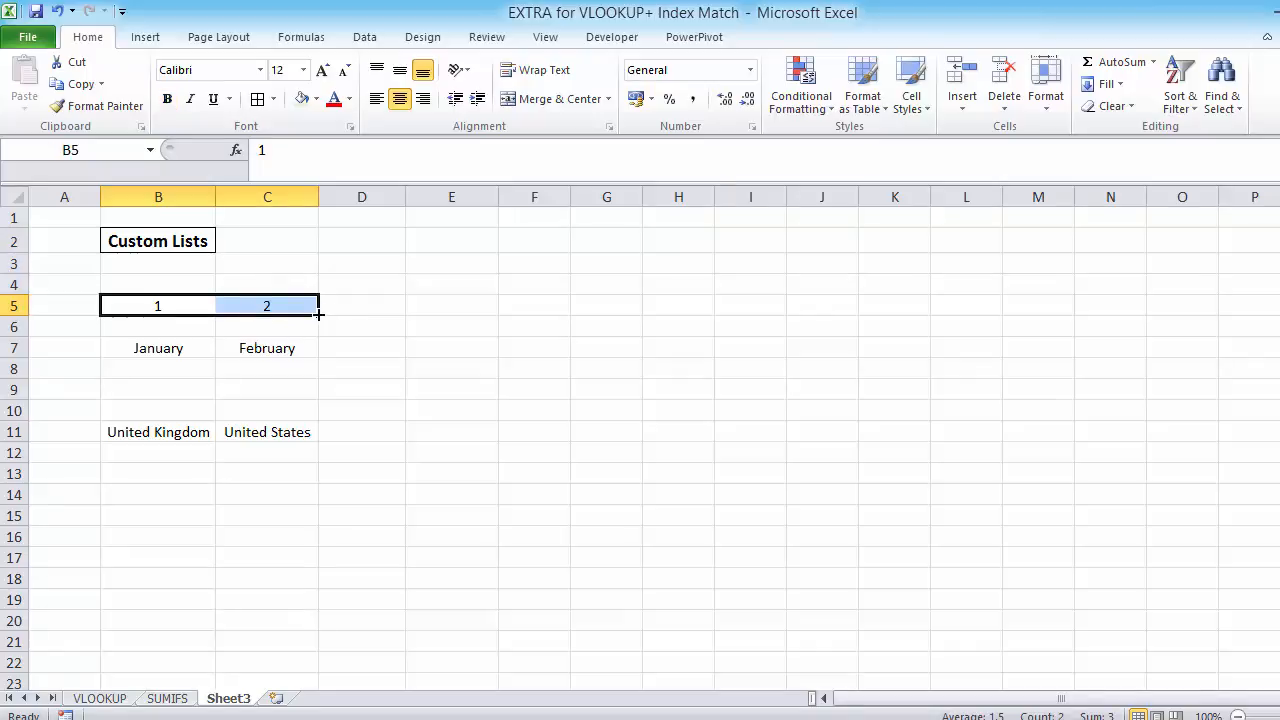
pyautogui.moveTo(318, 314); pyautogui.dragTo(903, 306)
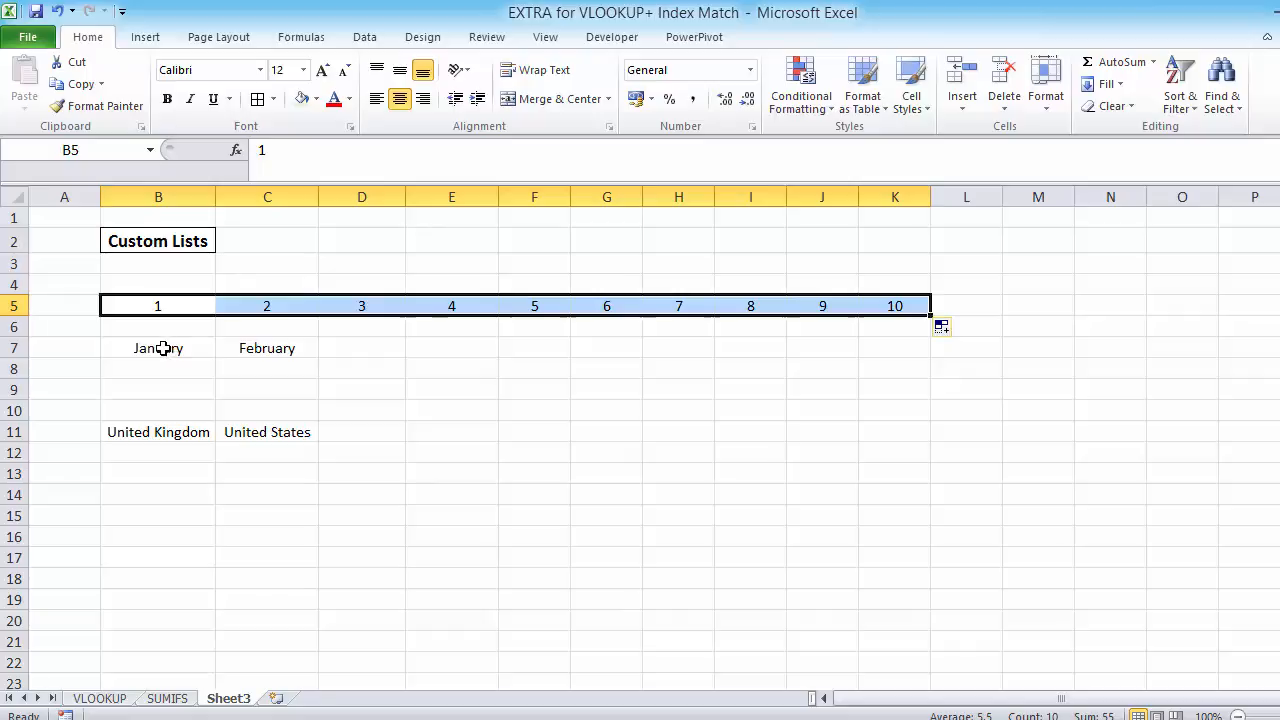
pyautogui.moveTo(163, 348); pyautogui.dragTo(263, 340)
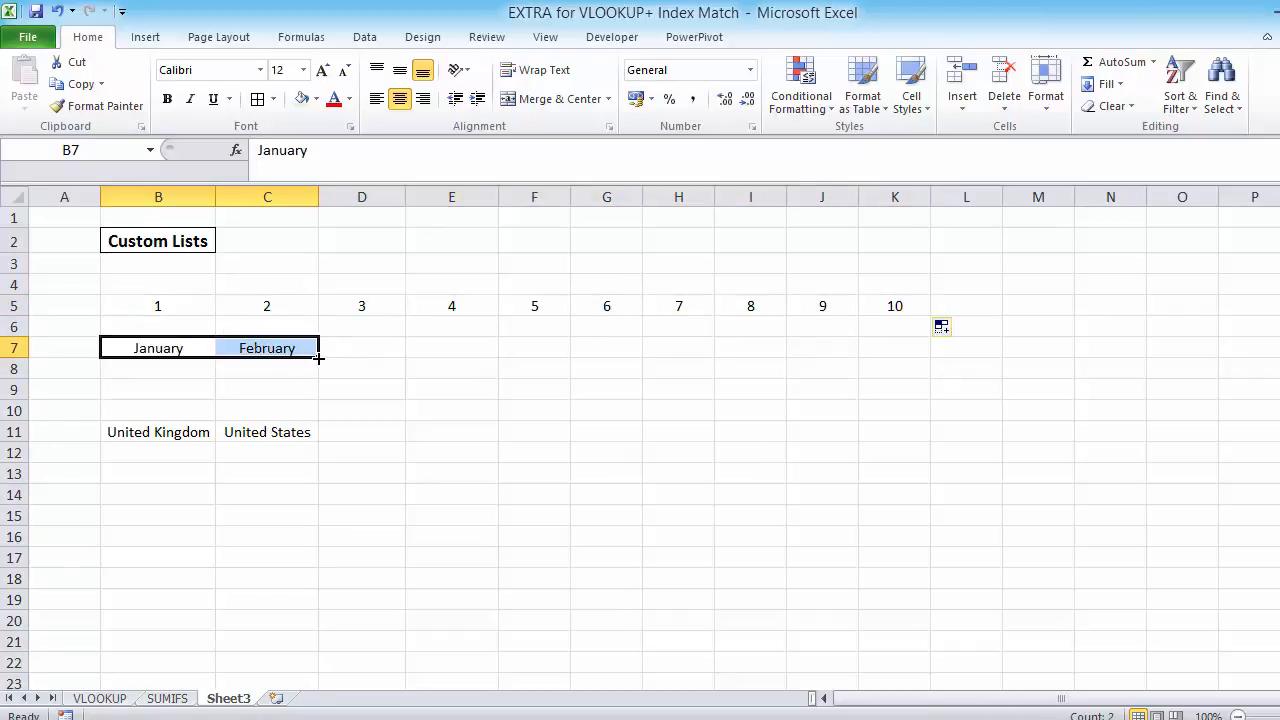
pyautogui.moveTo(318, 357); pyautogui.dragTo(901, 345)
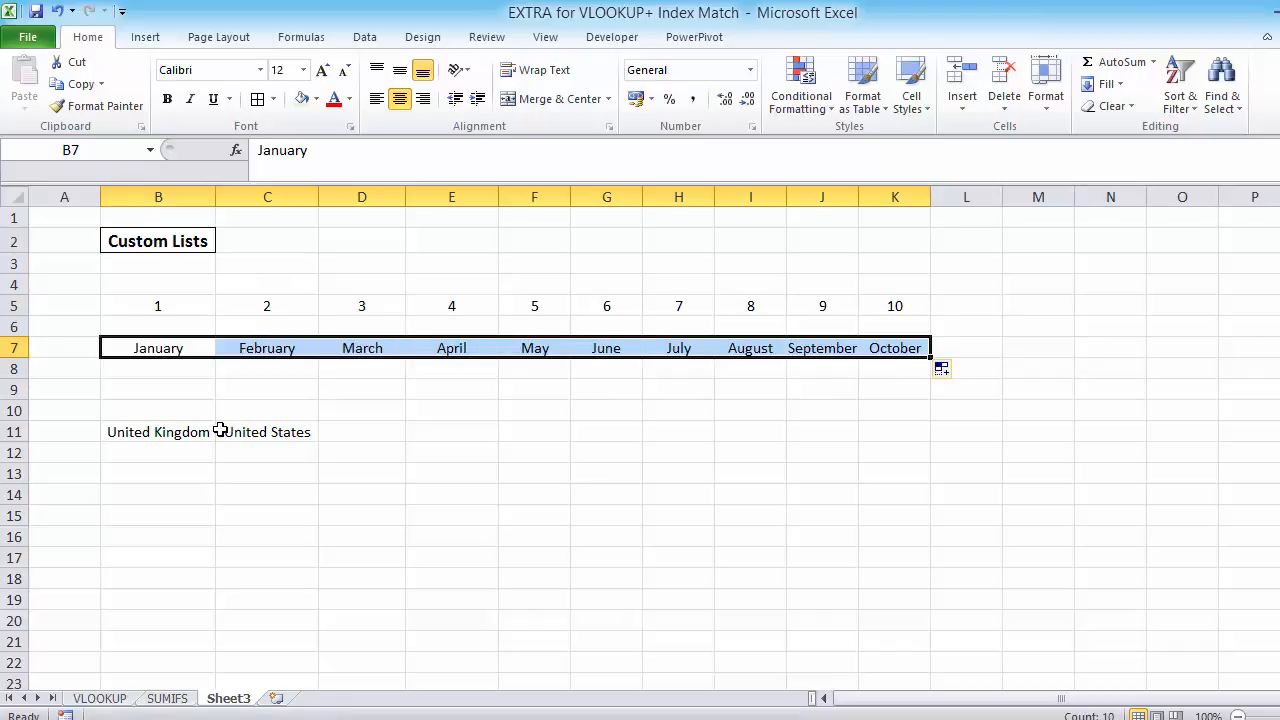
# - Try to fill the country names in B11:C11 across to G11 as a series
pyautogui.click(145, 433)
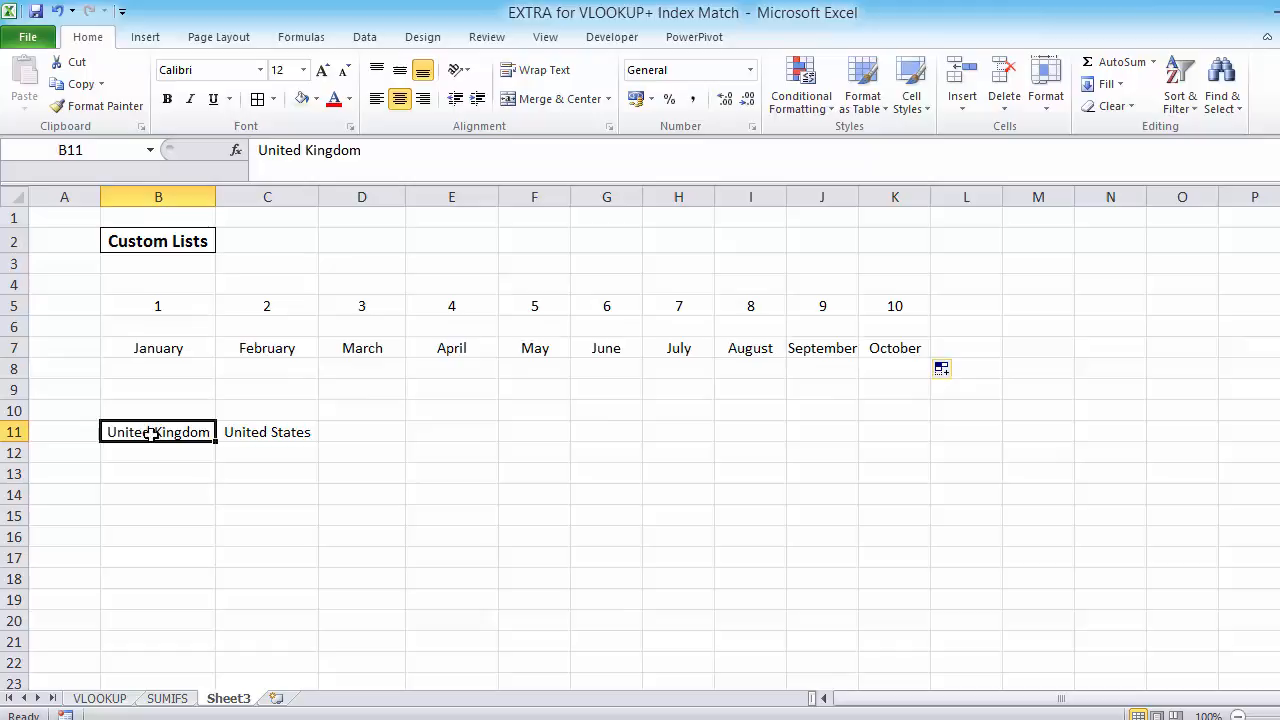
pyautogui.click(266, 431)
pyautogui.click(357, 432)
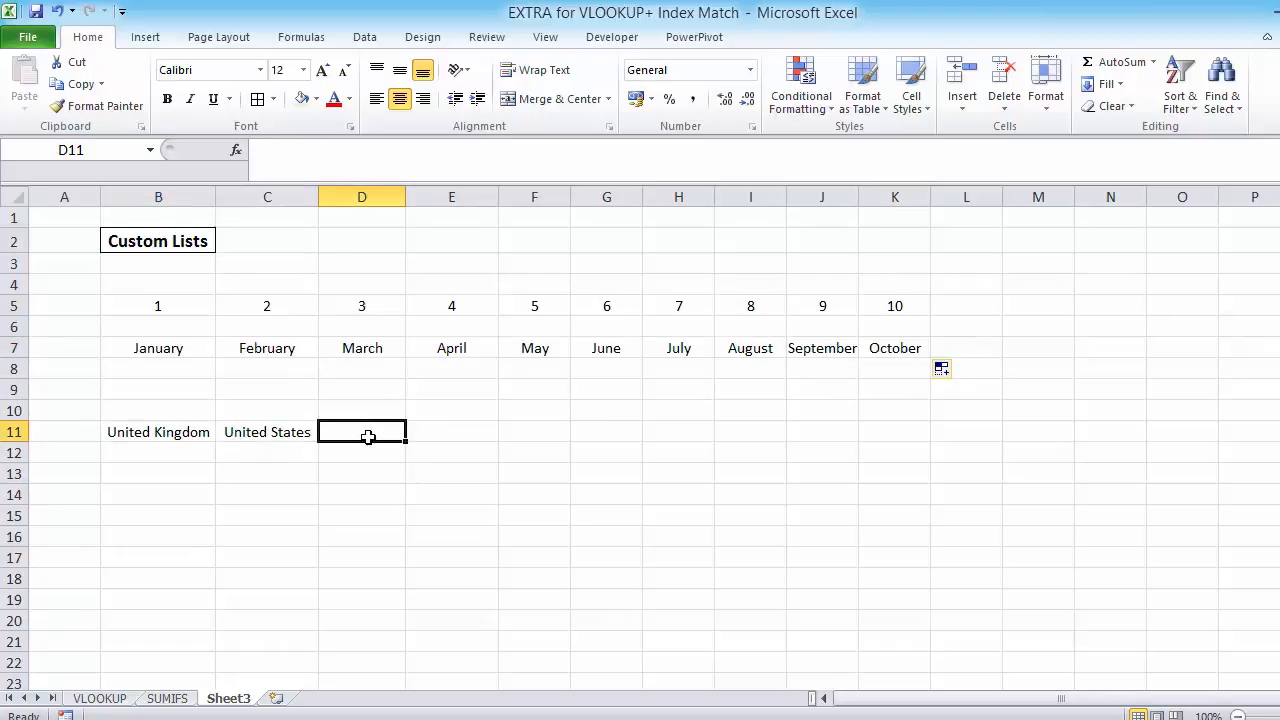
pyautogui.write('IT')
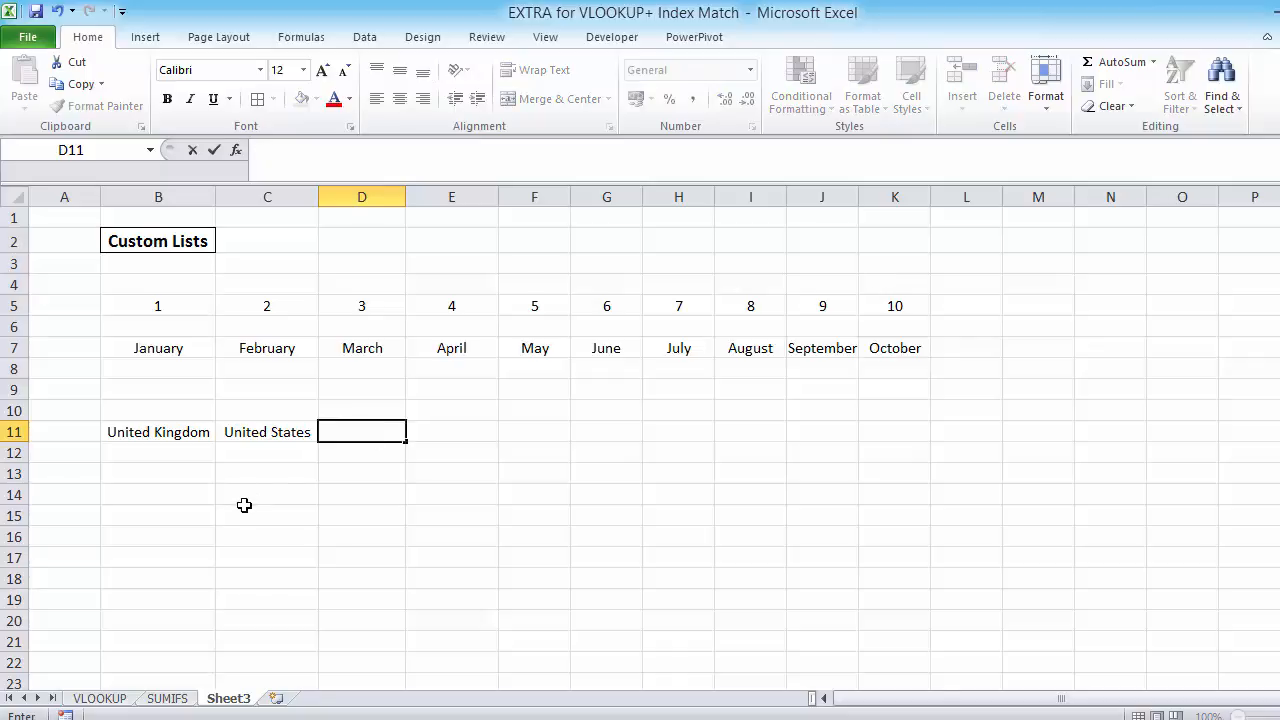
pyautogui.click(225, 476)
pyautogui.moveTo(163, 434); pyautogui.dragTo(618, 442)
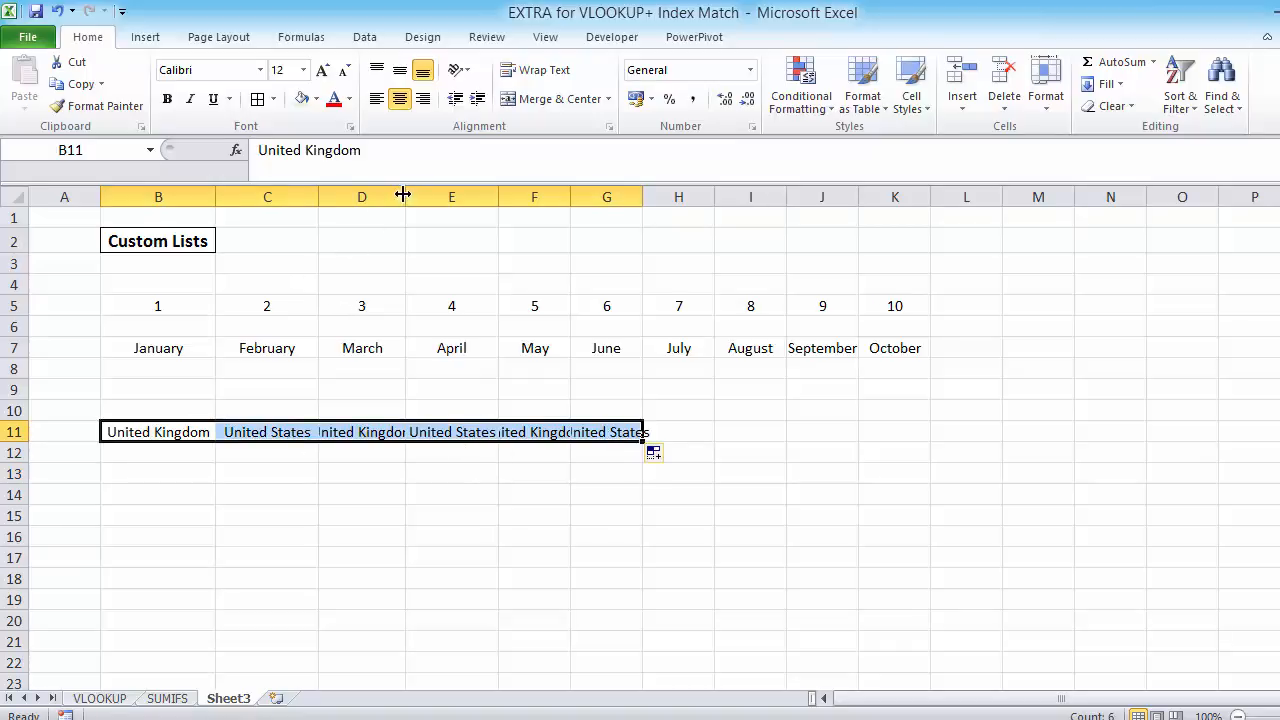
# - Widen columns D, F and G so the full country names in row 11 fit
pyautogui.moveTo(405, 197); pyautogui.dragTo(429, 197)
pyautogui.moveTo(522, 197); pyautogui.dragTo(634, 197)
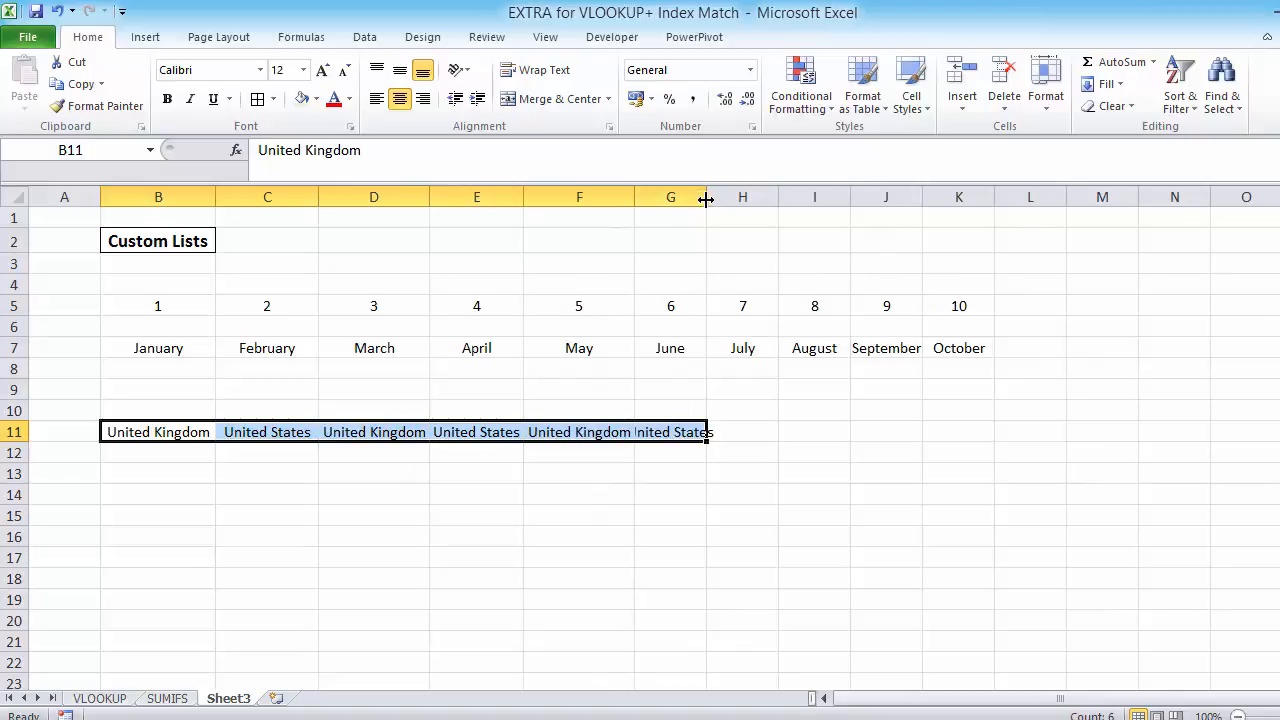
pyautogui.doubleClick(707, 197)
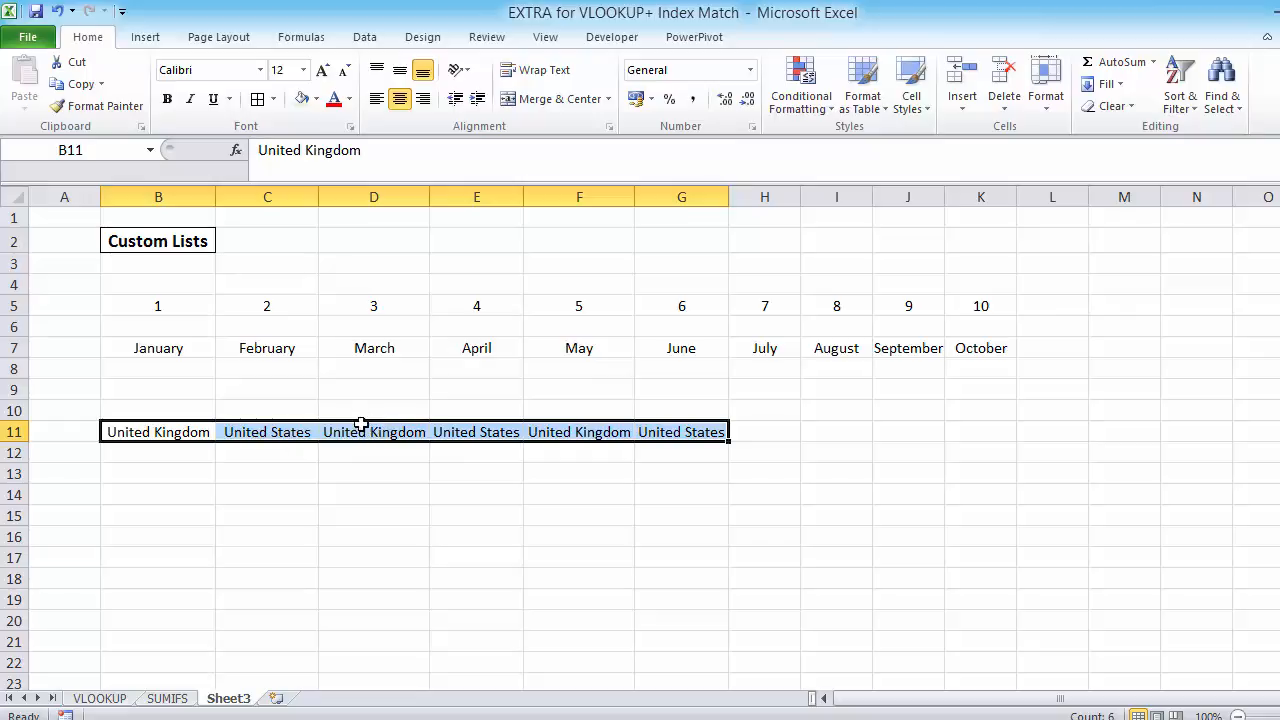
# - Clear the repeated country names from D11:G11
pyautogui.moveTo(366, 428); pyautogui.dragTo(658, 432)
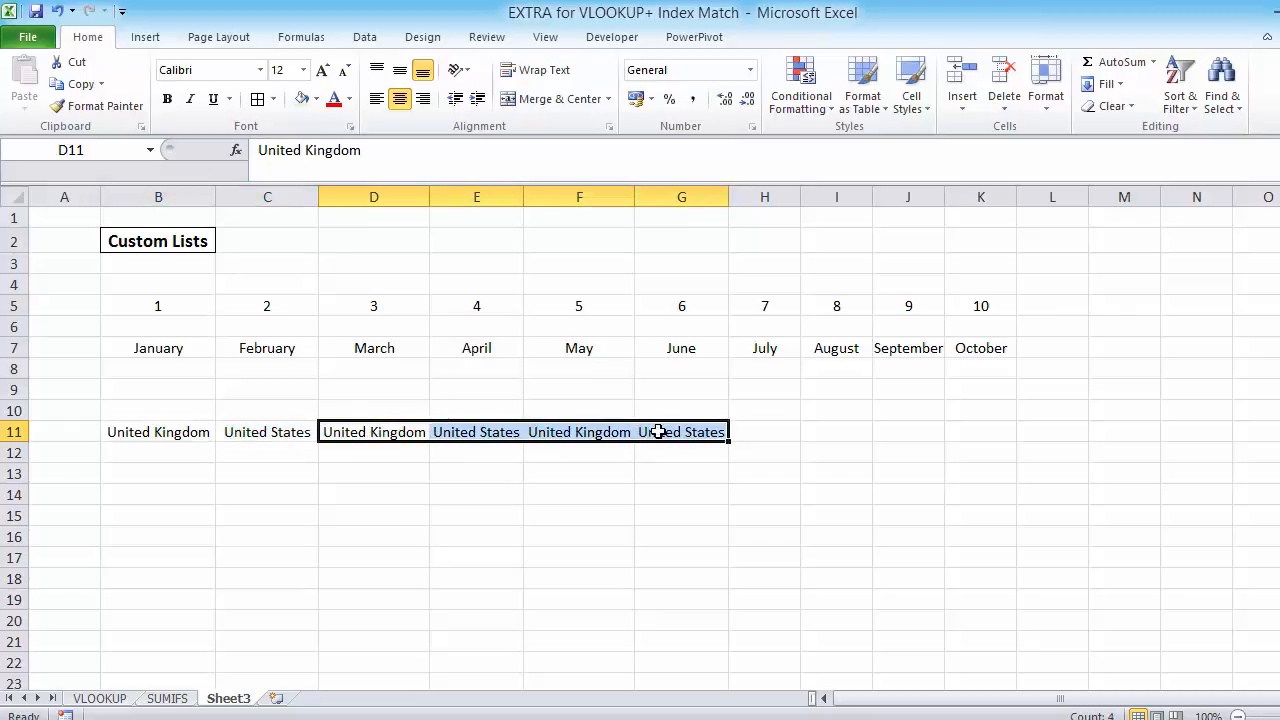
pyautogui.press('Delete')
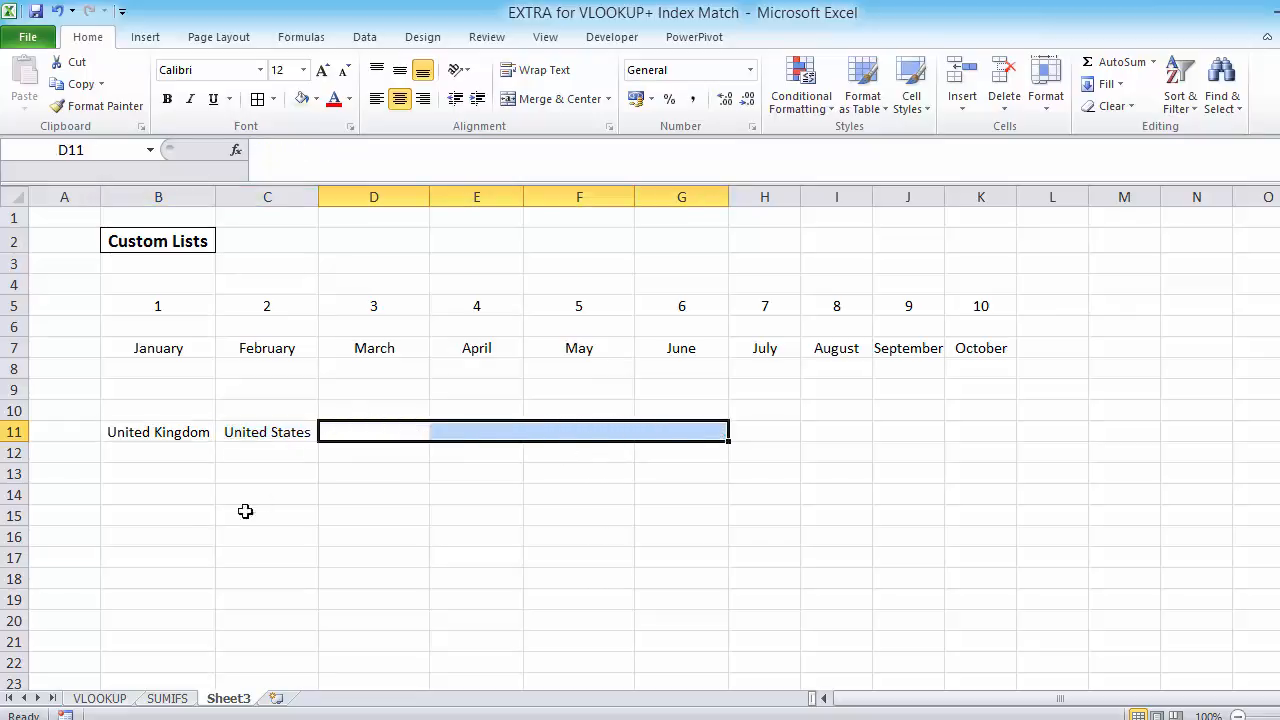
pyautogui.click(183, 524)
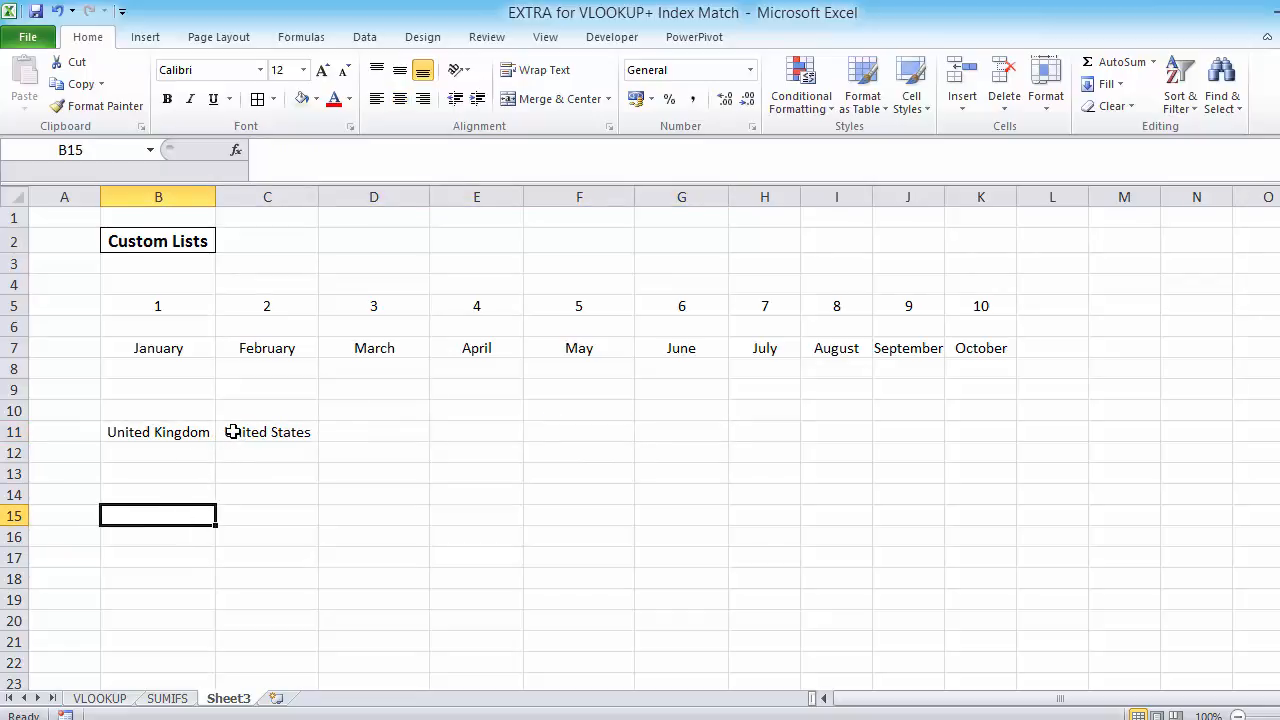
# - Open the Custom Lists editor from the advanced Excel options
pyautogui.click(31, 39)
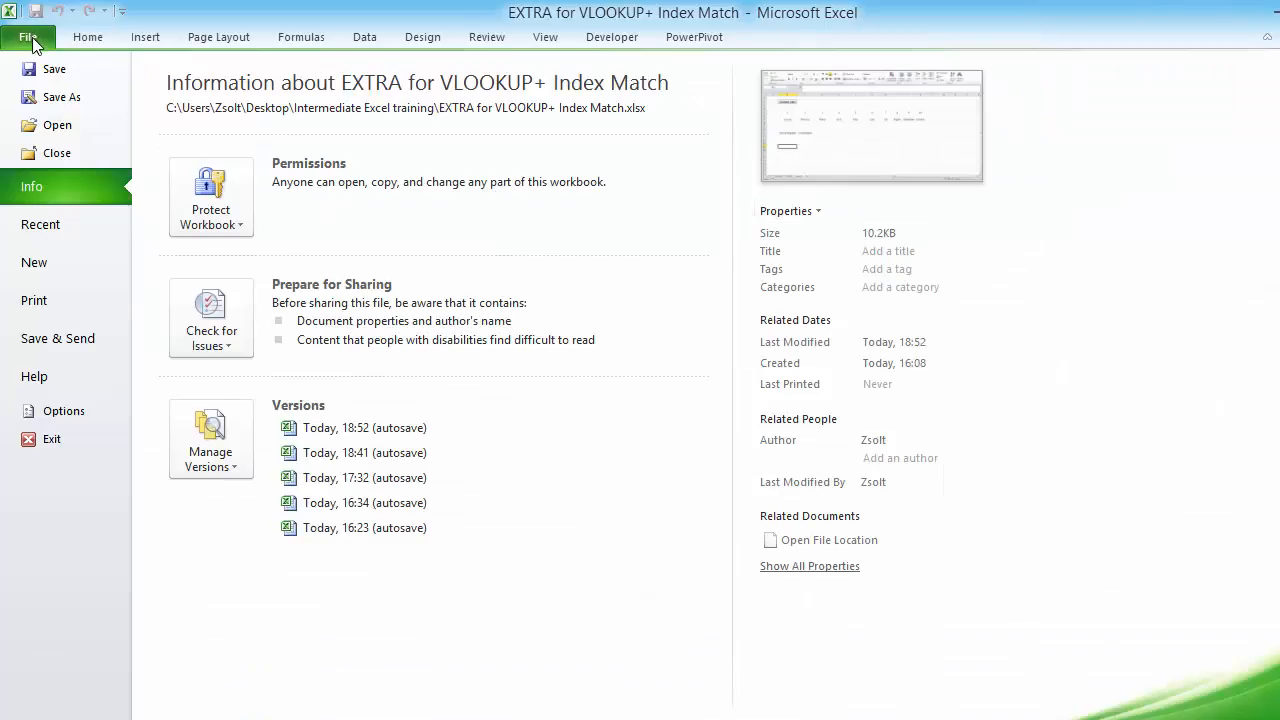
pyautogui.click(66, 411)
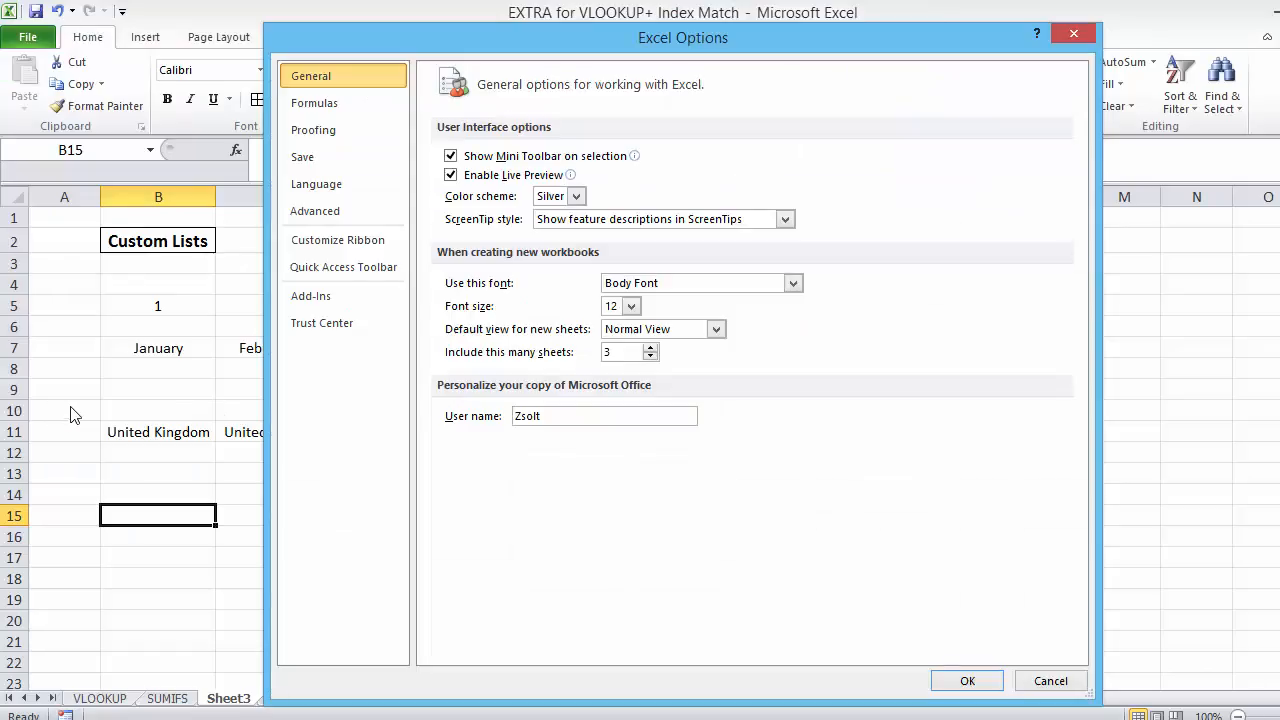
pyautogui.click(338, 216)
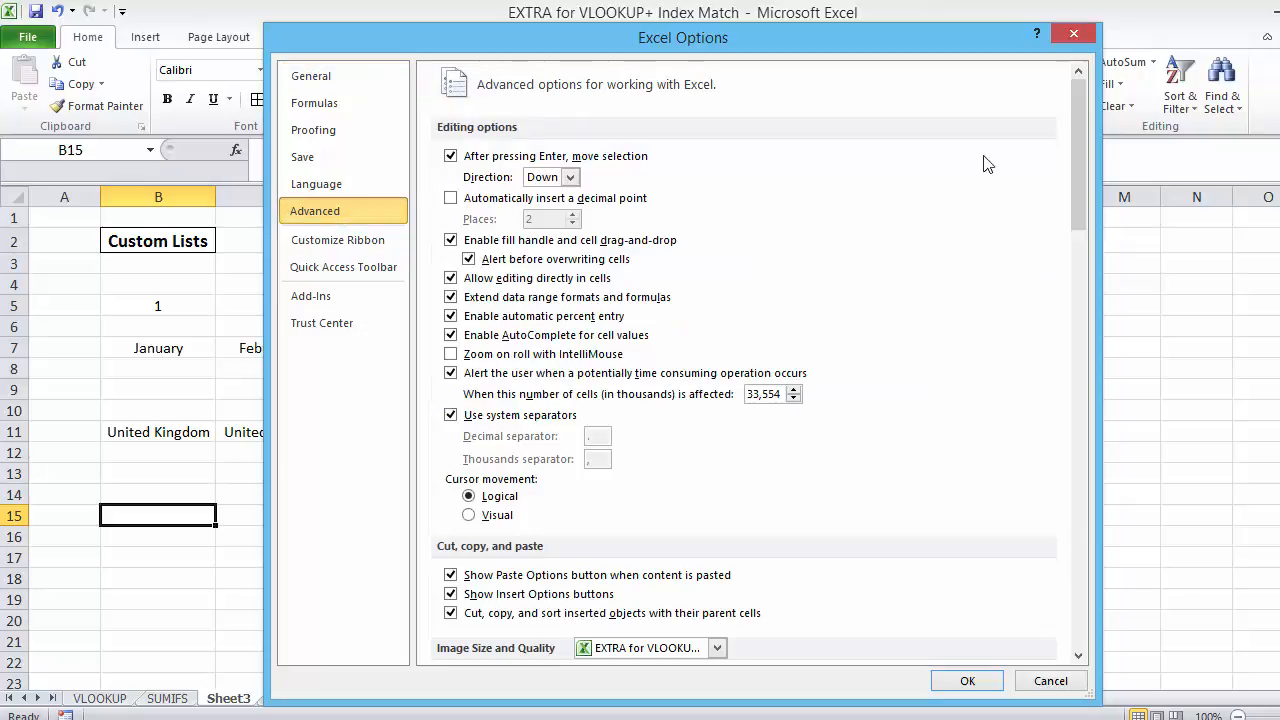
pyautogui.moveTo(1074, 141); pyautogui.dragTo(1076, 141)
pyautogui.moveTo(1077, 149); pyautogui.dragTo(1078, 571)
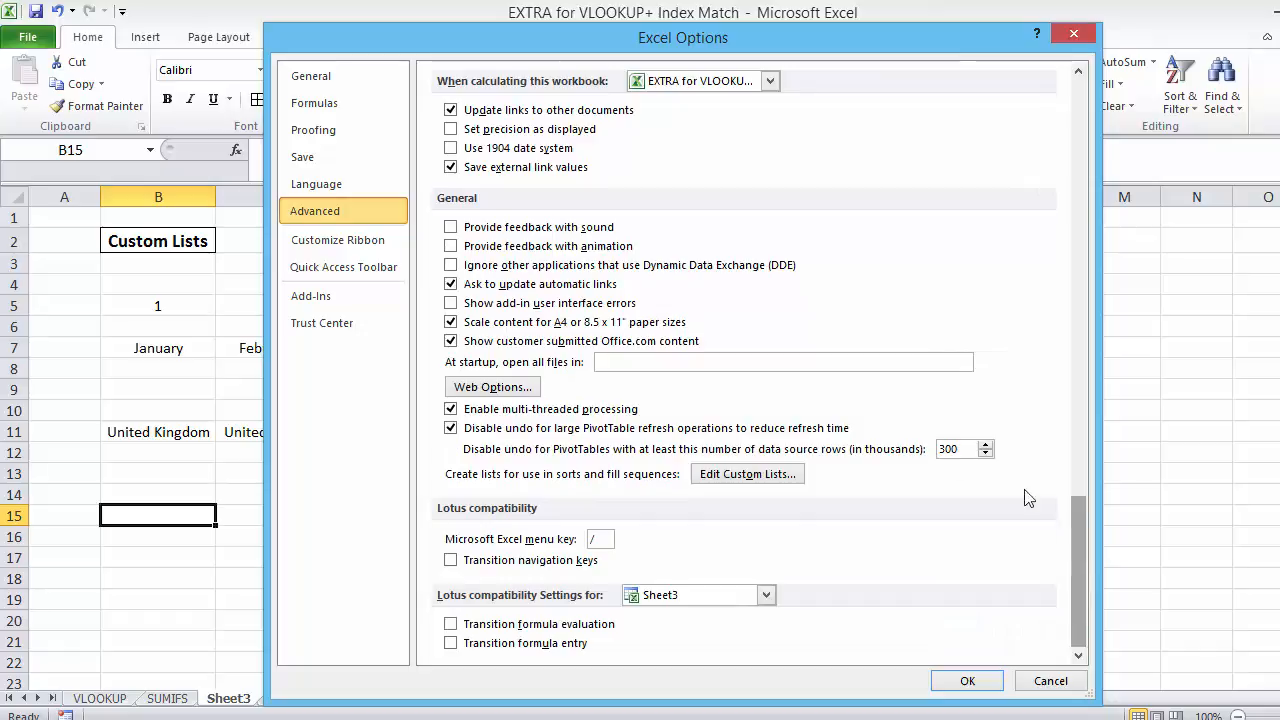
pyautogui.click(731, 482)
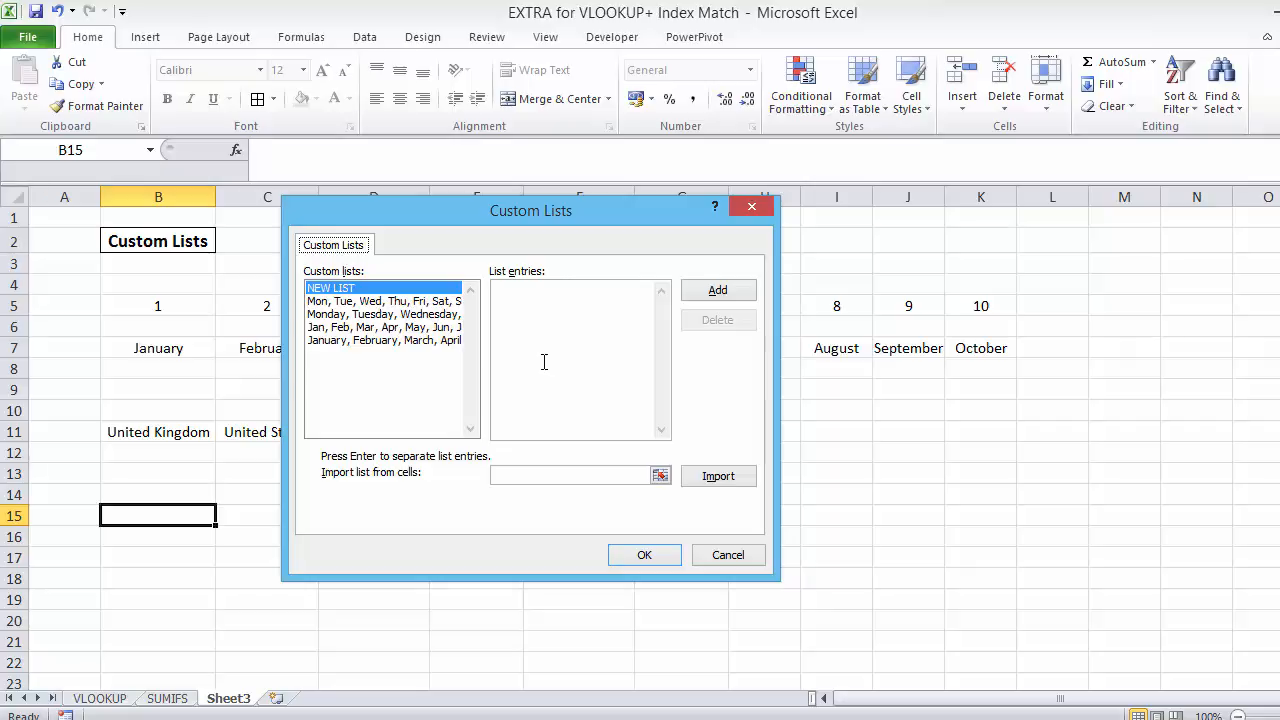
# - Add a custom list with United Kingdom, United States, Italy, Germany and Hungary, and confirm the options
pyautogui.moveTo(495, 211); pyautogui.dragTo(910, 315)
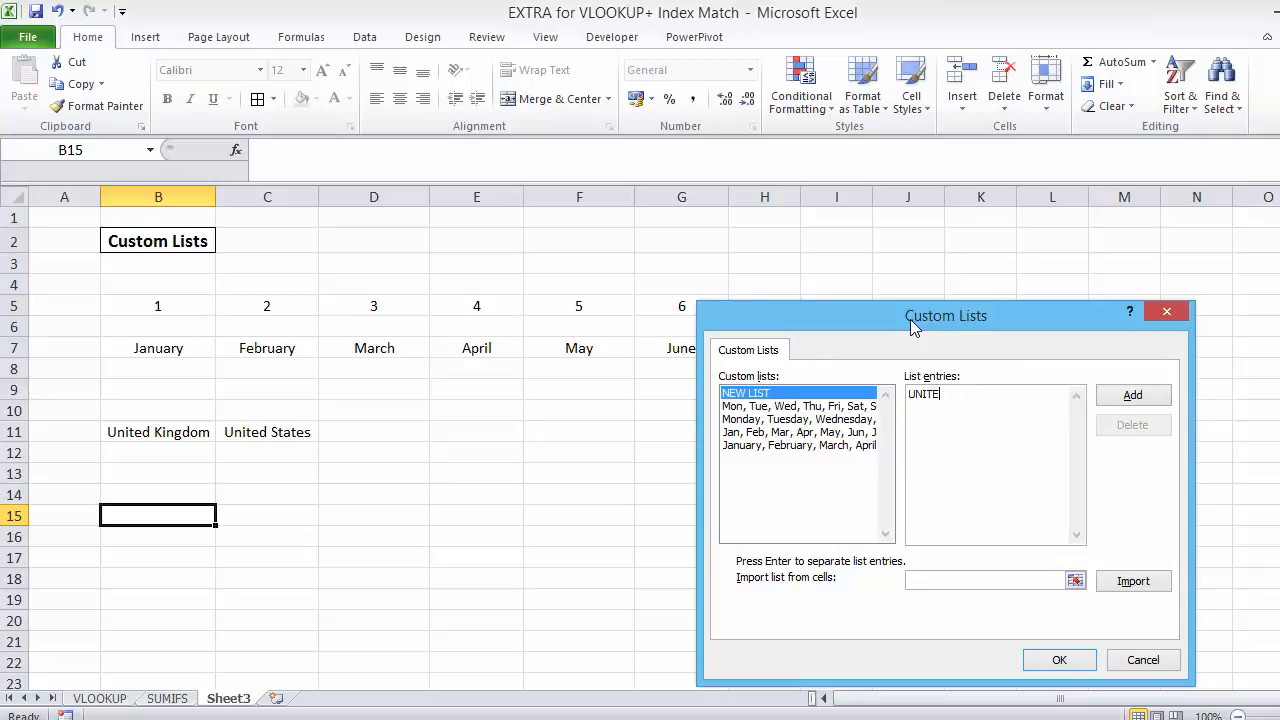
pyautogui.press('BackSpace')
pyautogui.press('BackSpace')
pyautogui.press('BackSpace')
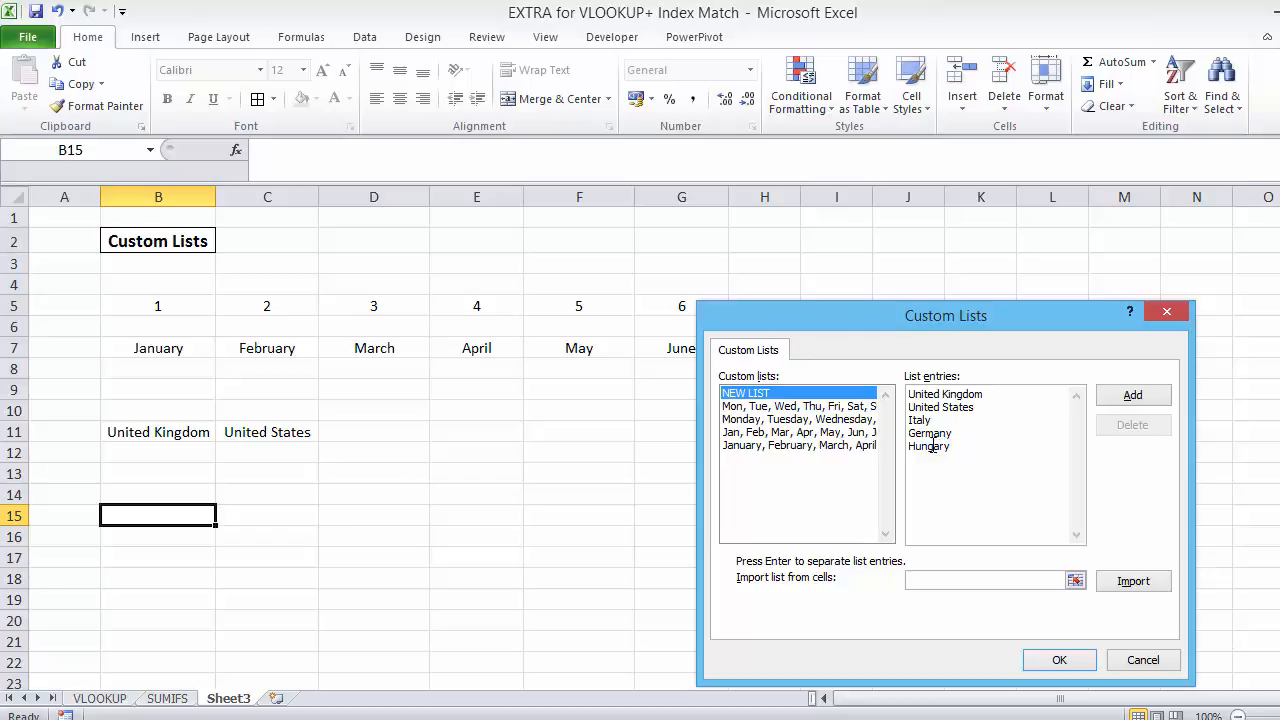
pyautogui.click(1125, 401)
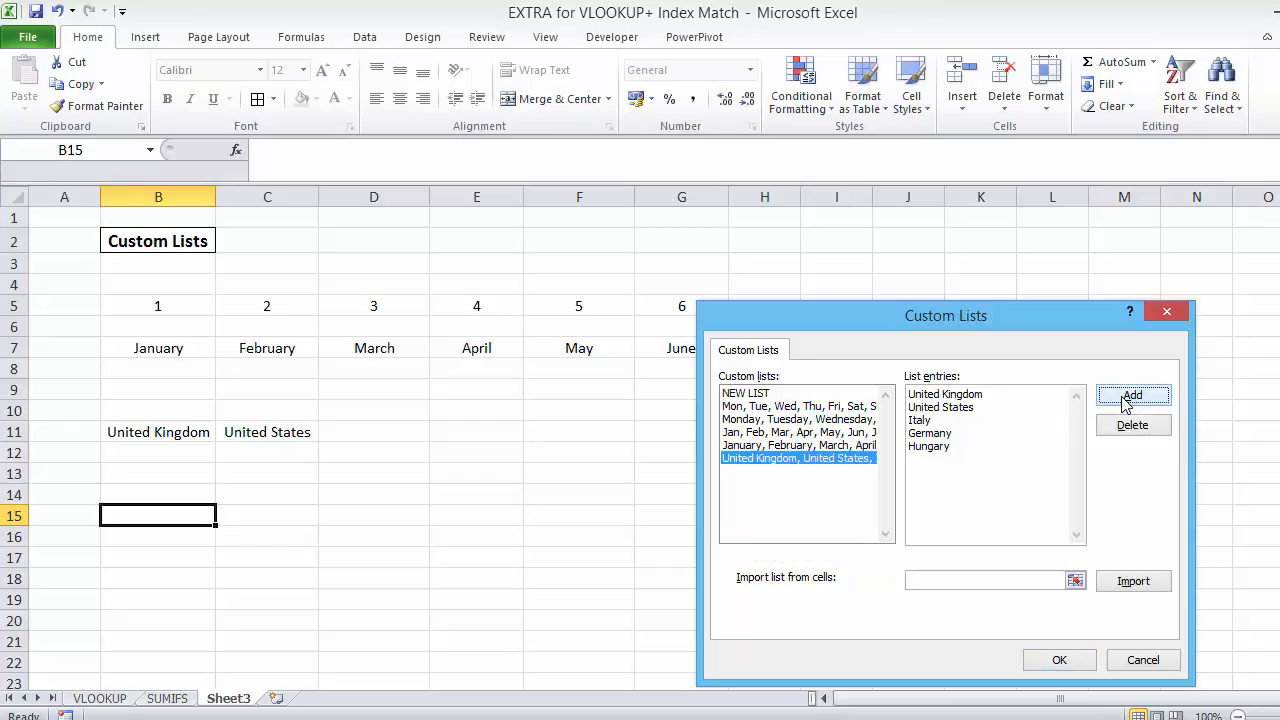
pyautogui.click(1059, 662)
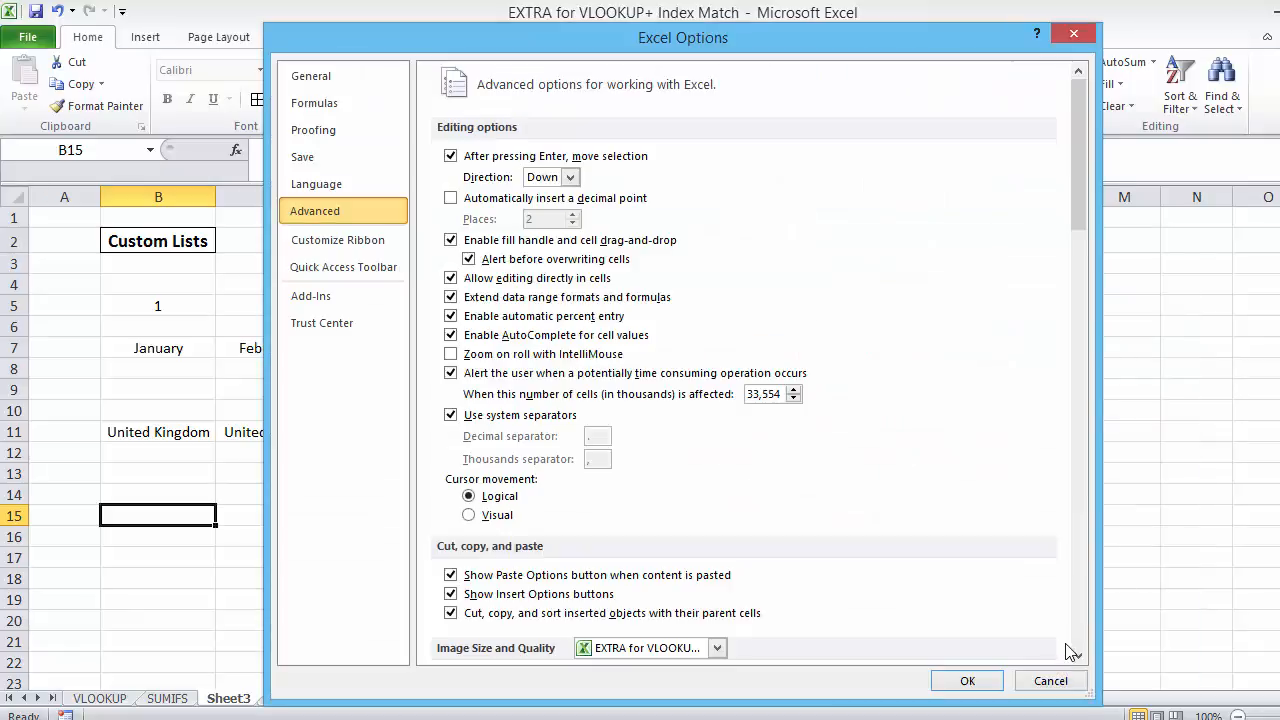
pyautogui.click(967, 680)
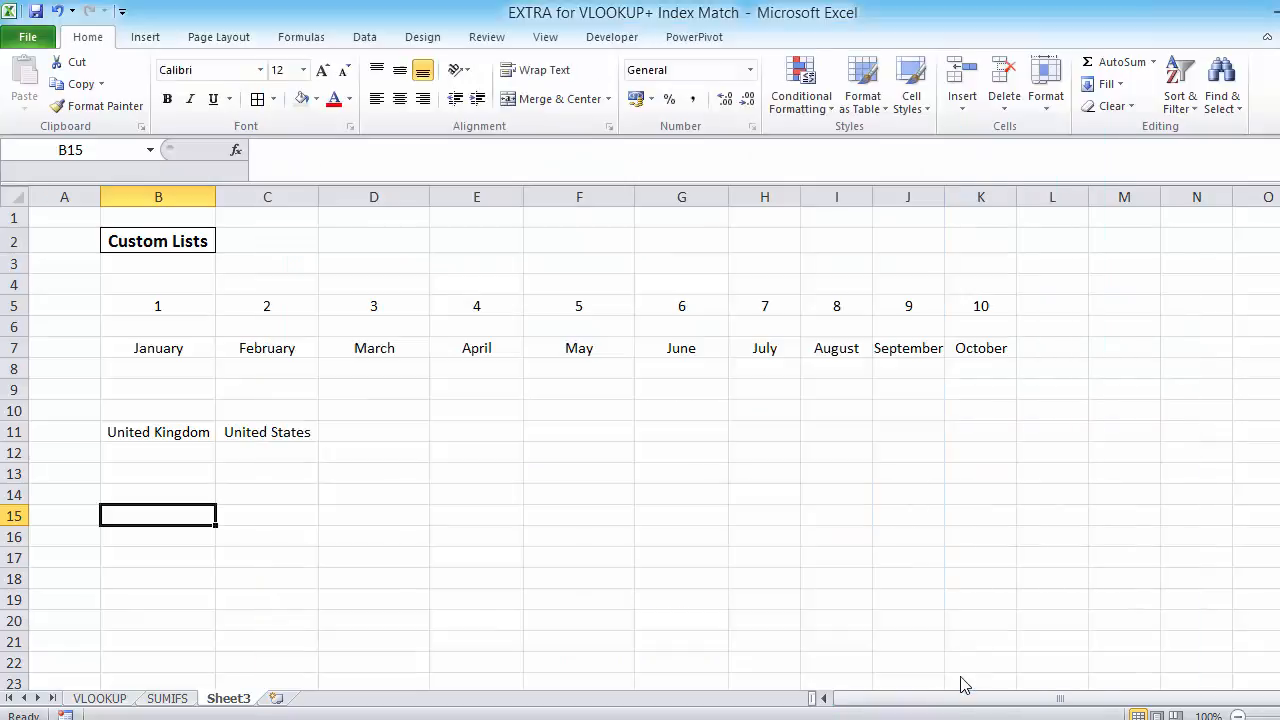
# - Fill the country series from B11:C11 across to F11 using the custom list
pyautogui.click(150, 432)
pyautogui.moveTo(150, 432); pyautogui.dragTo(243, 429)
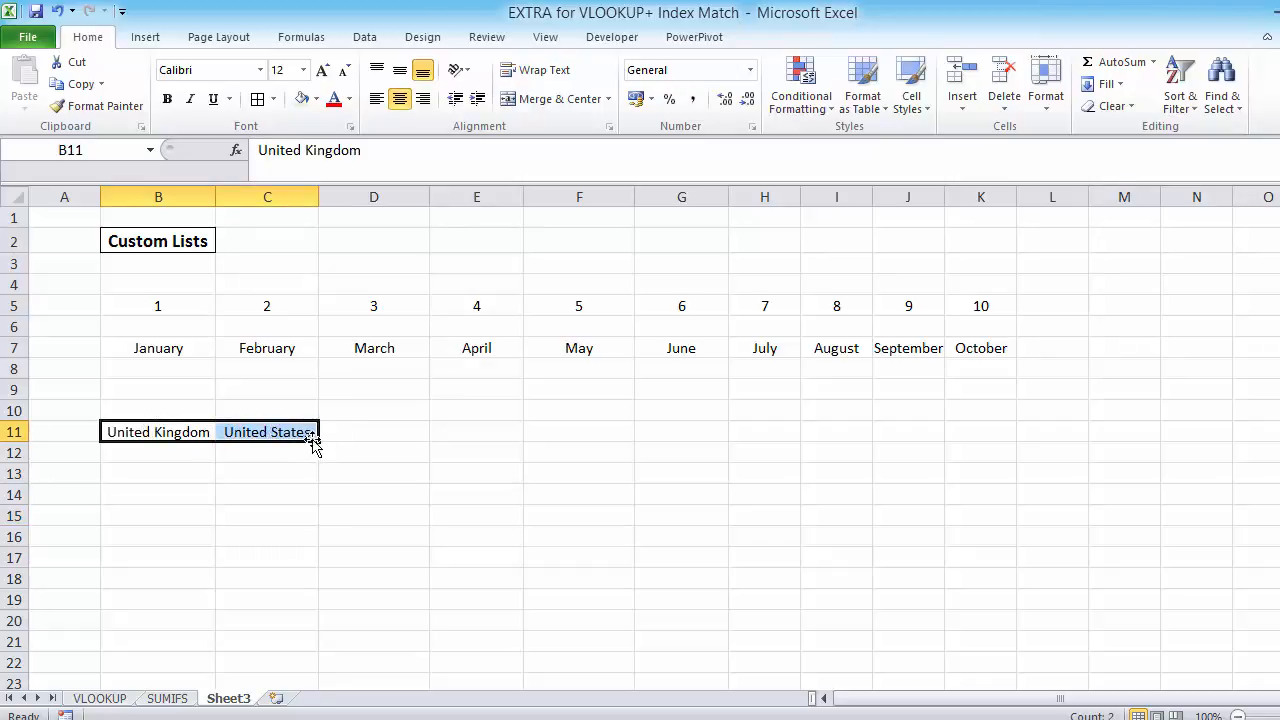
pyautogui.moveTo(319, 441); pyautogui.dragTo(600, 441)
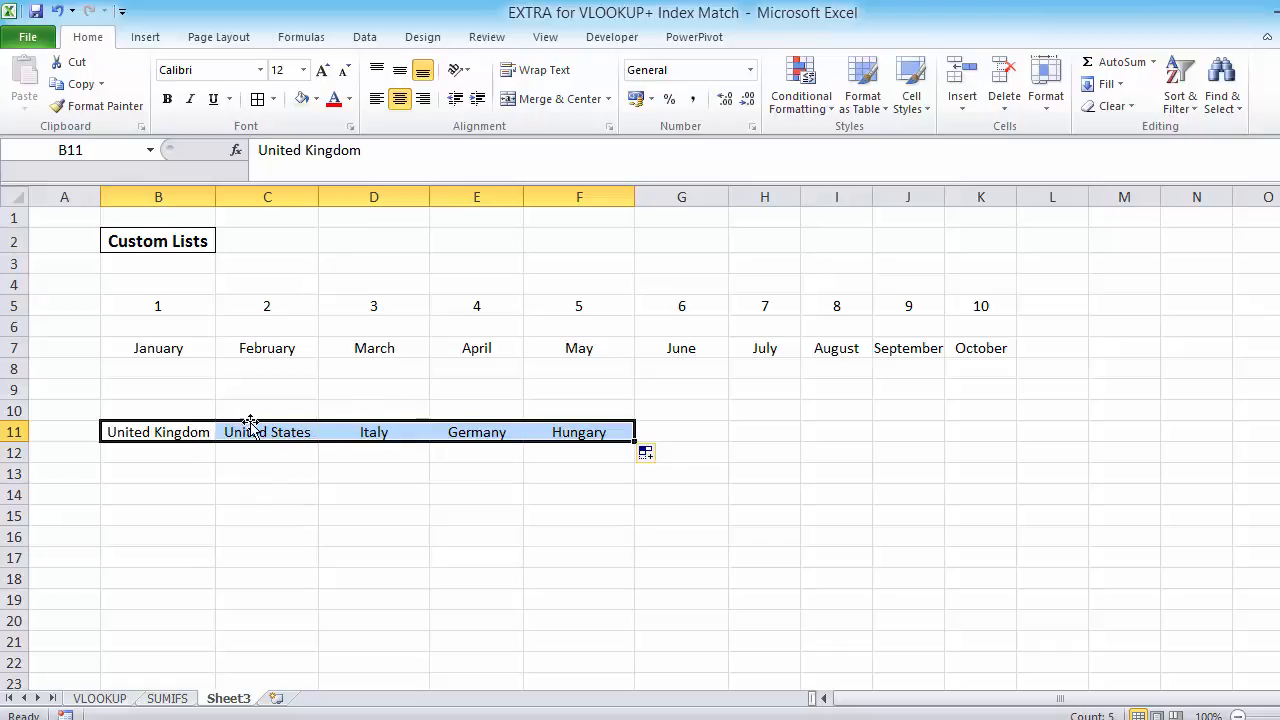
# - Review the custom lists in the advanced Excel options, including the new country list, and close without changes
pyautogui.click(30, 38)
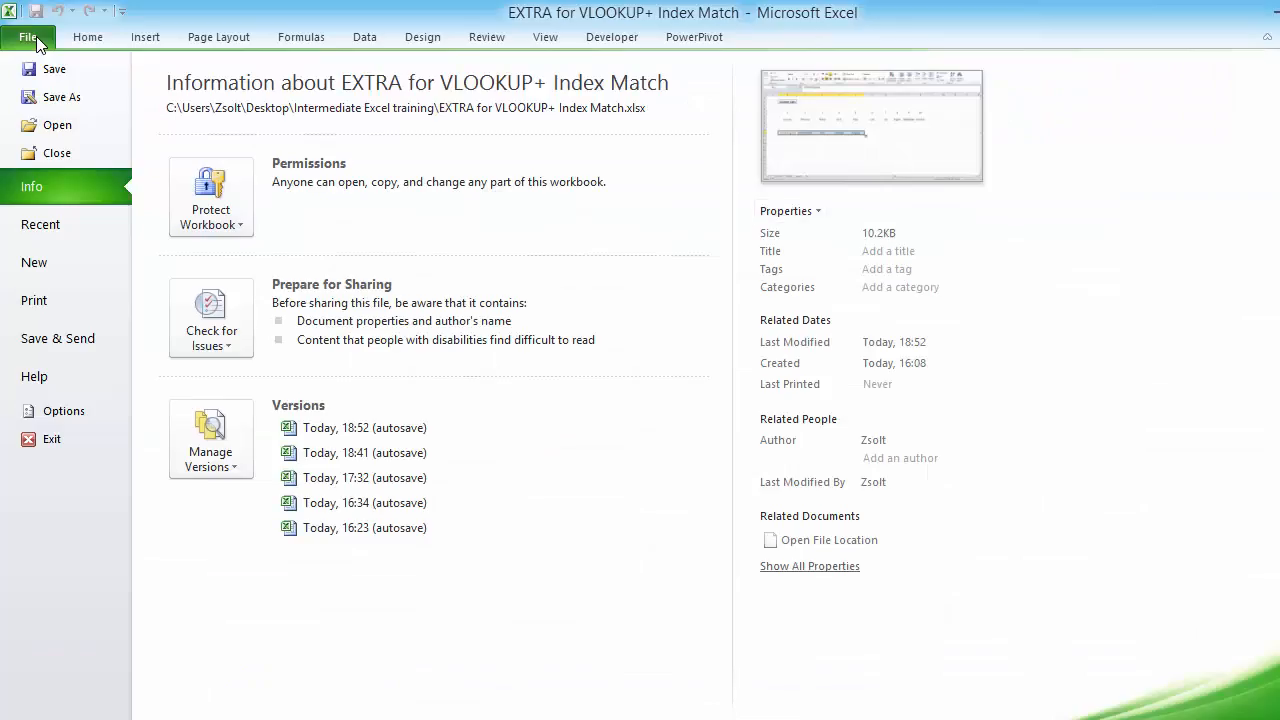
pyautogui.click(57, 414)
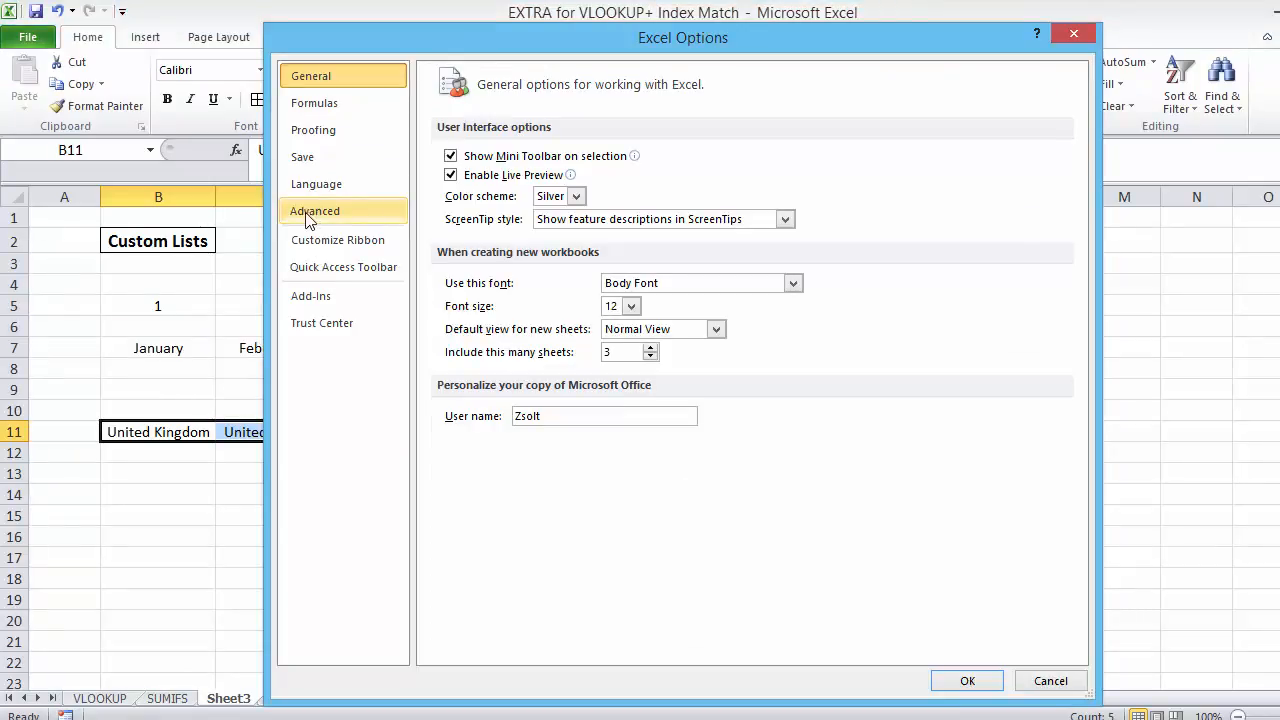
pyautogui.click(316, 214)
pyautogui.moveTo(1075, 213); pyautogui.dragTo(1078, 632)
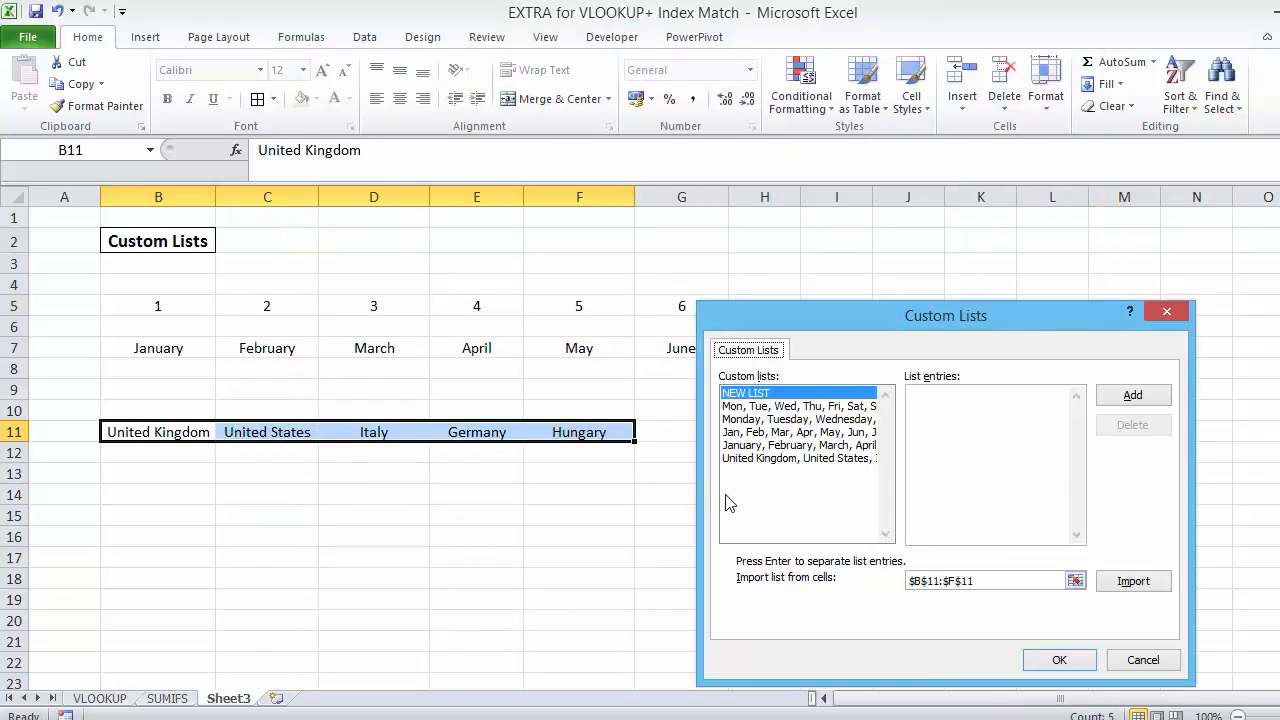
pyautogui.click(951, 410)
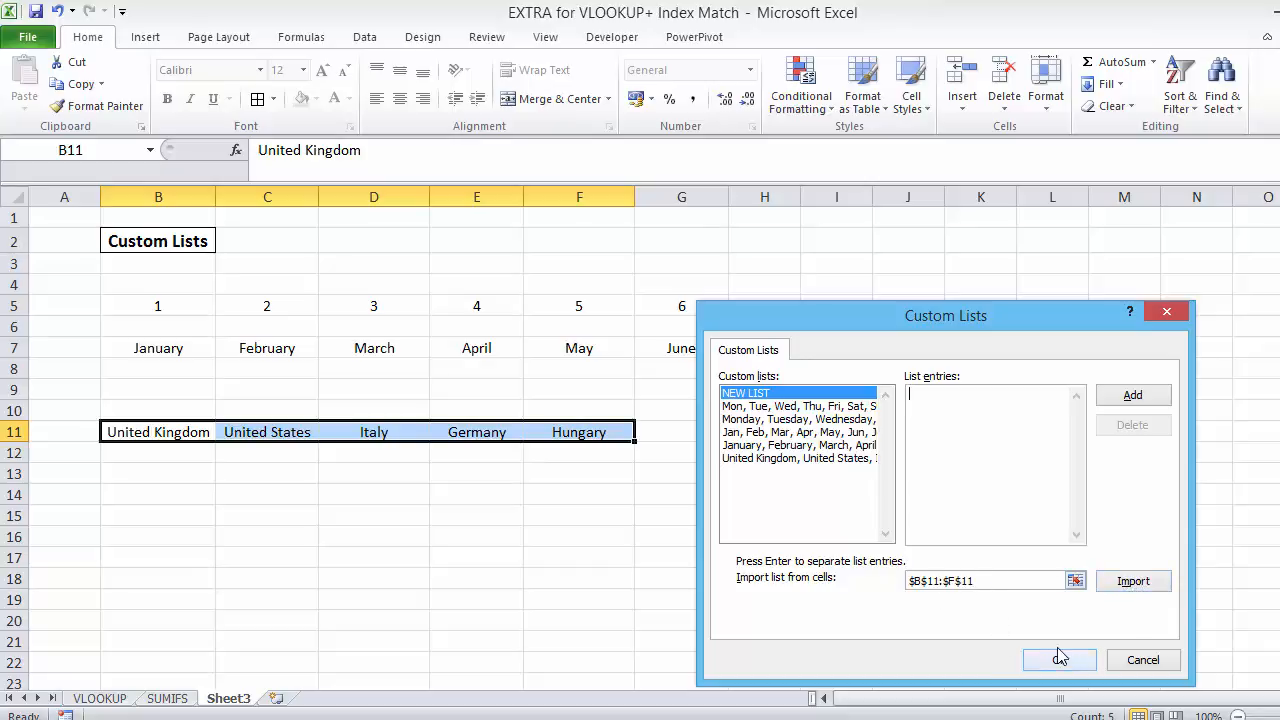
pyautogui.click(1168, 312)
pyautogui.click(1076, 35)
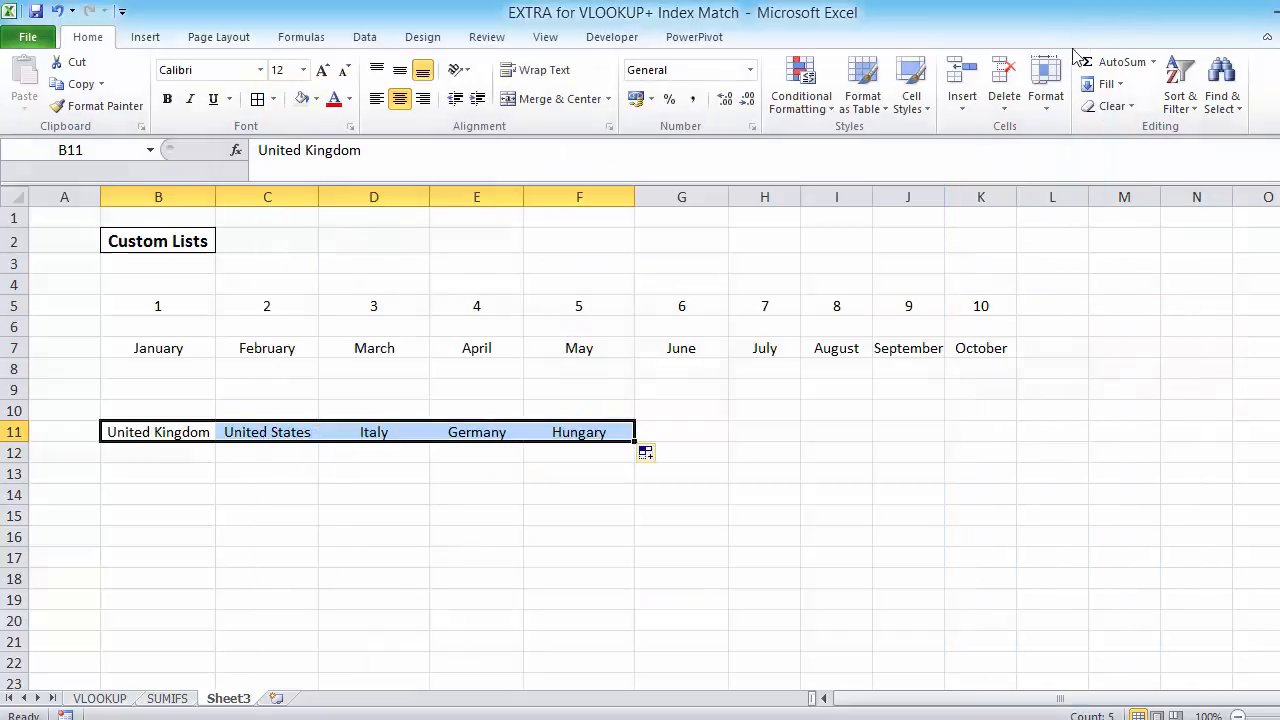